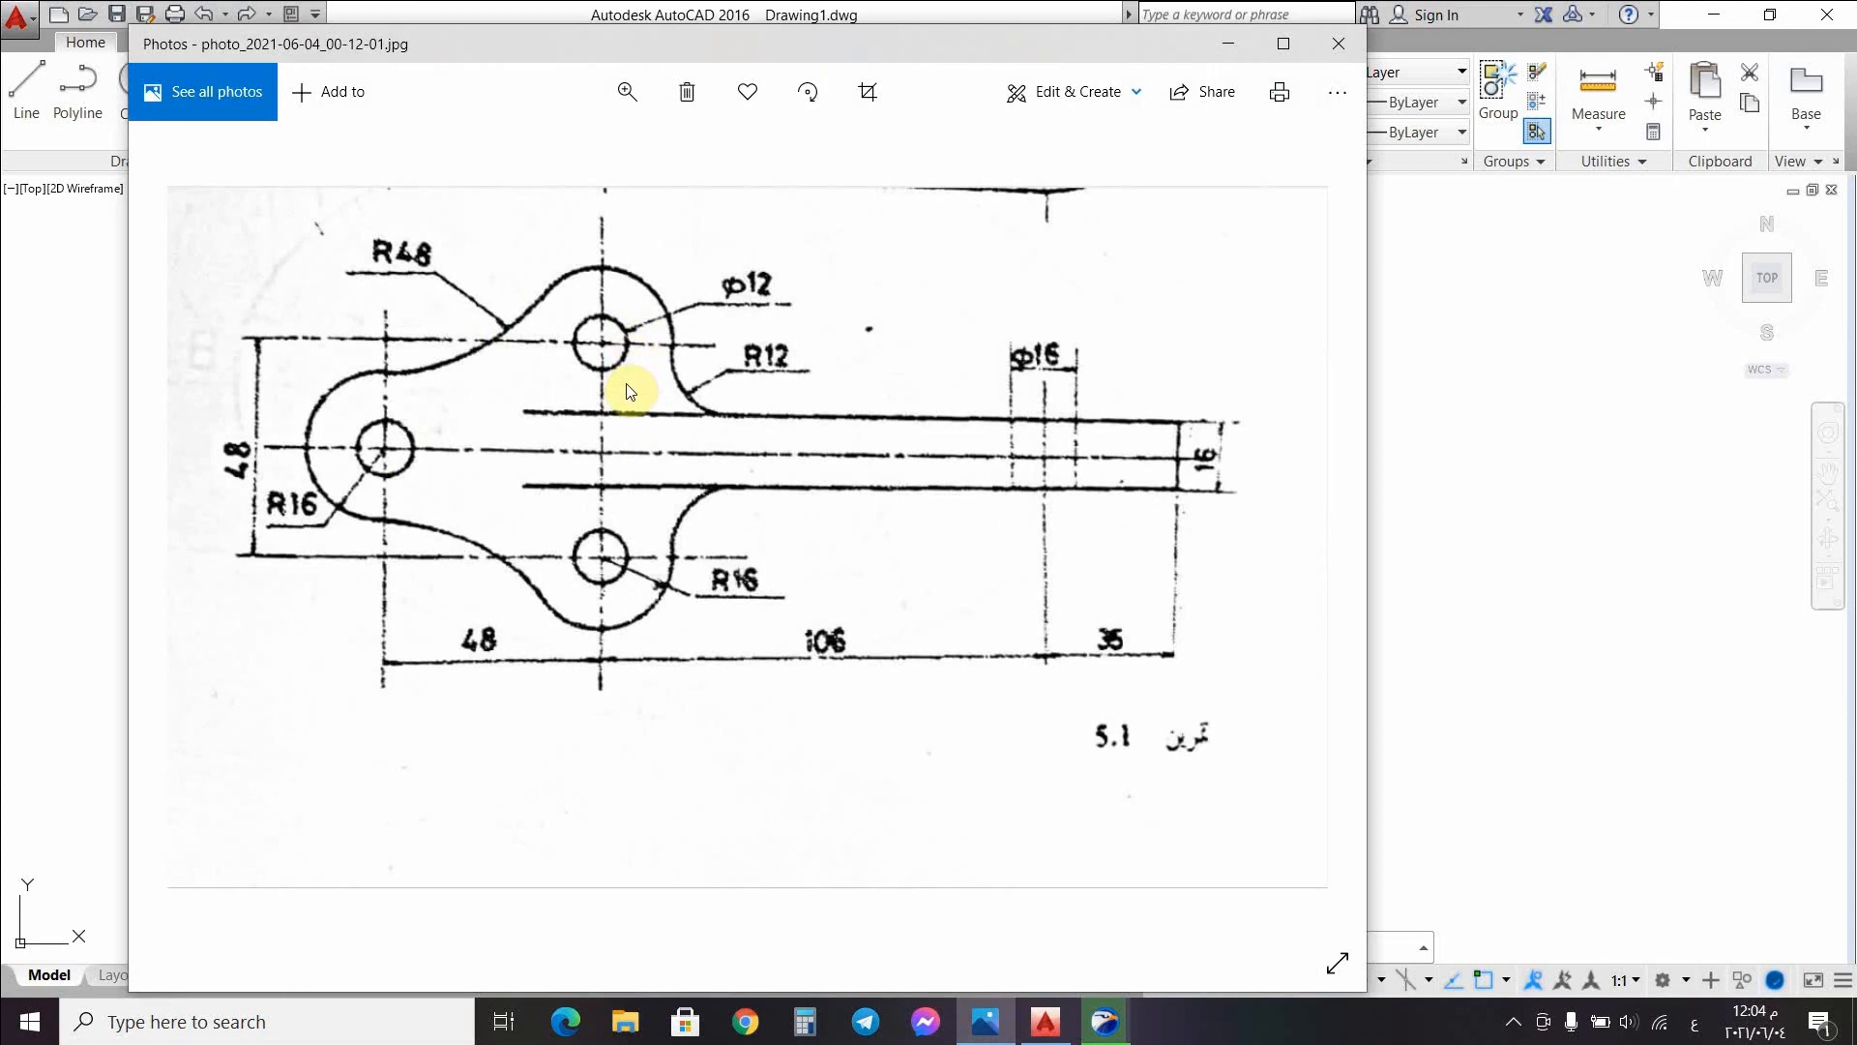
# Step: Switch to AutoCAD from the reference photo and turn on the classic menu bar
pyautogui.click(1233, 45)
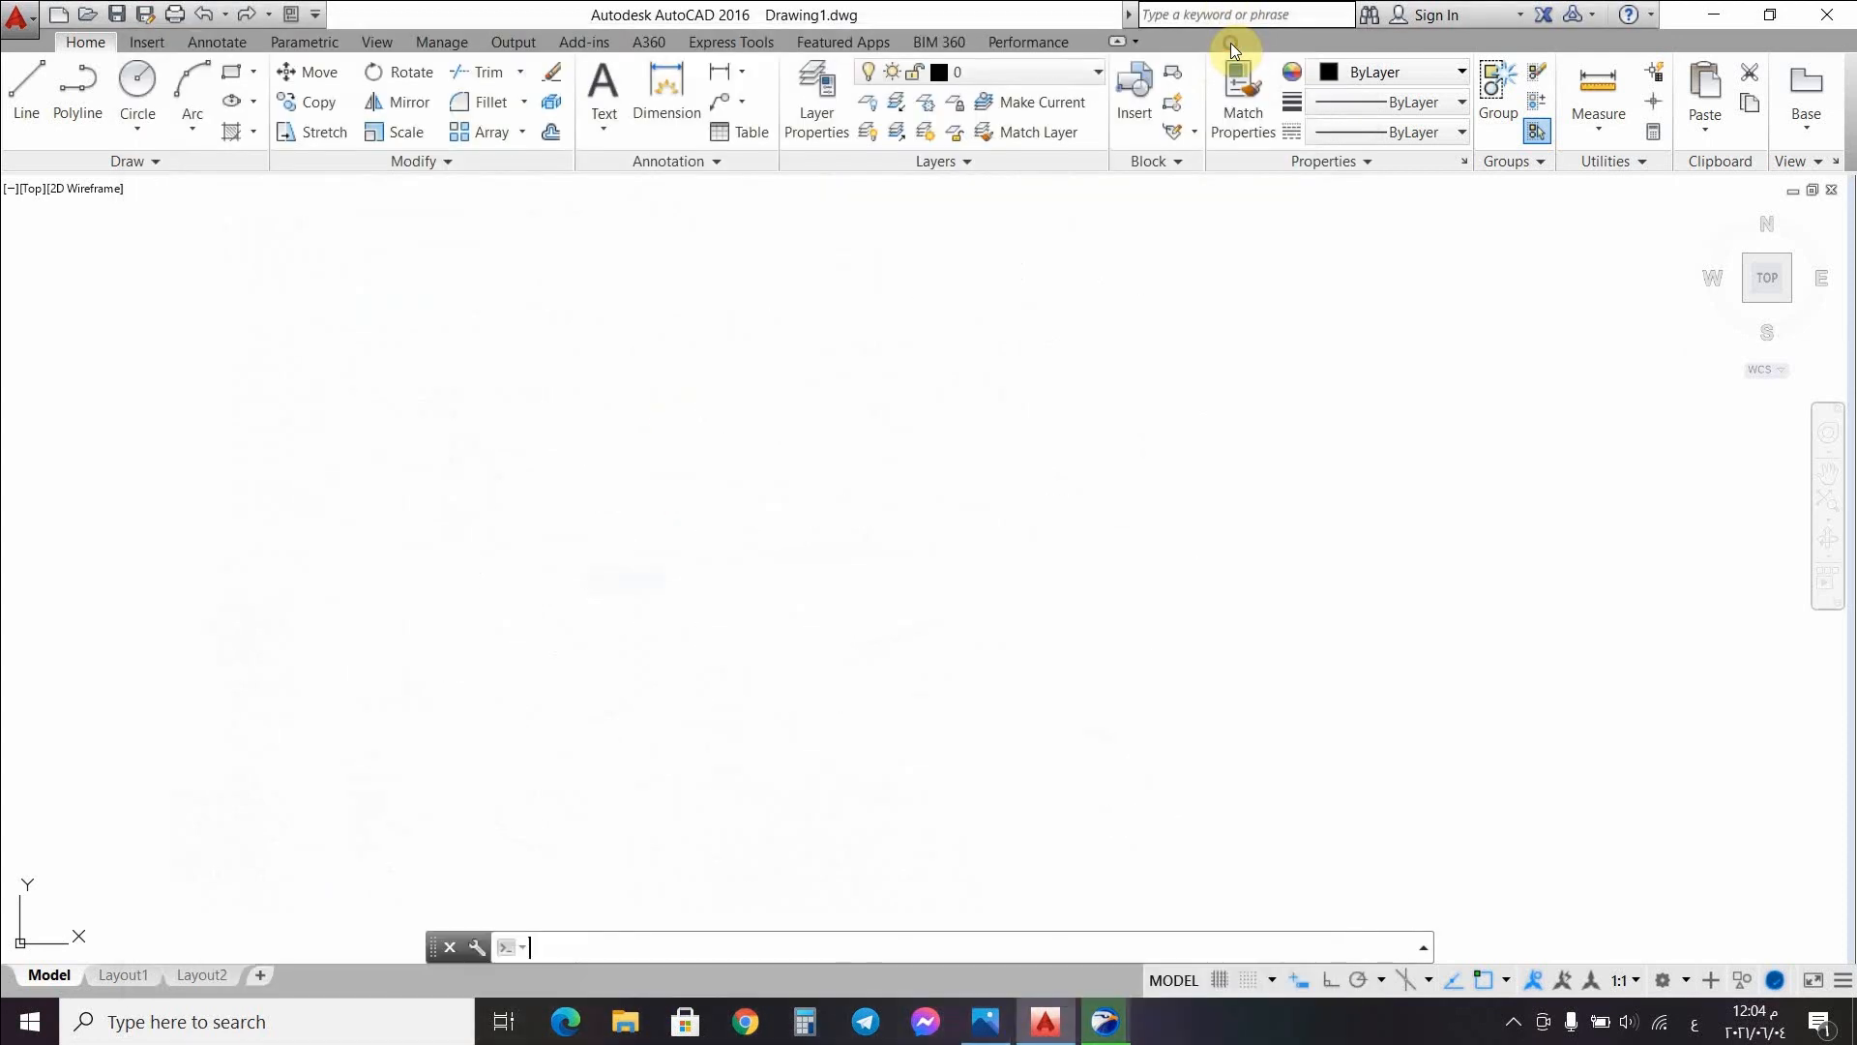
pyautogui.click(314, 16)
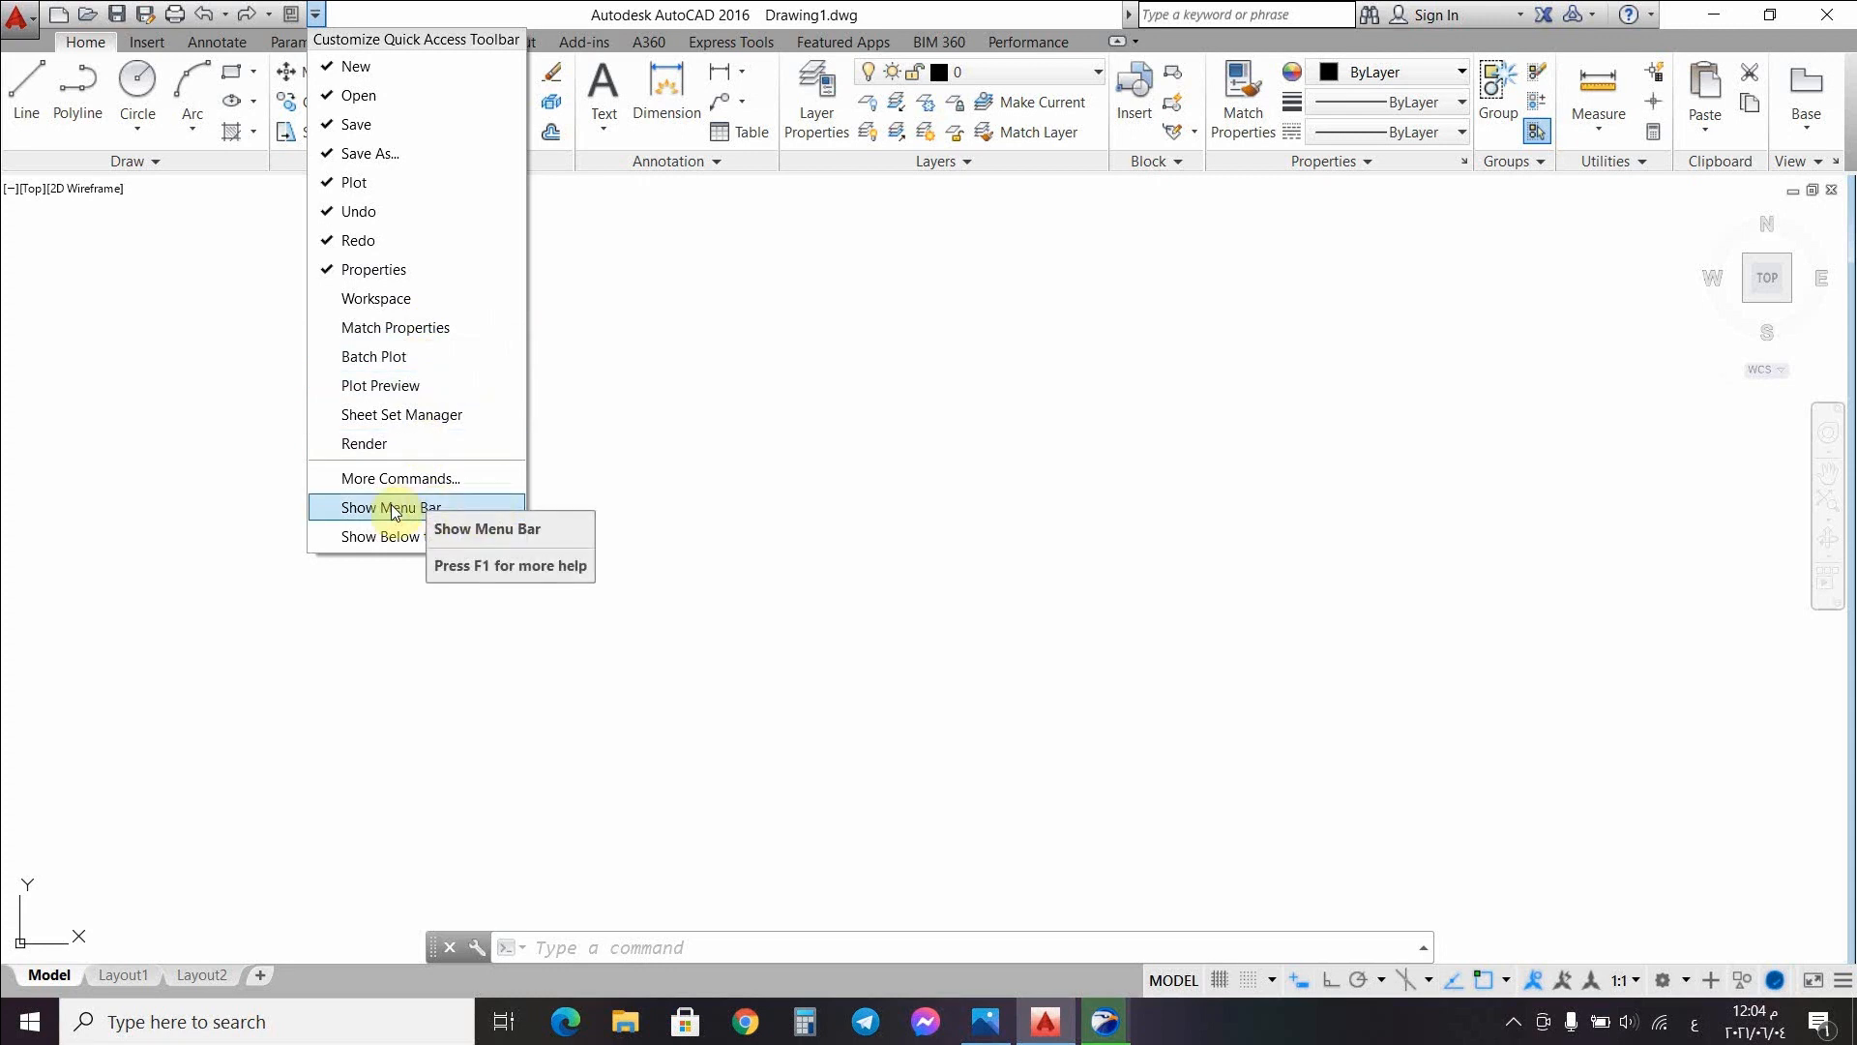
pyautogui.click(426, 512)
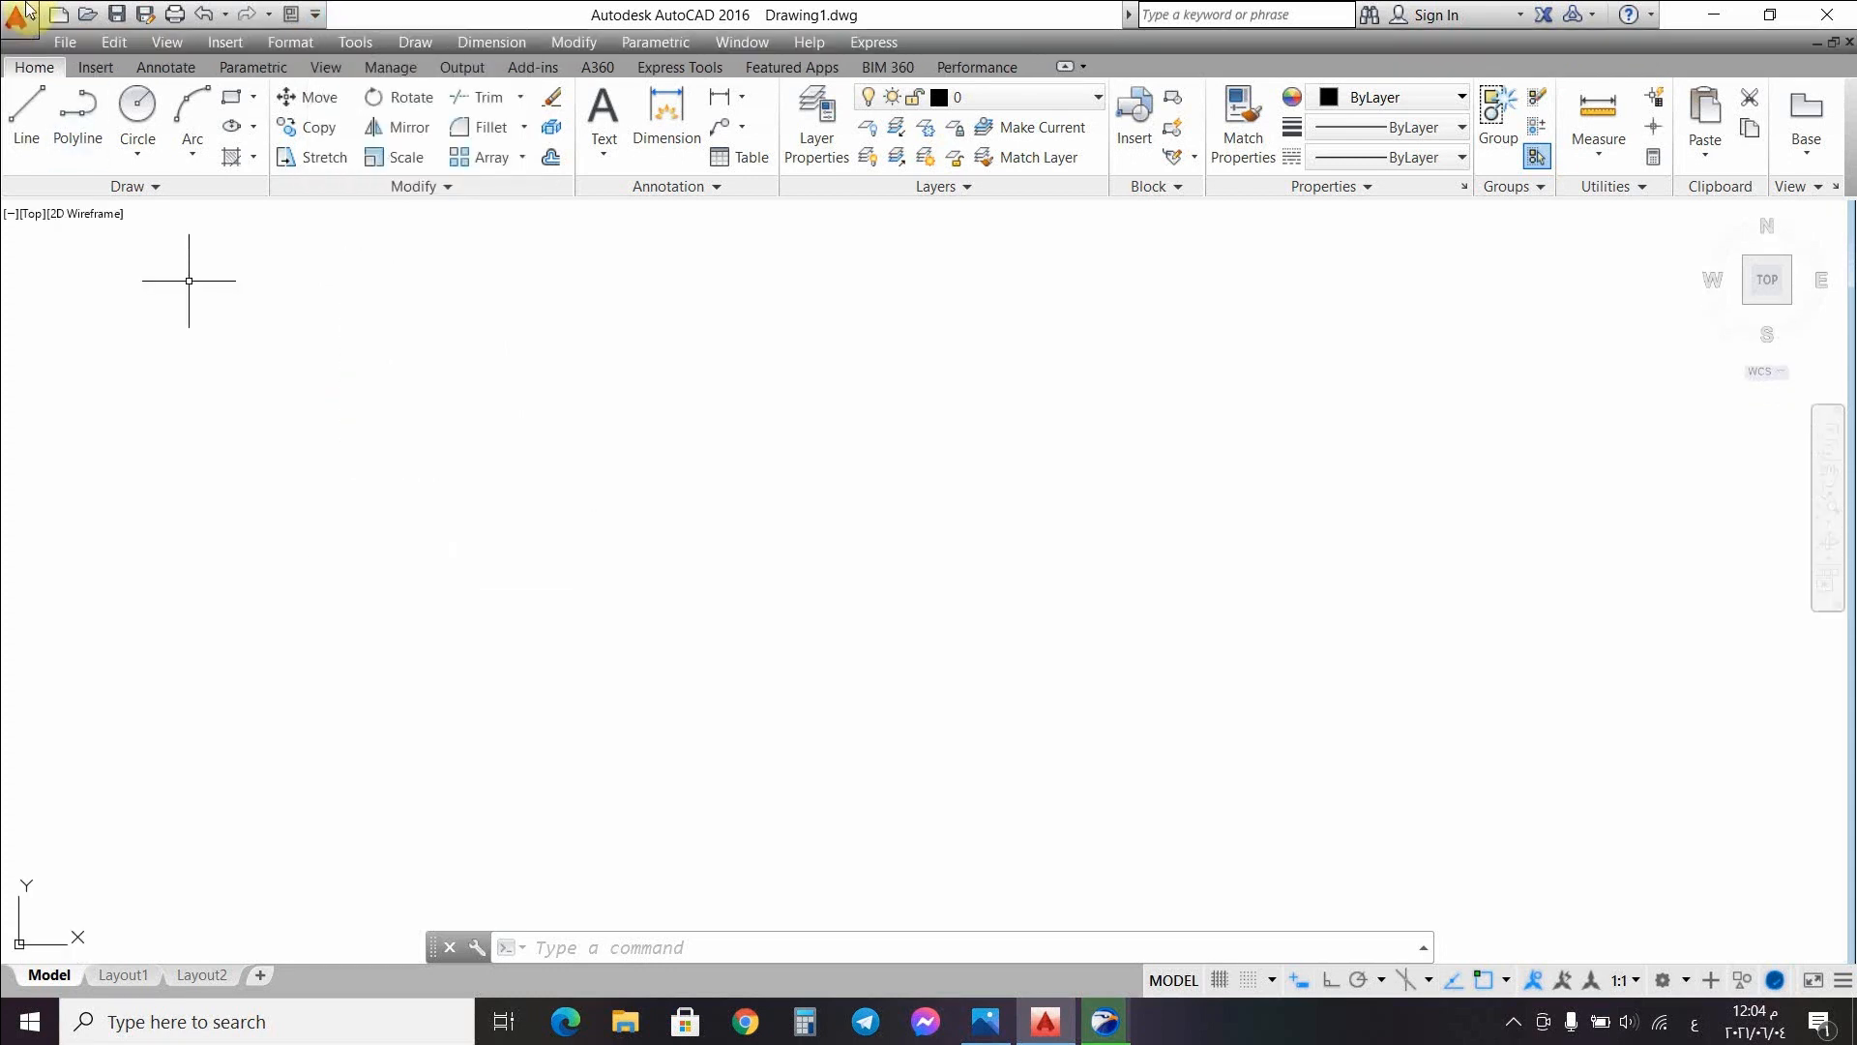
# Step: Check the insertion scale in the drawing units, choosing Millimeters, and close the units settings
pyautogui.click(294, 43)
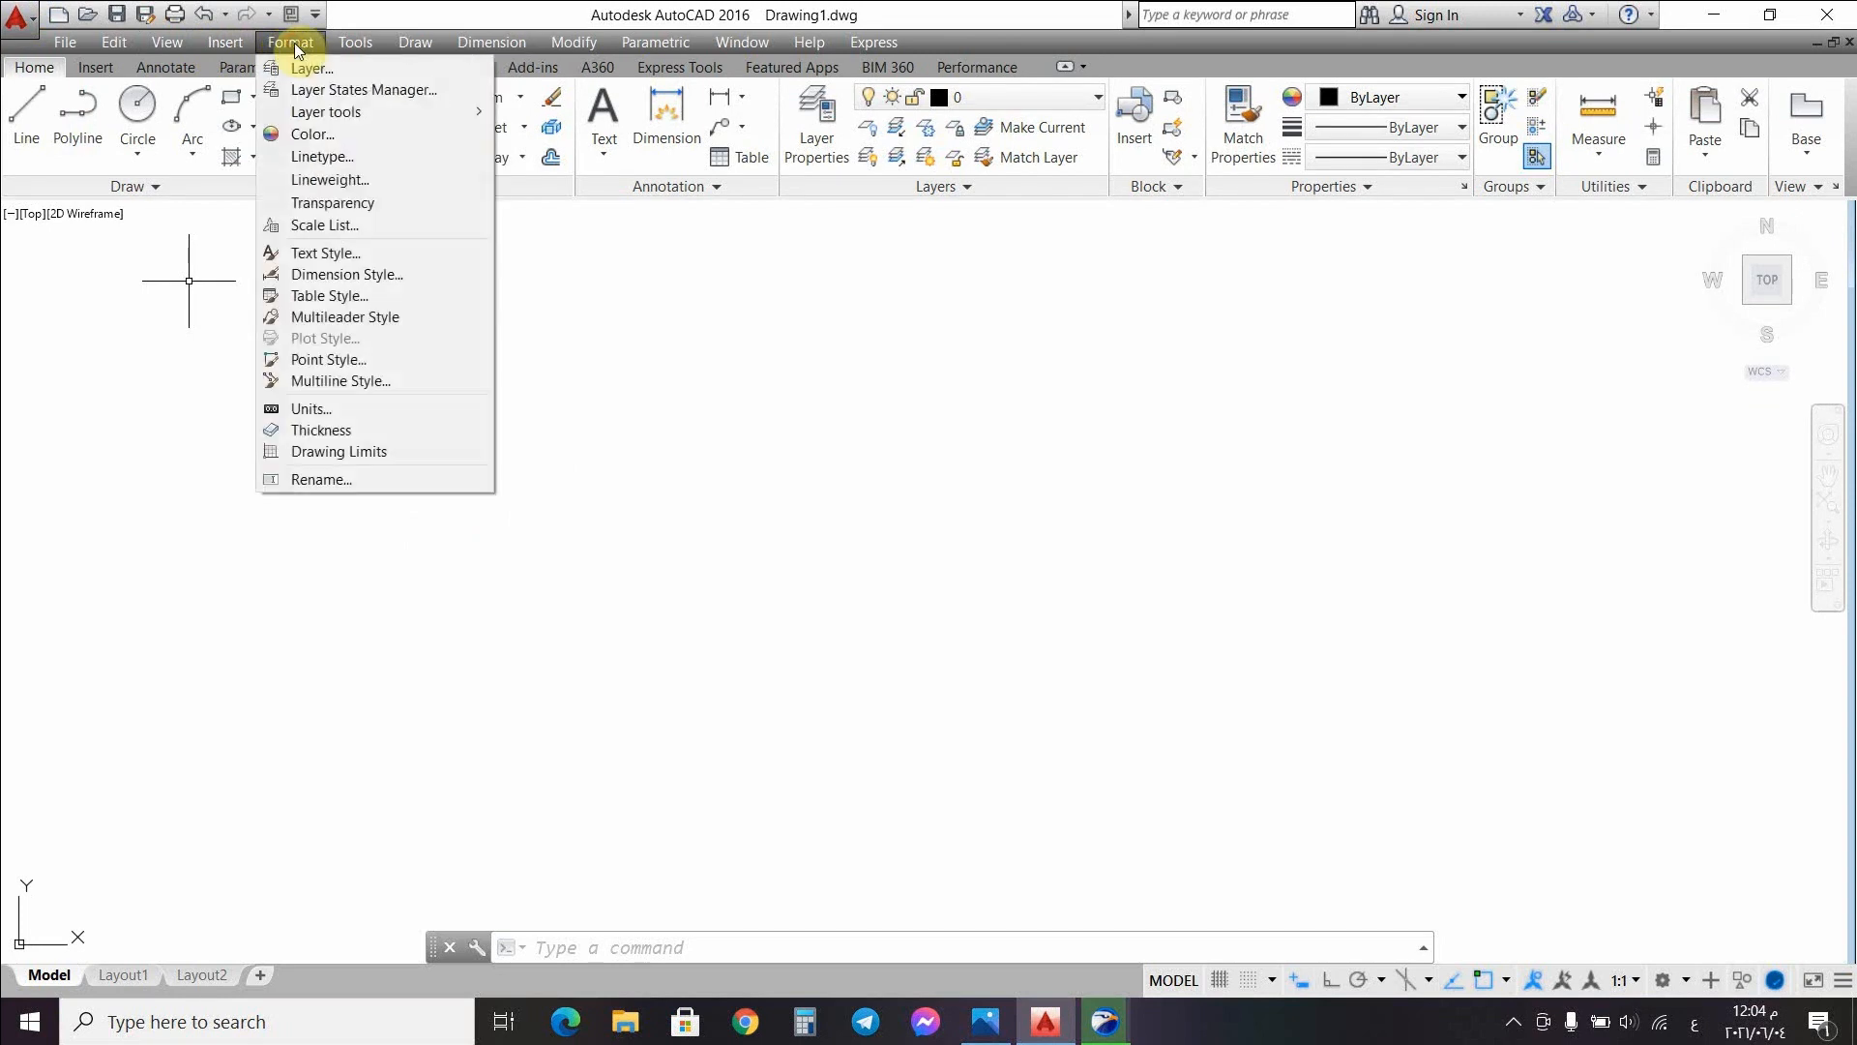
pyautogui.click(310, 409)
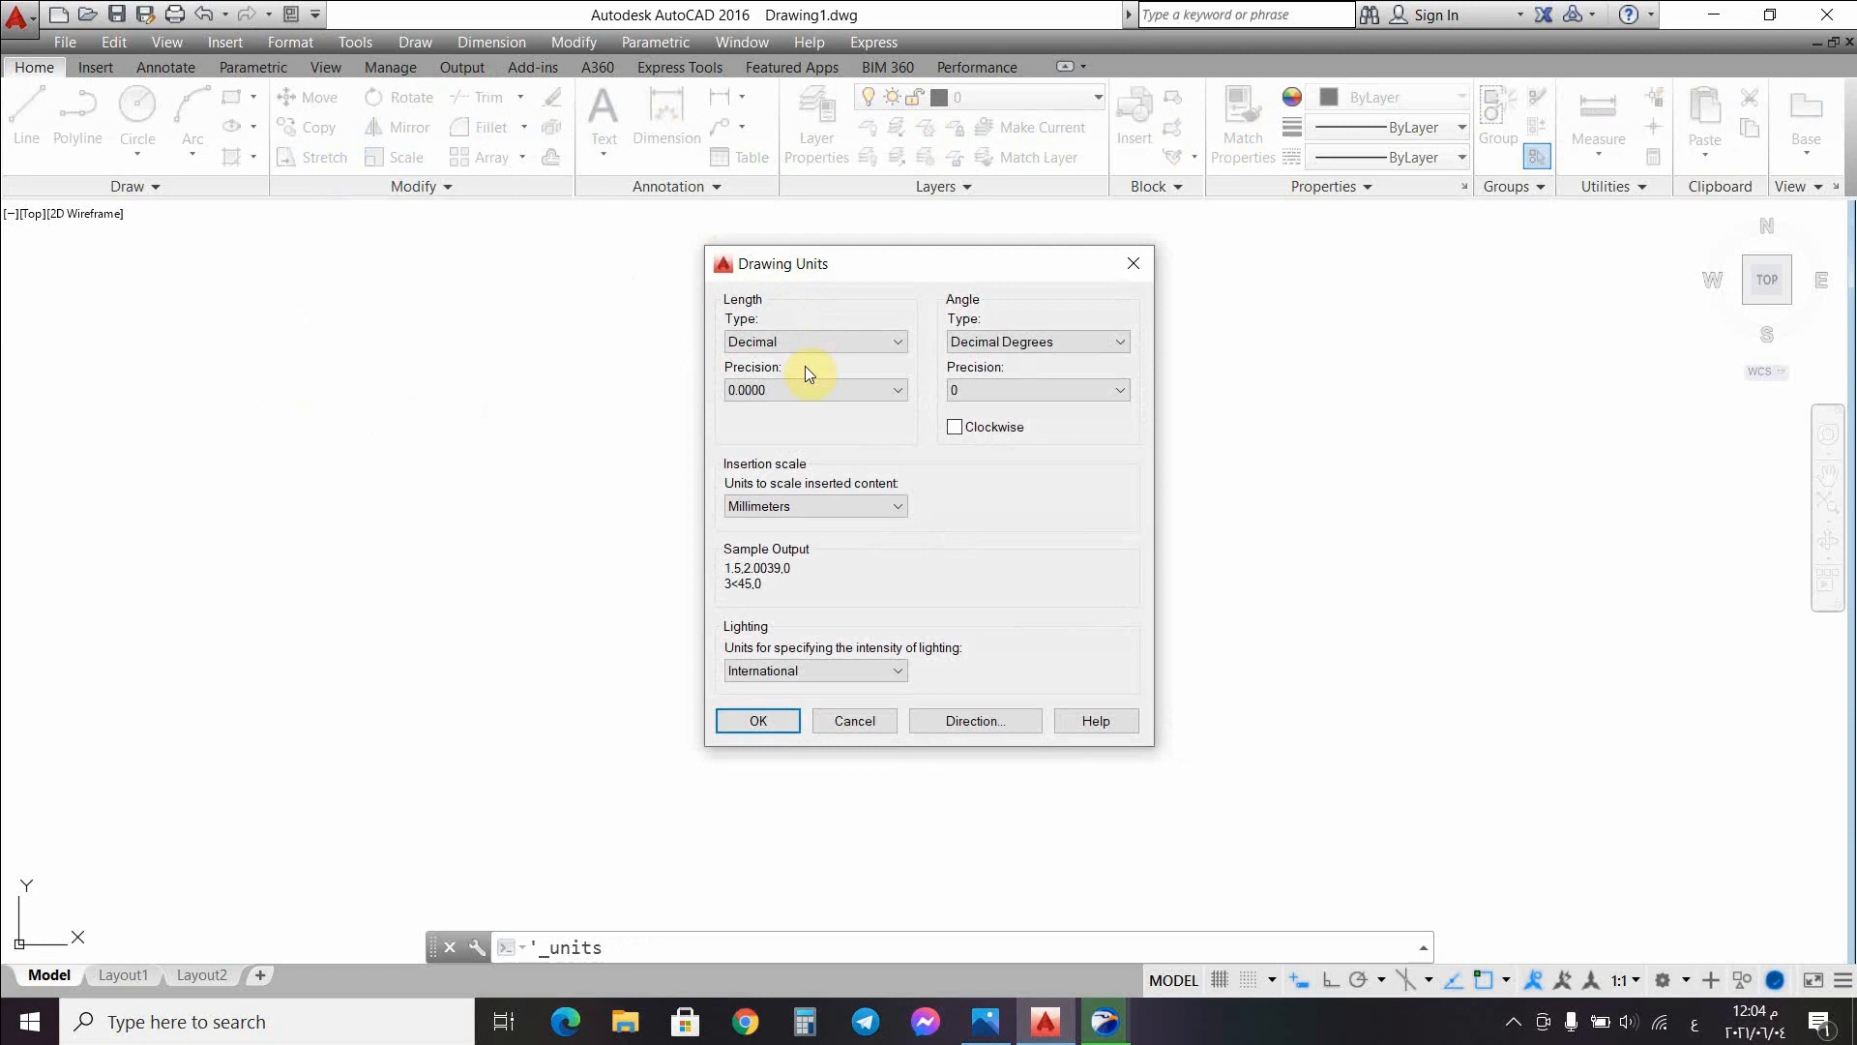
pyautogui.click(794, 507)
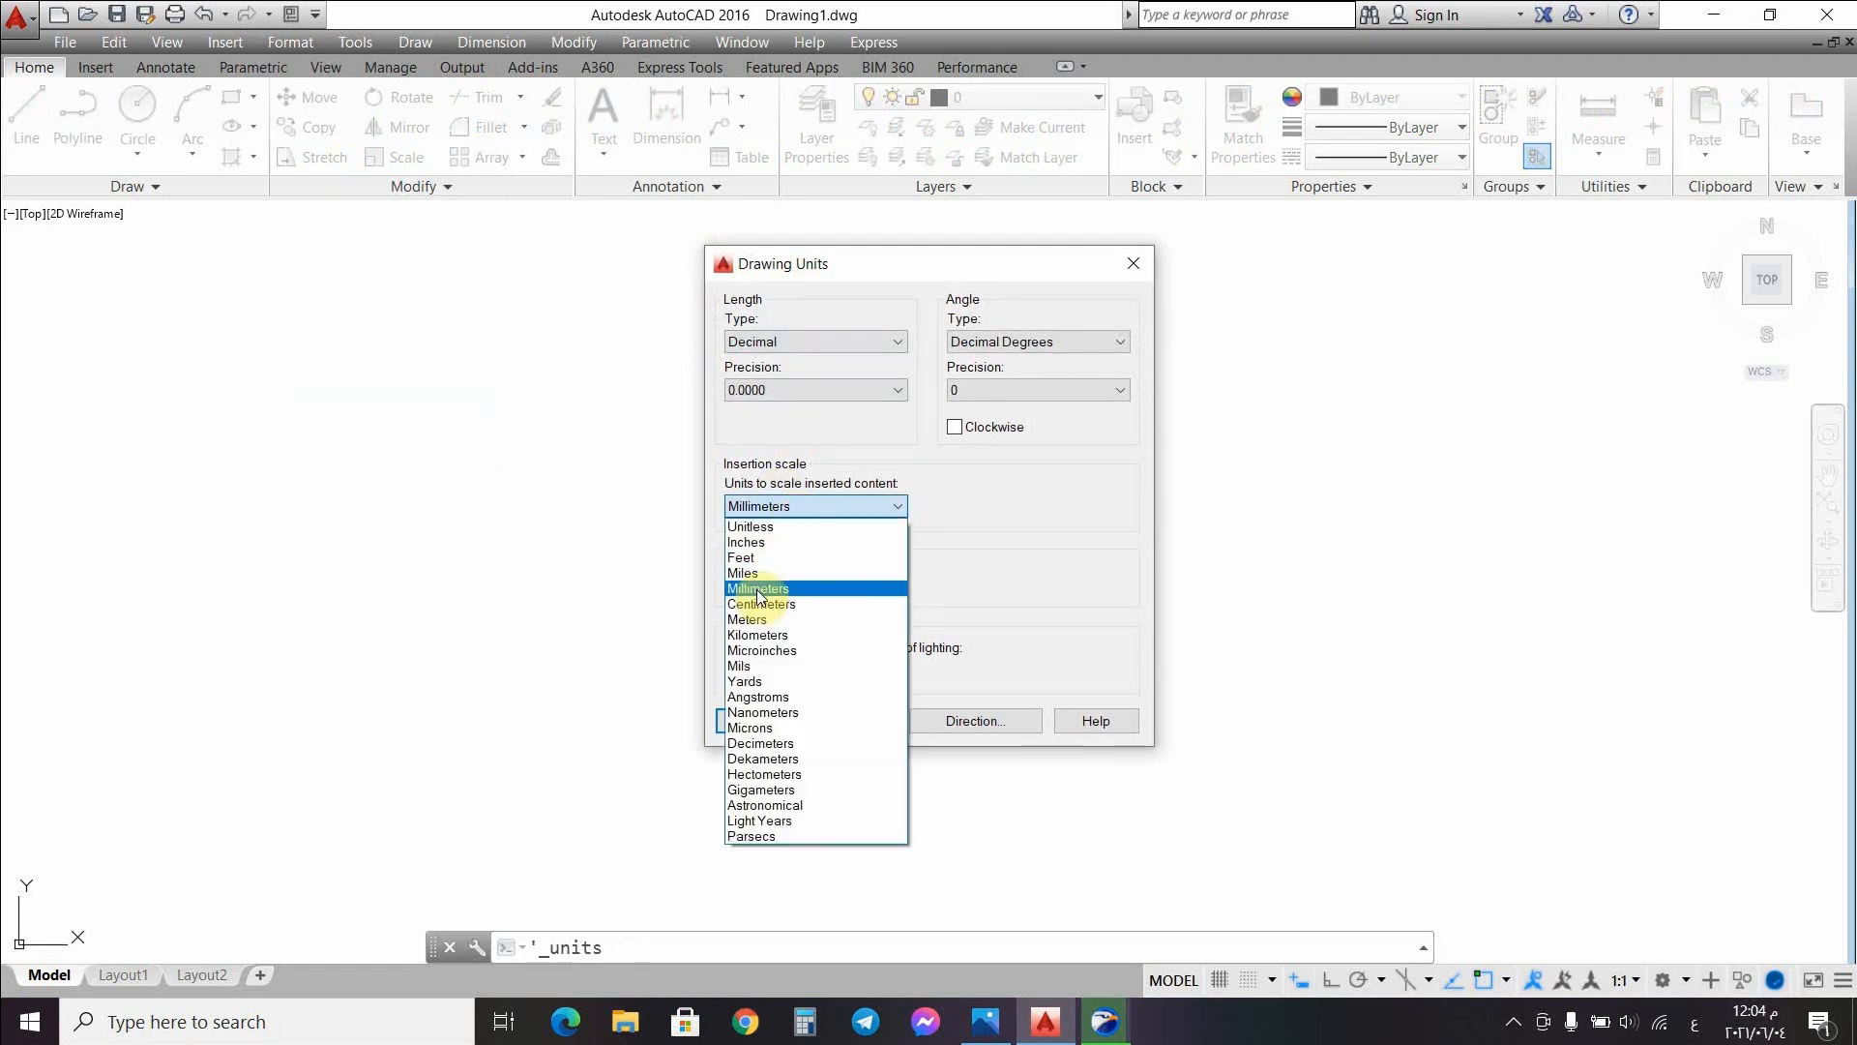
pyautogui.click(838, 589)
pyautogui.click(1135, 256)
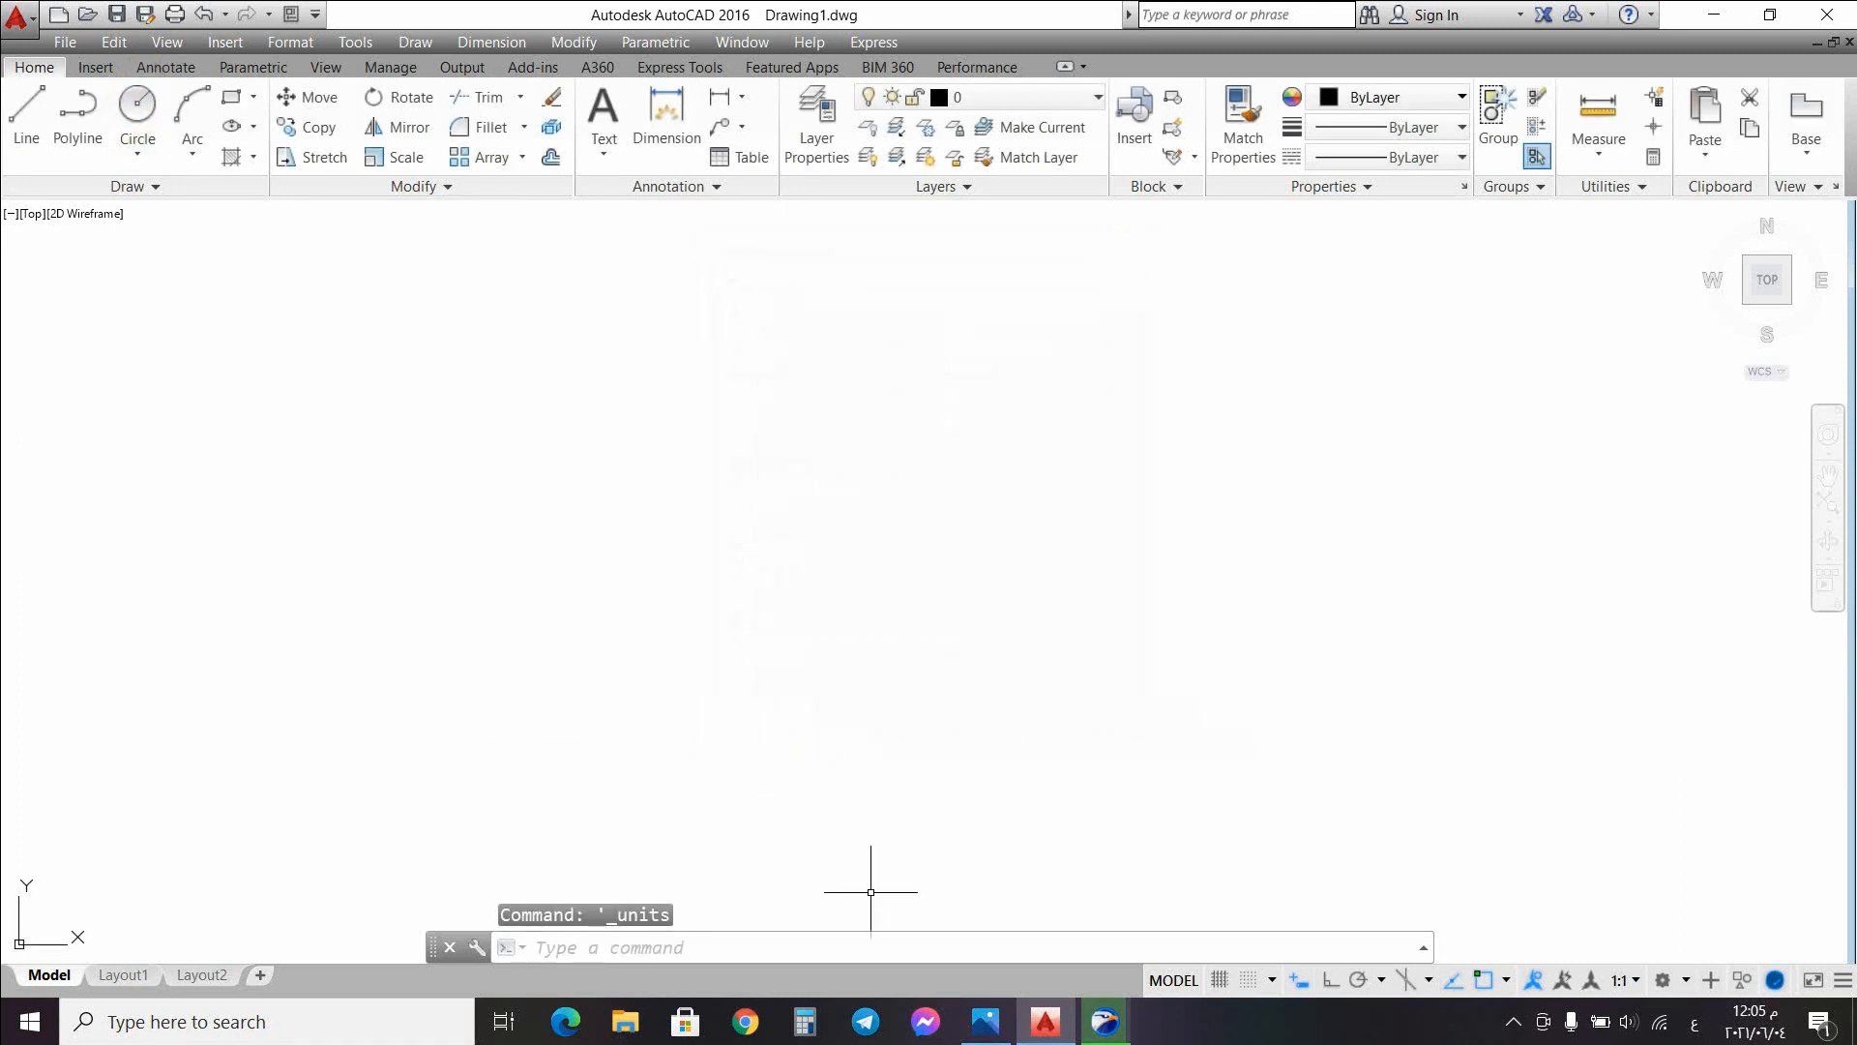
# Step: Consult the reference drawing and draw a circle of radius 6 in the empty drawing area for the part's left hole
pyautogui.click(985, 1021)
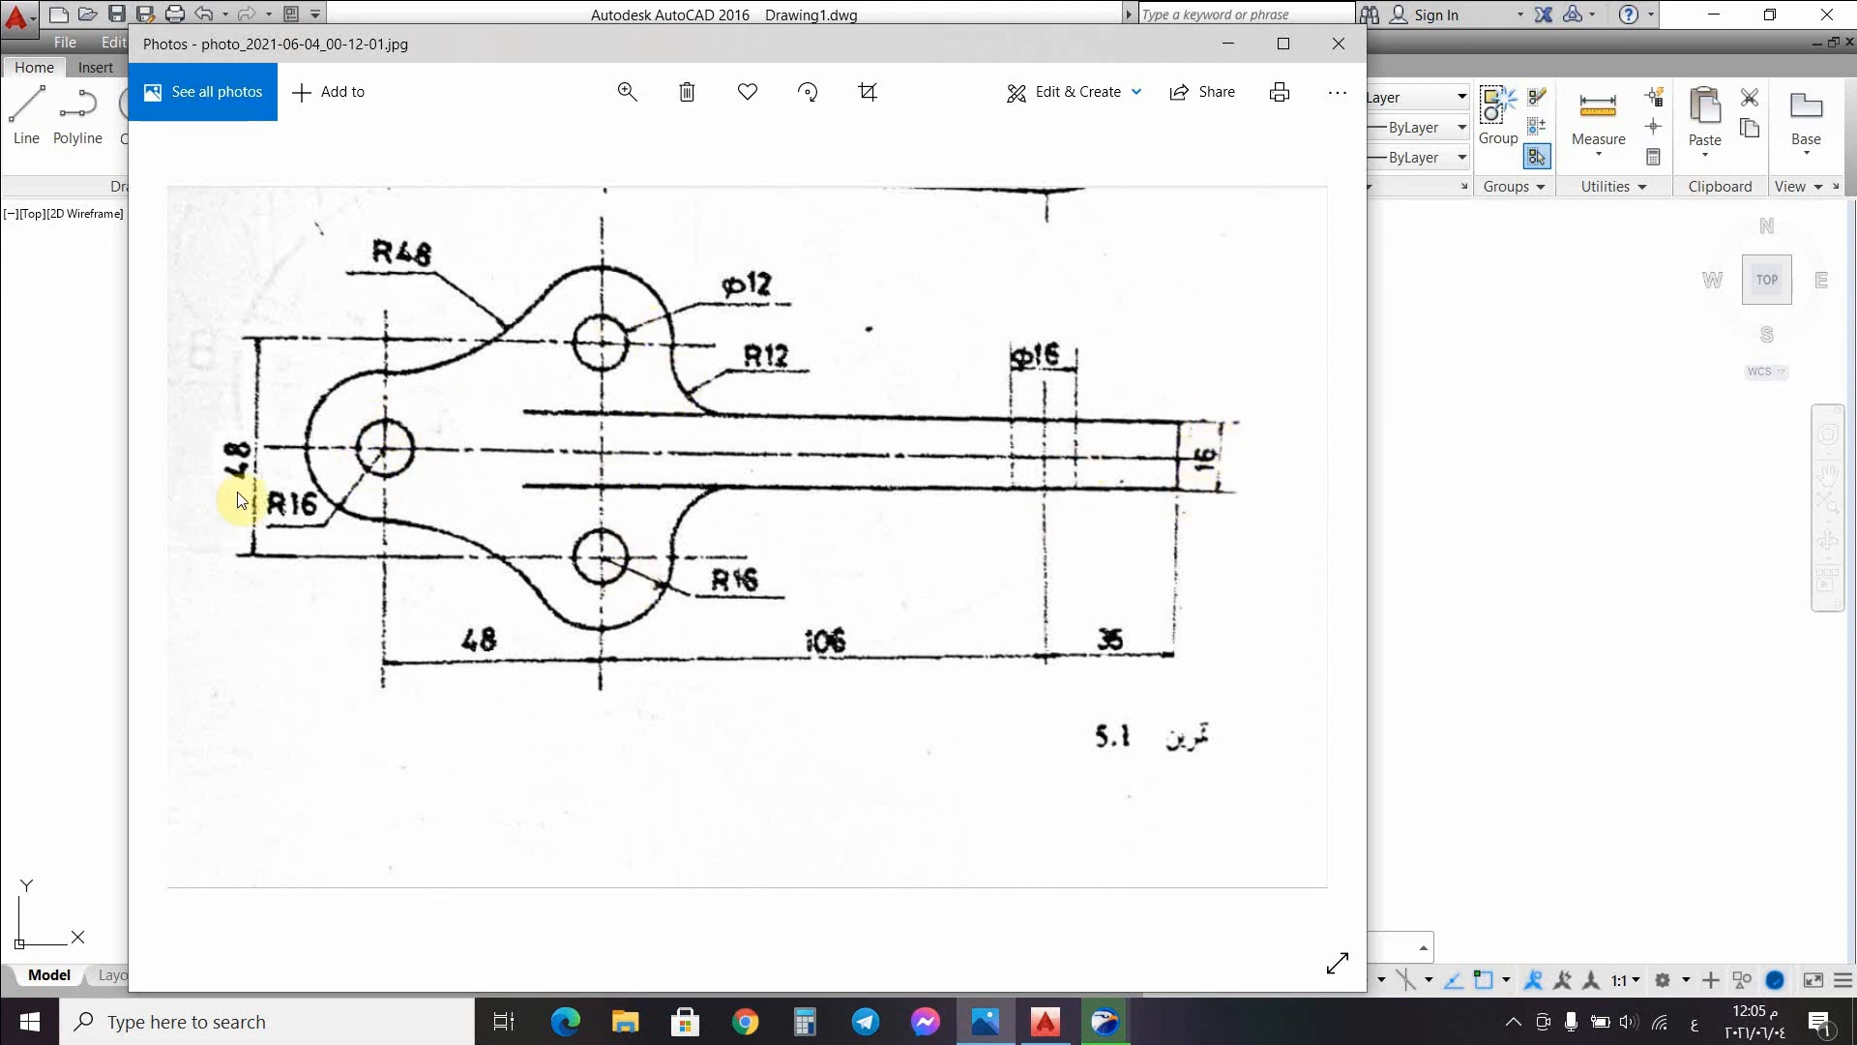
pyautogui.click(1225, 55)
pyautogui.click(141, 105)
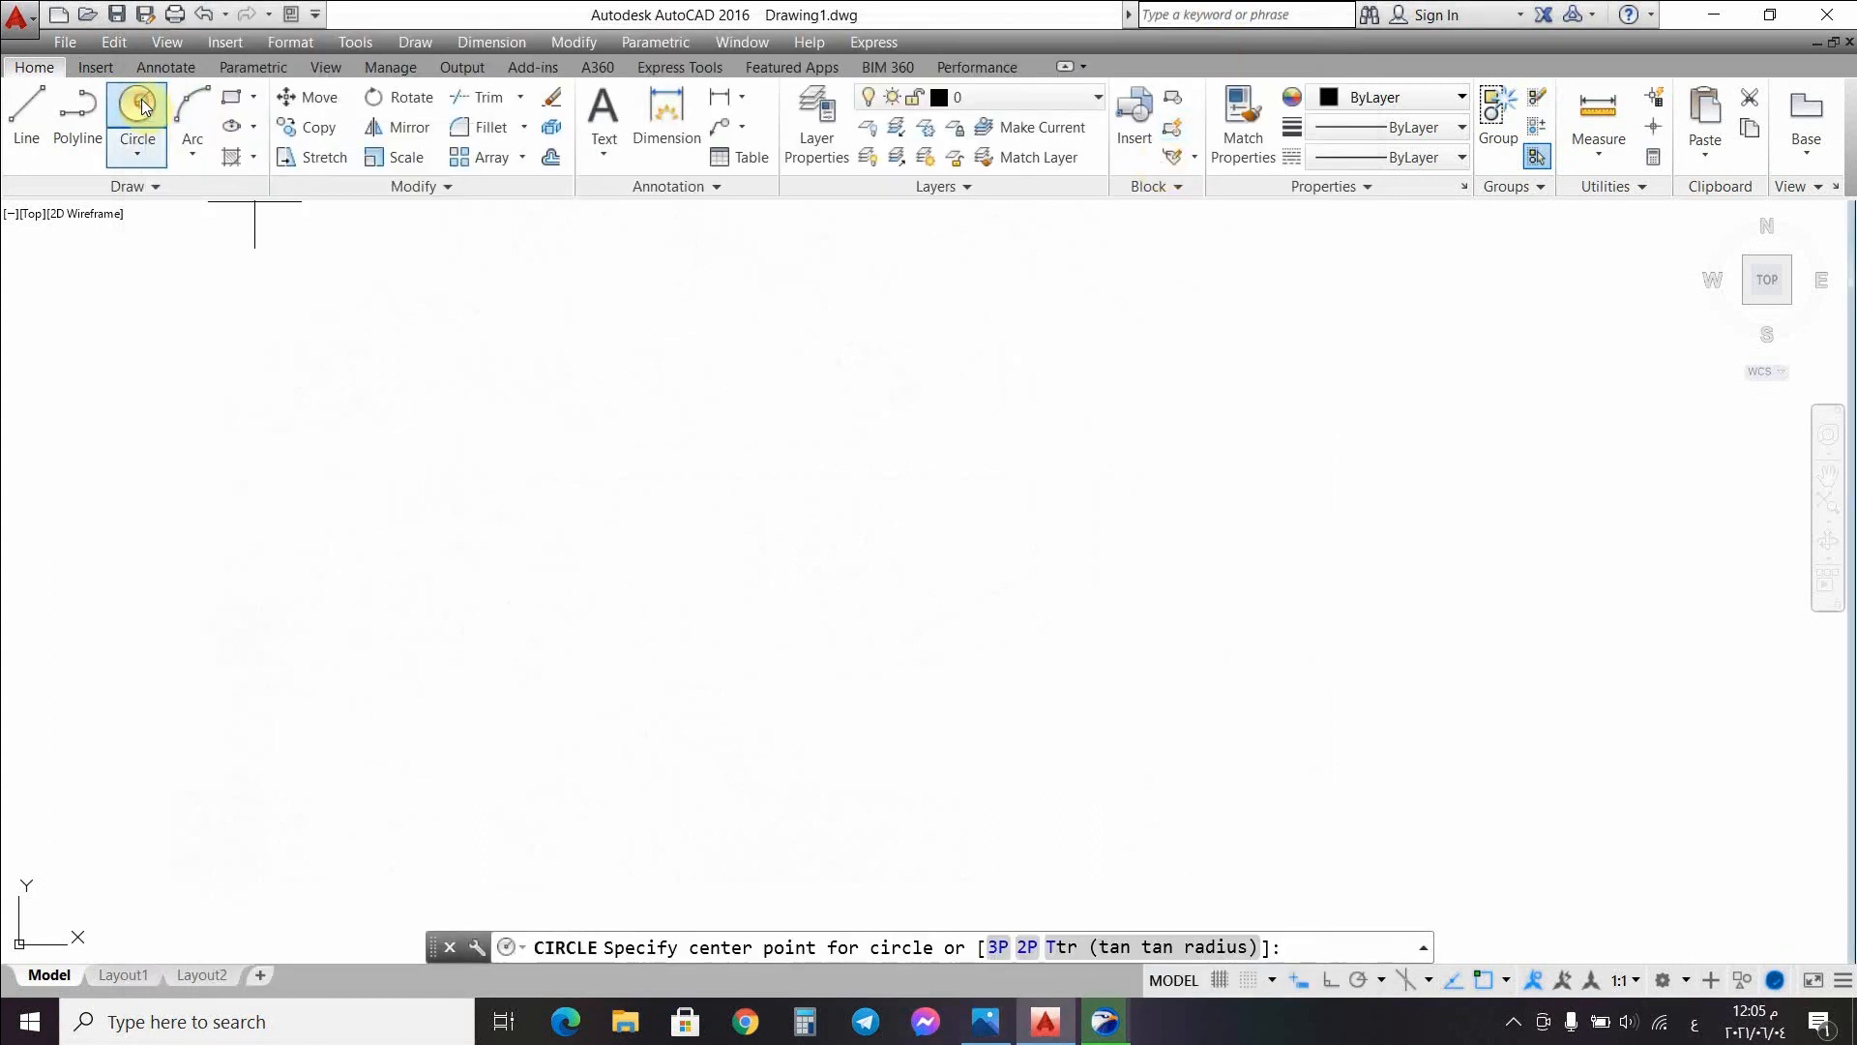
pyautogui.click(562, 360)
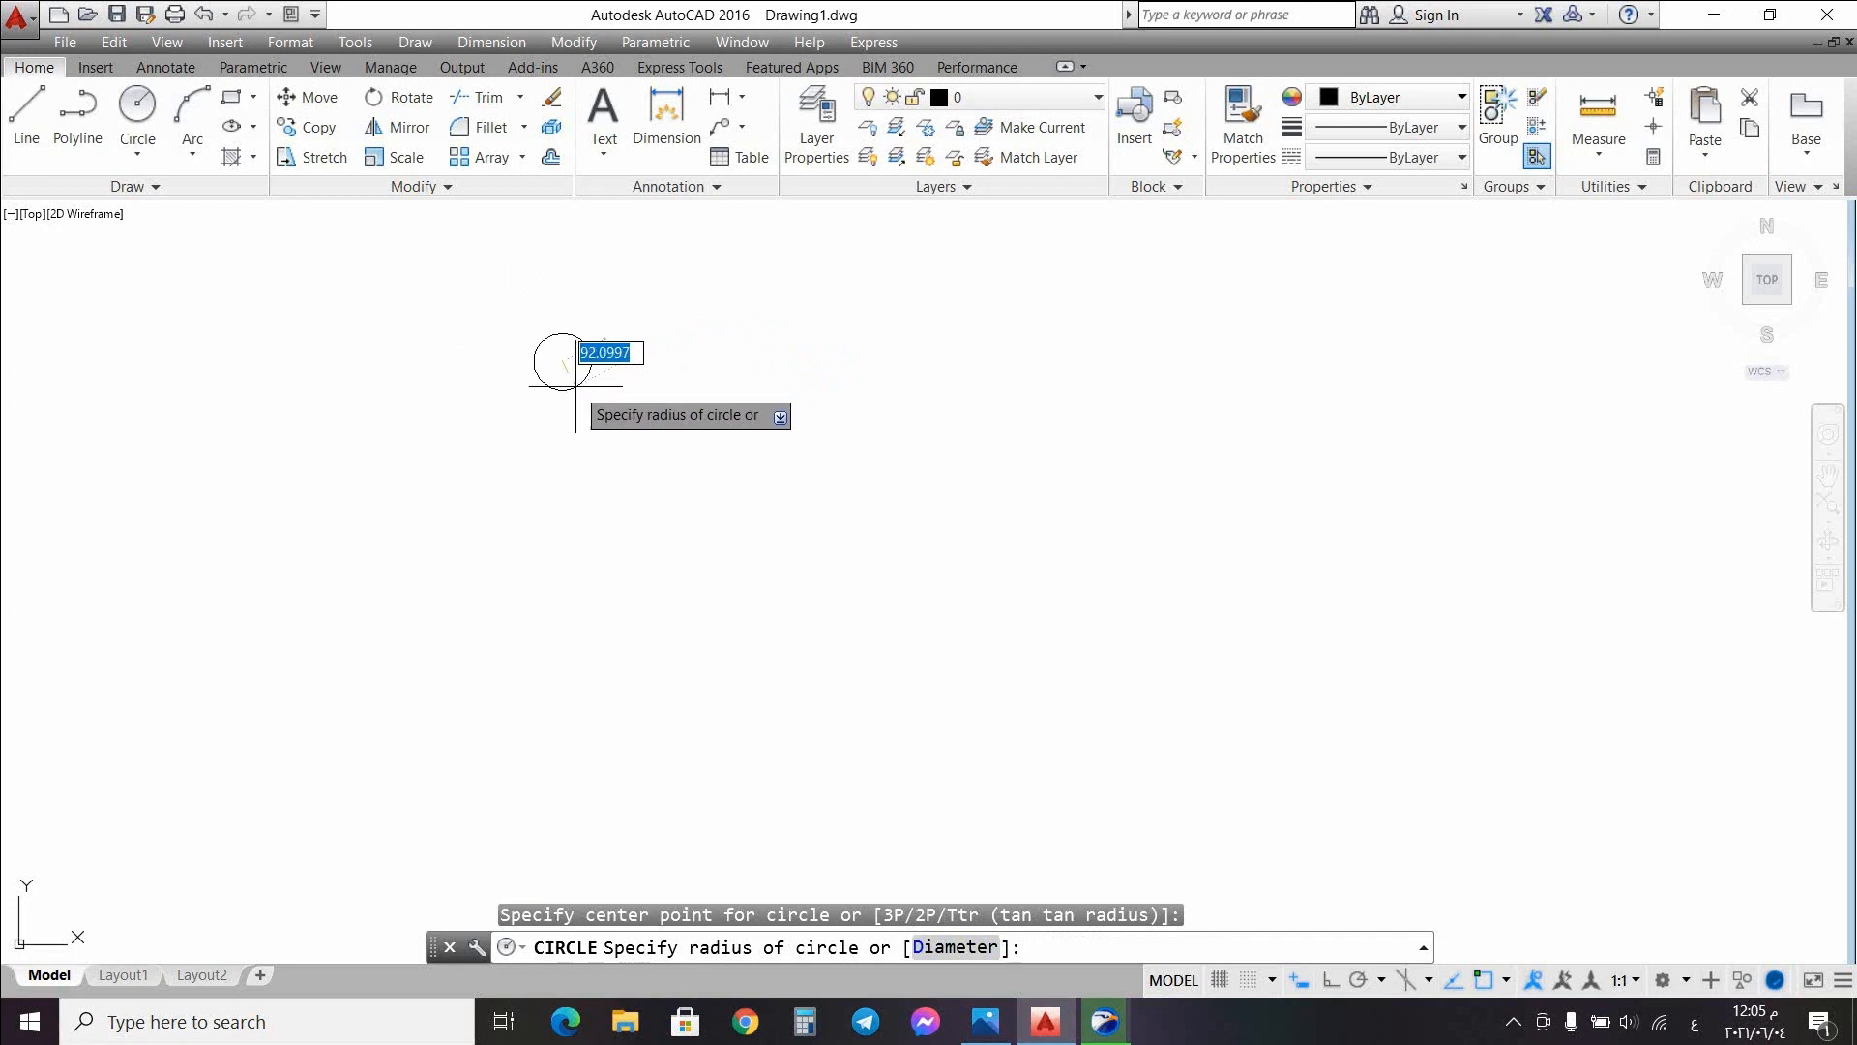
pyautogui.write('6')
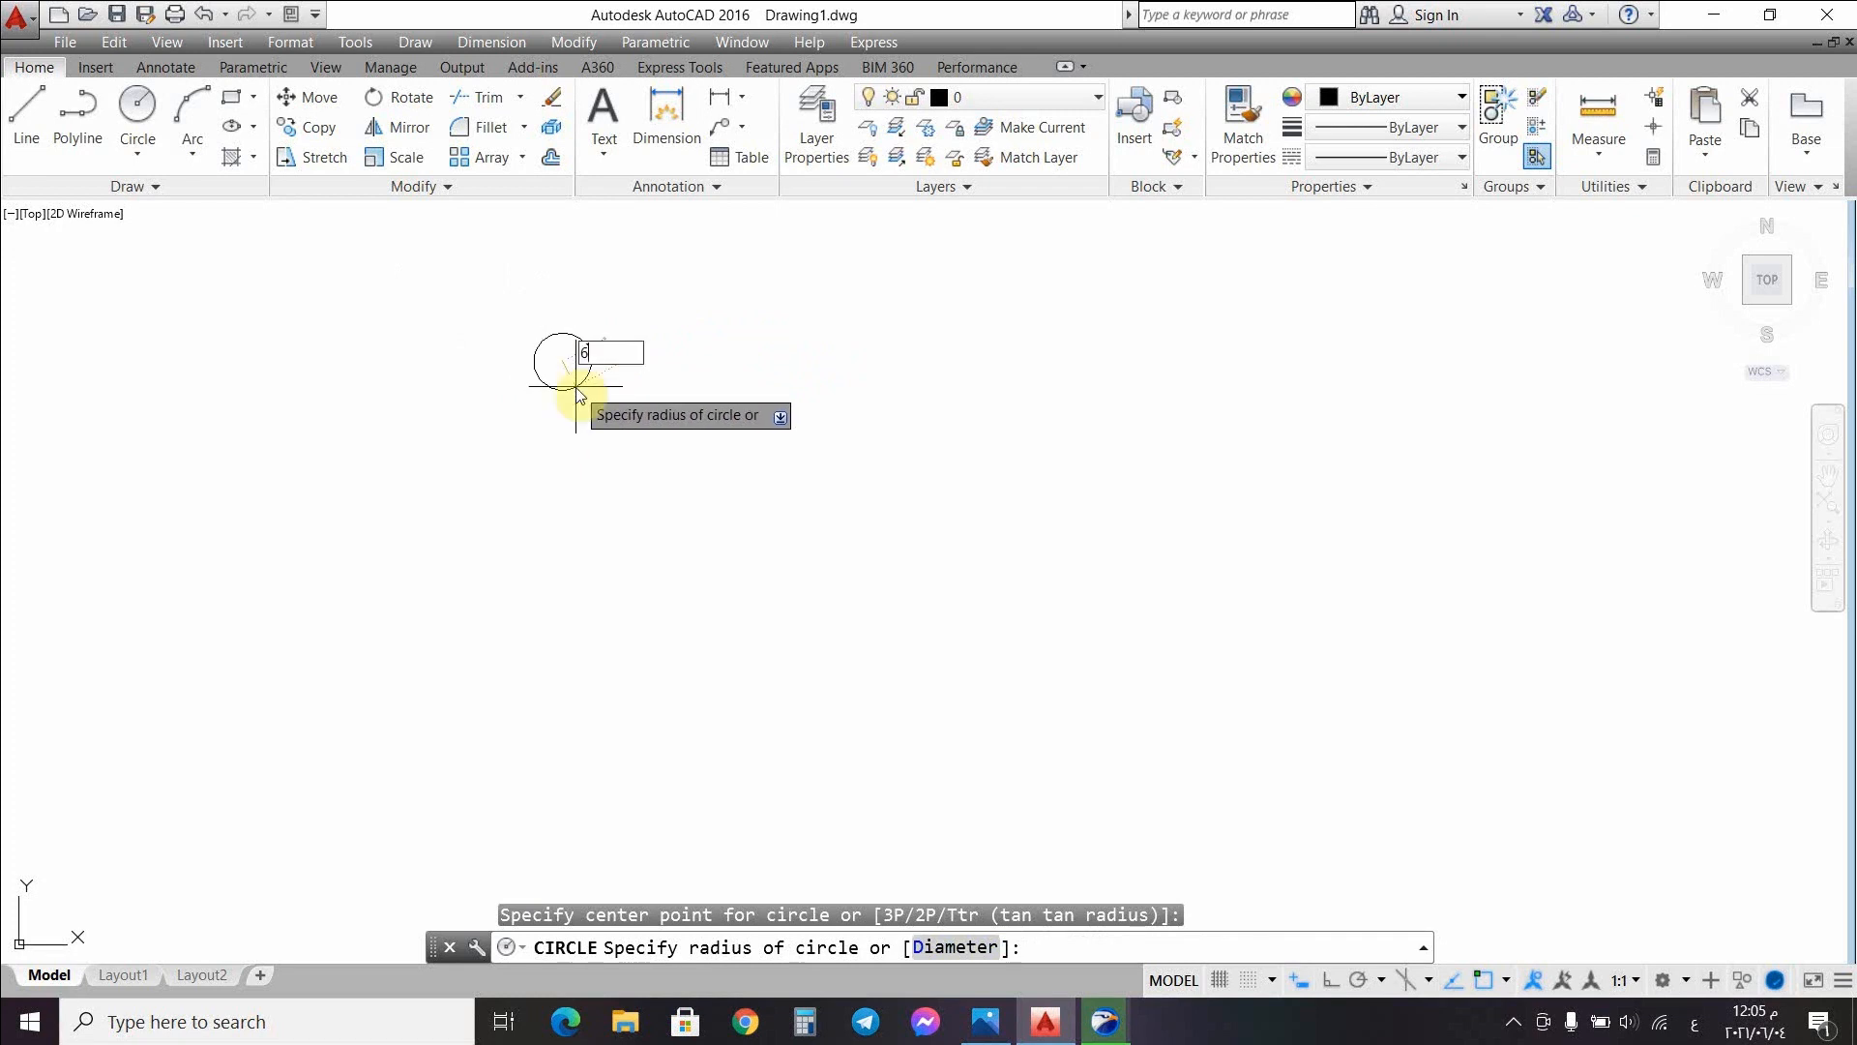
pyautogui.press('Return')
pyautogui.scroll(10, 551, 366)
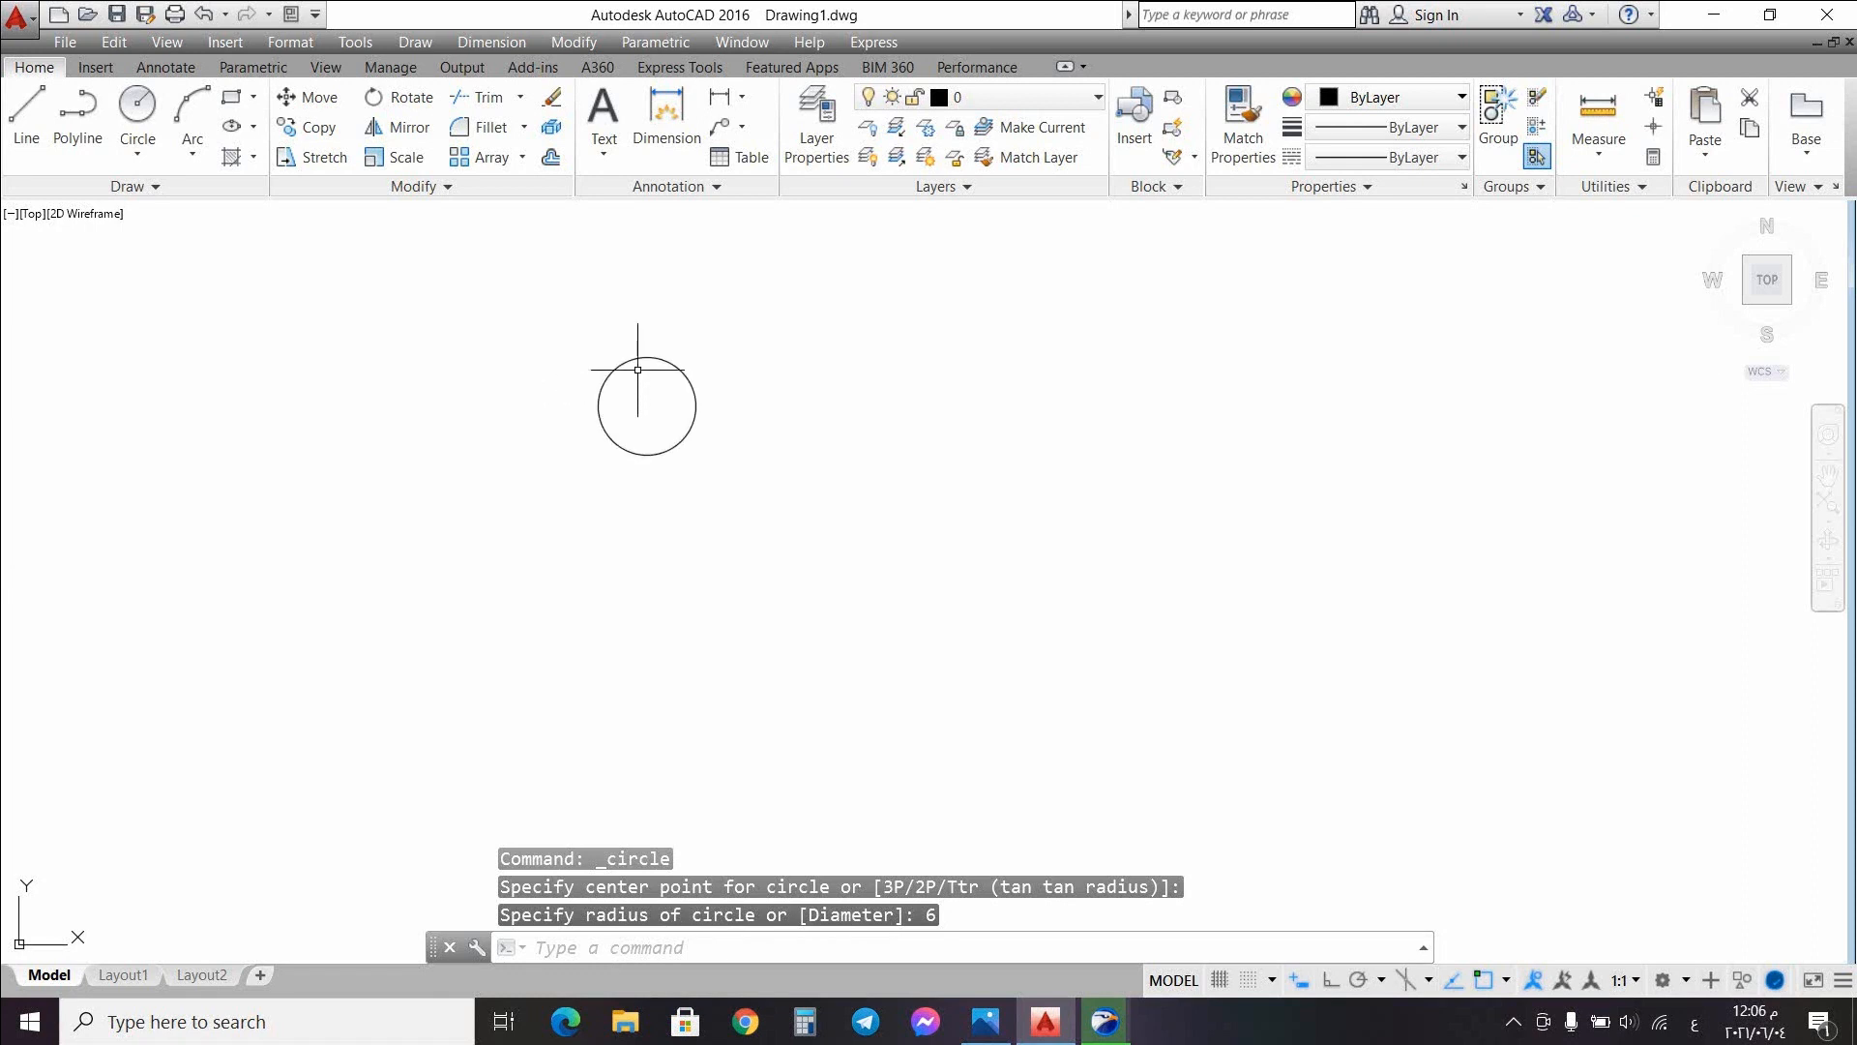
# Step: Draw a concentric circle of radius 16 around the hole for the rounded end of the part
pyautogui.click(137, 109)
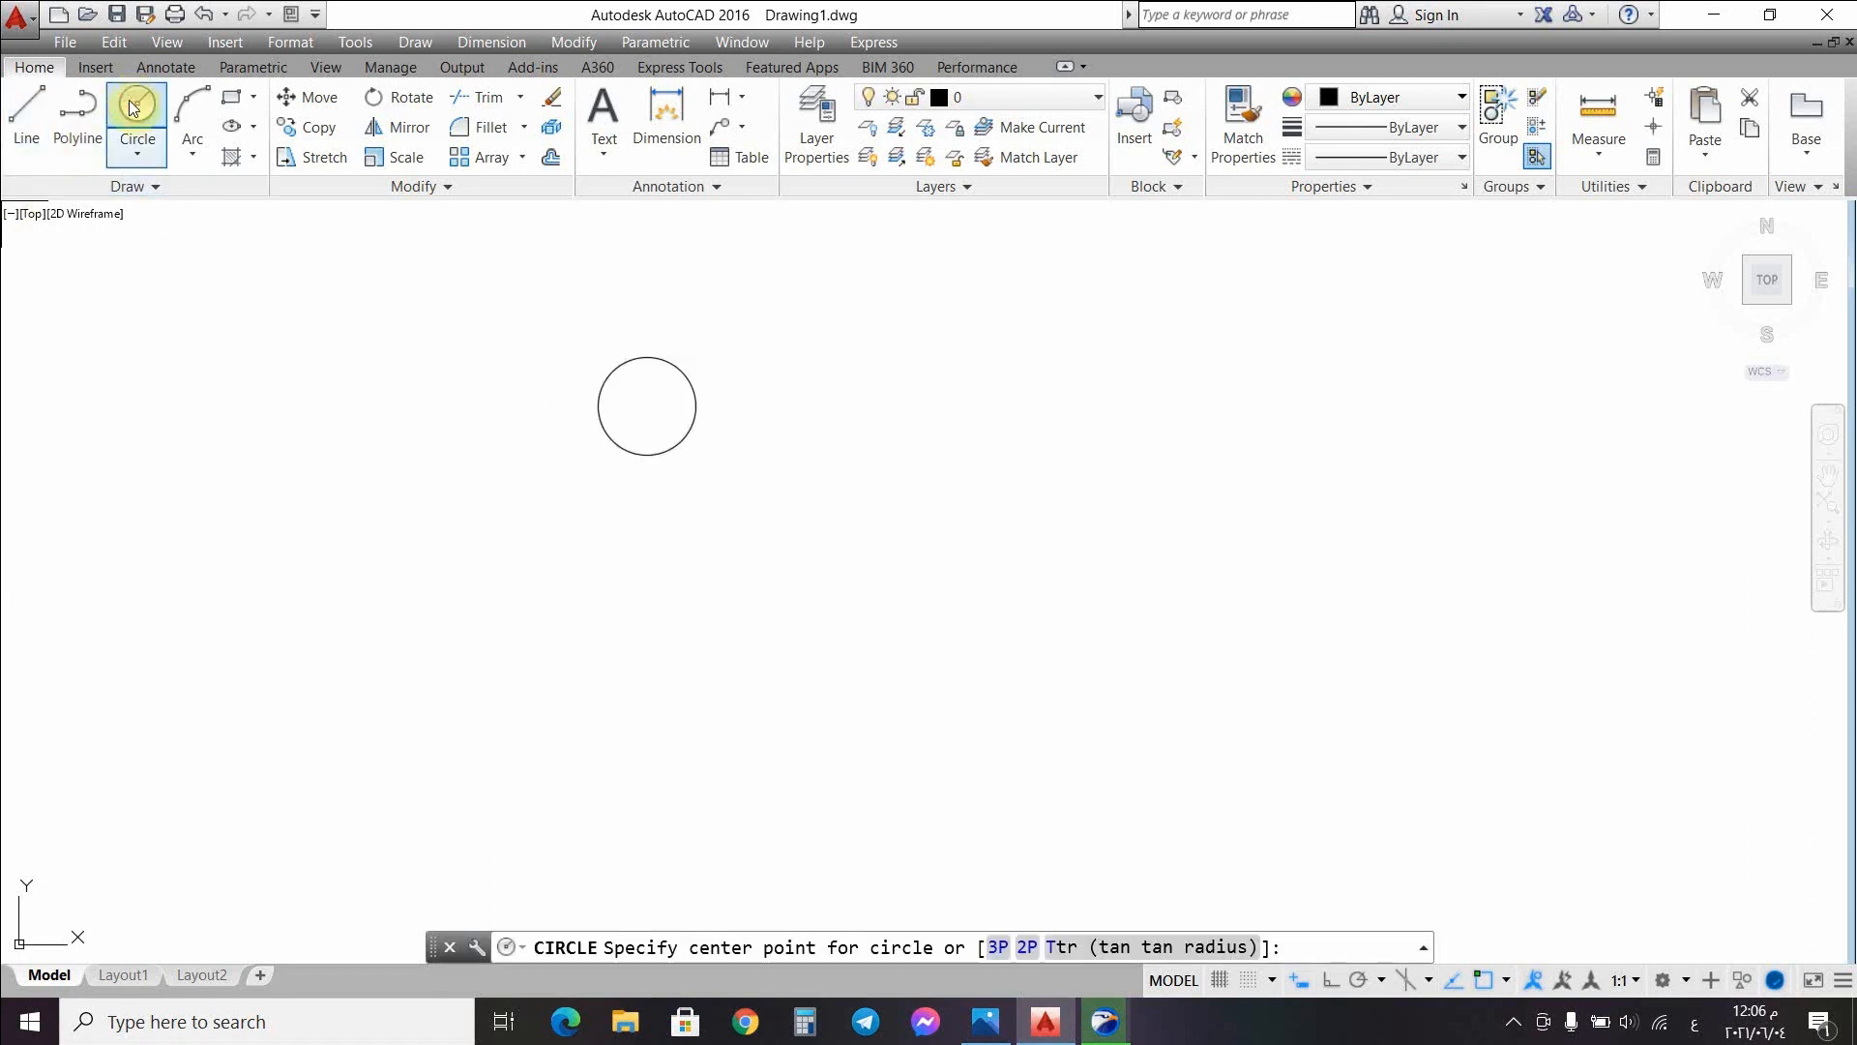
pyautogui.click(647, 406)
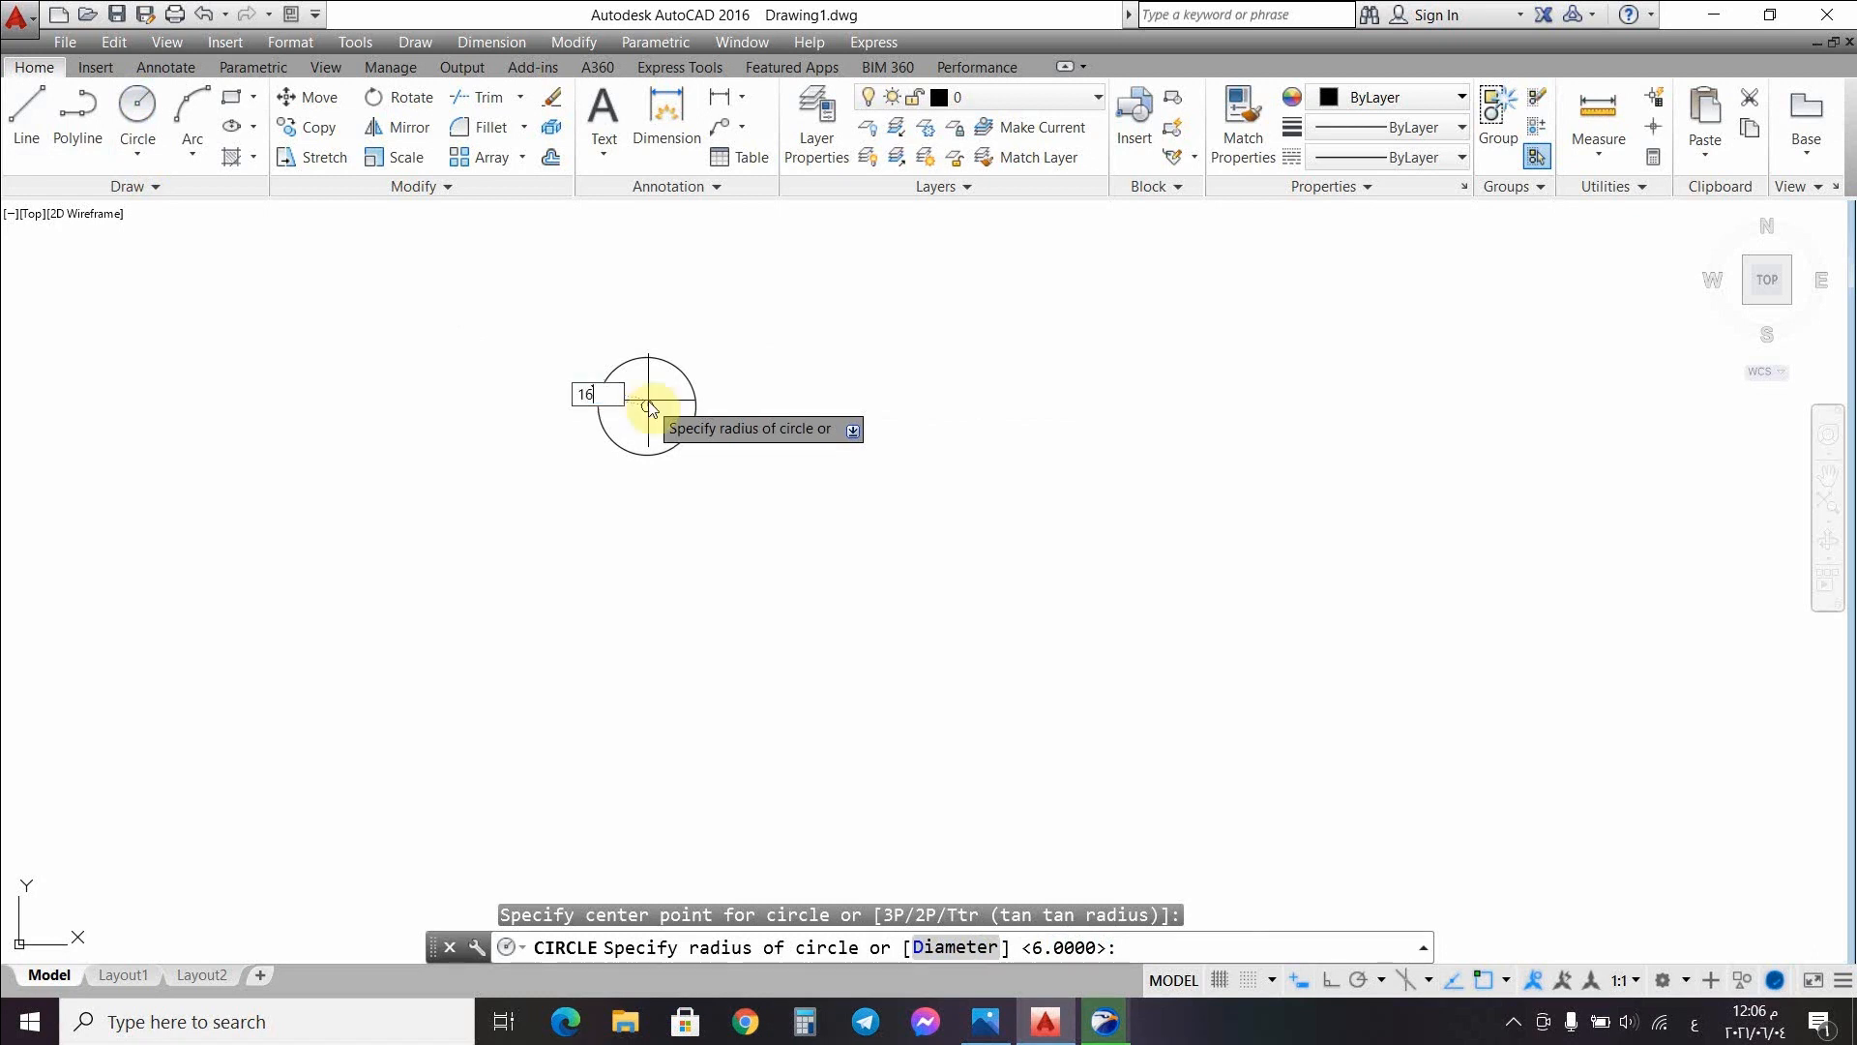
pyautogui.press('Return')
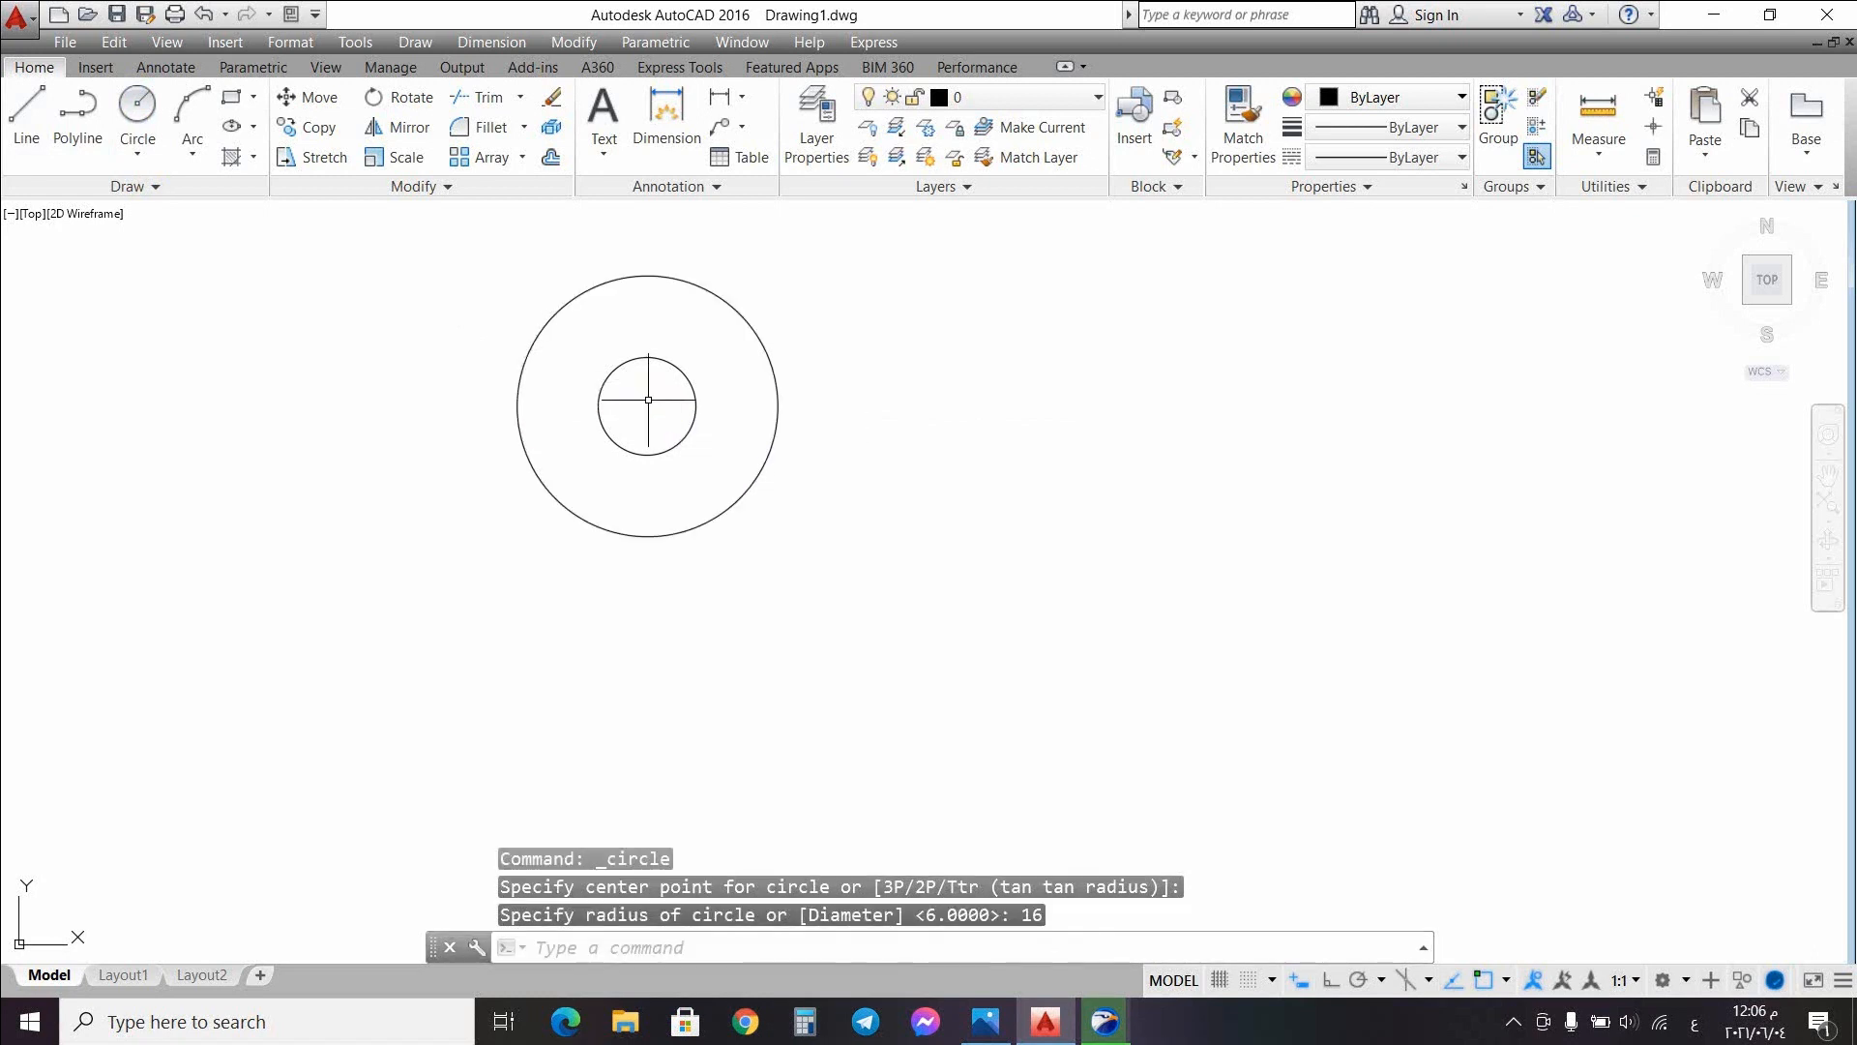
# Step: Review the reference drawing, load the CENTER linetype and make it the current linetype
pyautogui.click(986, 1022)
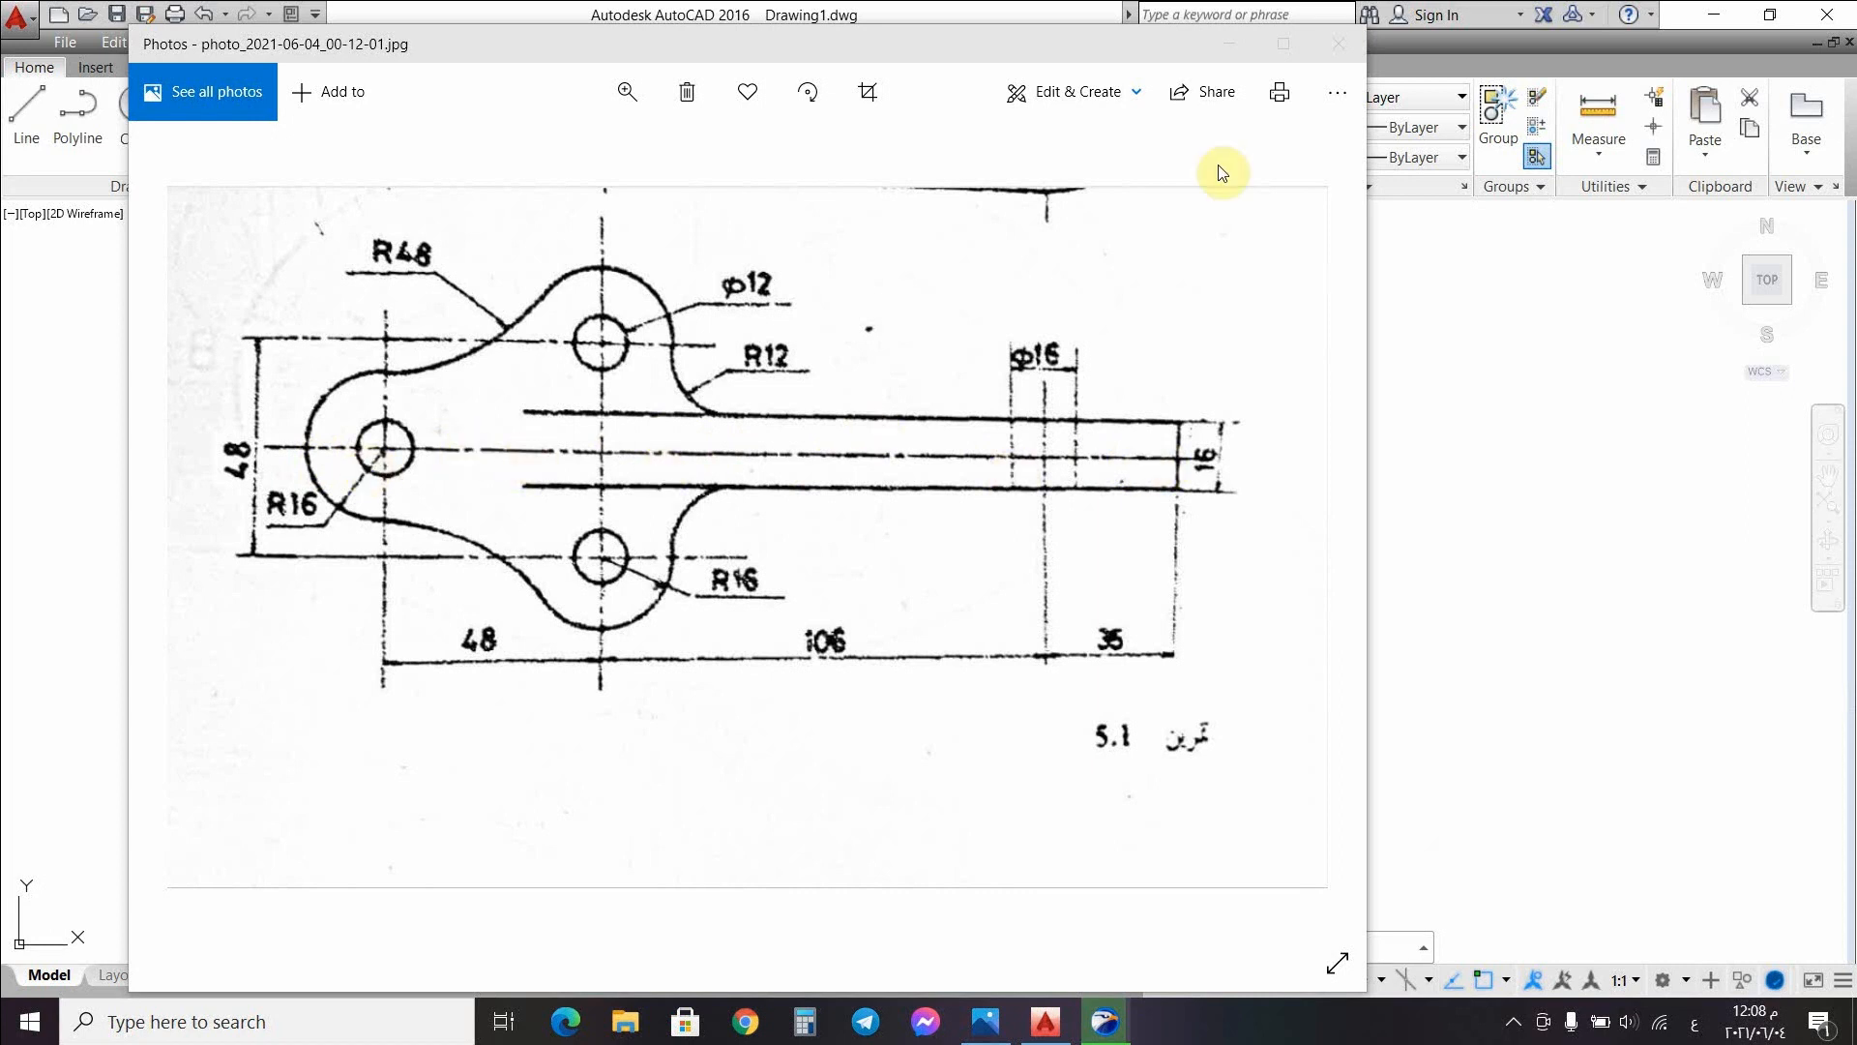
pyautogui.click(1229, 42)
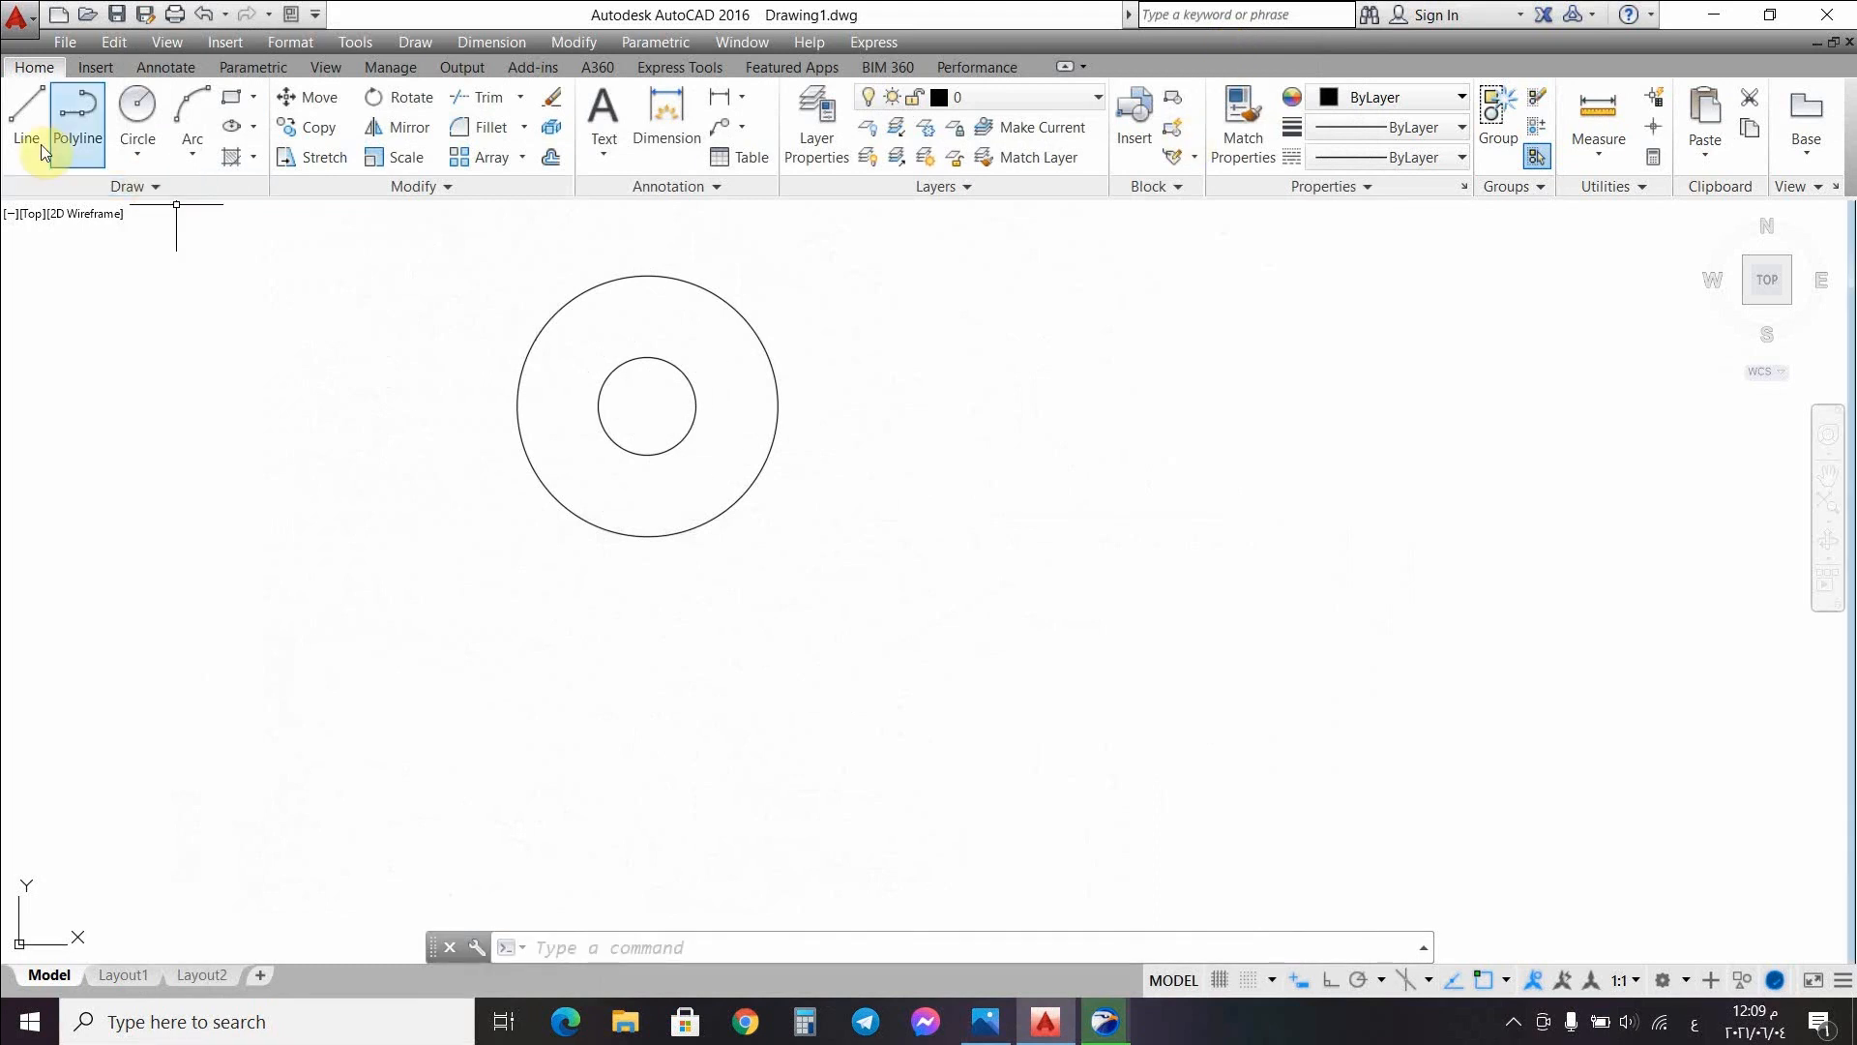
pyautogui.click(25, 104)
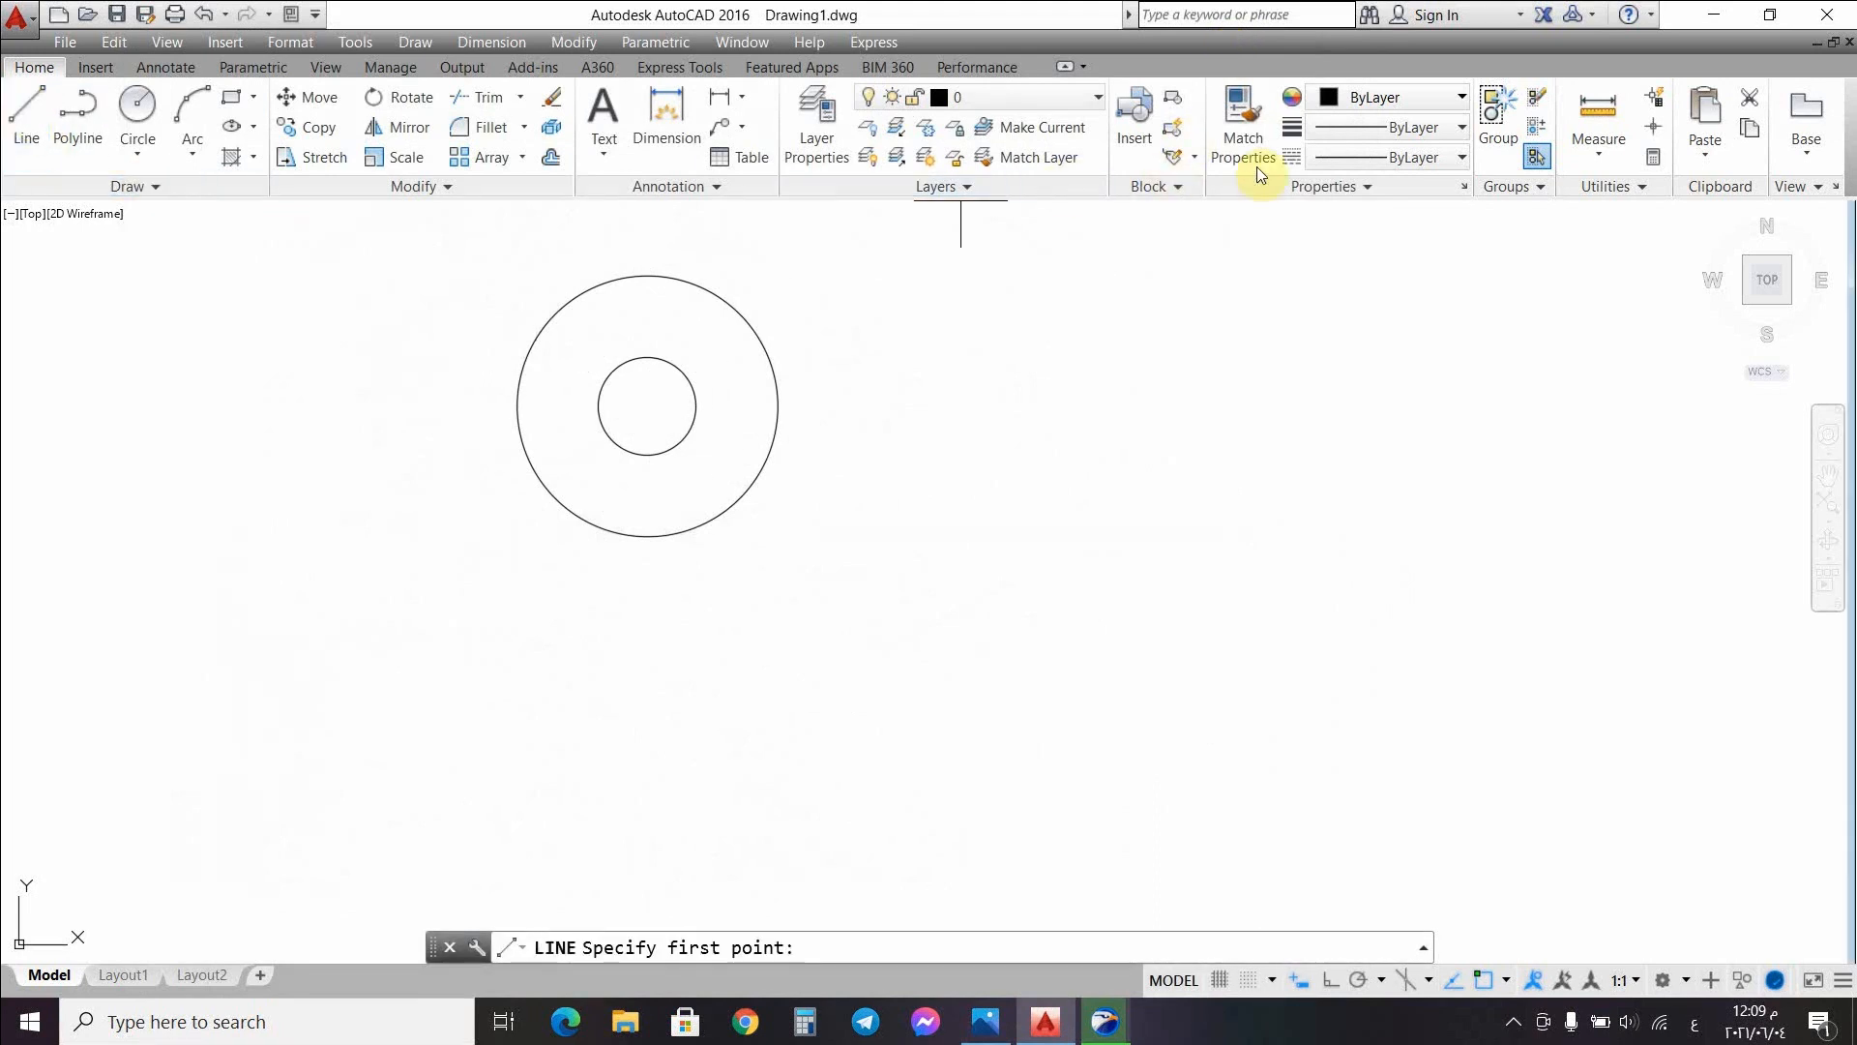
pyautogui.click(1393, 157)
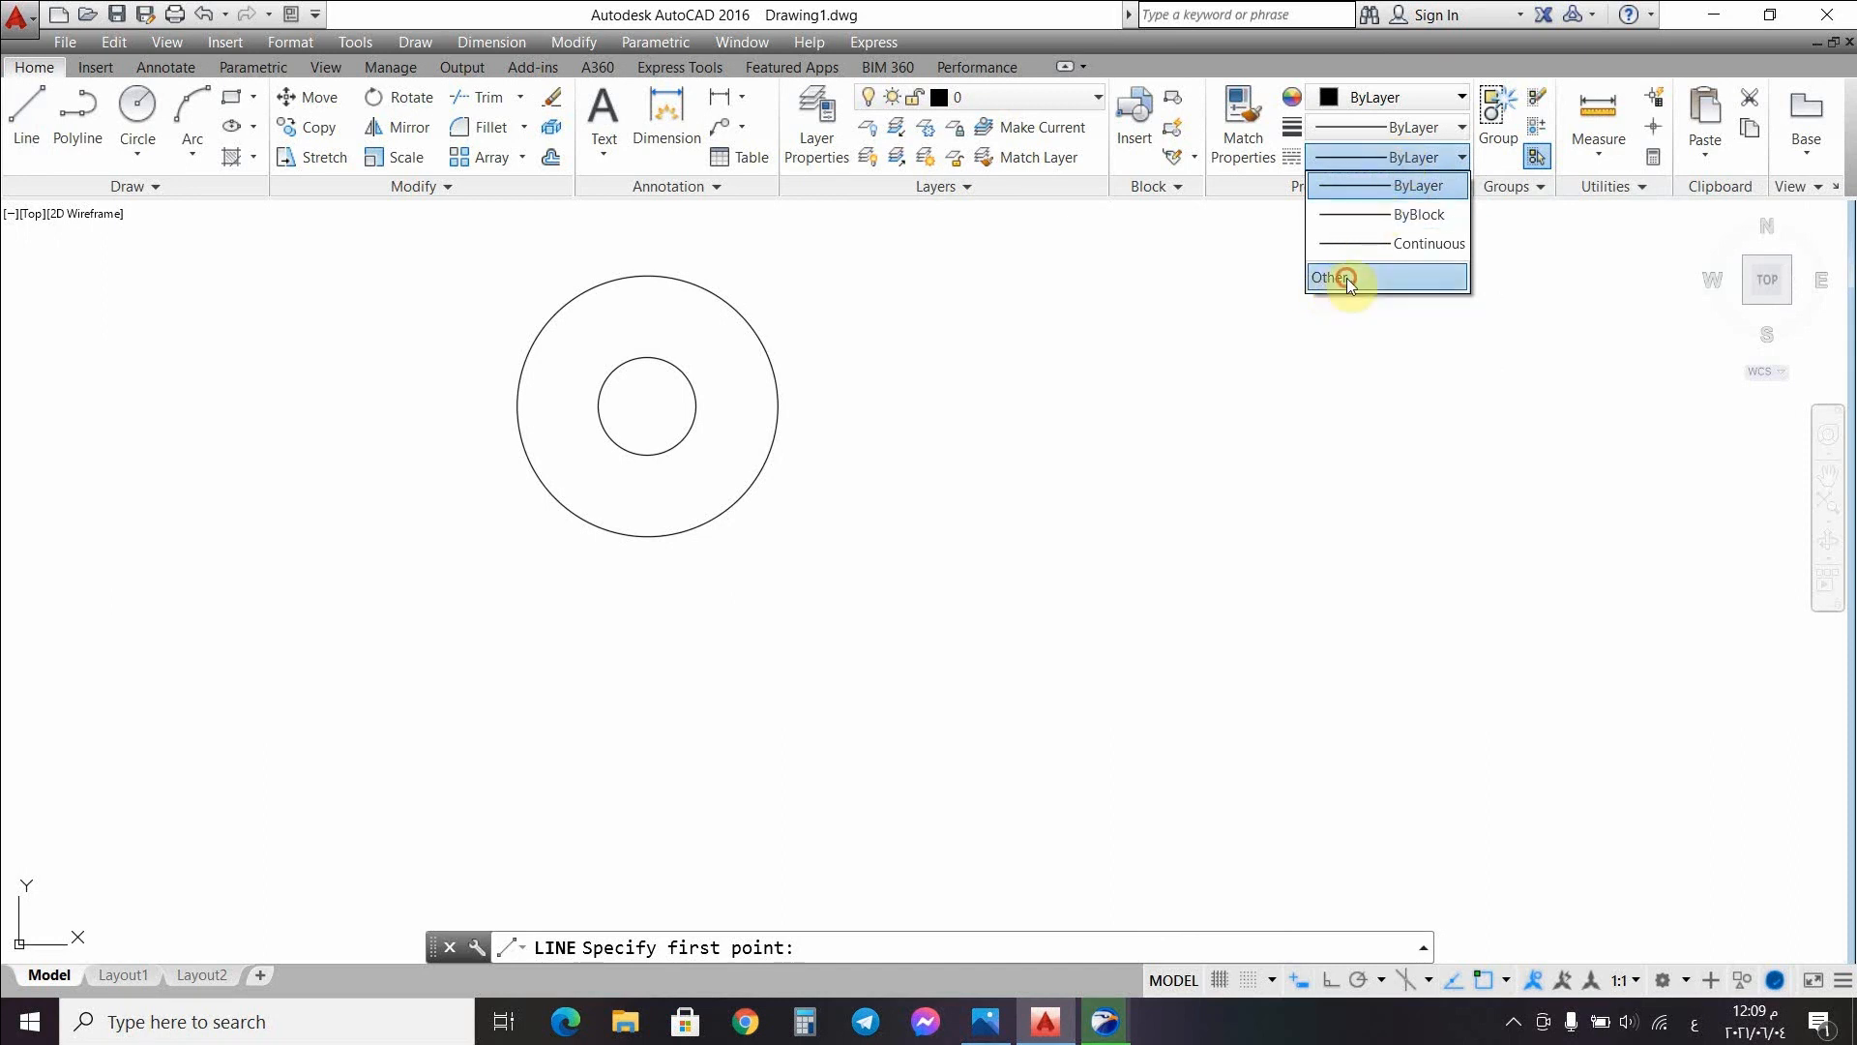
pyautogui.click(1340, 278)
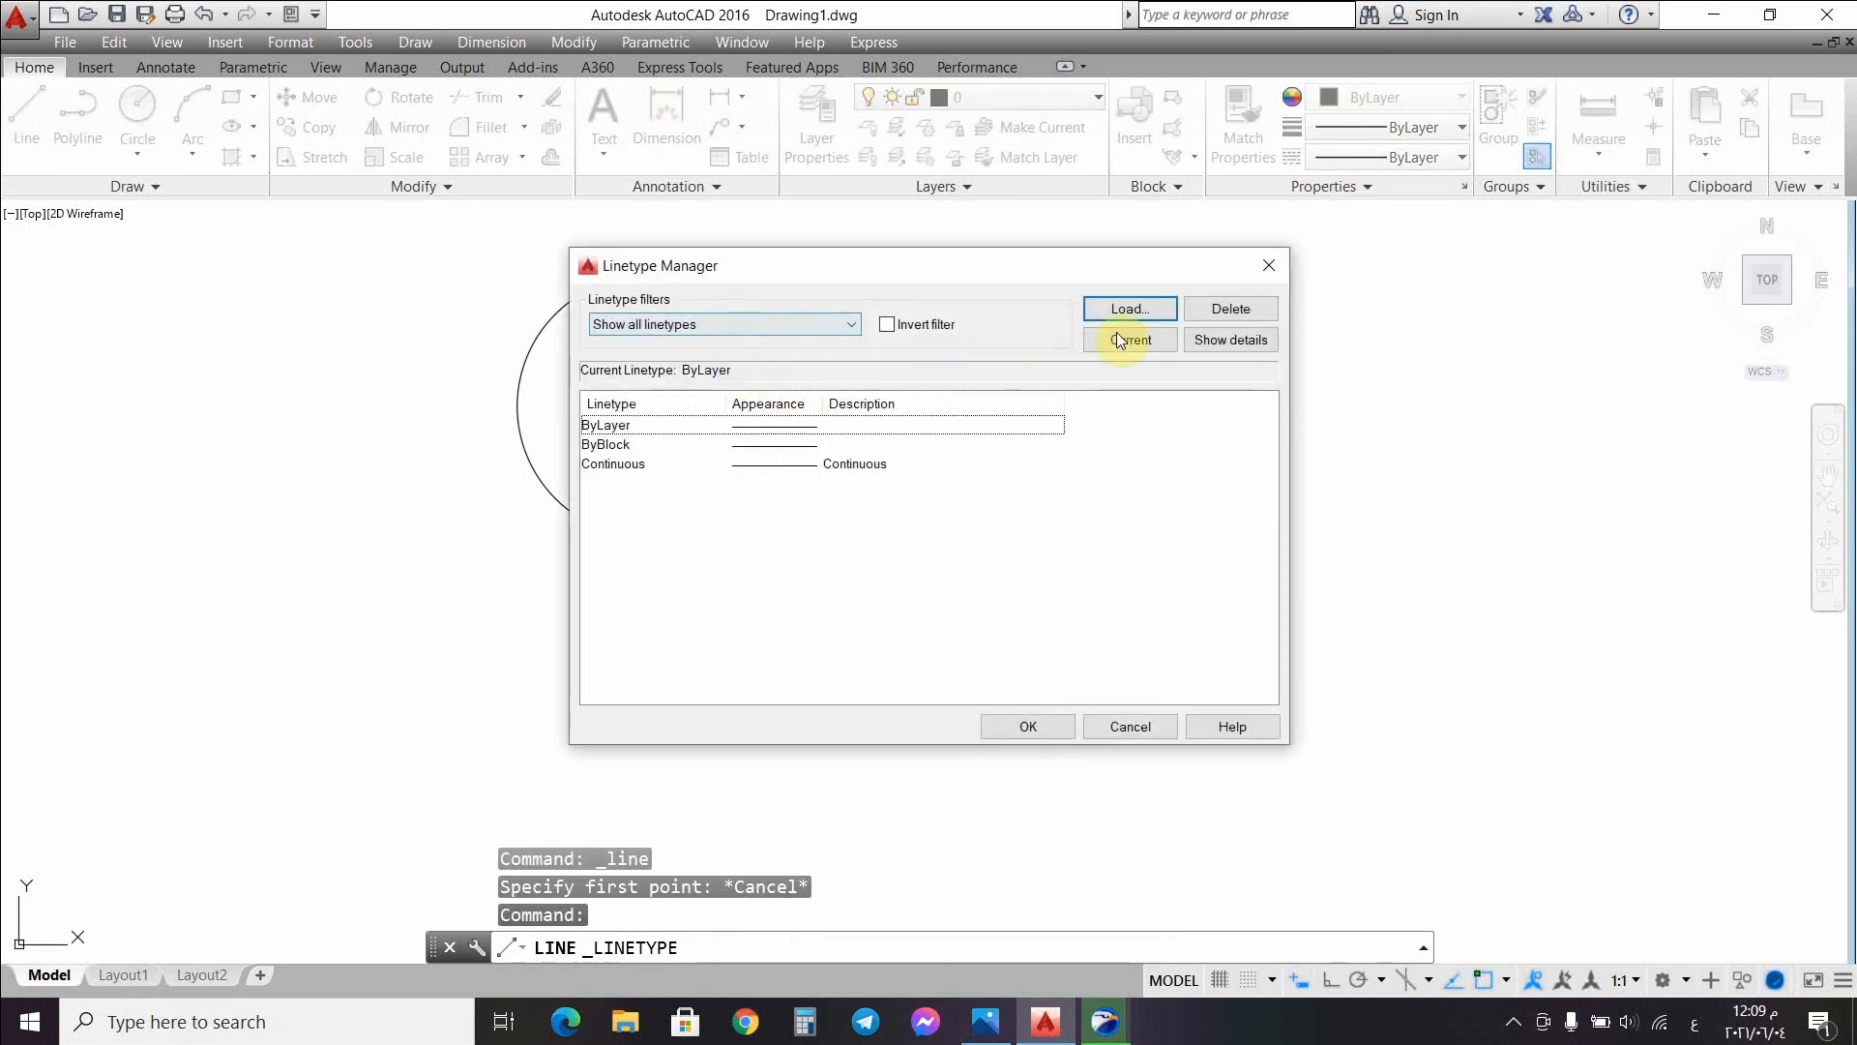
pyautogui.click(1128, 308)
pyautogui.scroll(-6, 900, 515)
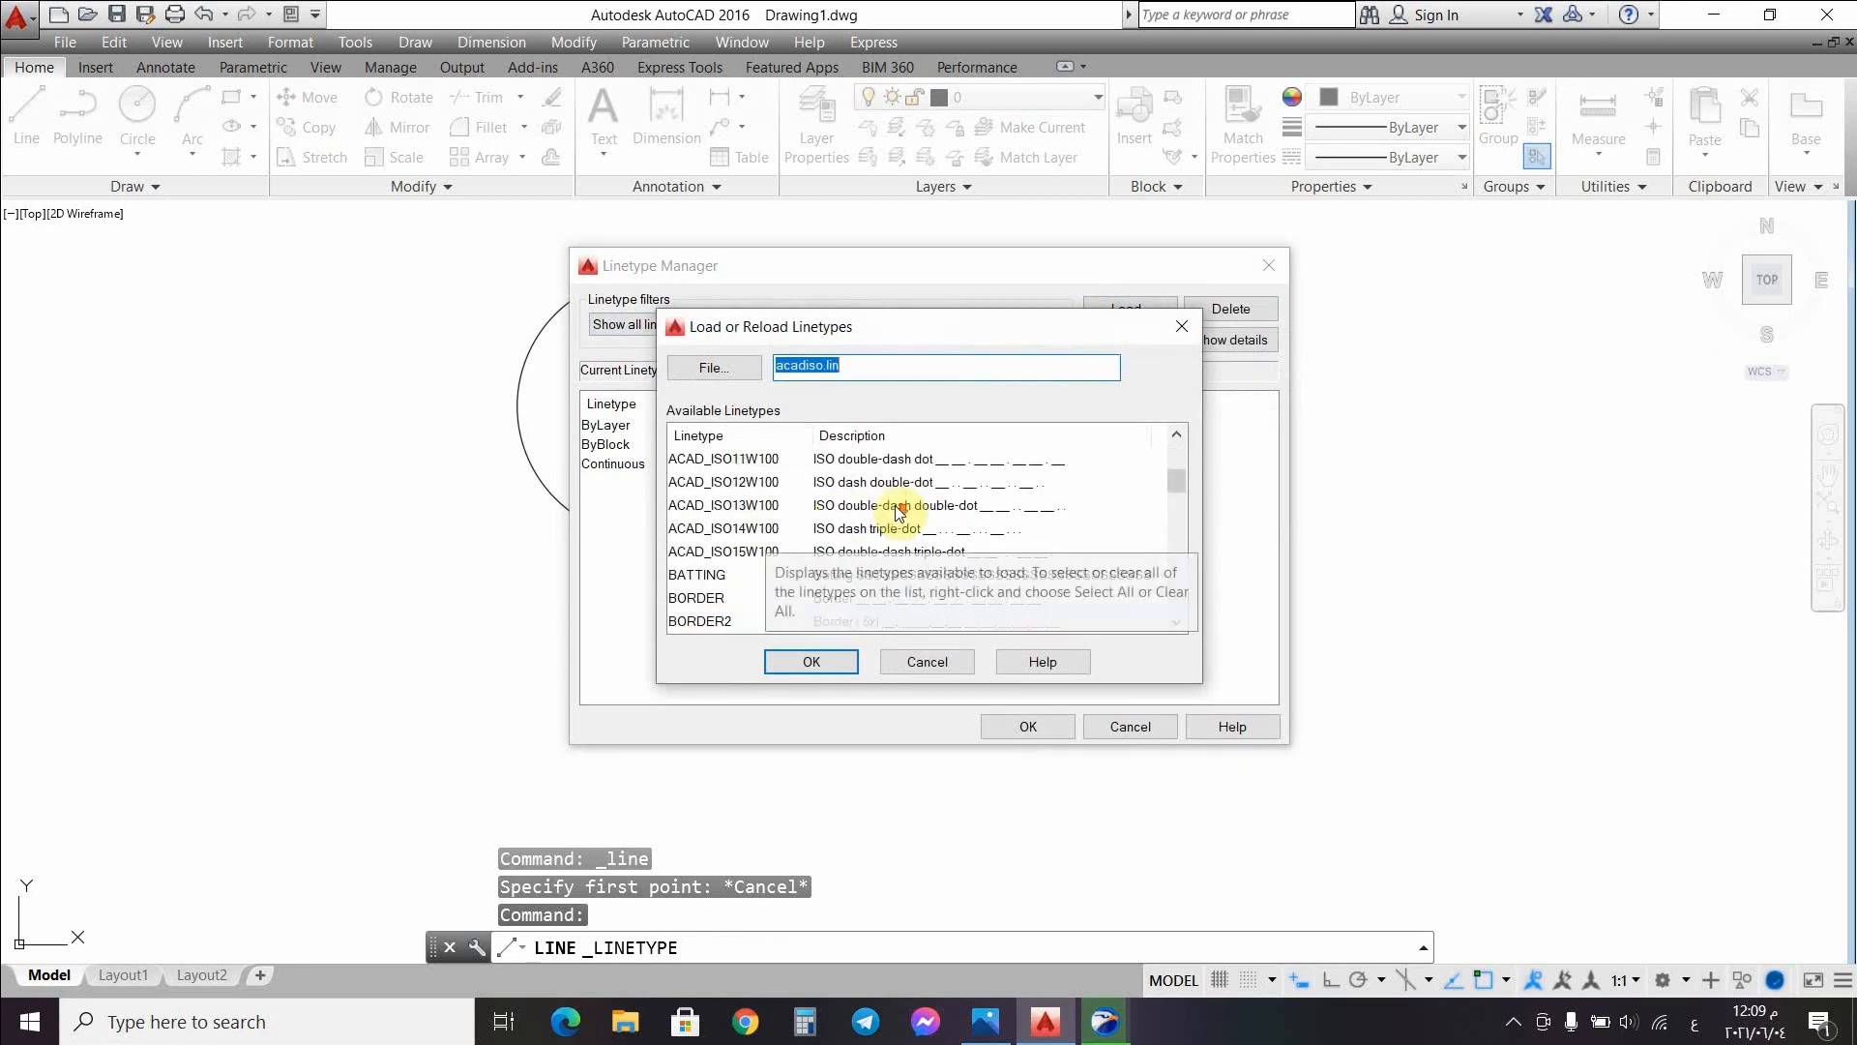
pyautogui.scroll(-1, 900, 515)
pyautogui.scroll(2, 823, 542)
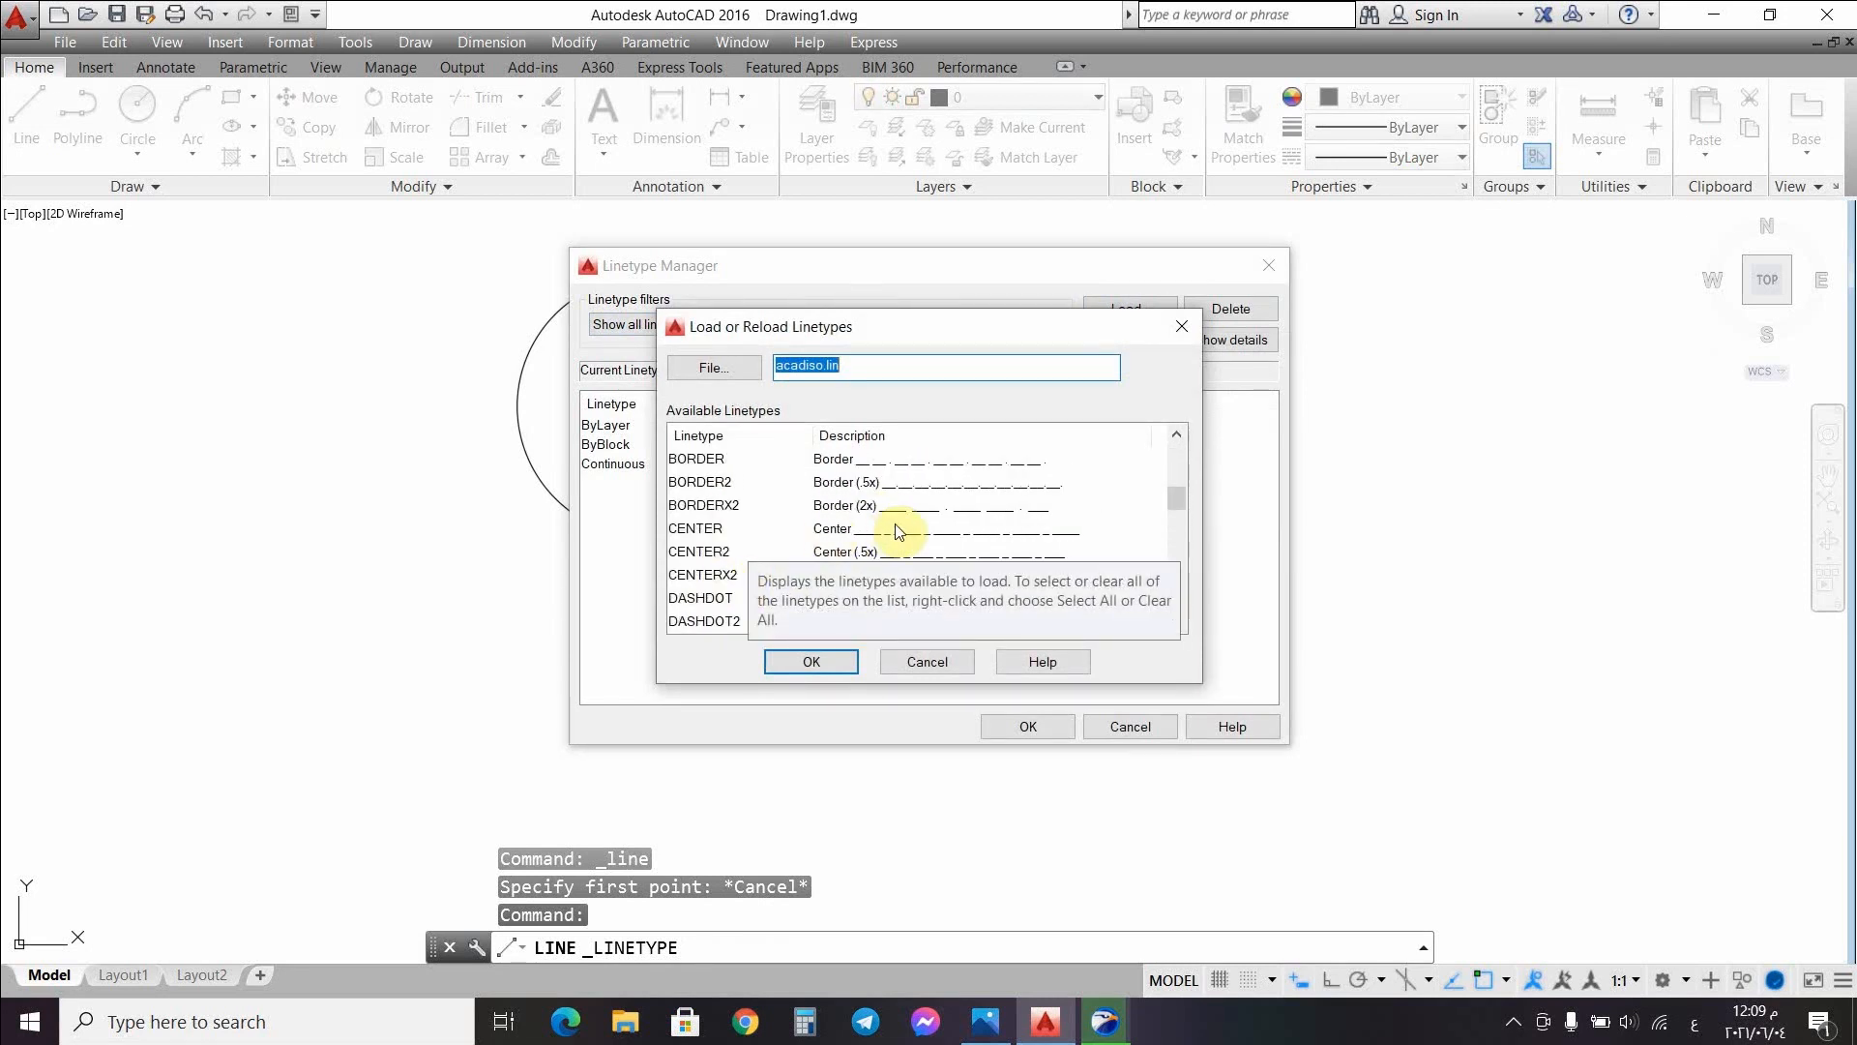
pyautogui.click(691, 528)
pyautogui.press('Return')
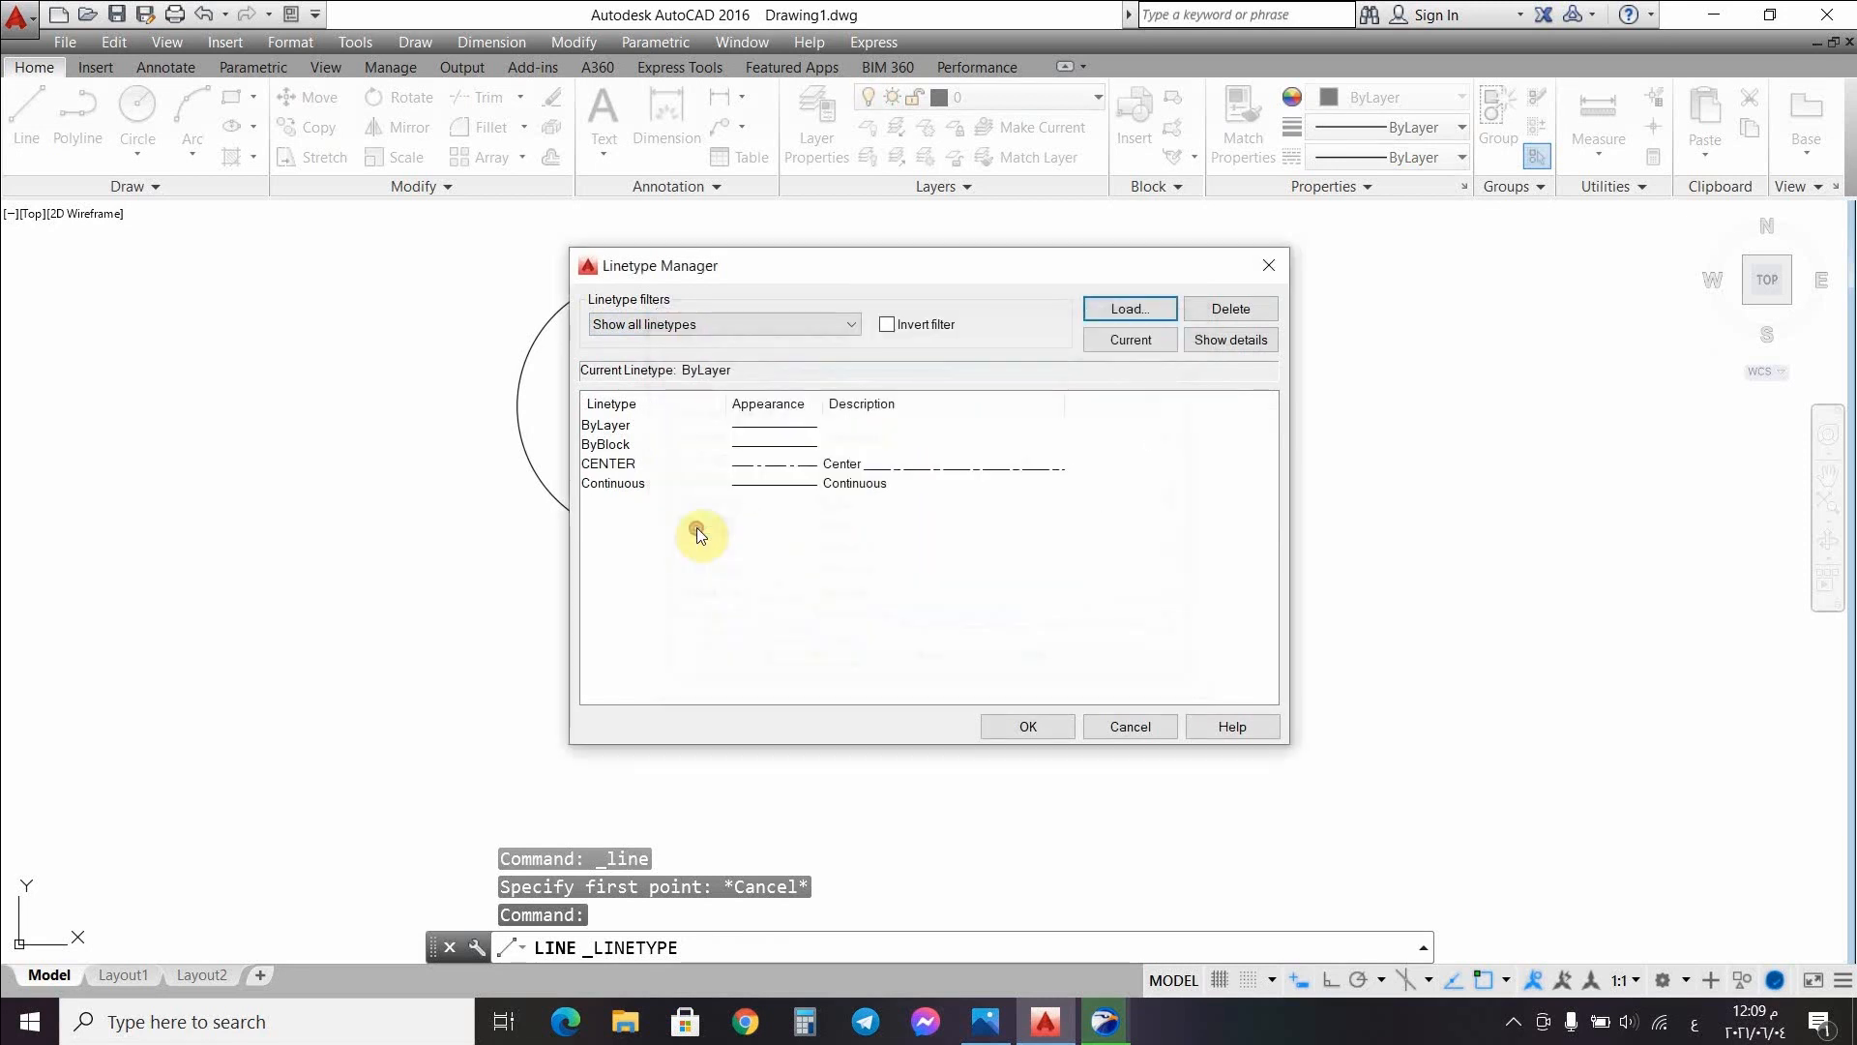
pyautogui.click(1001, 726)
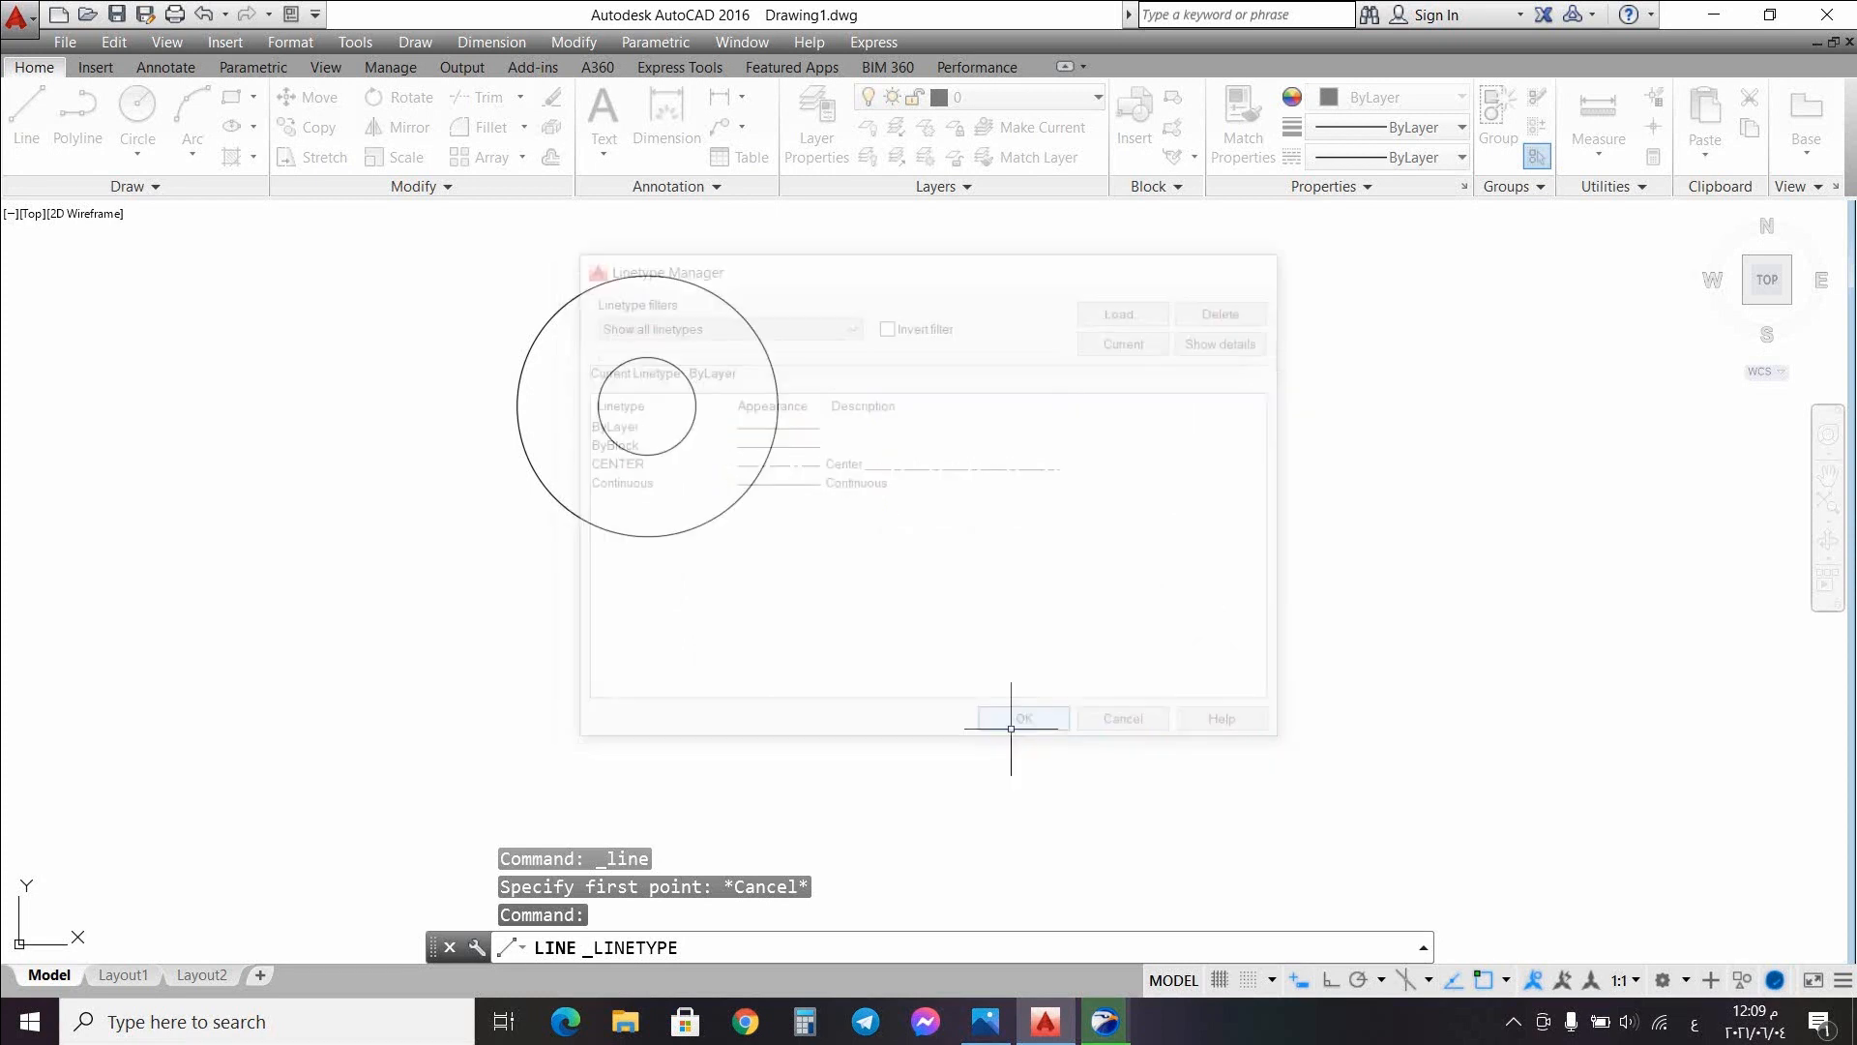
pyautogui.click(1434, 158)
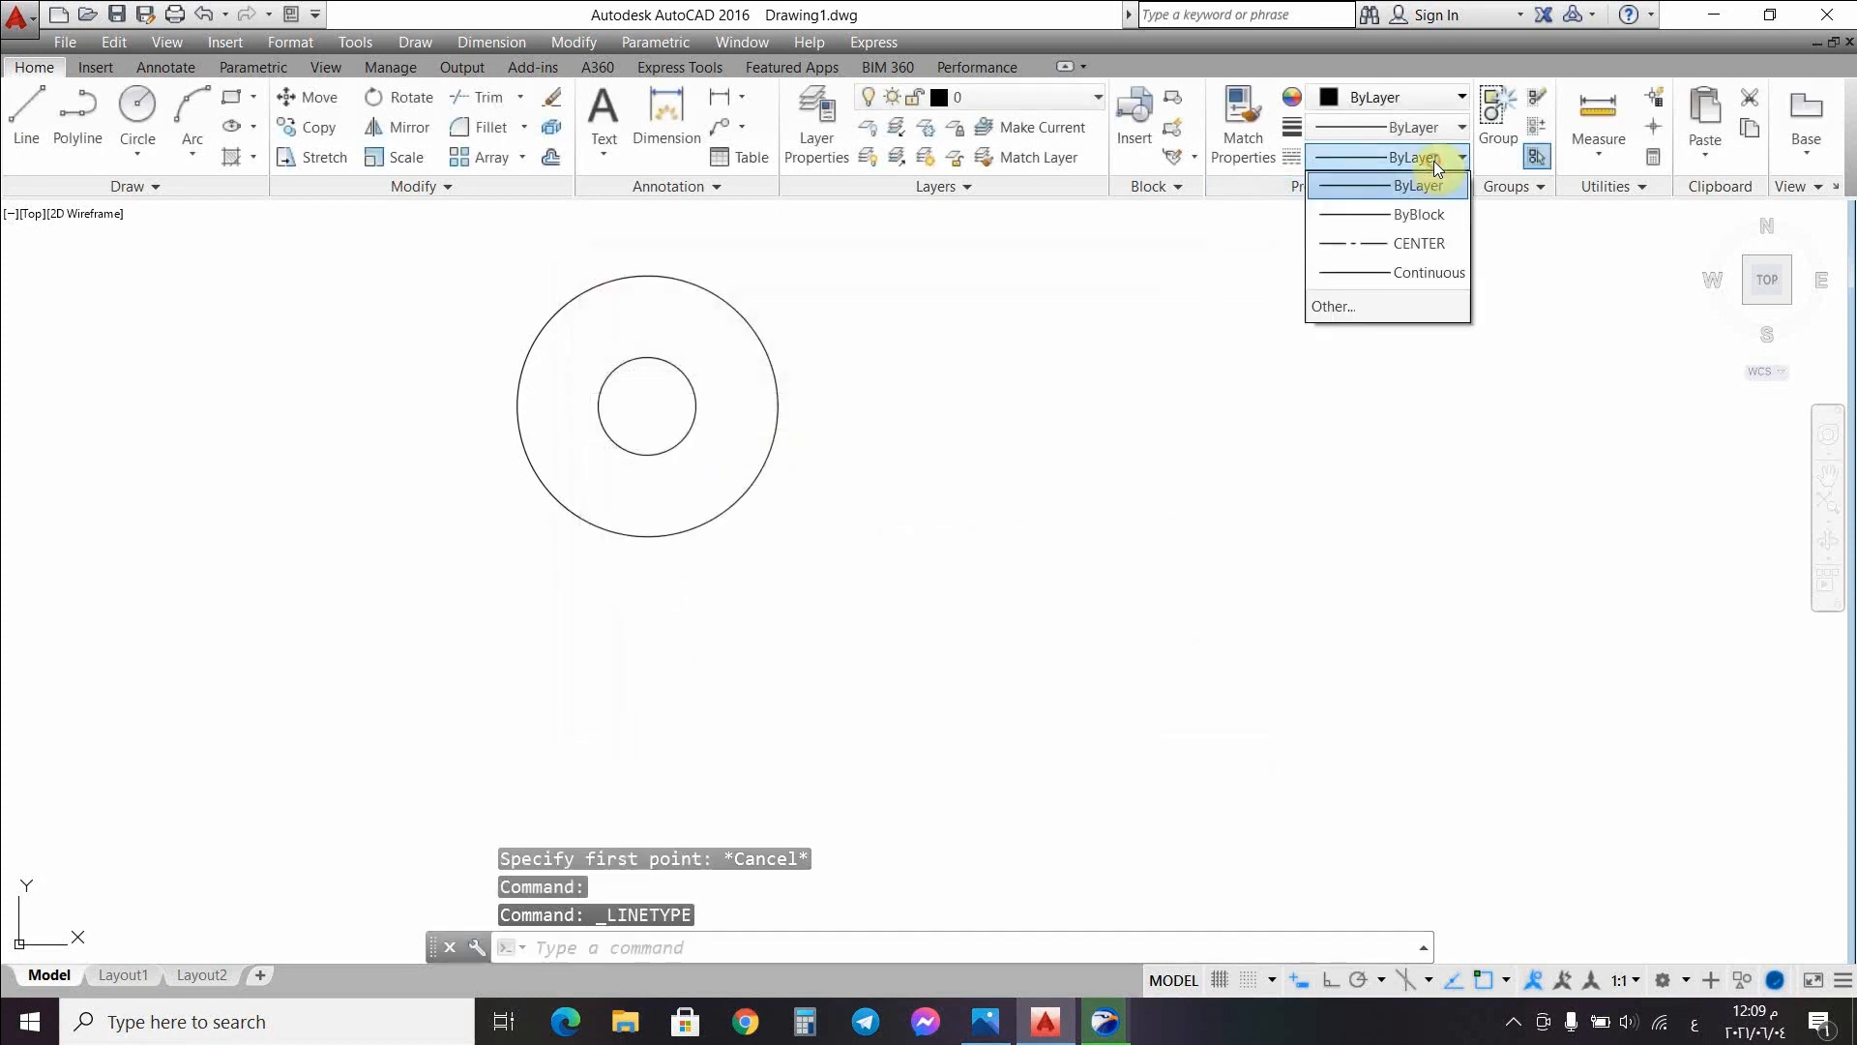
pyautogui.click(1392, 245)
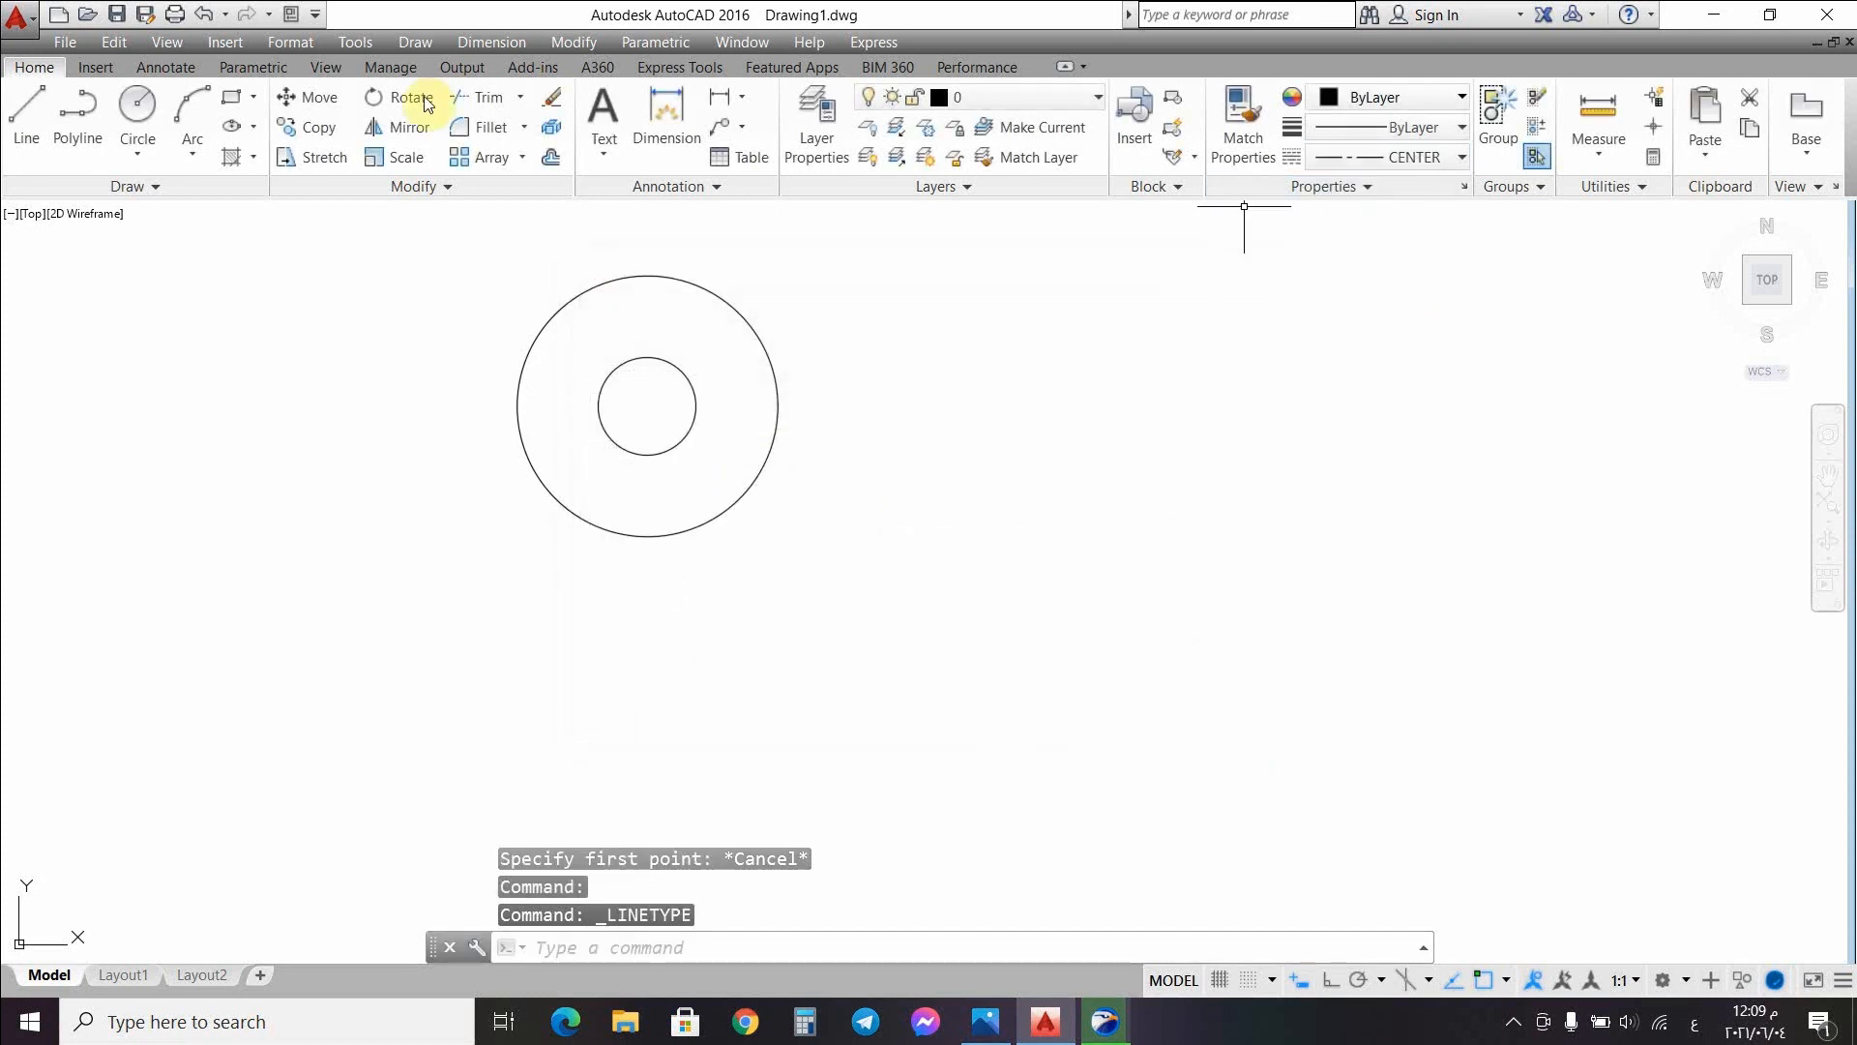
# Step: With Ortho on, draw a horizontal centerline segment 48 long to the right from the circles' center, checking the reference dimensions
pyautogui.click(26, 112)
pyautogui.click(647, 407)
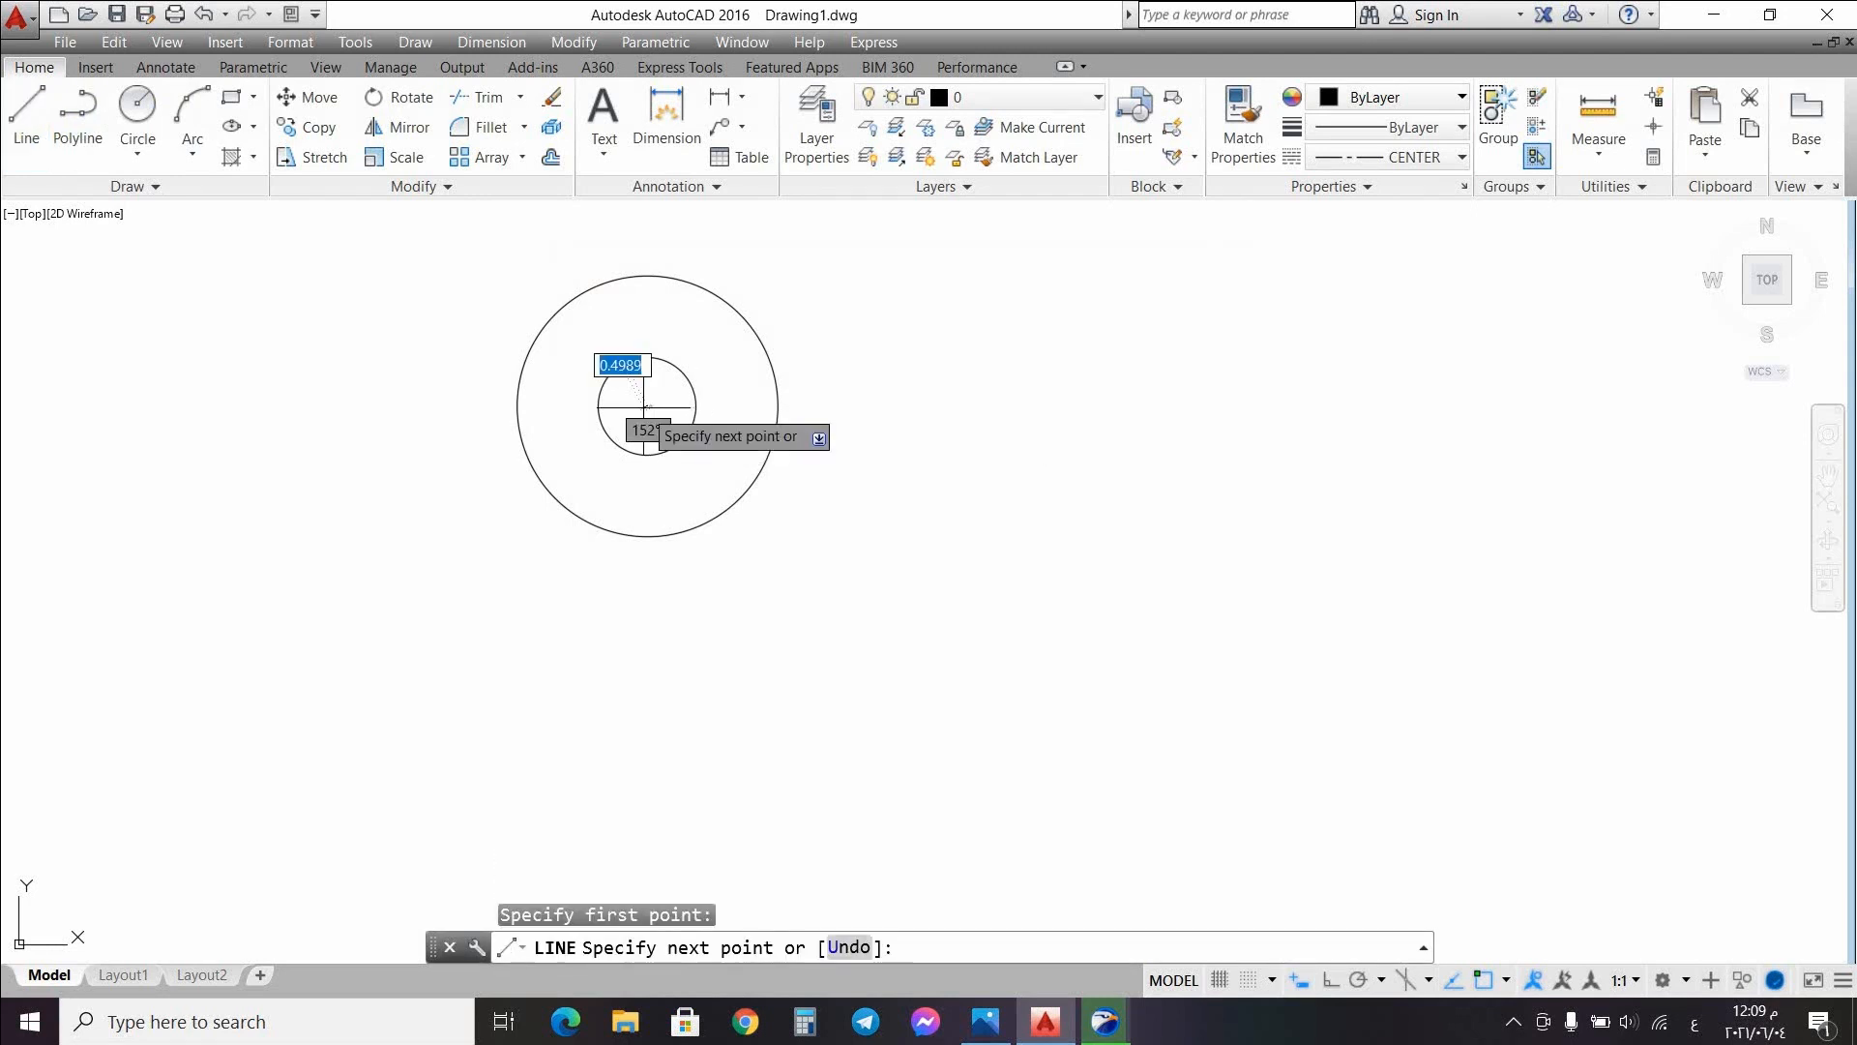
pyautogui.click(985, 1022)
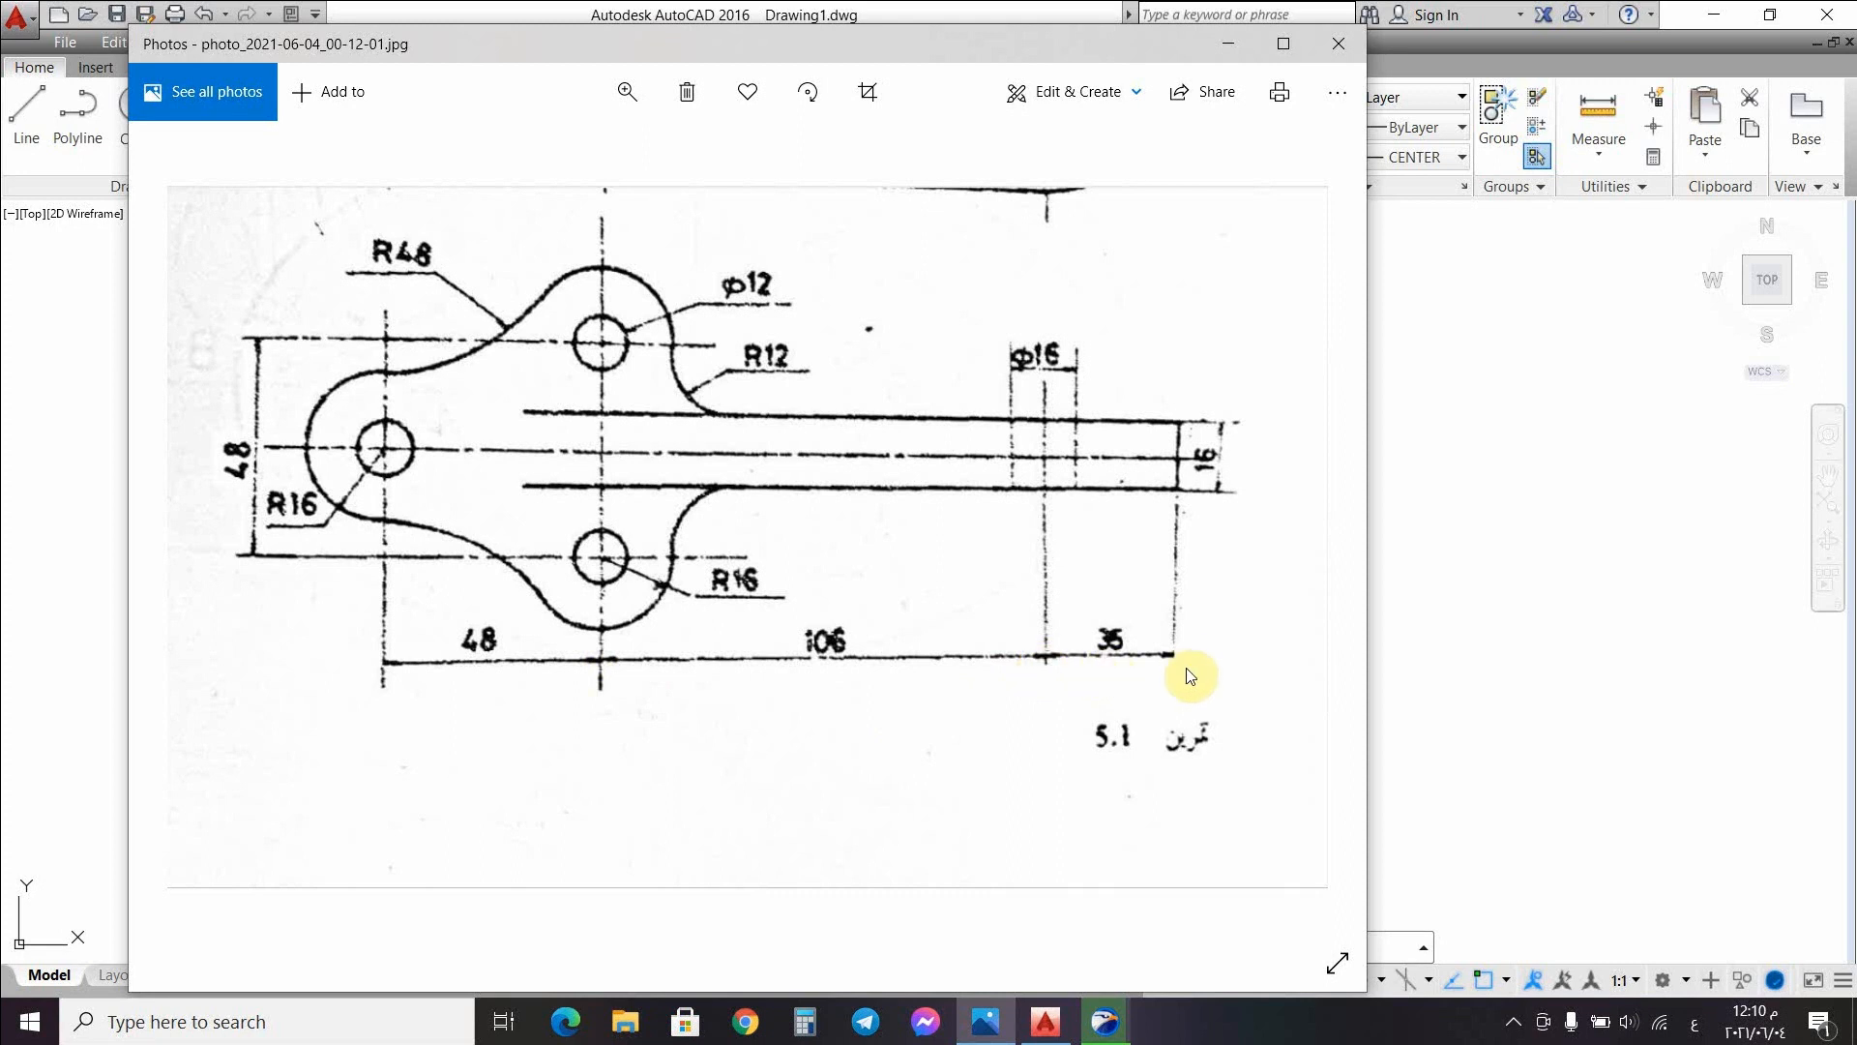
pyautogui.click(1227, 43)
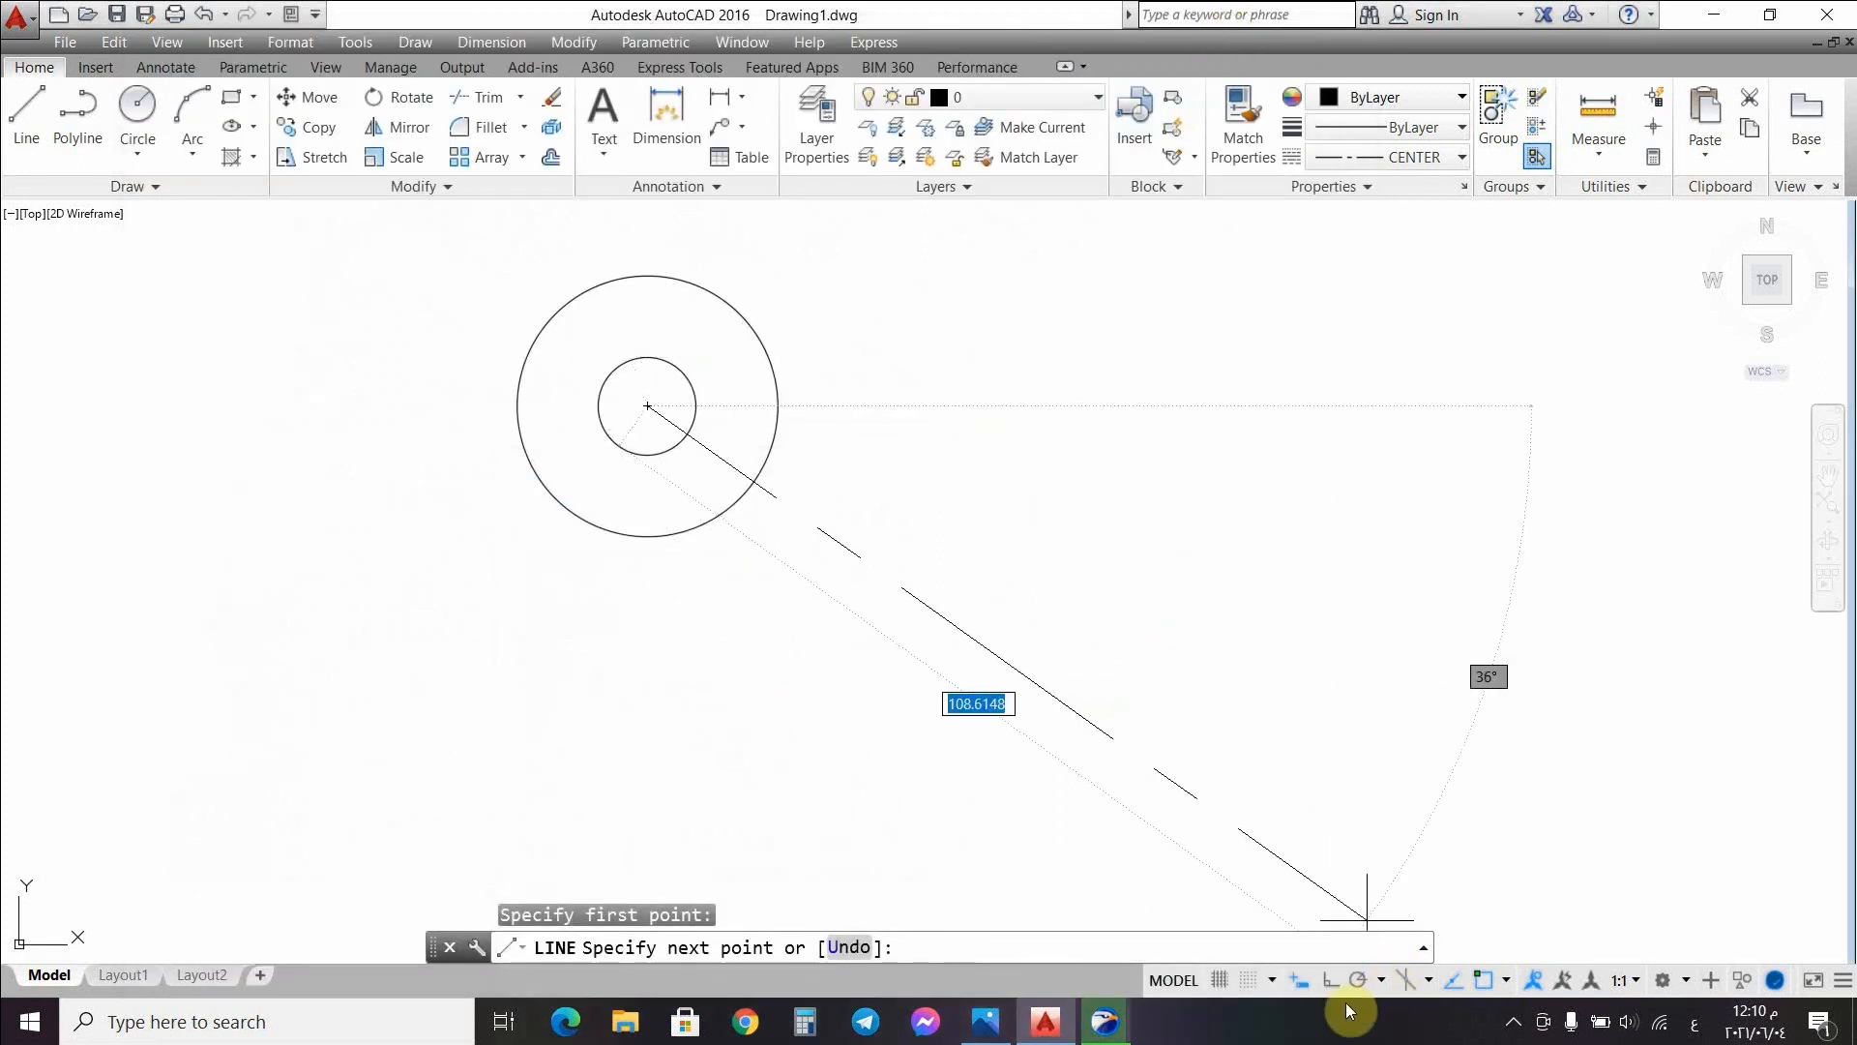
pyautogui.click(1332, 979)
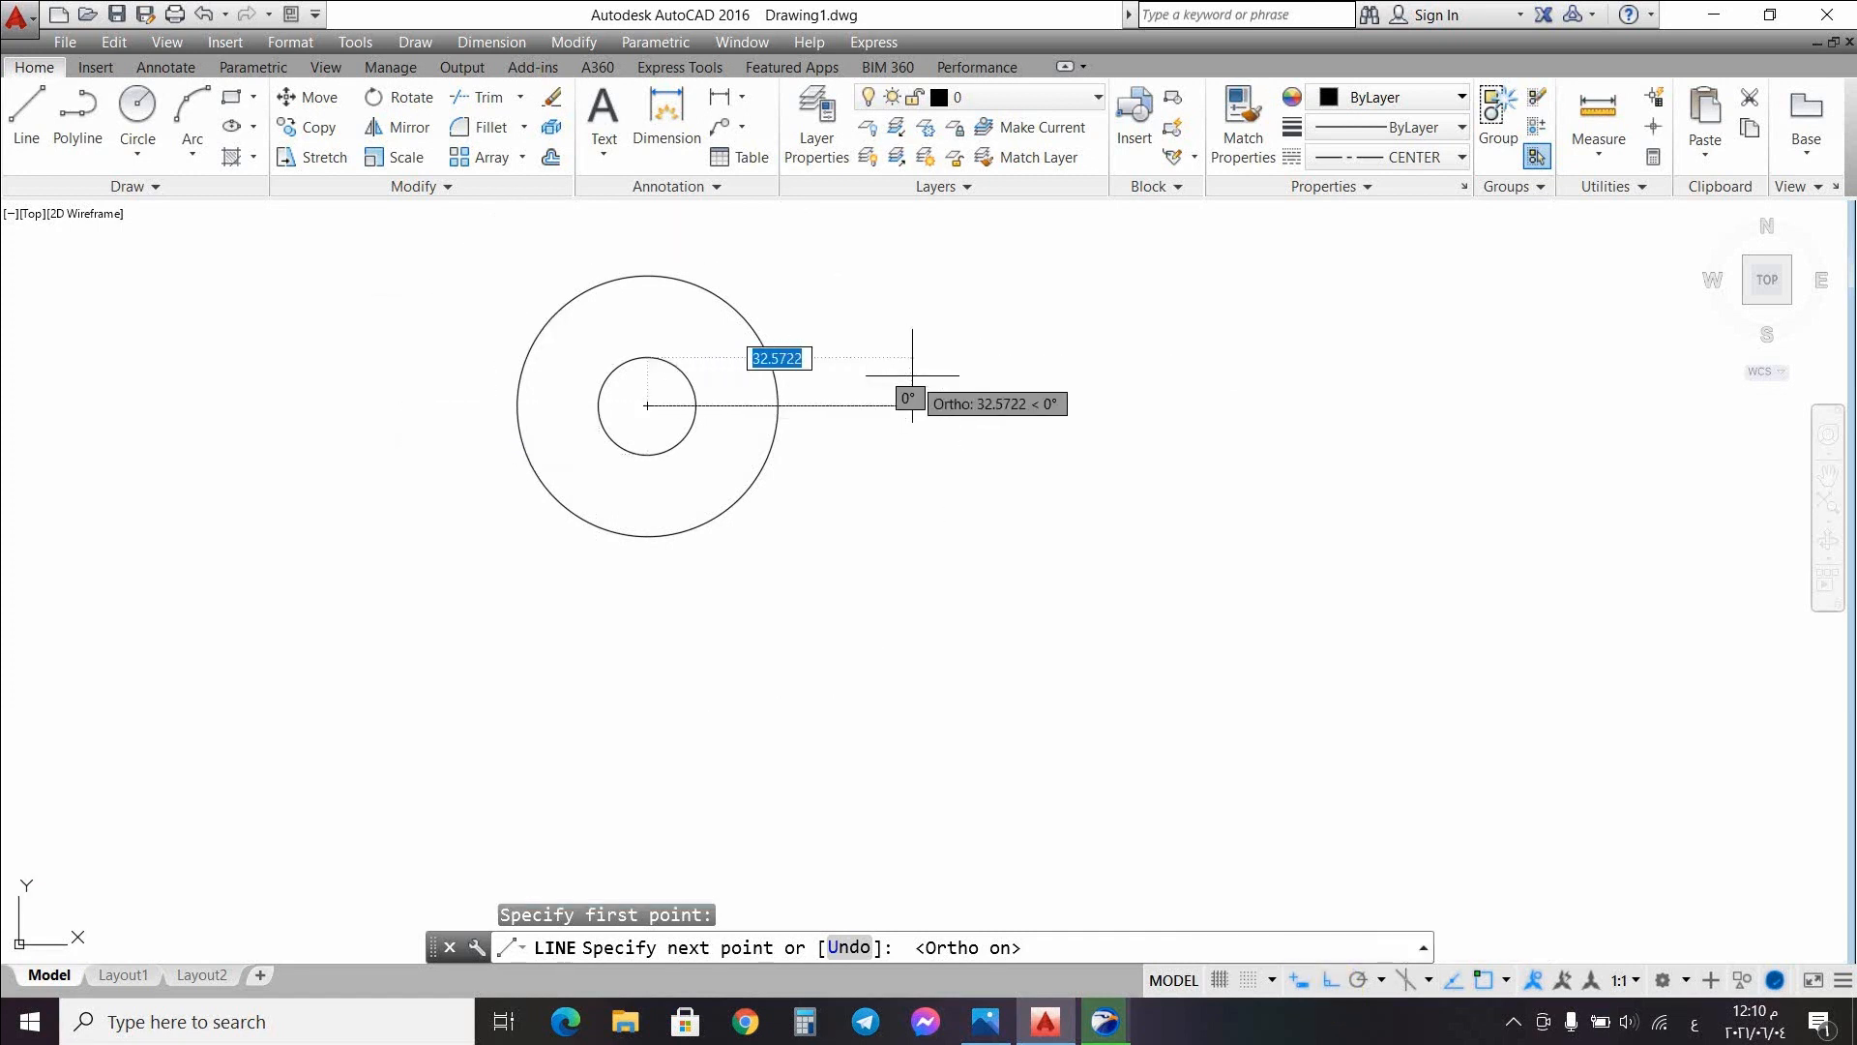
pyautogui.write('48')
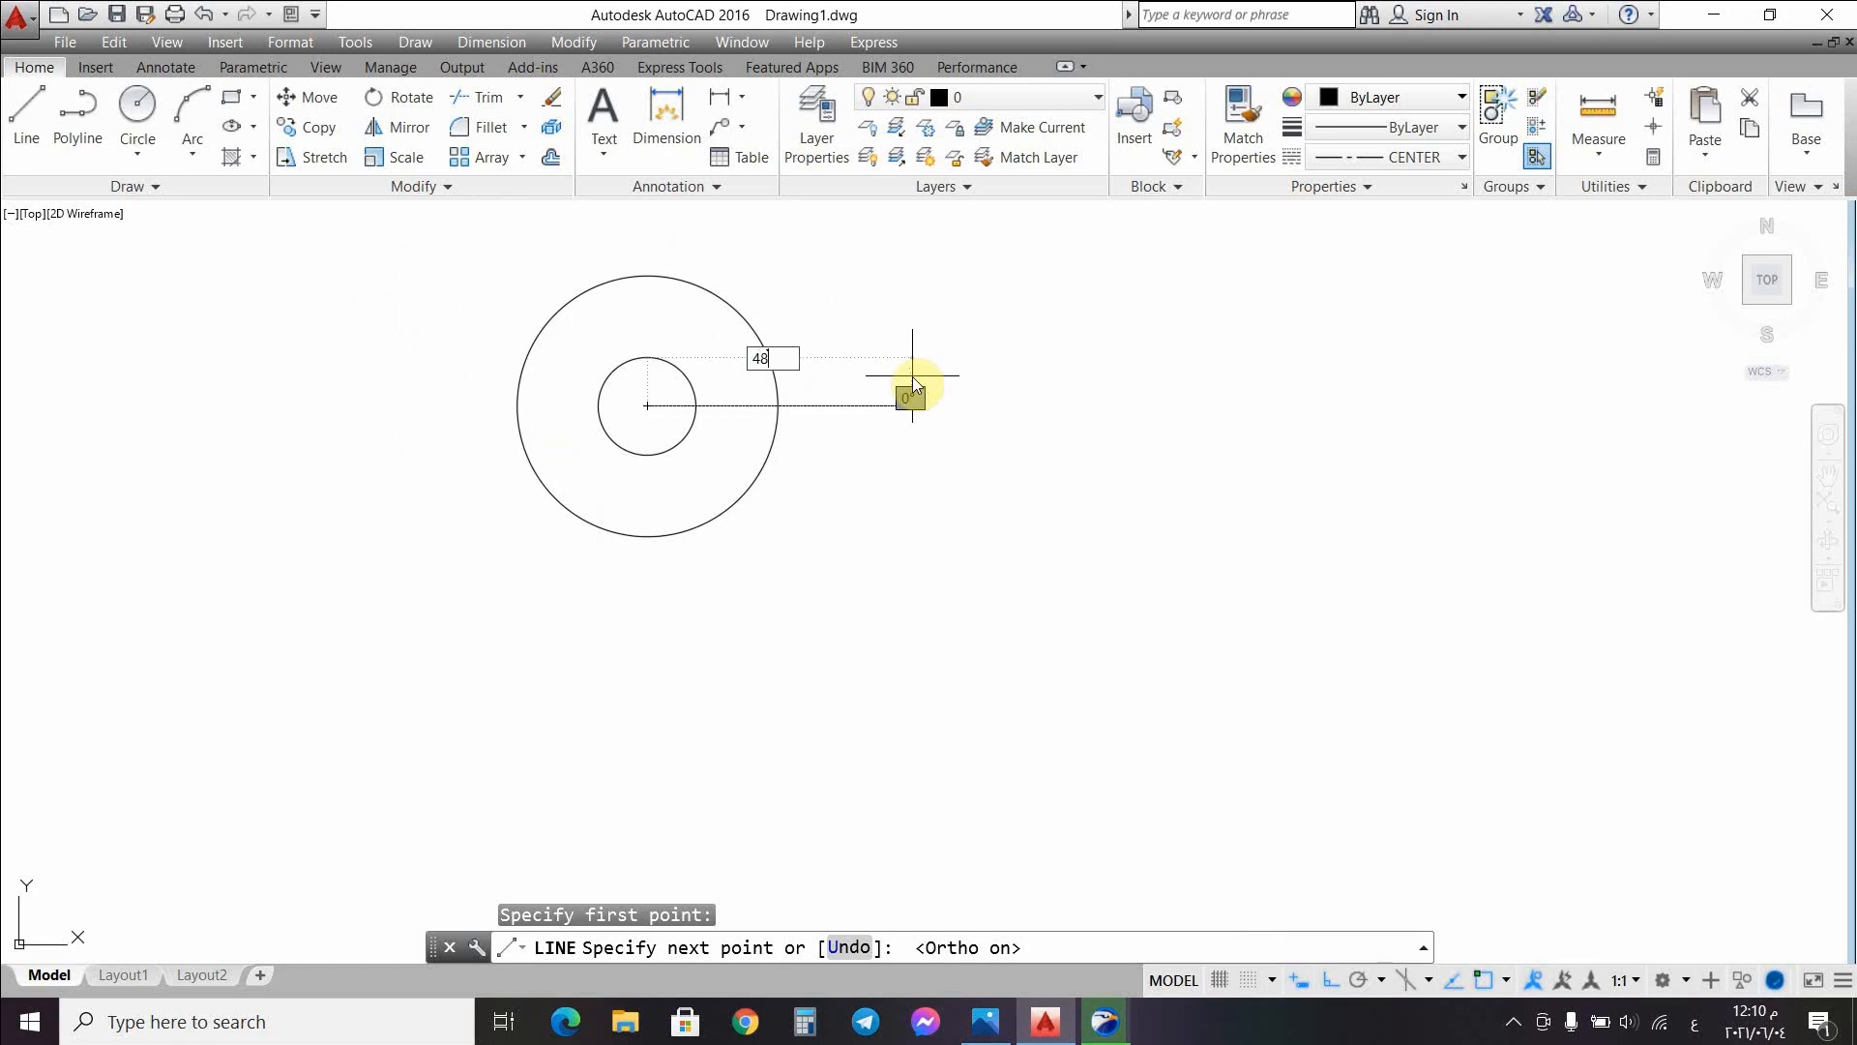
pyautogui.press('Return')
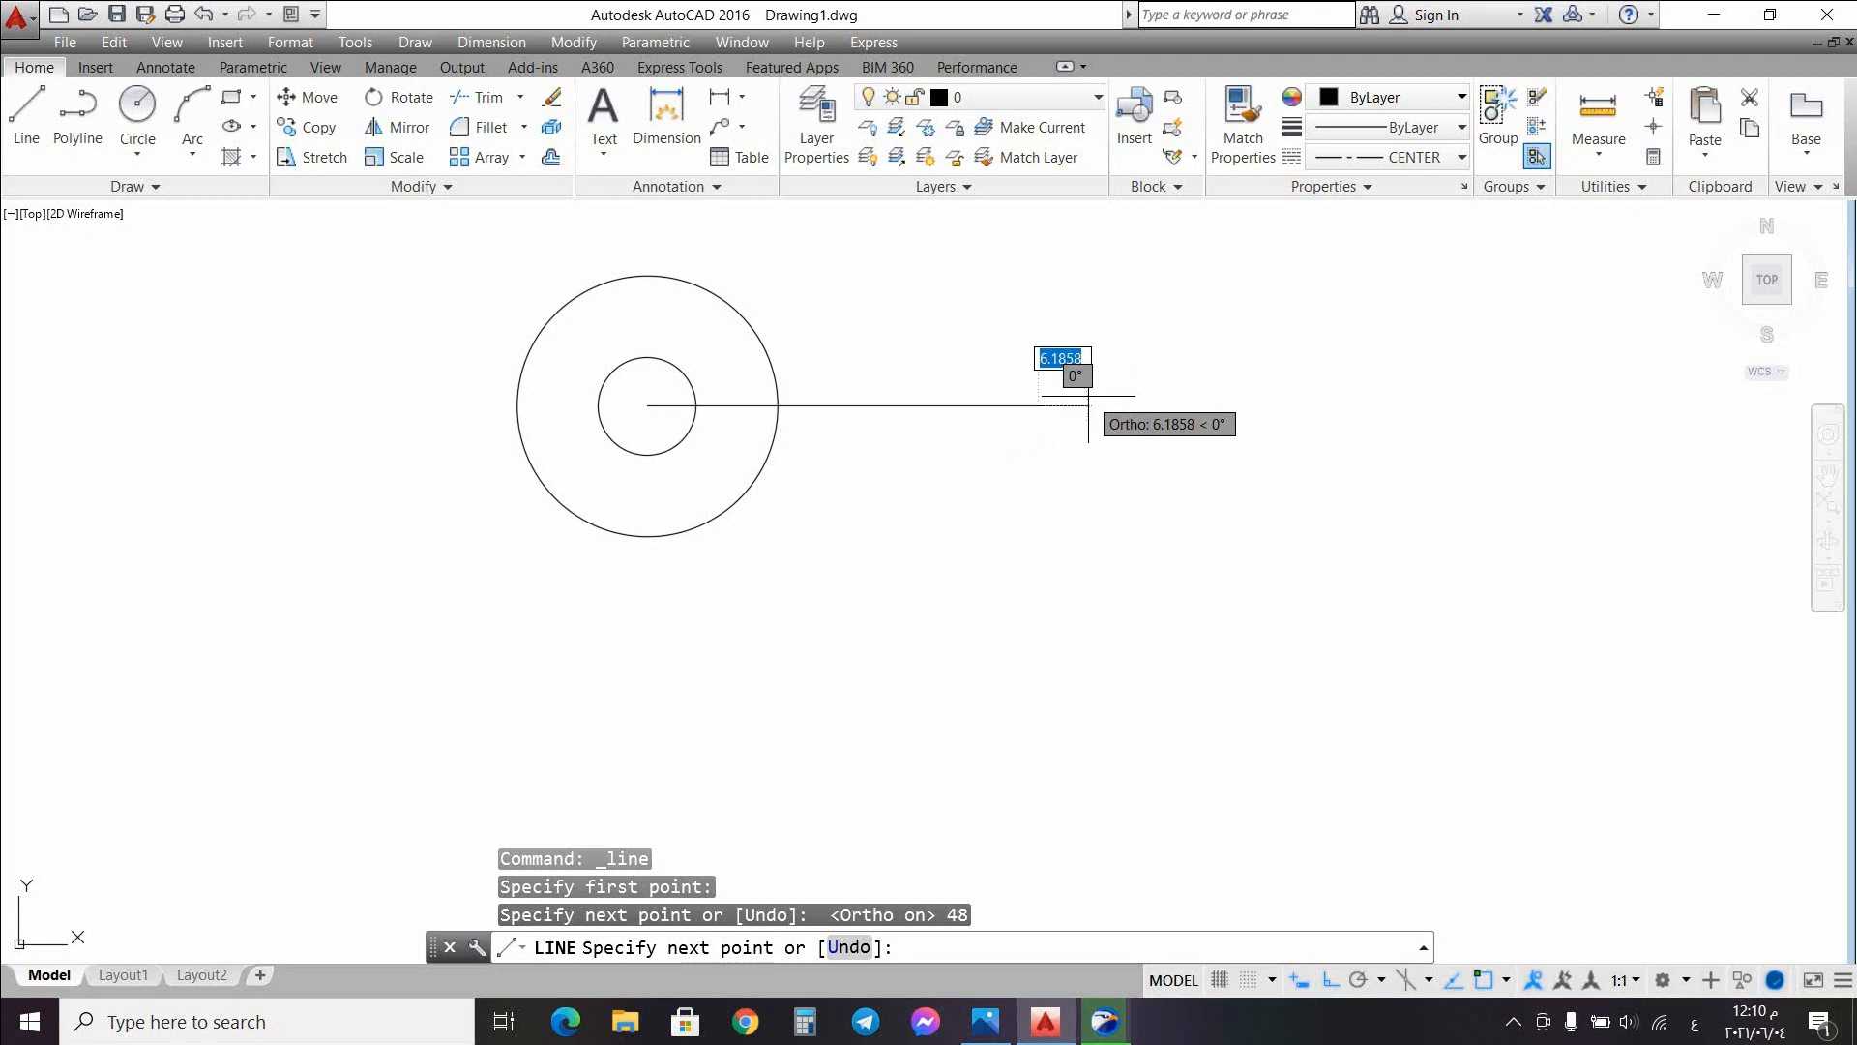
# Step: Continue the horizontal centerline with segments of 106 and 35 in the same direction, and finish the line
pyautogui.write('106')
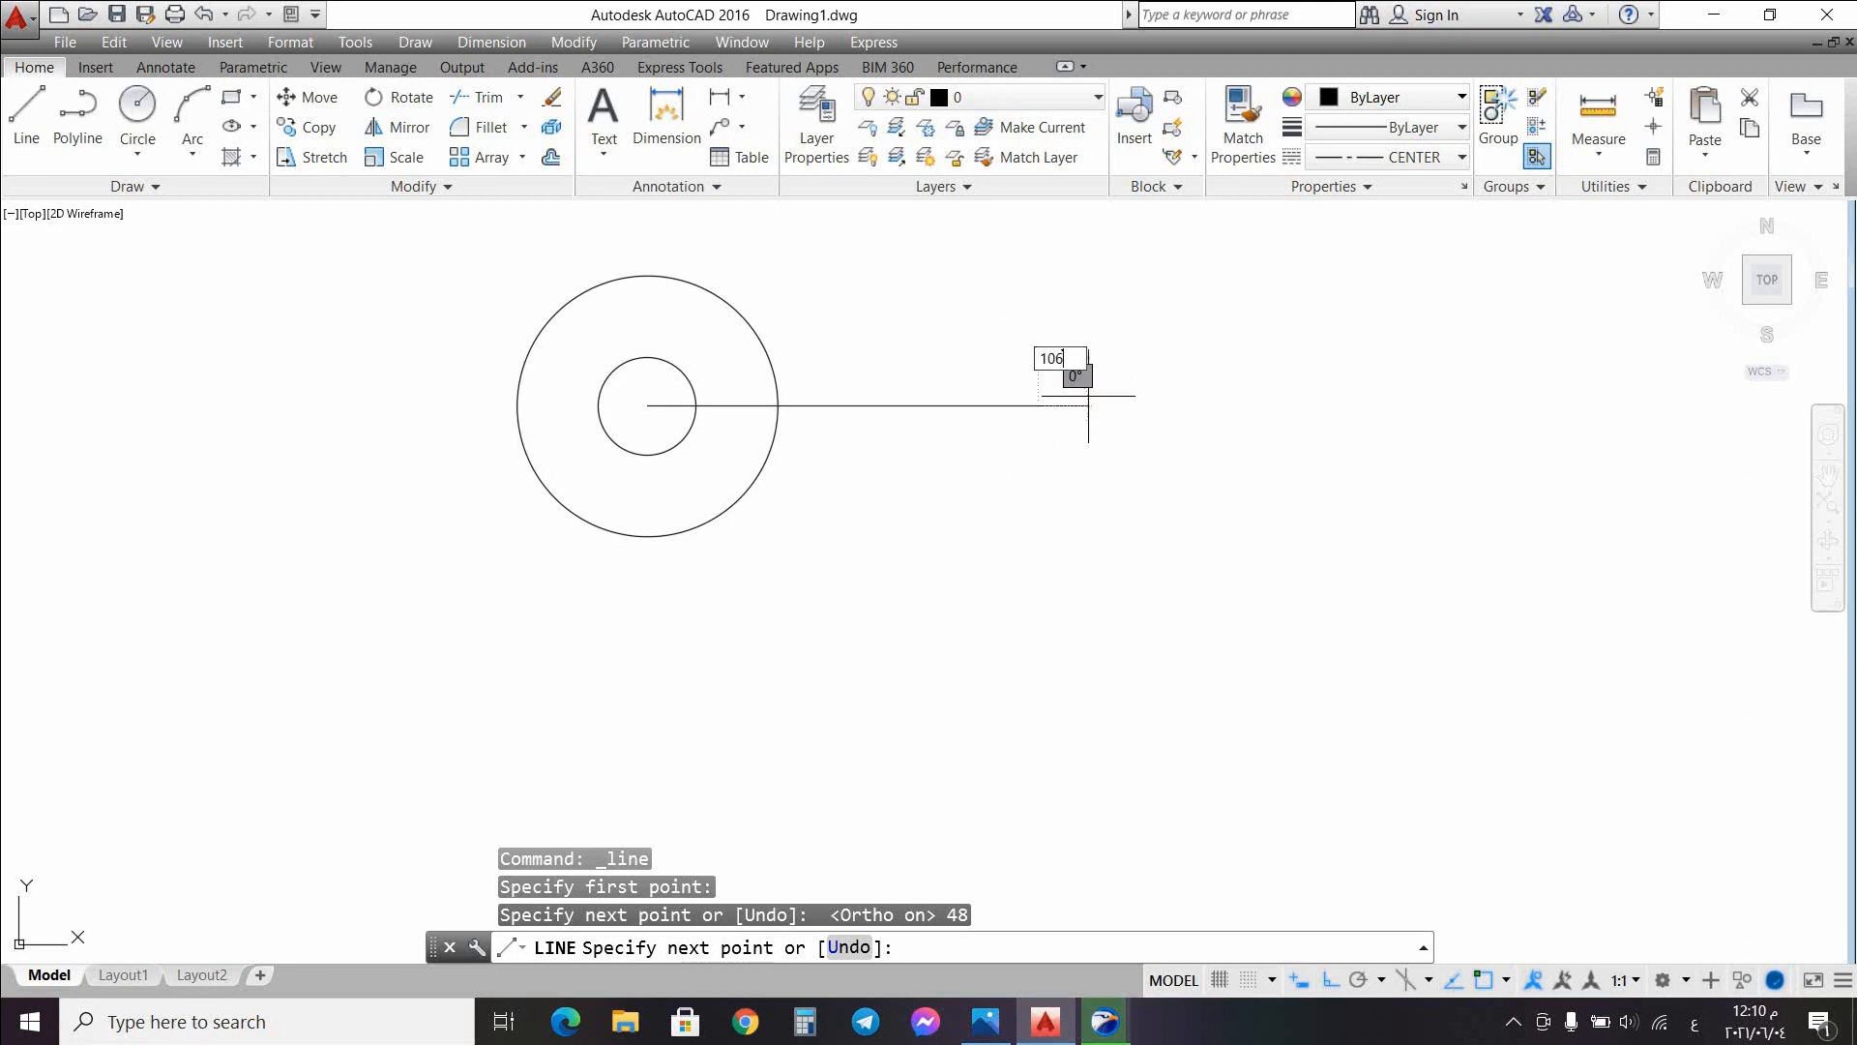
pyautogui.press('Return')
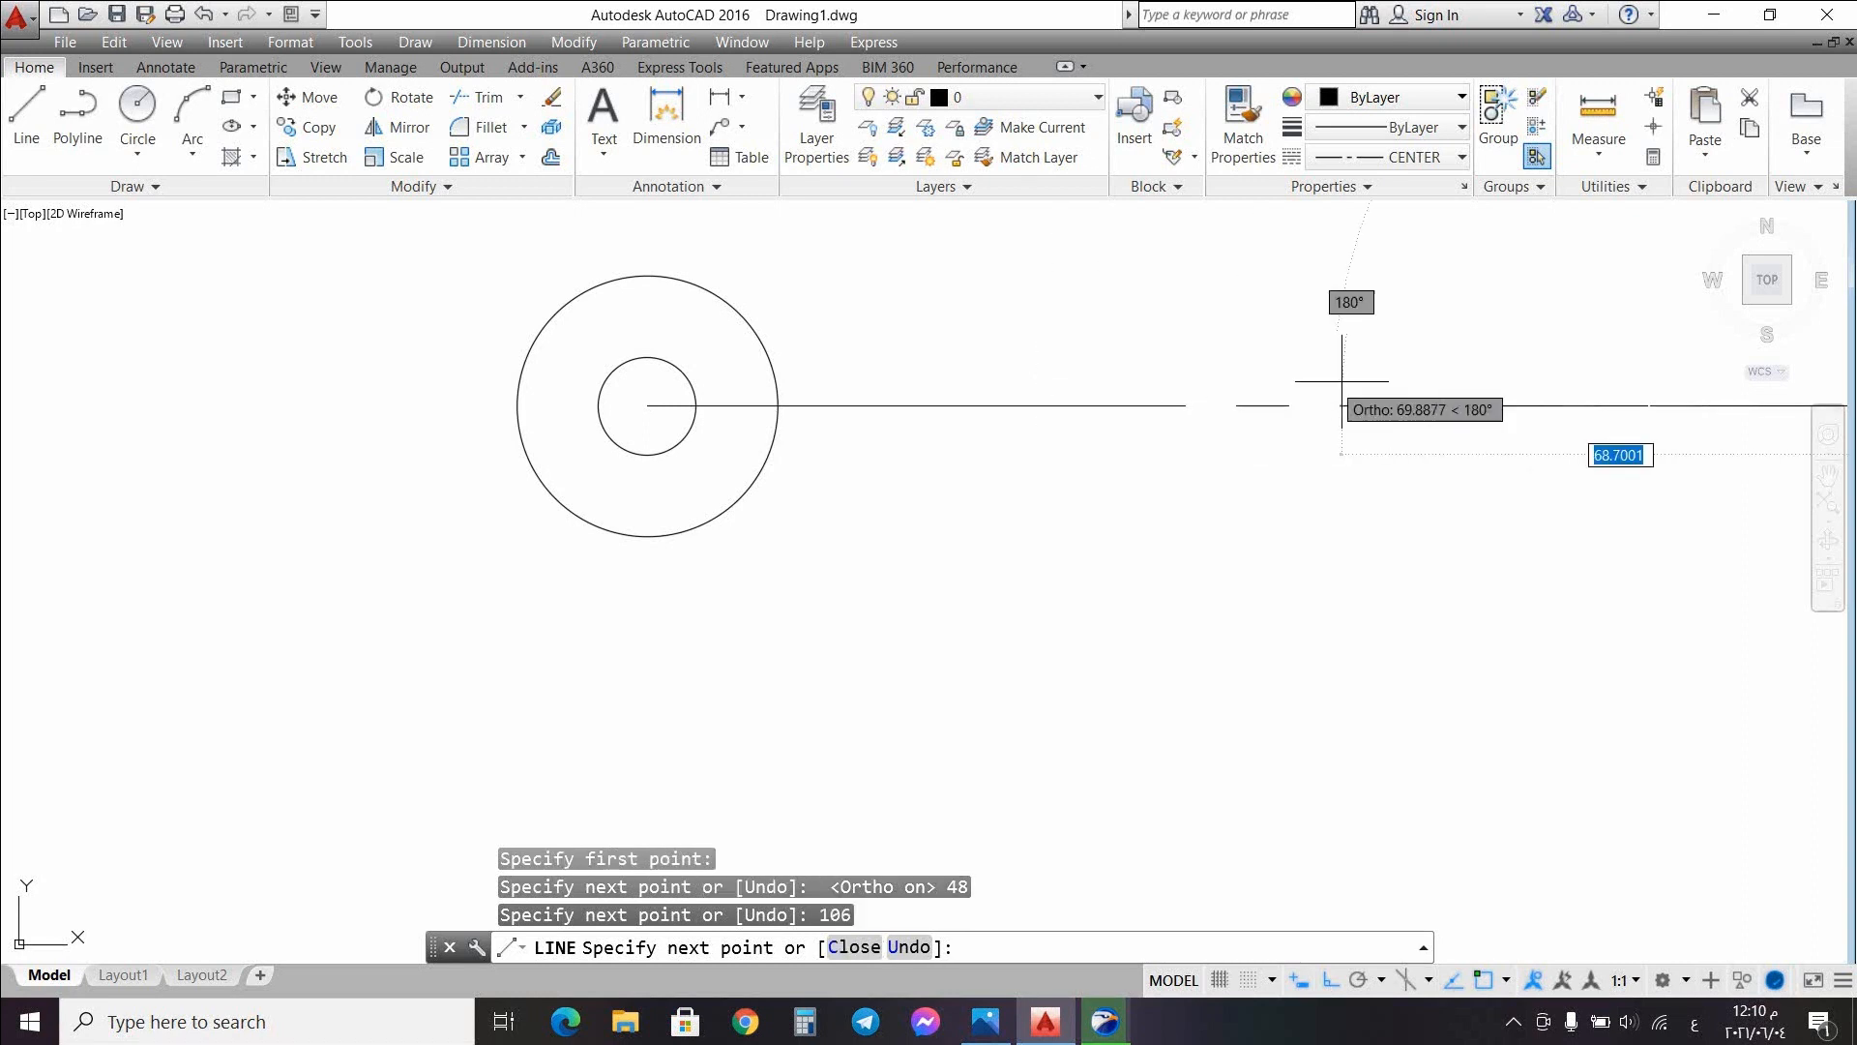
pyautogui.scroll(-2, 1537, 373)
pyautogui.scroll(2, 1683, 667)
pyautogui.scroll(-2, 1652, 369)
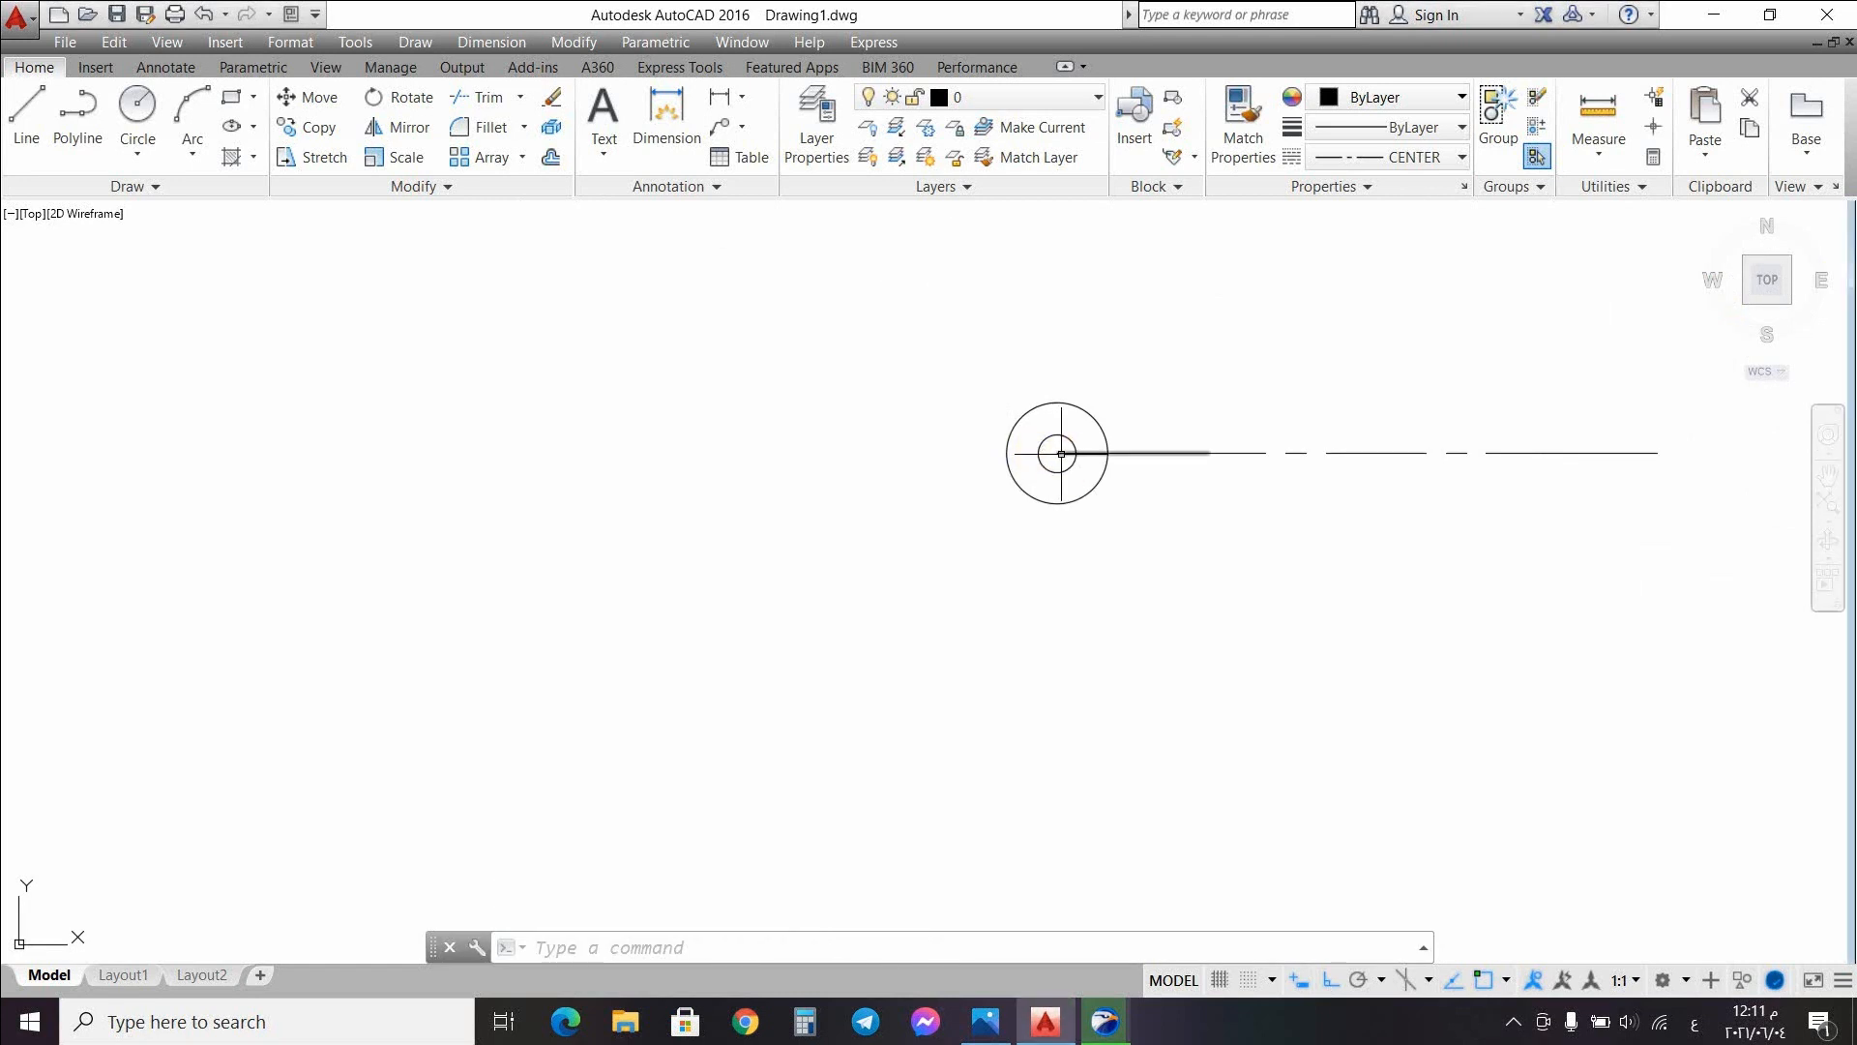
# Step: Inspect the three horizontal centerline segments one after another to check their lengths and endpoints
pyautogui.click(1059, 453)
pyautogui.moveTo(1059, 454)
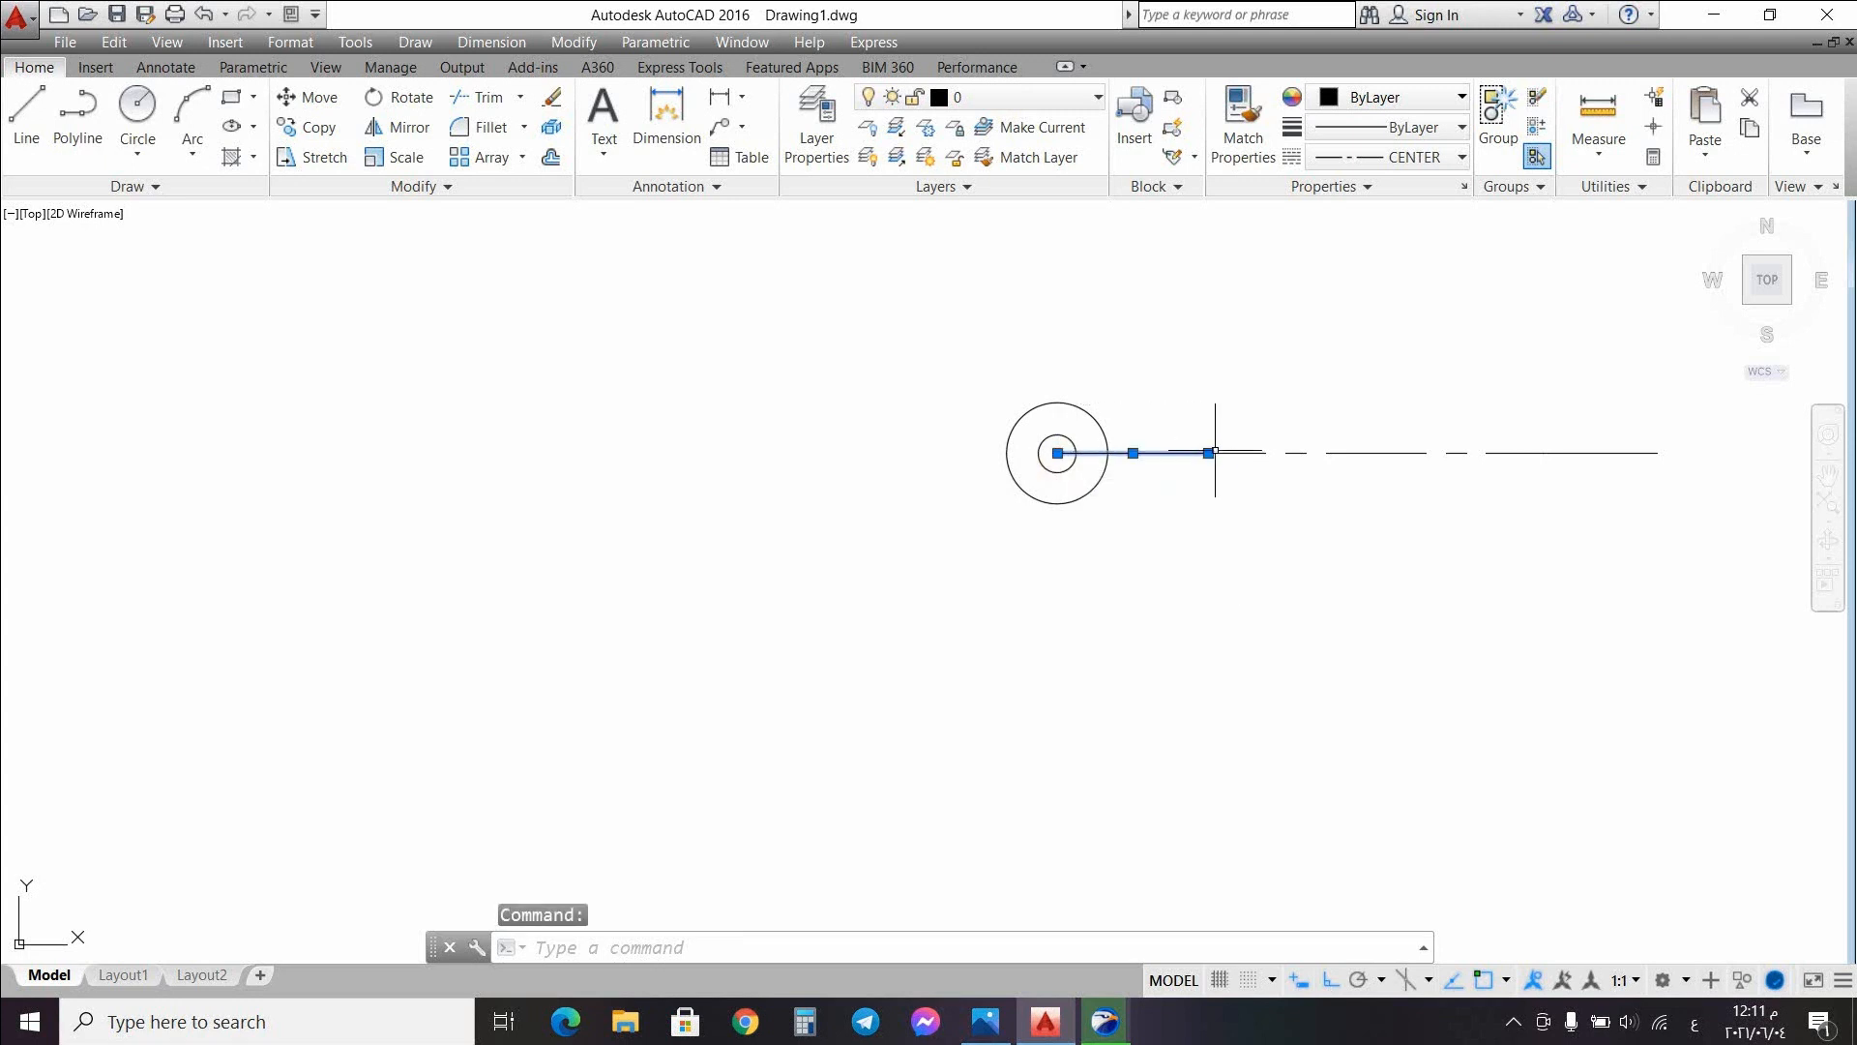
pyautogui.moveTo(1209, 453)
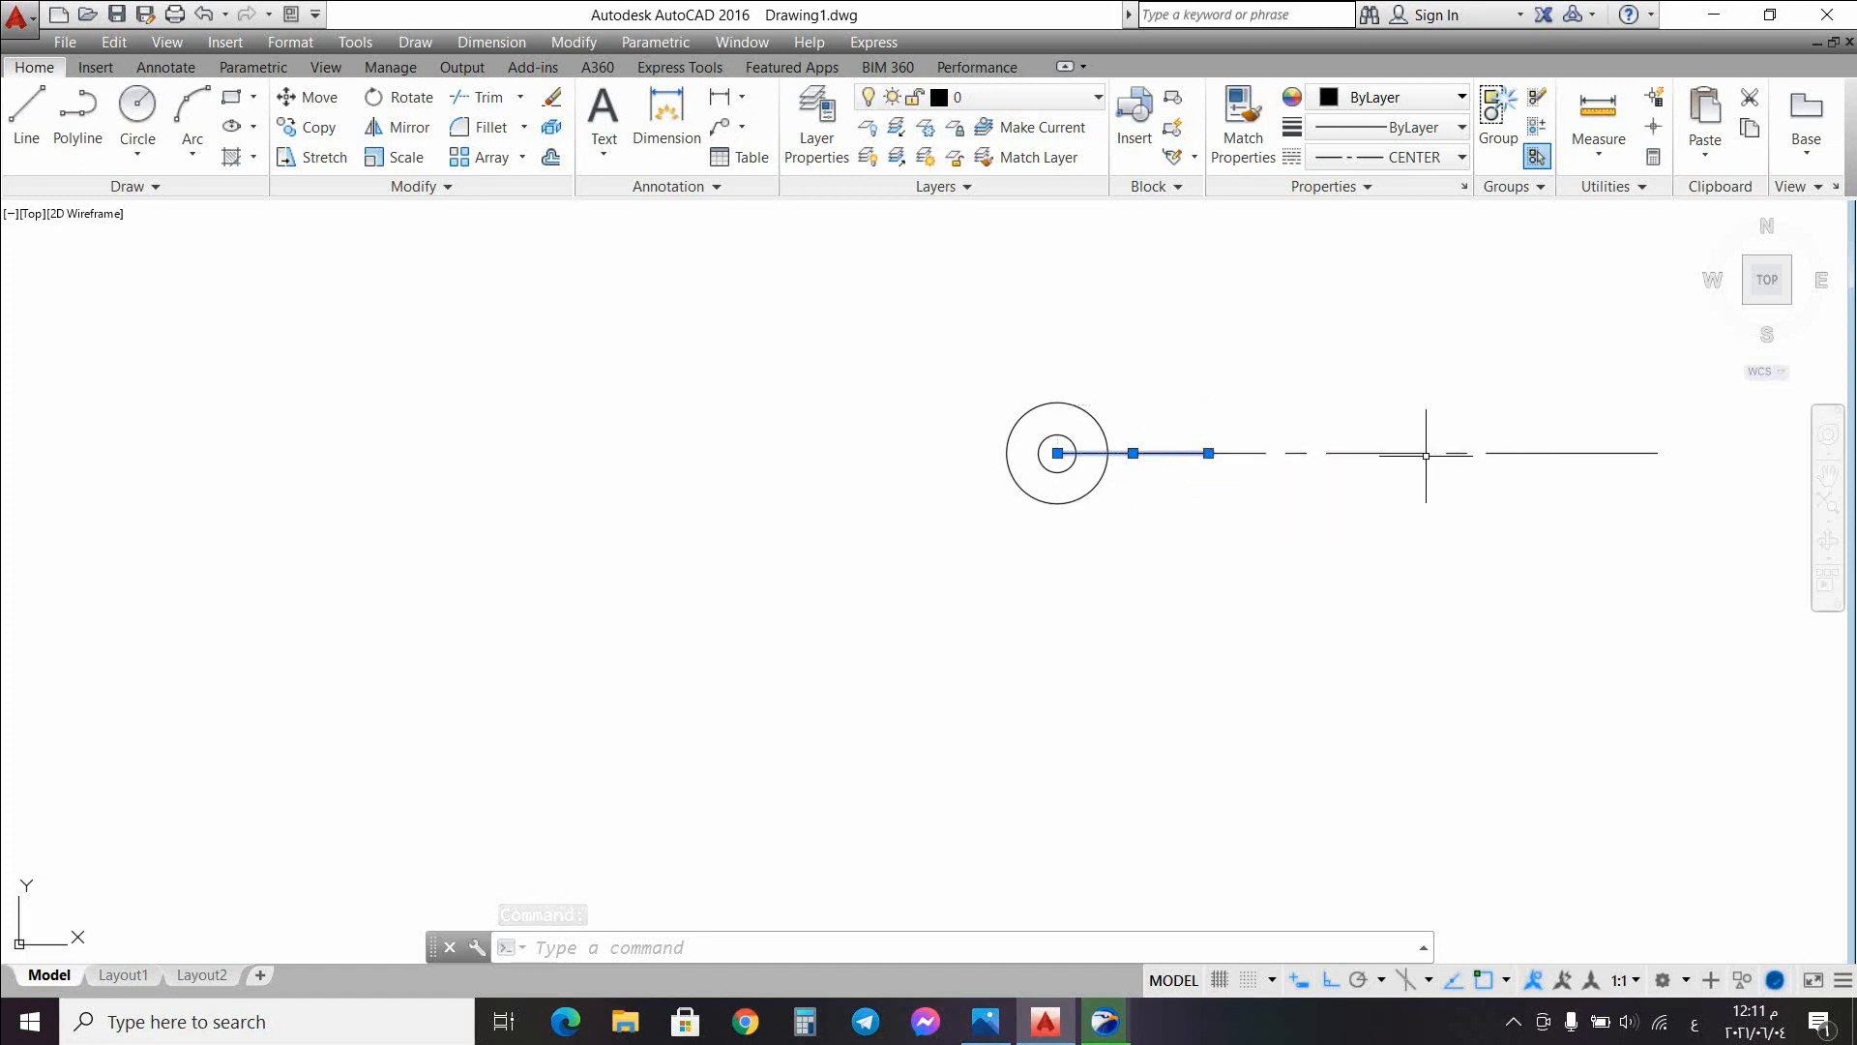
pyautogui.click(1543, 453)
pyautogui.moveTo(1546, 454)
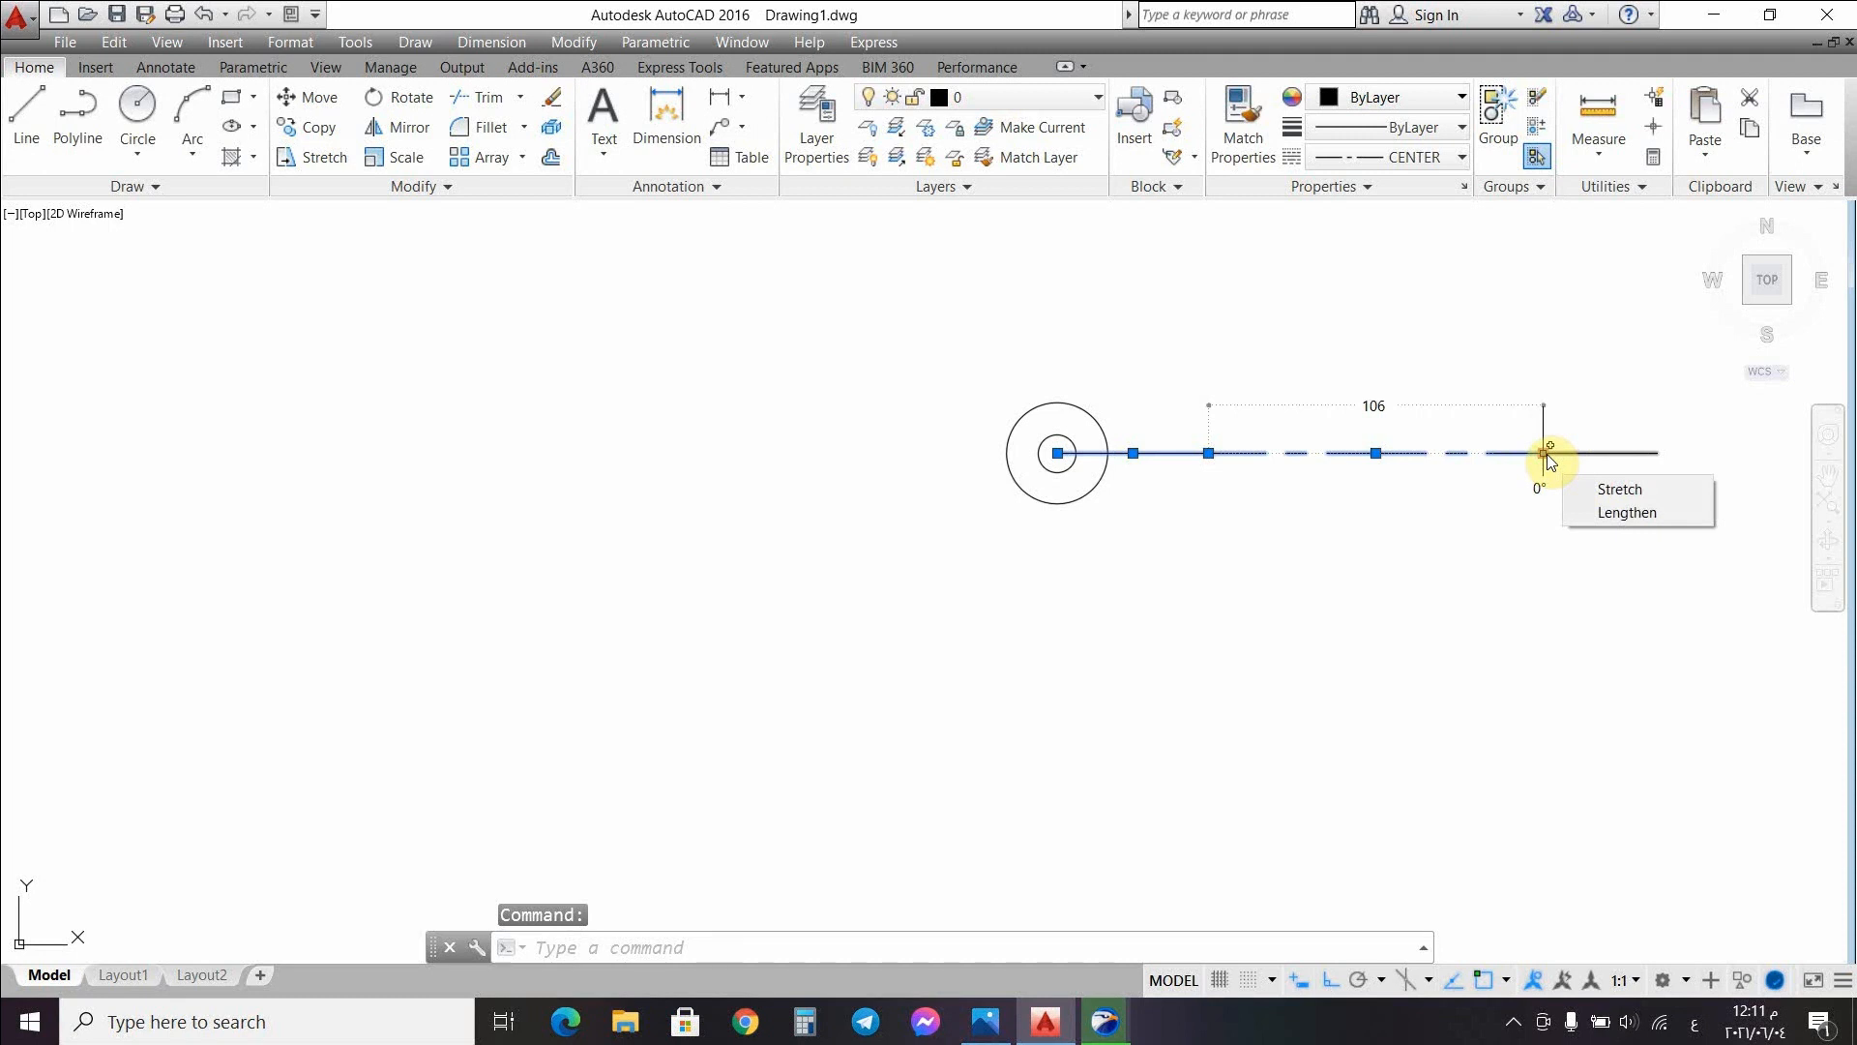
pyautogui.click(1544, 453)
pyautogui.click(1657, 453)
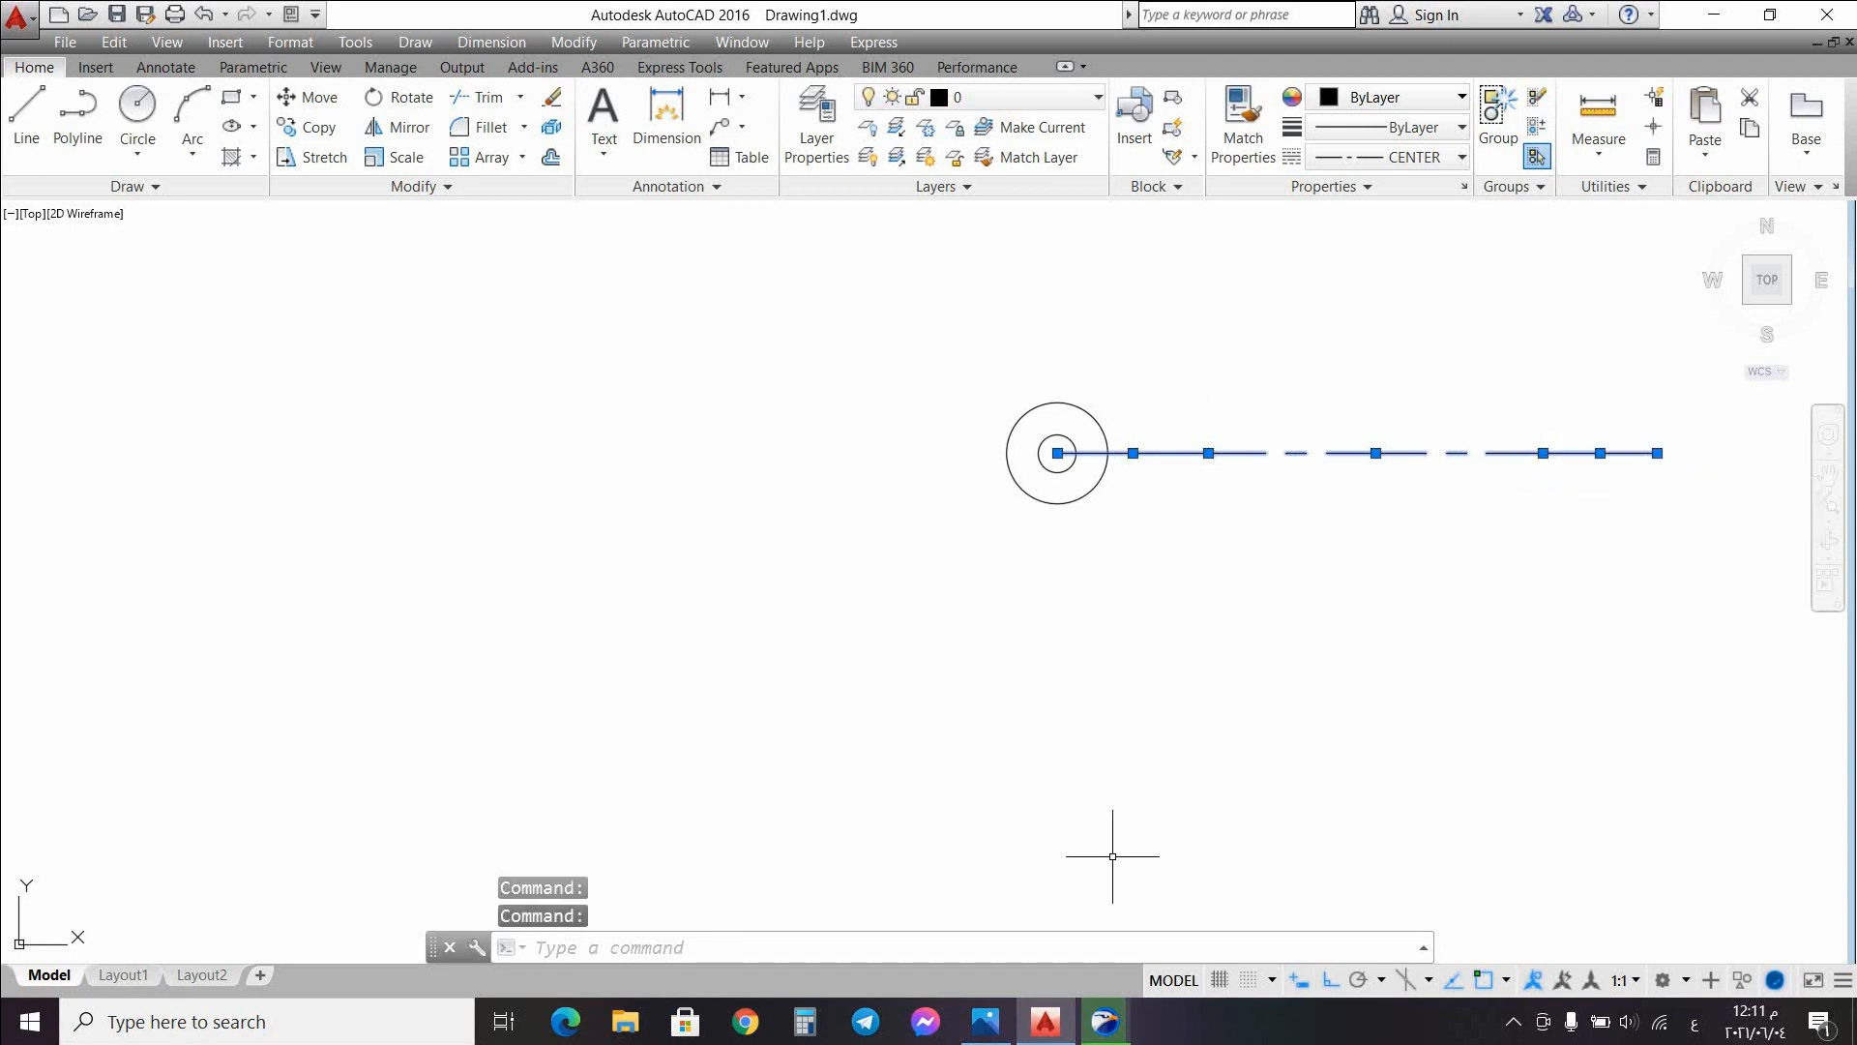
# Step: Consult the reference drawing and draw a vertical line 8 long upward from the centerline's right end
pyautogui.click(985, 1021)
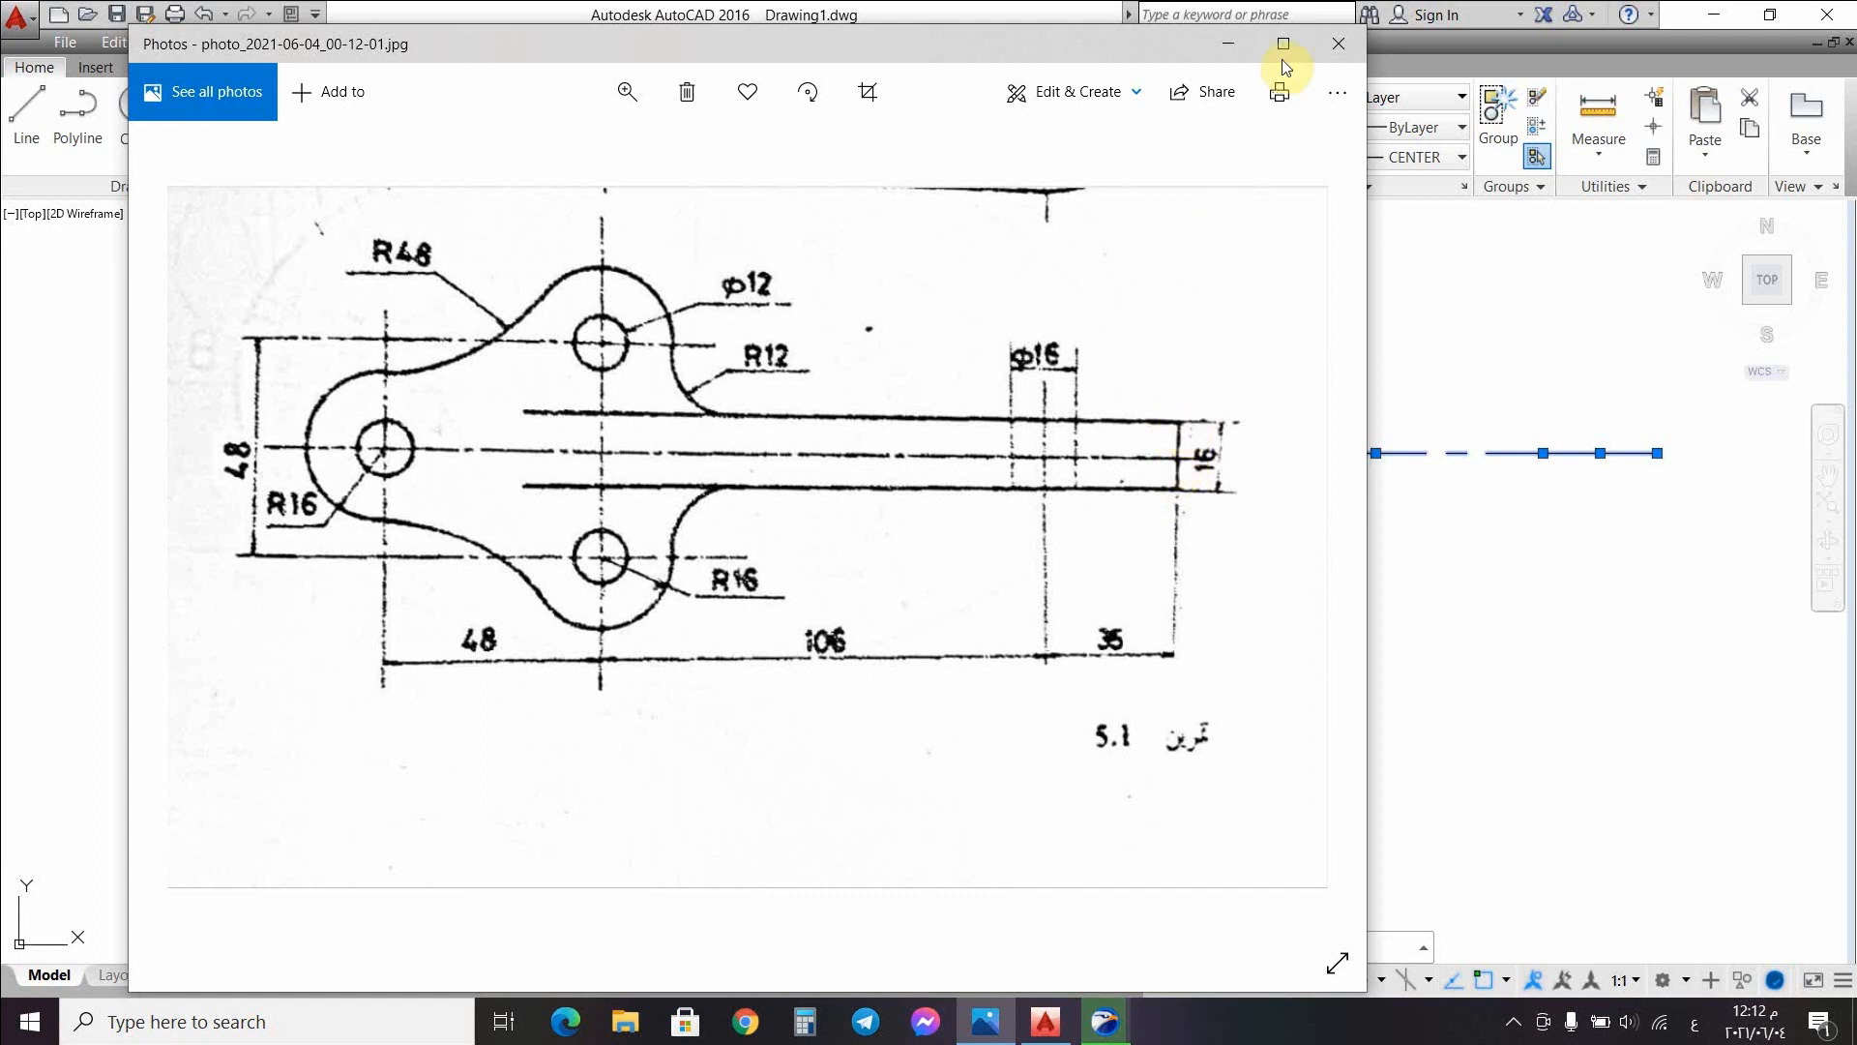
pyautogui.click(1229, 45)
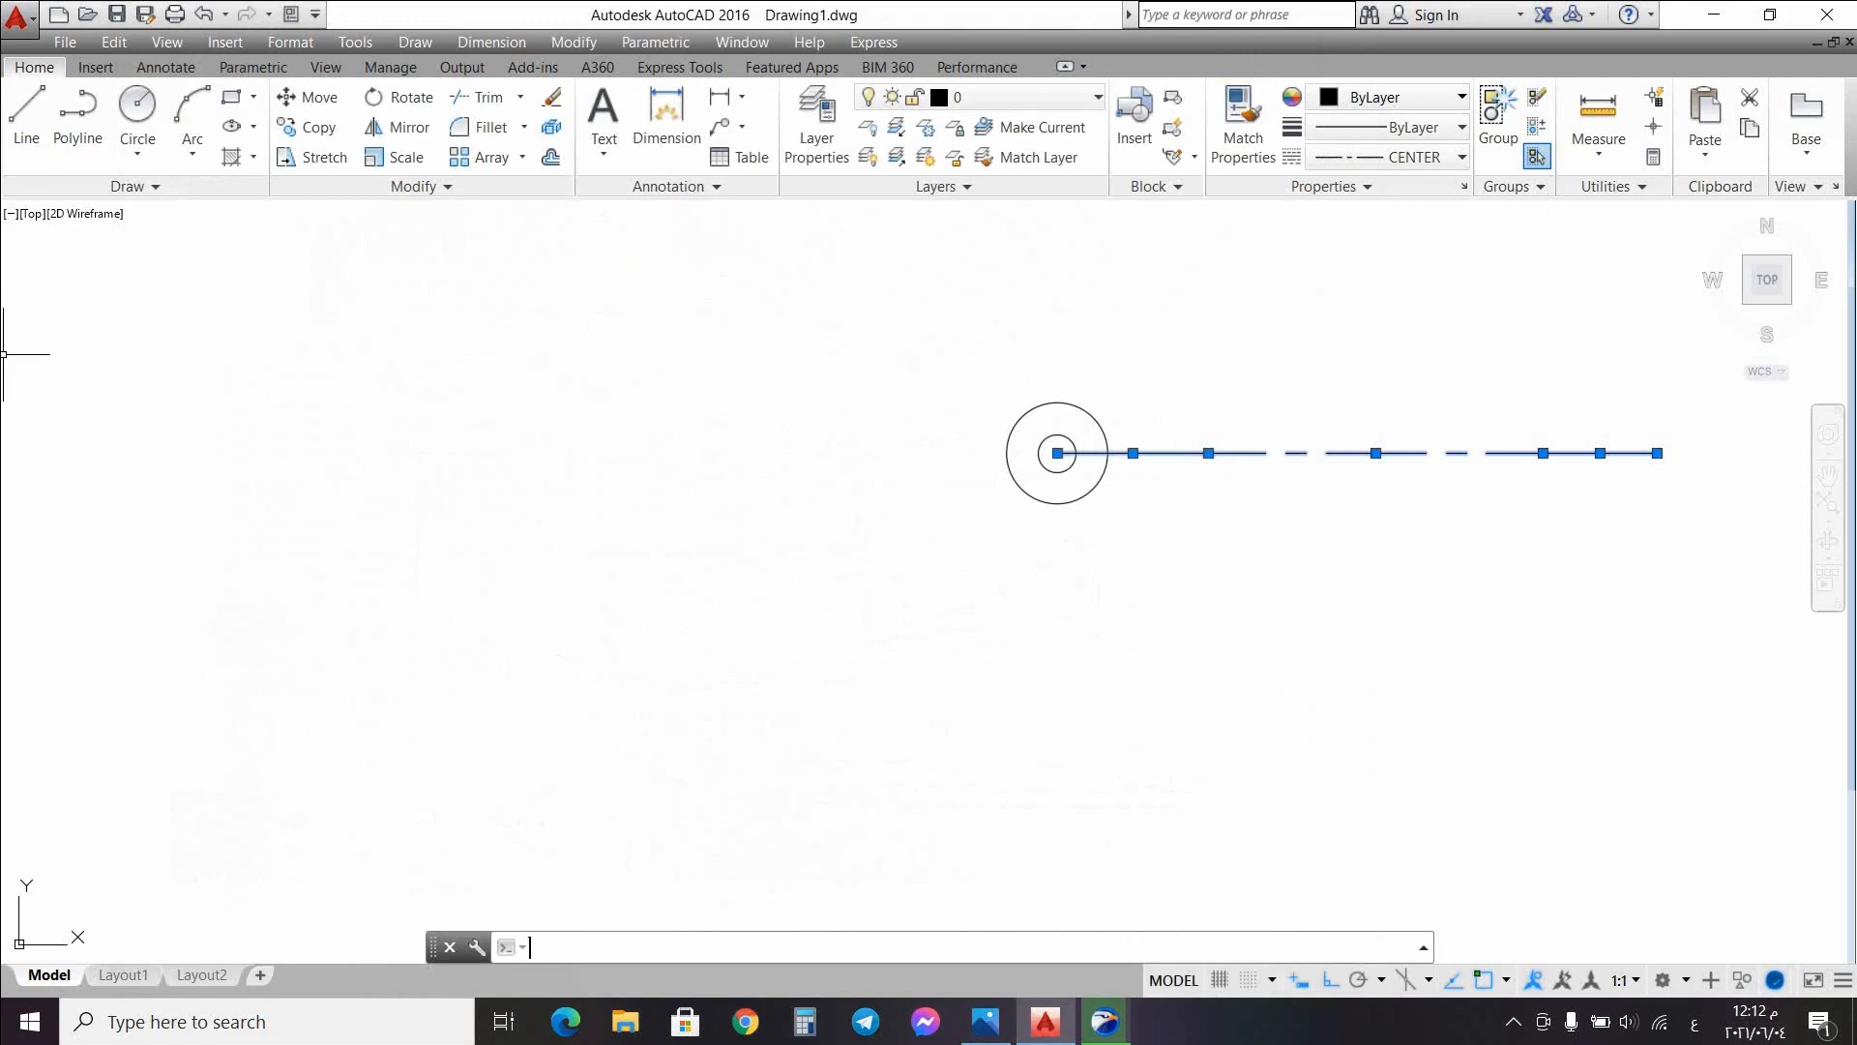
pyautogui.click(29, 124)
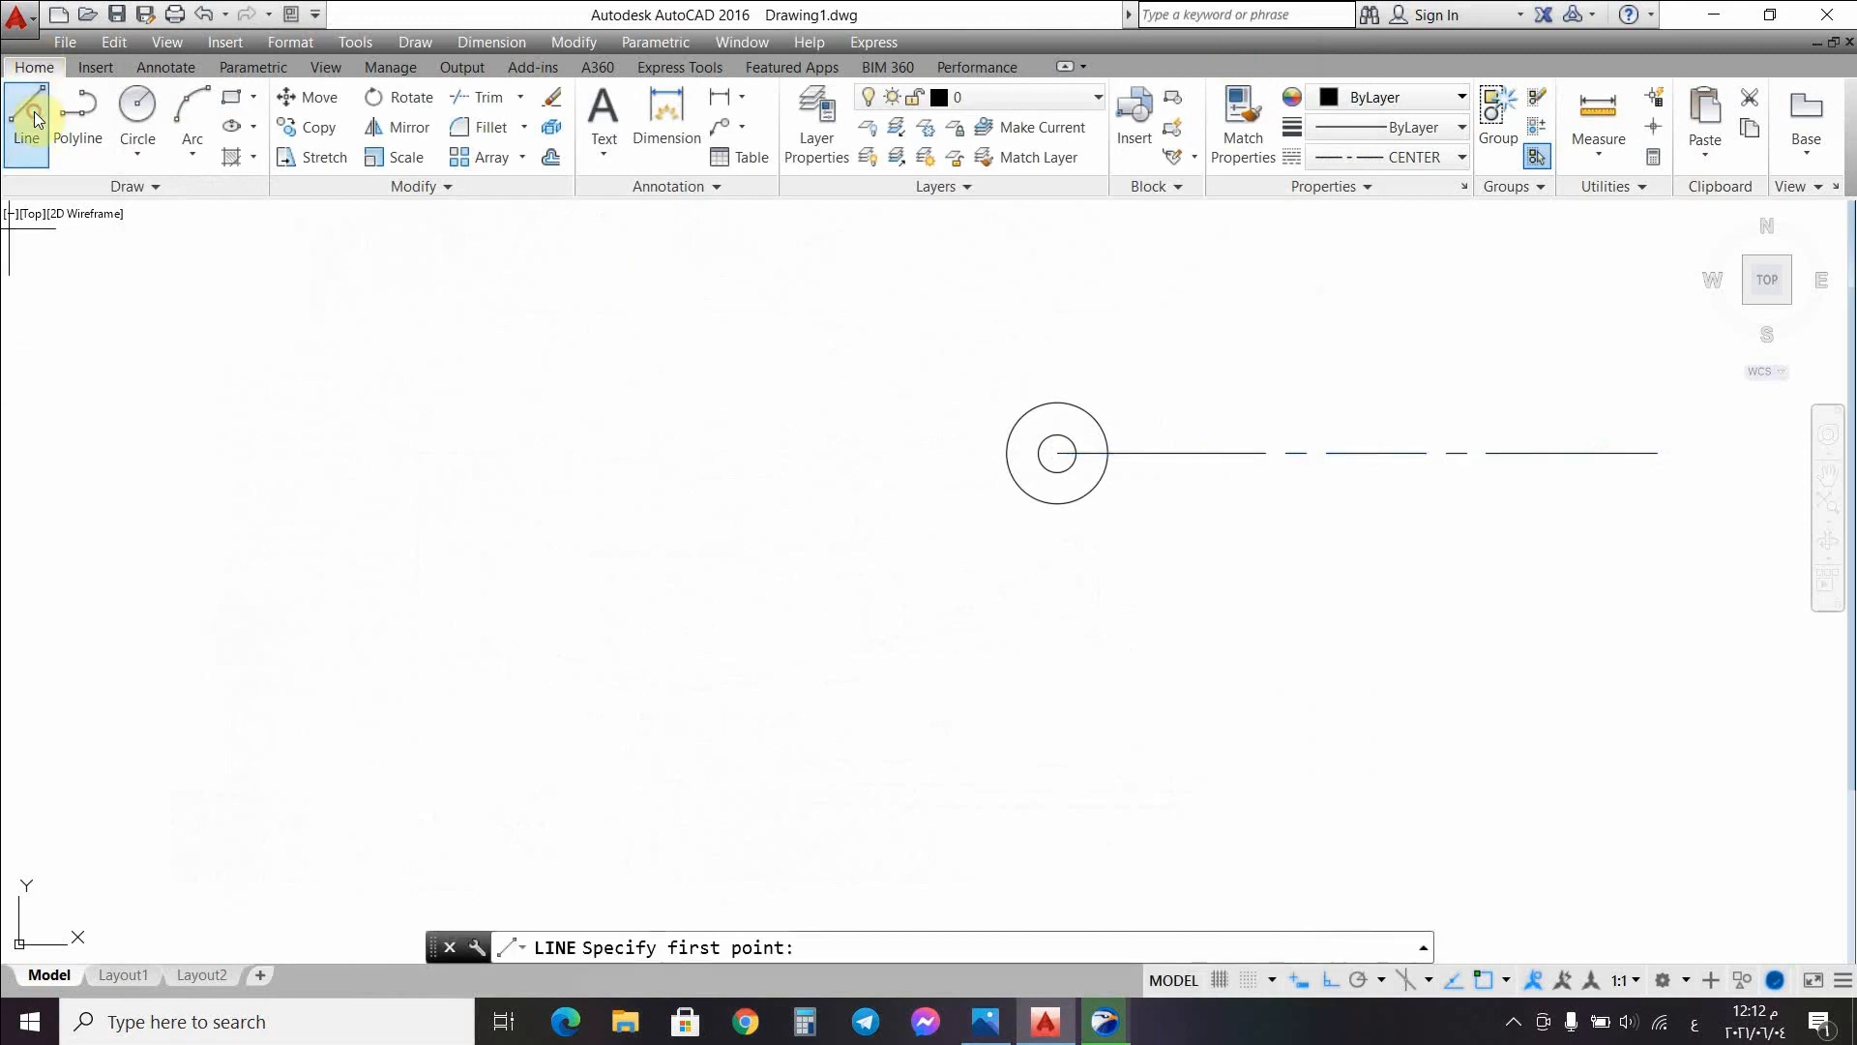
pyautogui.click(1658, 452)
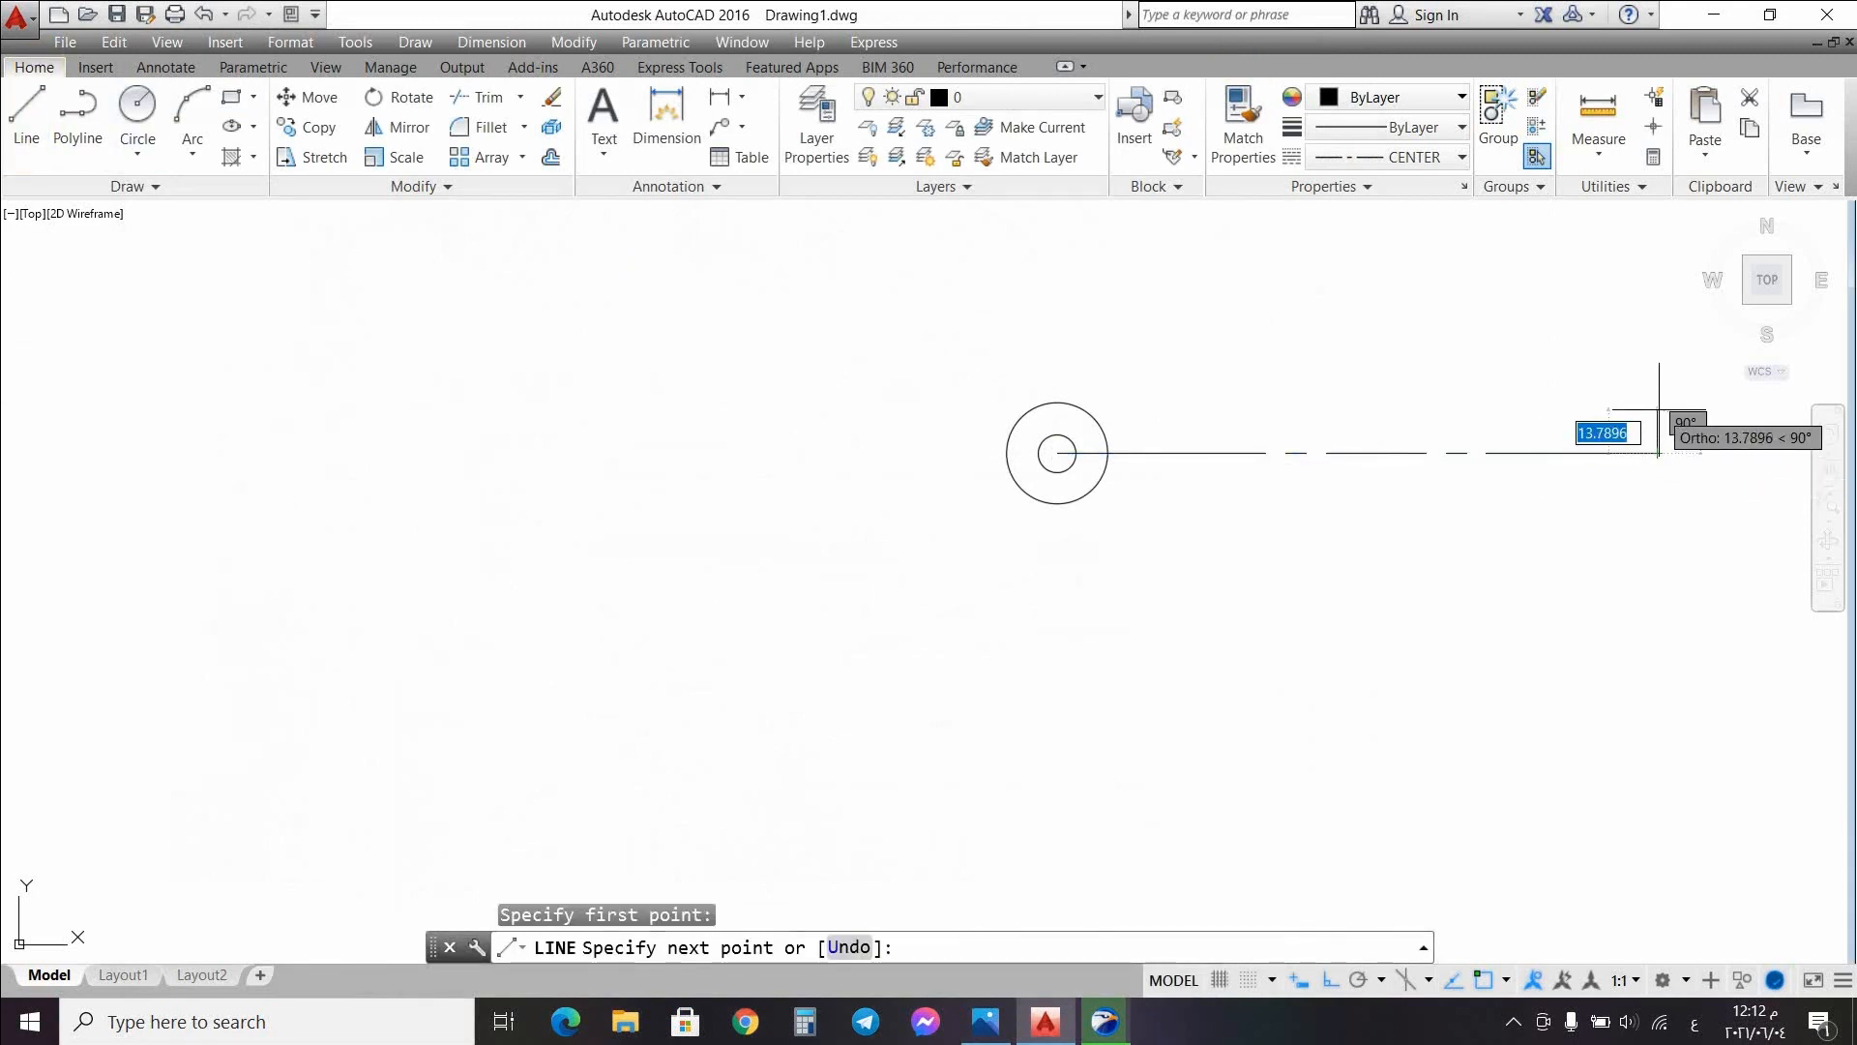
pyautogui.write('8')
pyautogui.press('Return')
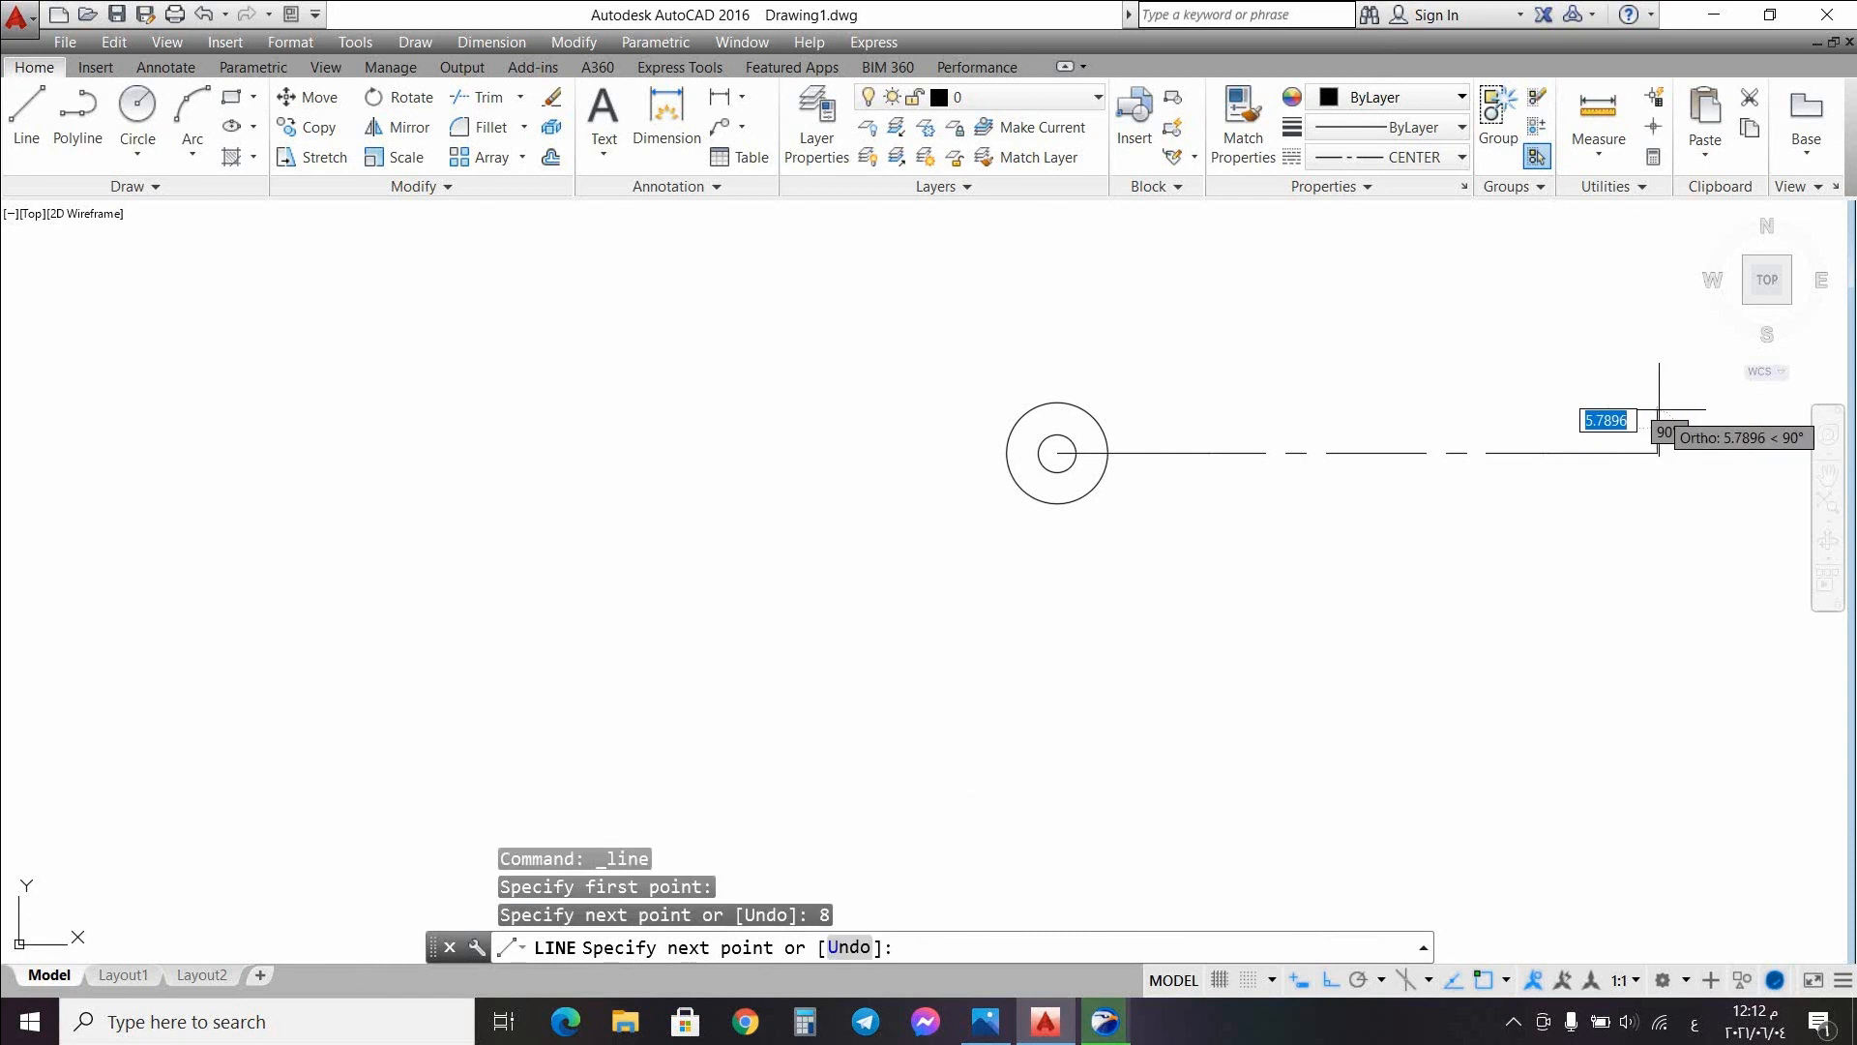
pyautogui.press('Escape')
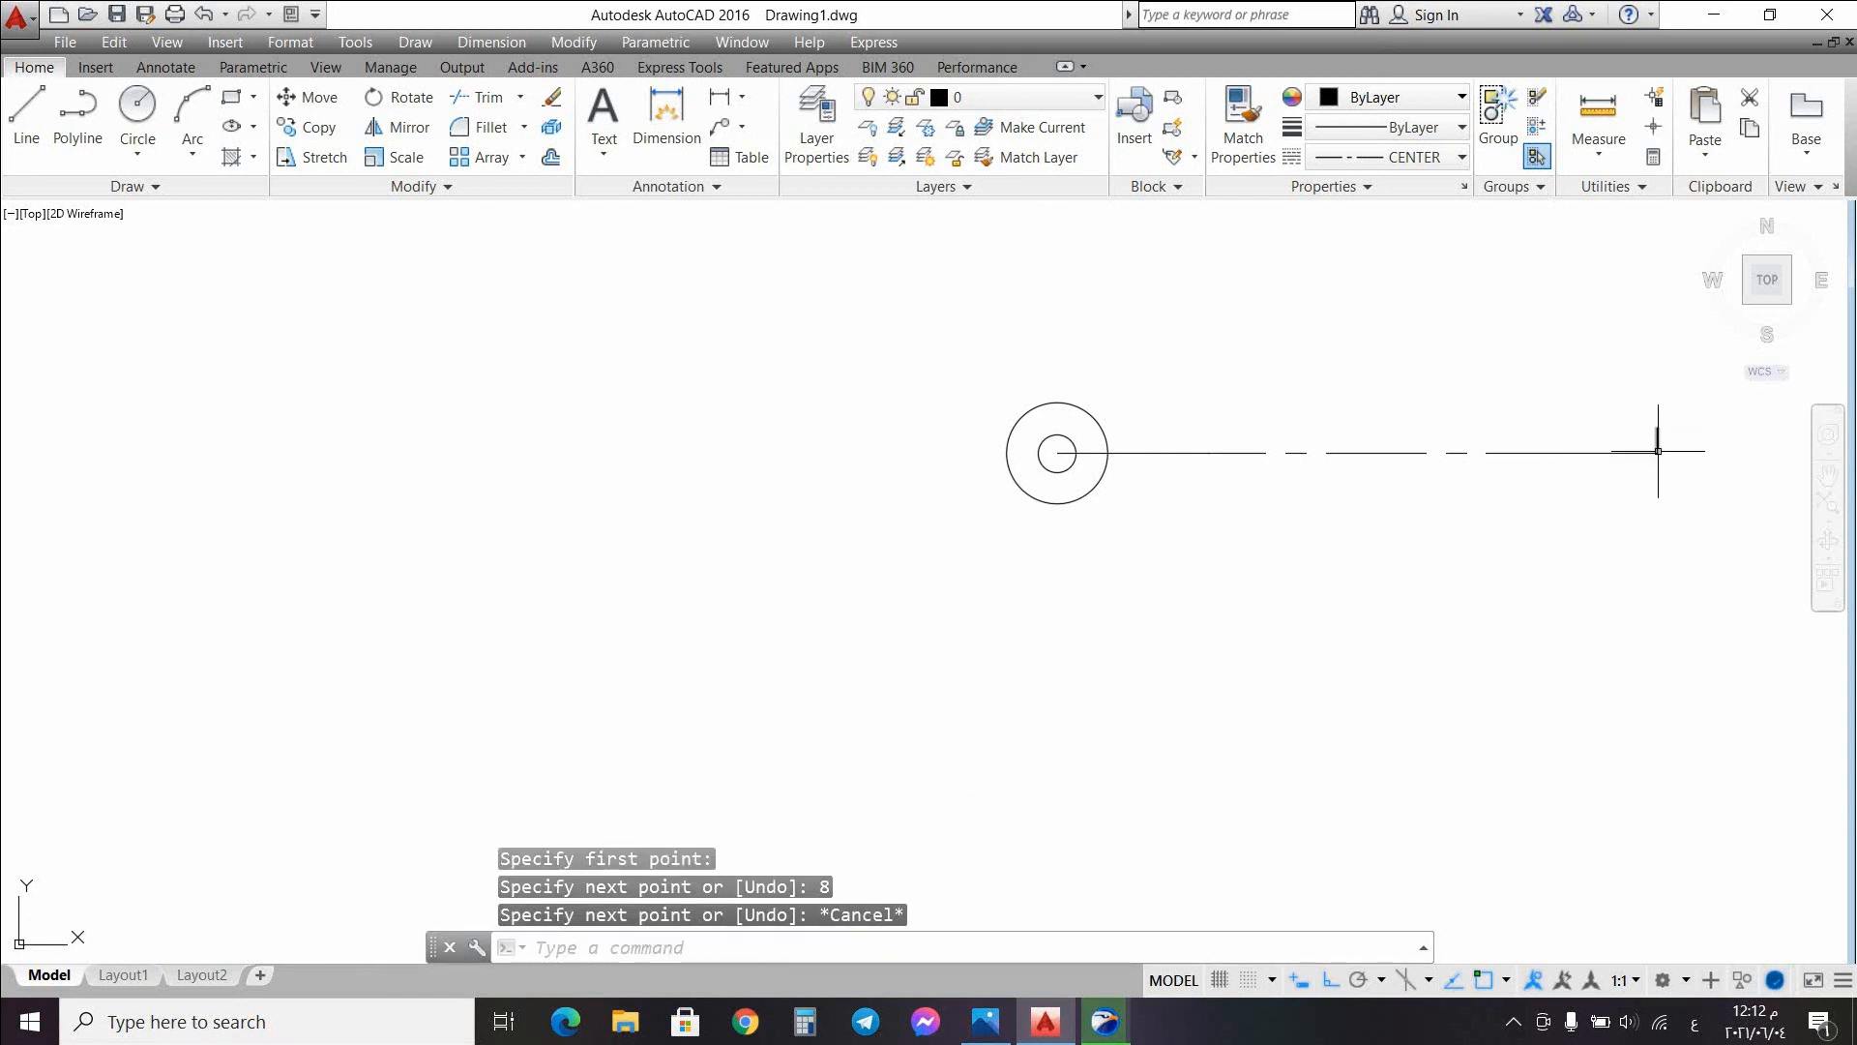
# Step: Draw a vertical line 8 long downward from the centerline's right end to complete the bar's end edge
pyautogui.click(1656, 454)
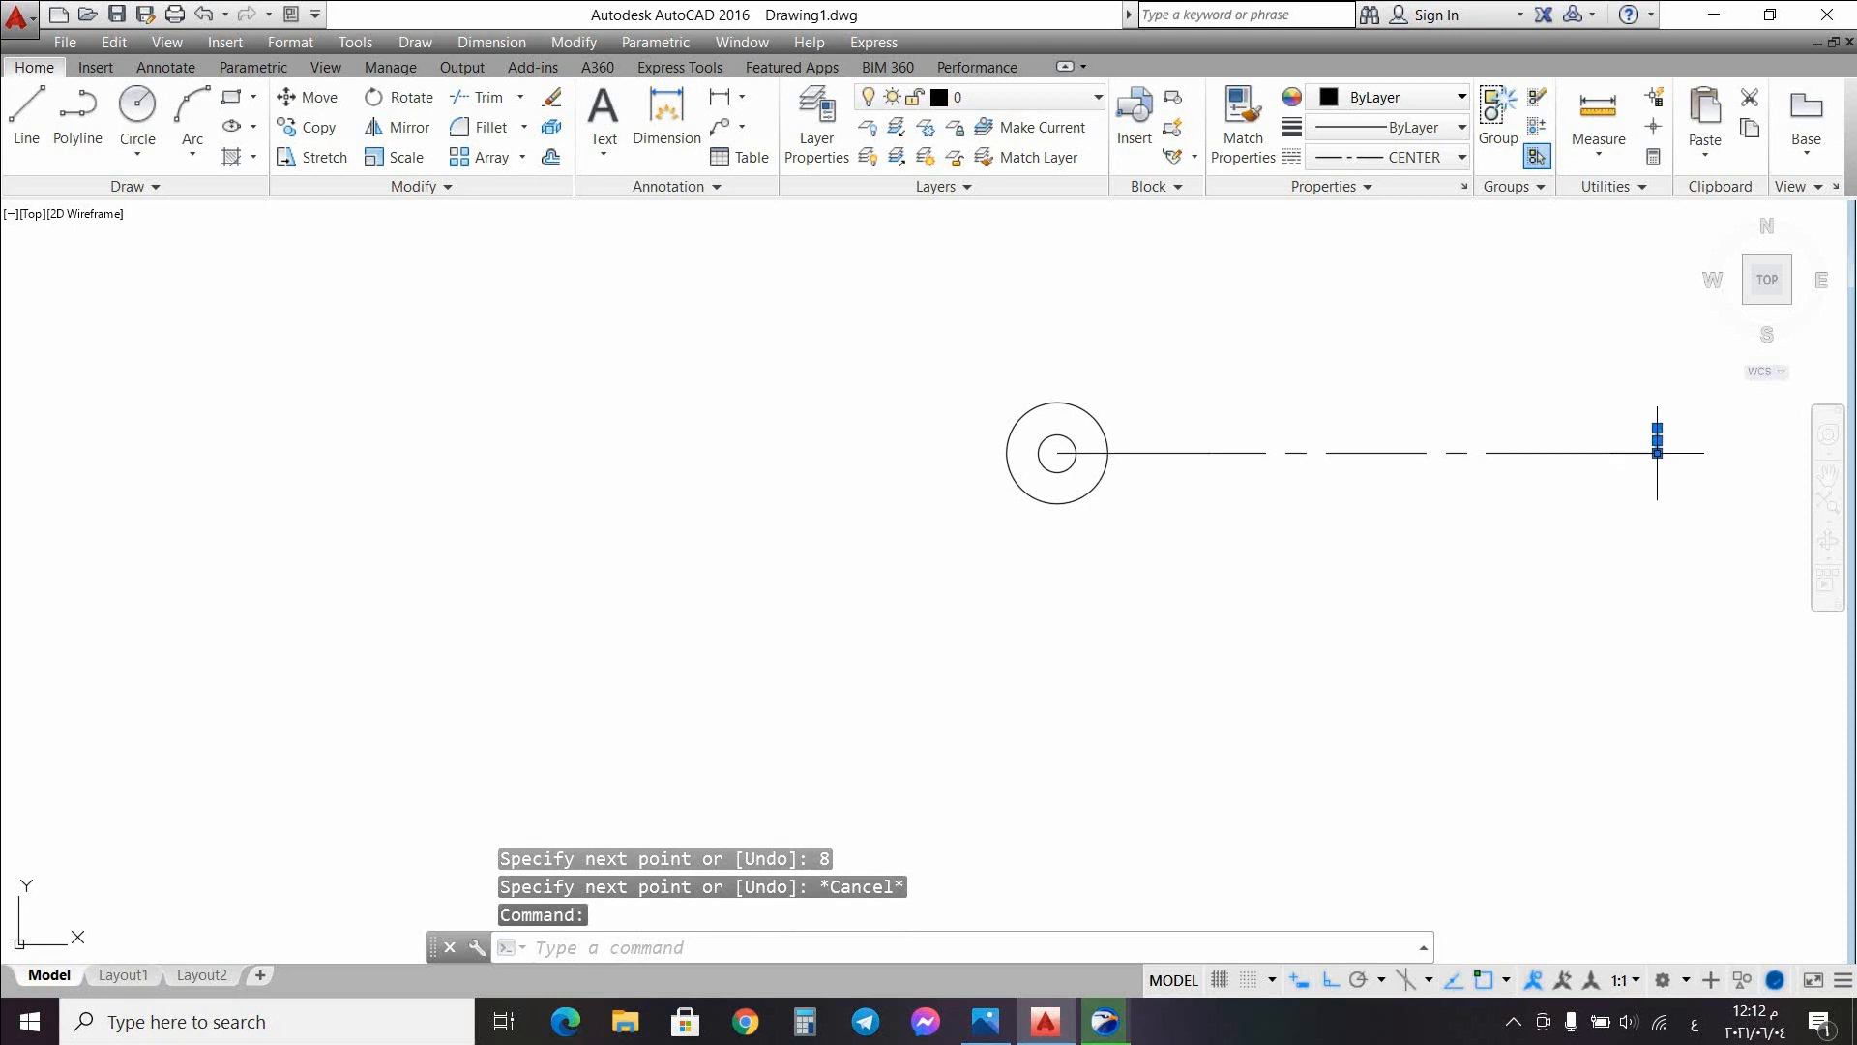
pyautogui.click(1661, 486)
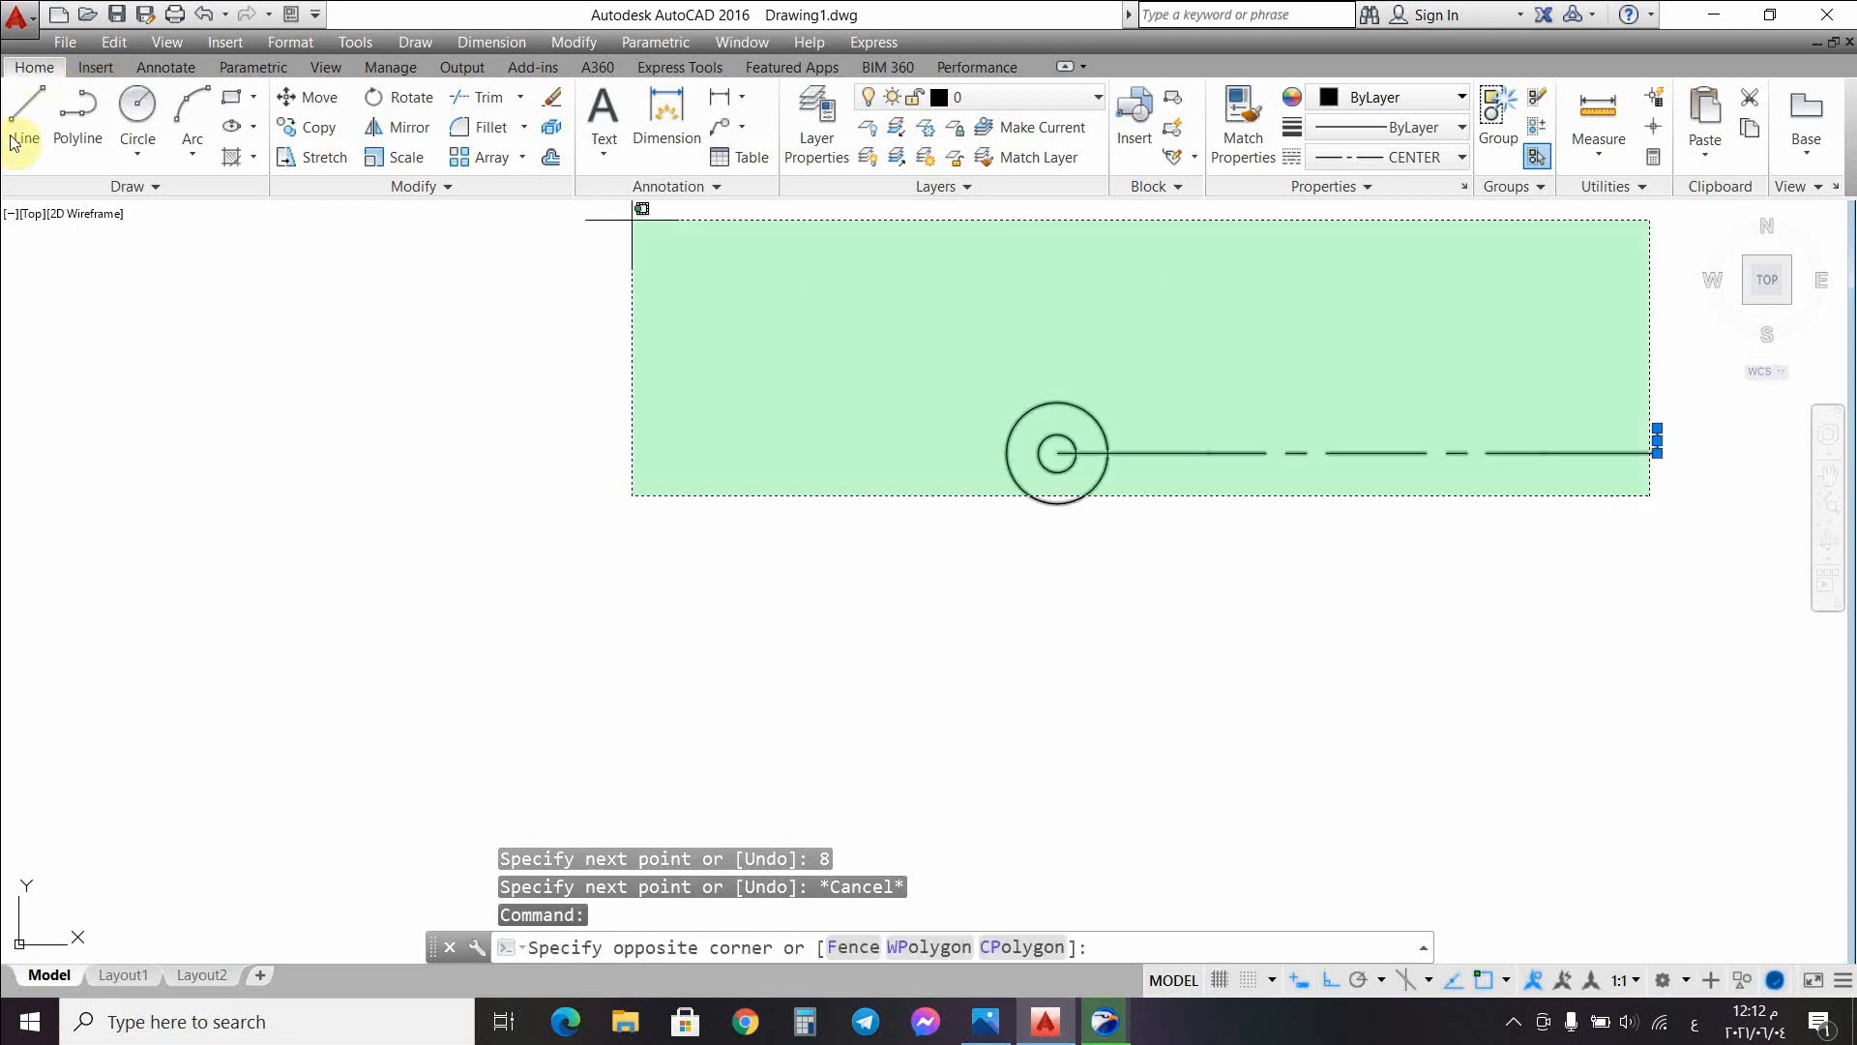
pyautogui.click(26, 116)
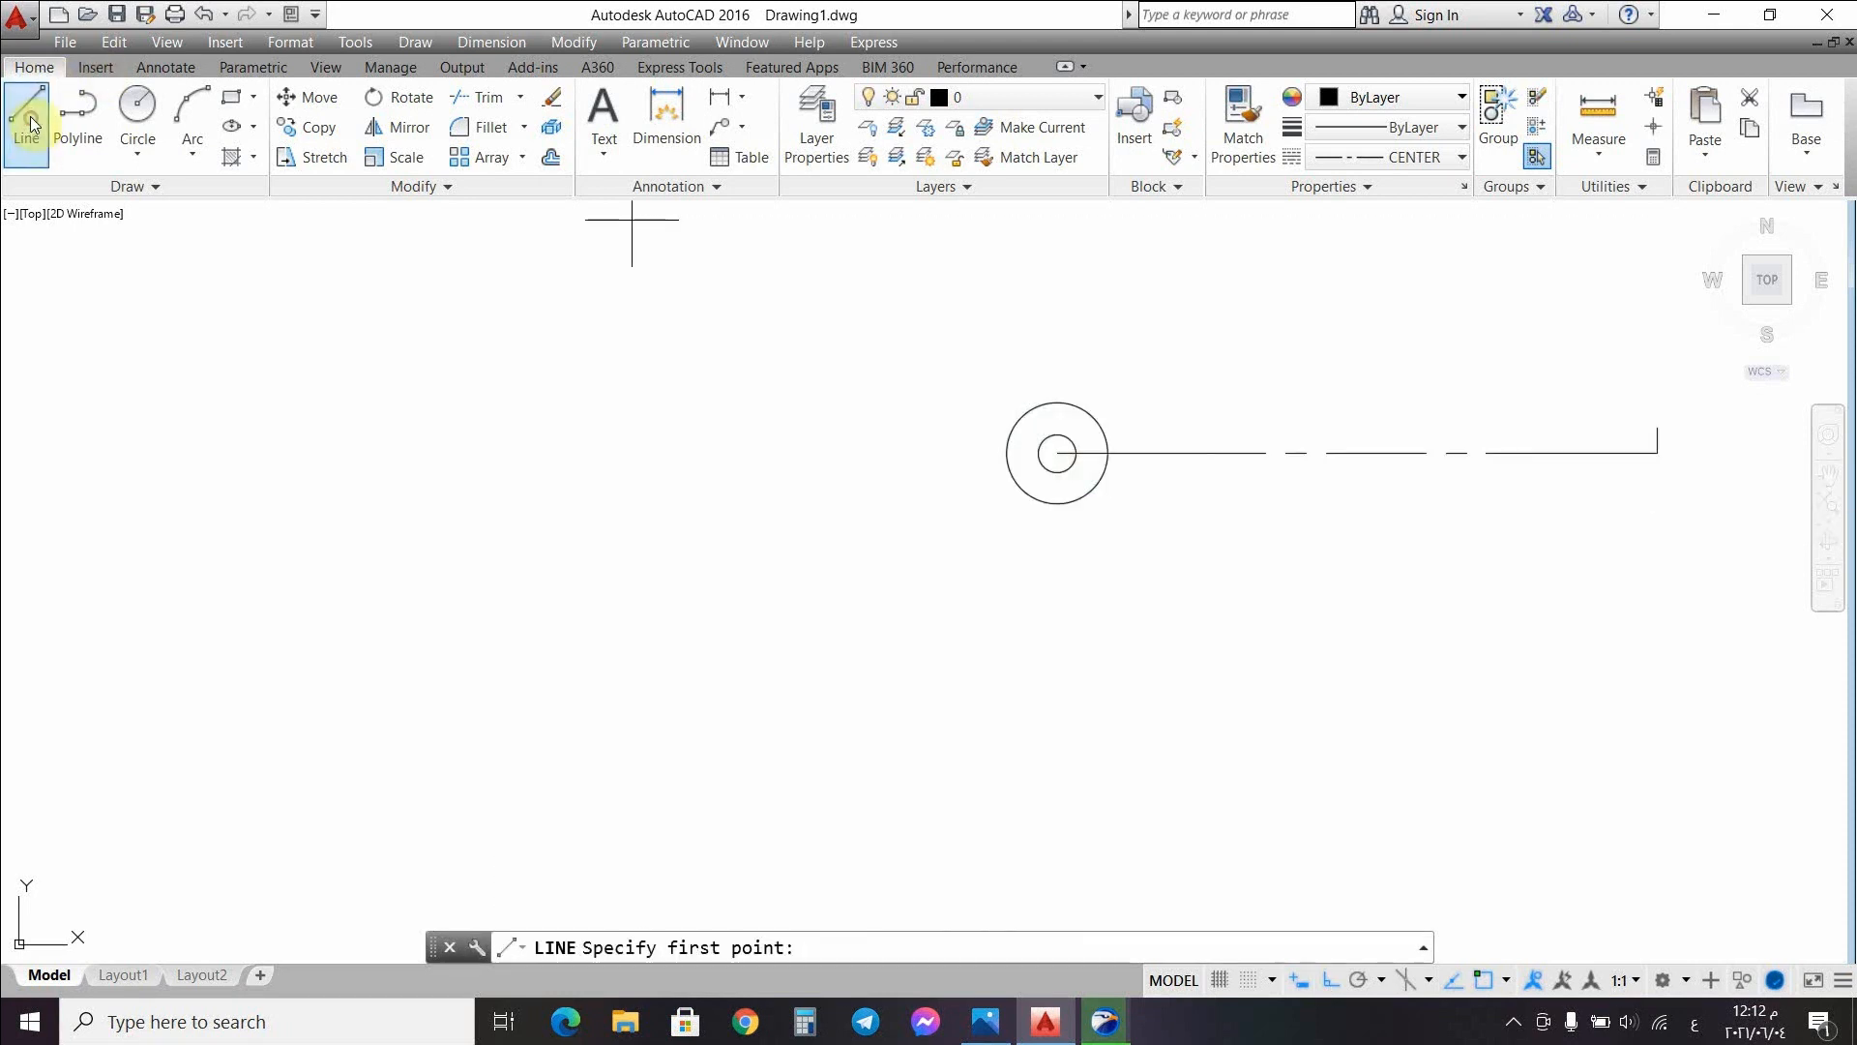
pyautogui.click(1658, 452)
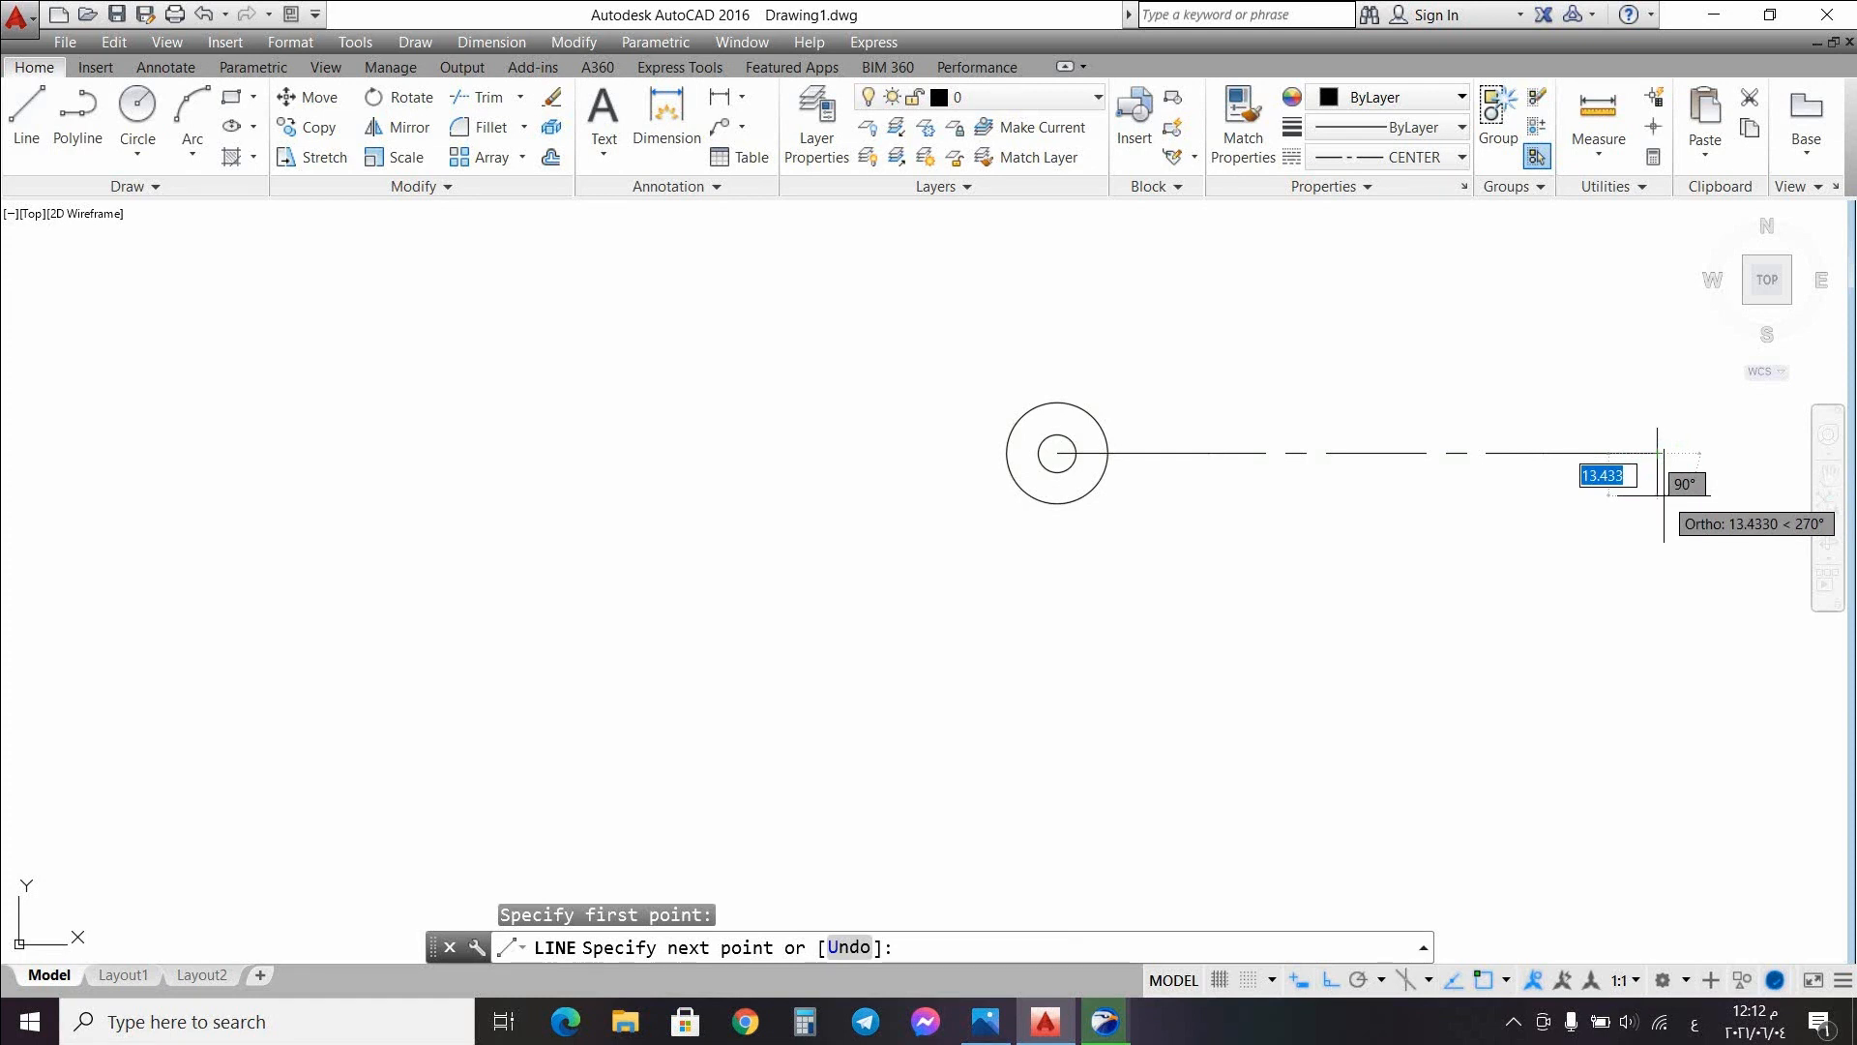
pyautogui.write('8')
pyautogui.press('Return')
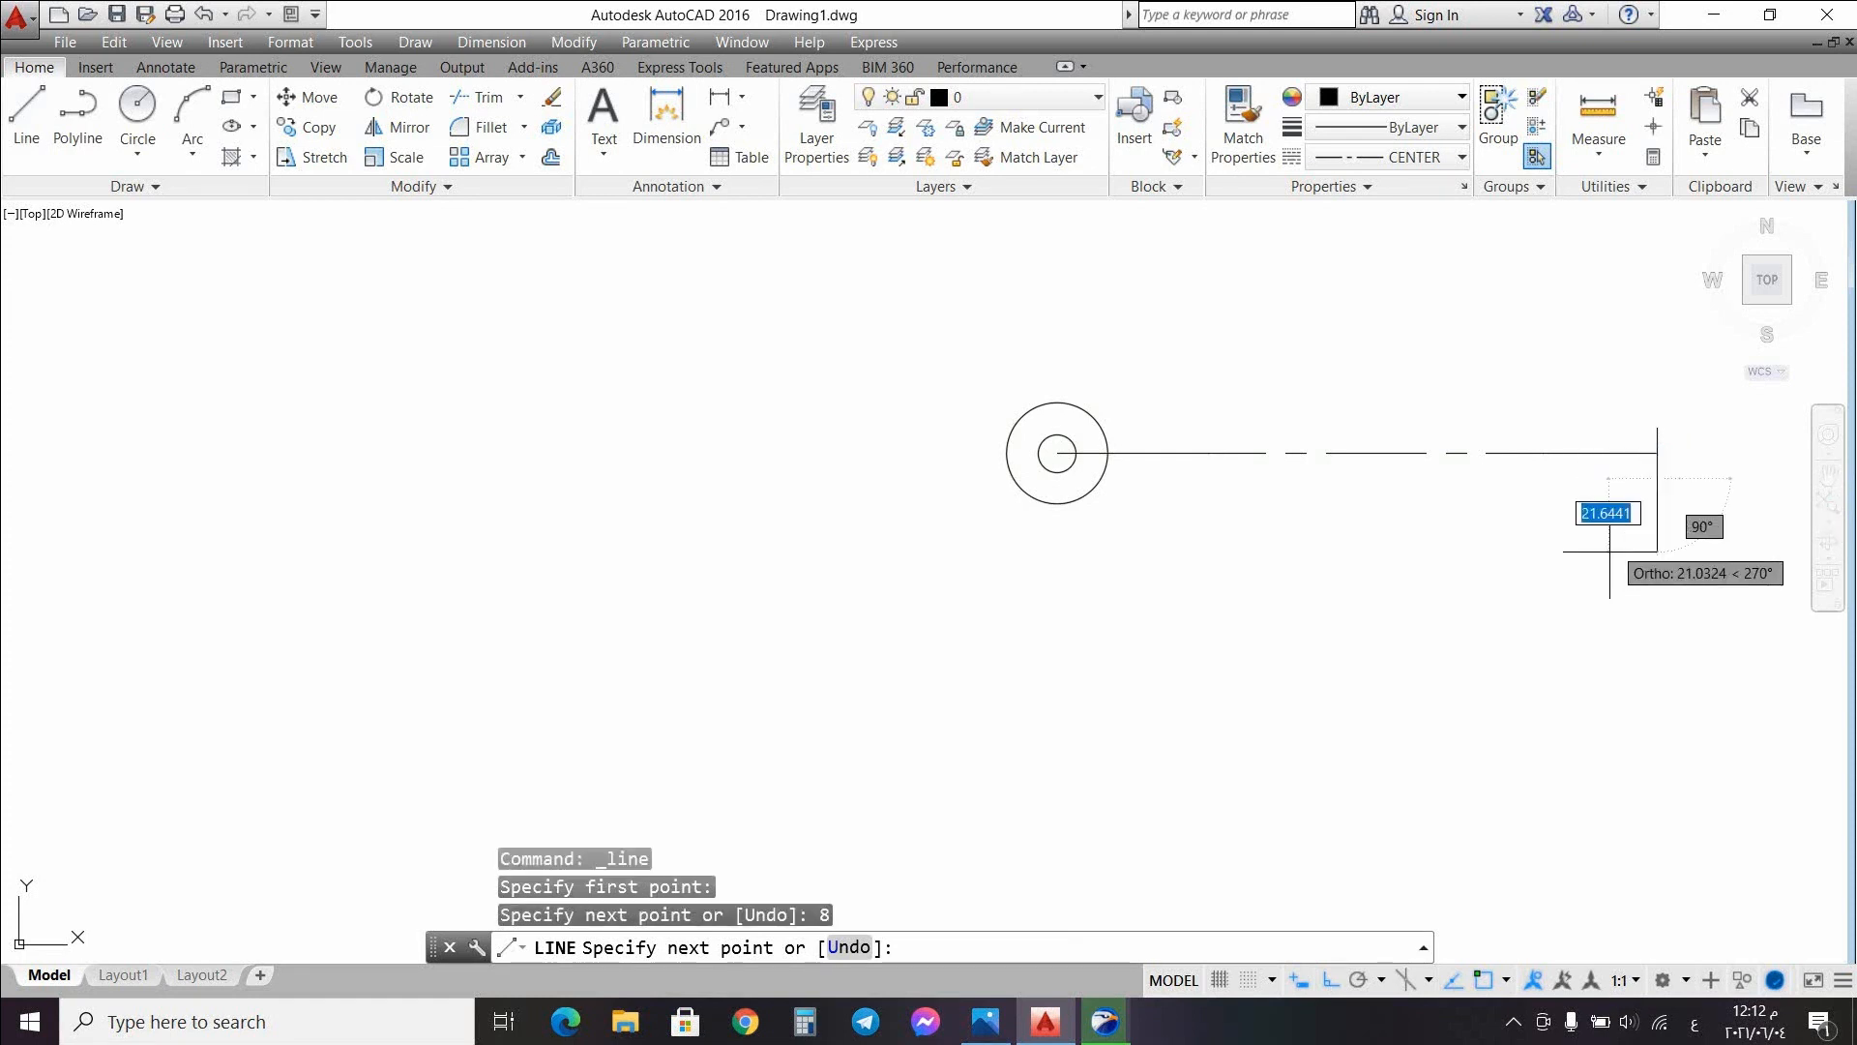
pyautogui.press('Escape')
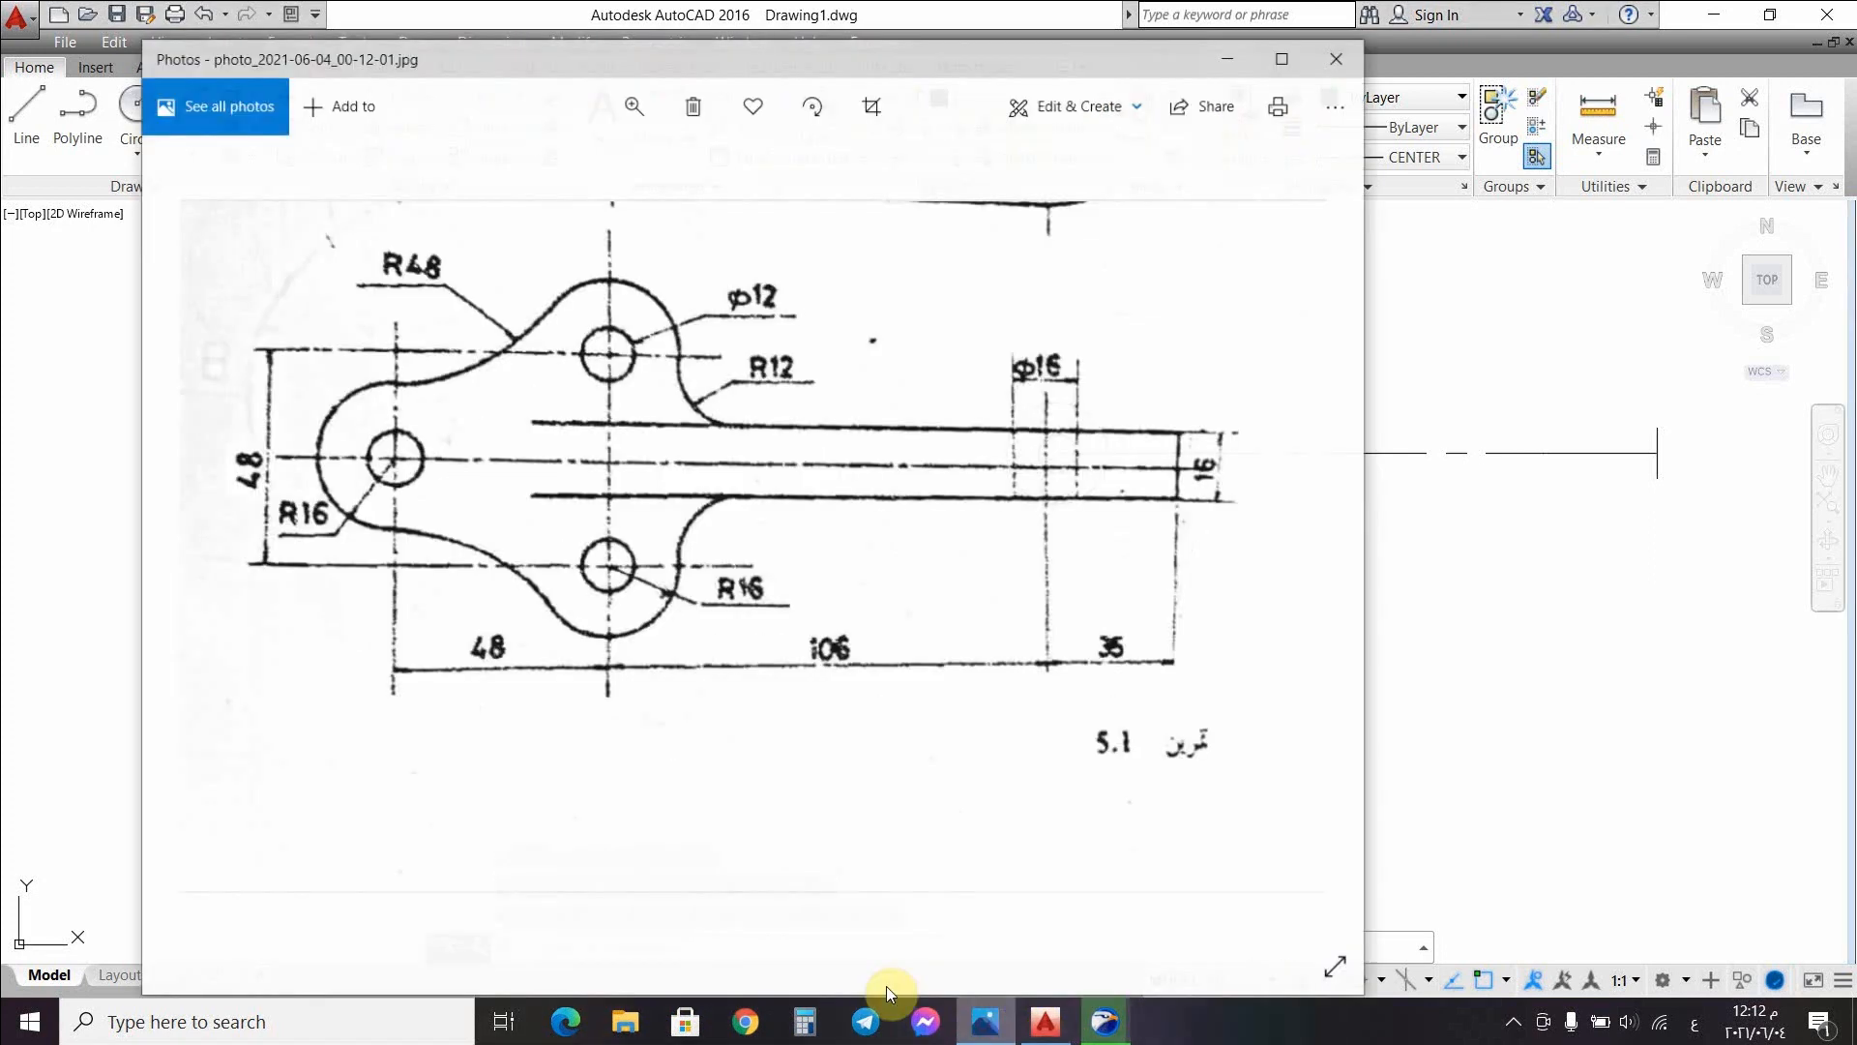
# Step: Checking the hole spacing in the reference drawing, draw a vertical line 24 long upward from the junction of the 48 and 106 centerline segments
pyautogui.click(1089, 1026)
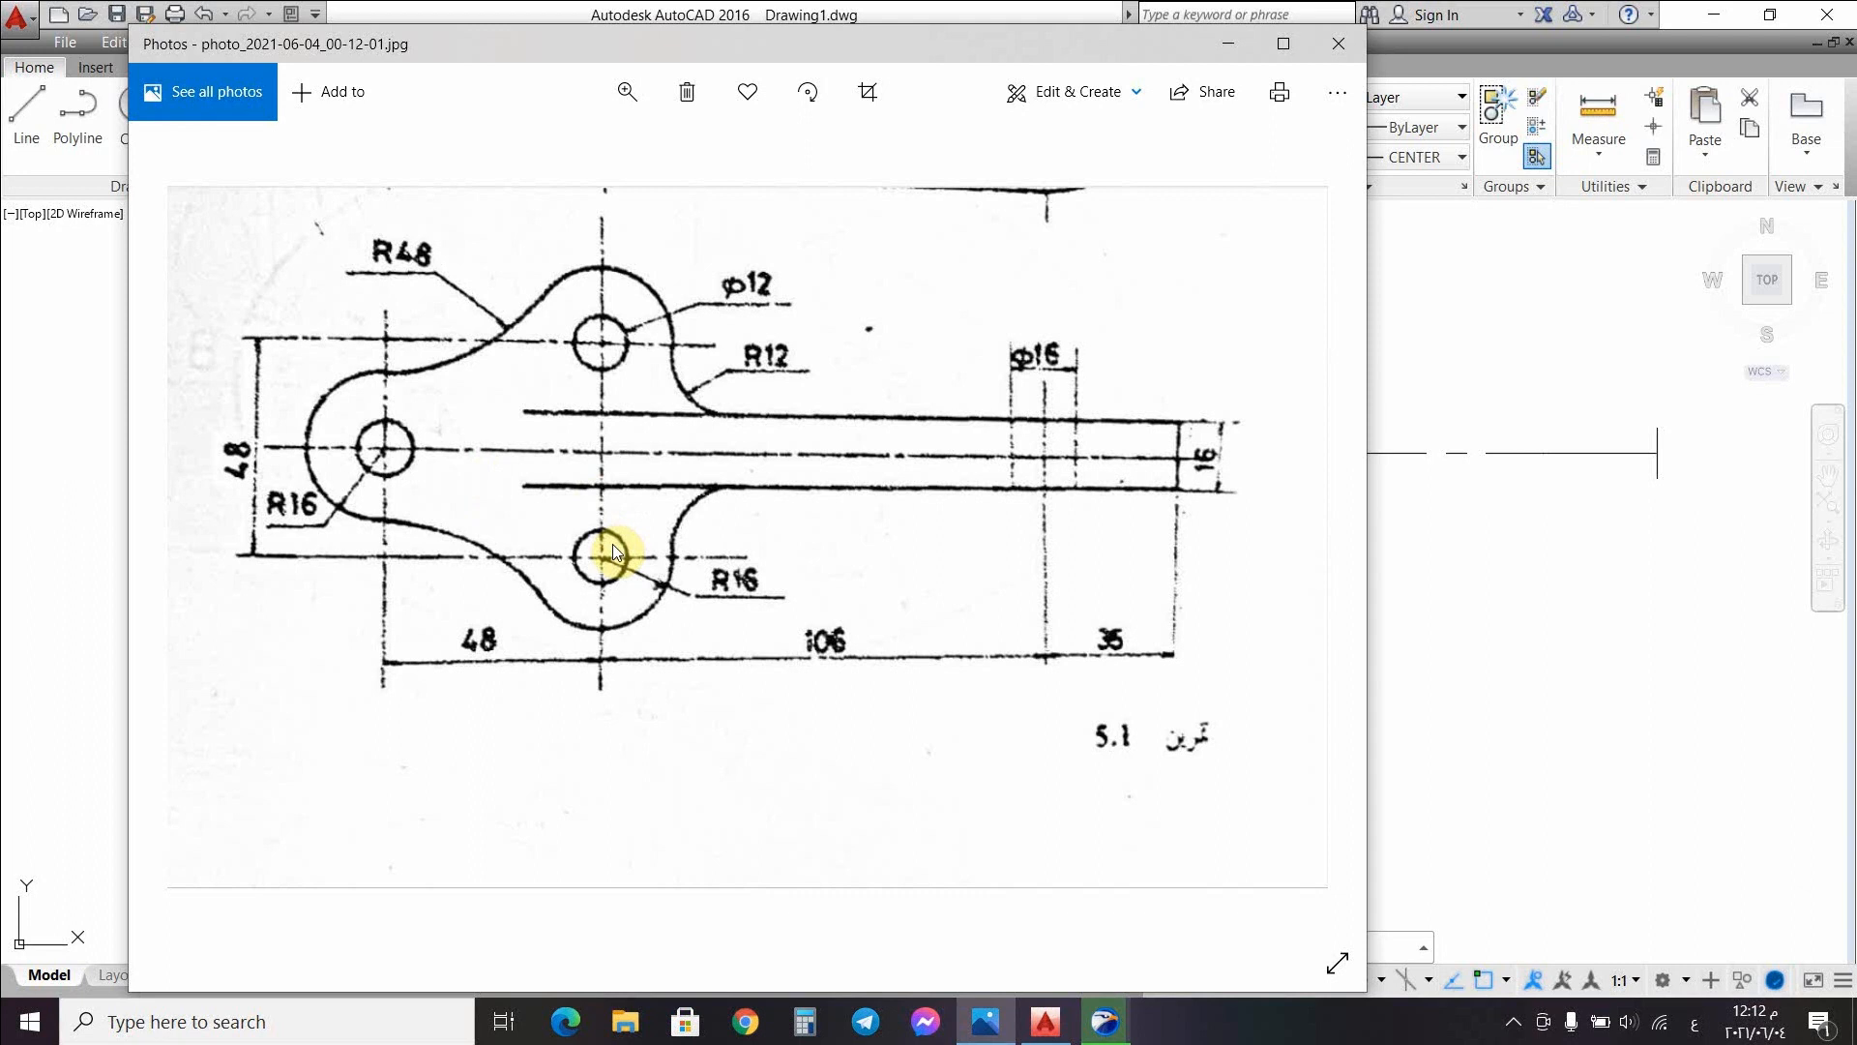
pyautogui.click(1238, 46)
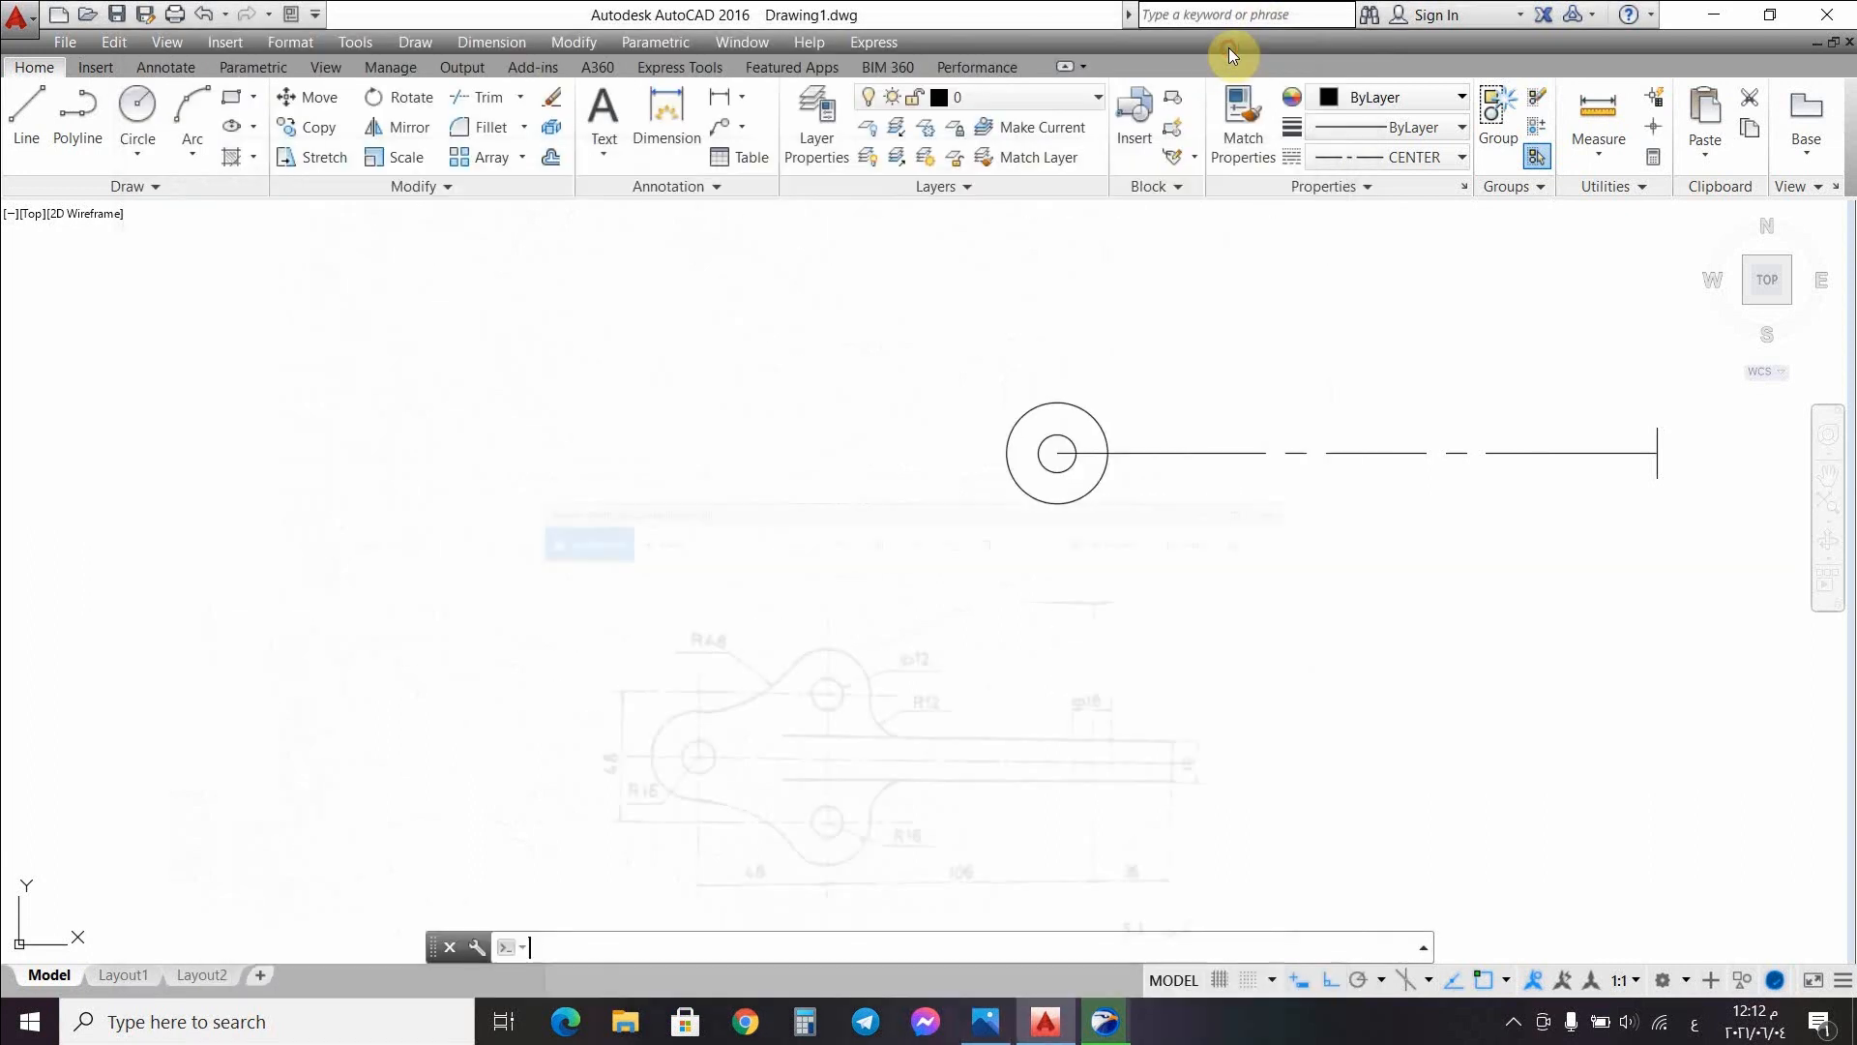
pyautogui.click(39, 116)
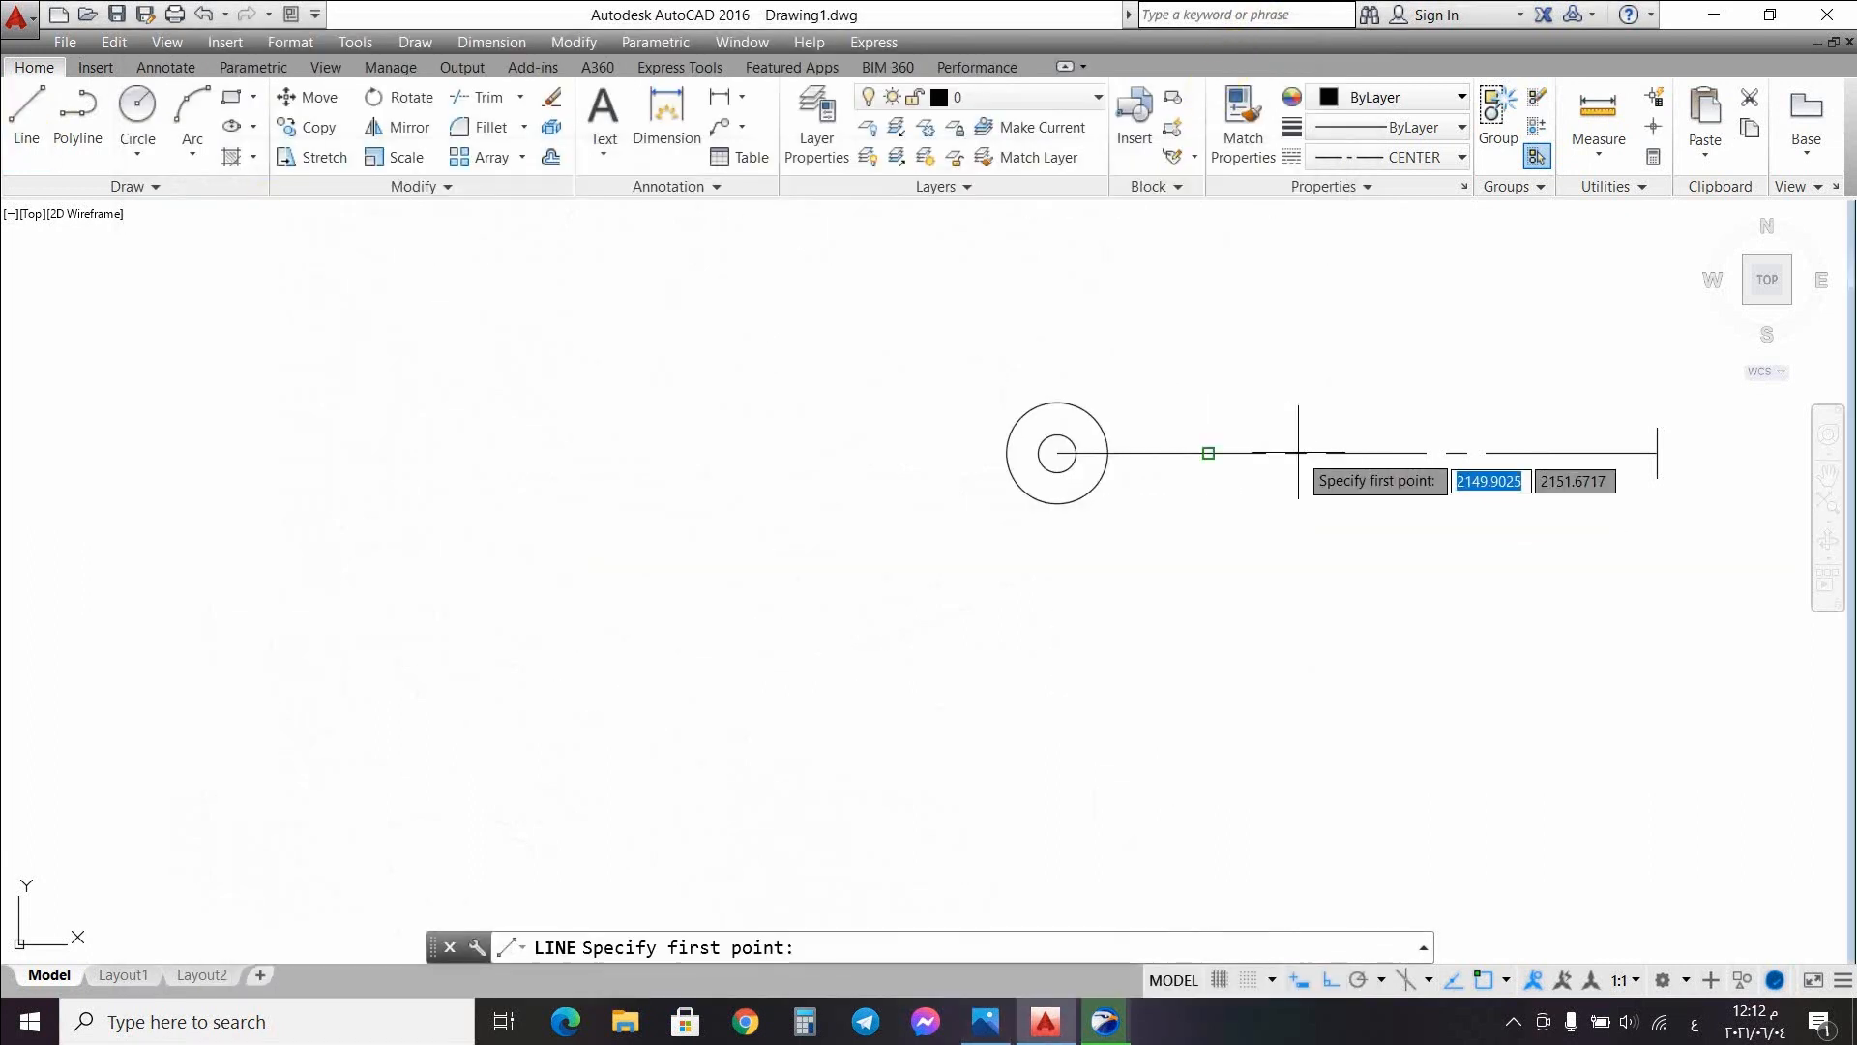
pyautogui.click(1209, 453)
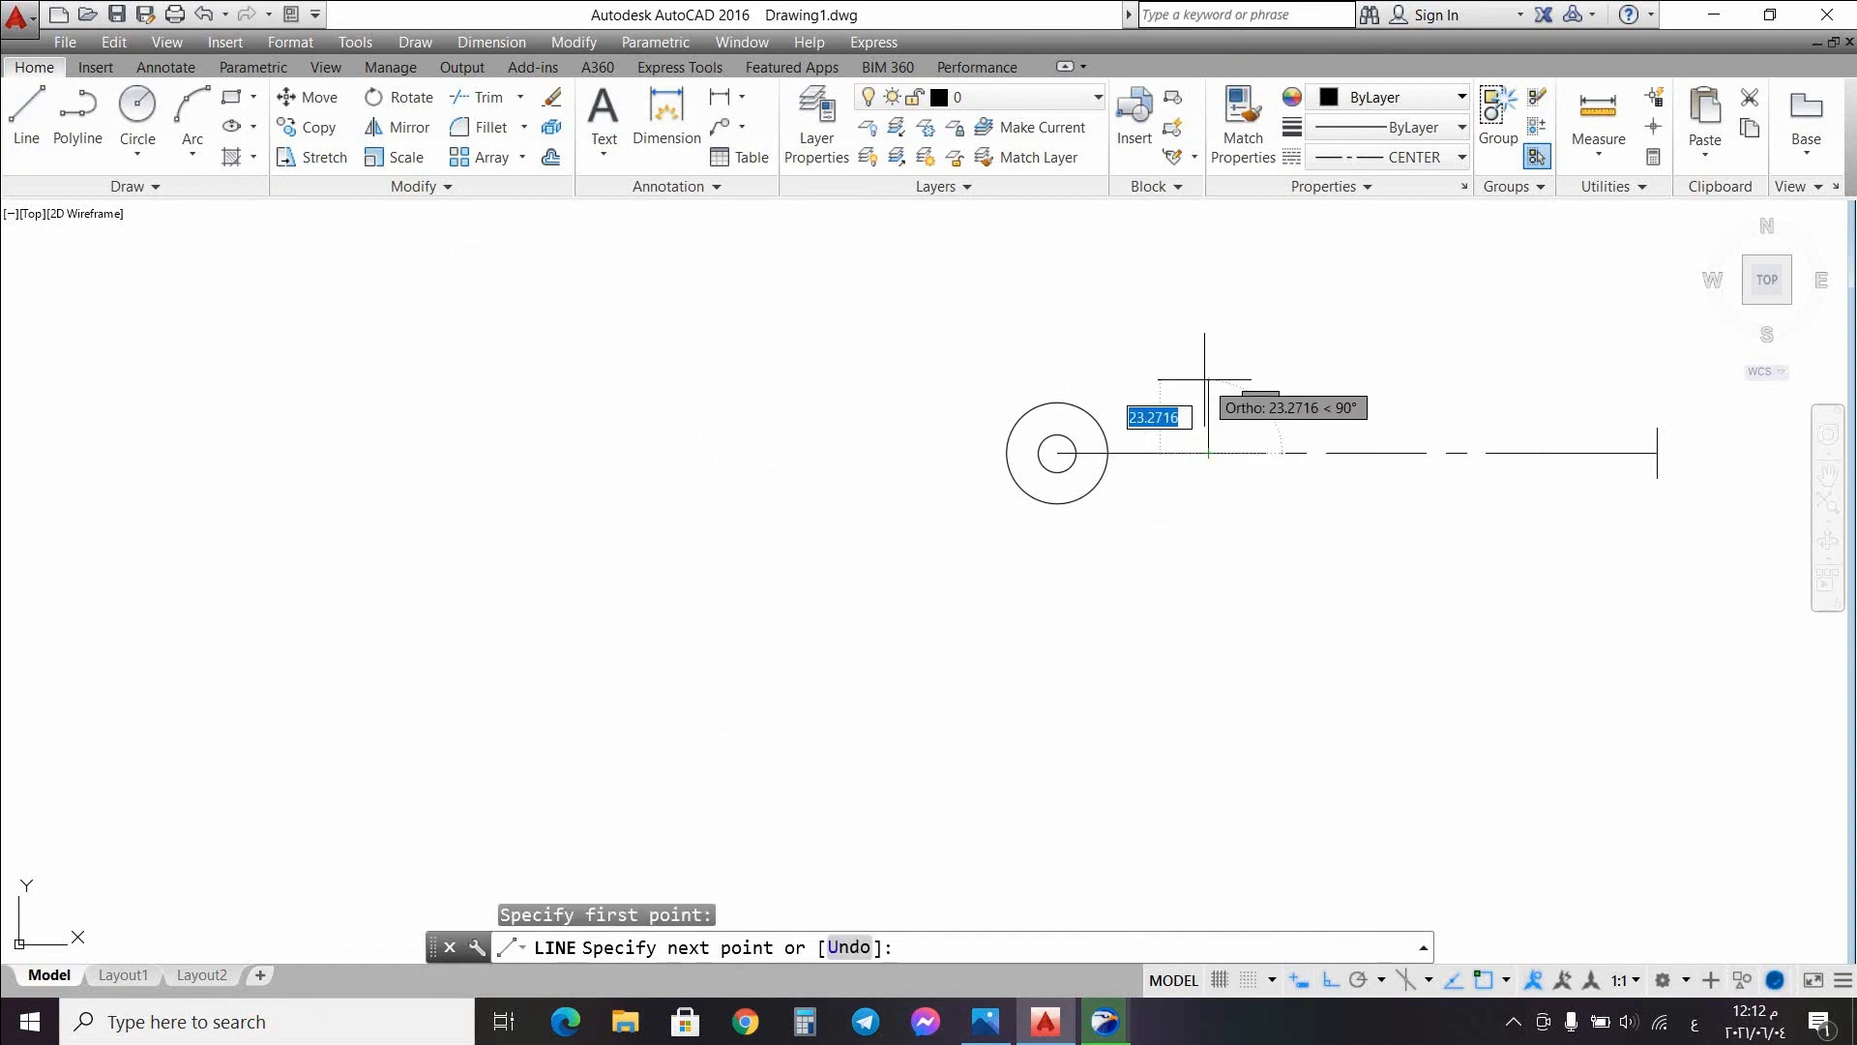
pyautogui.click(985, 1020)
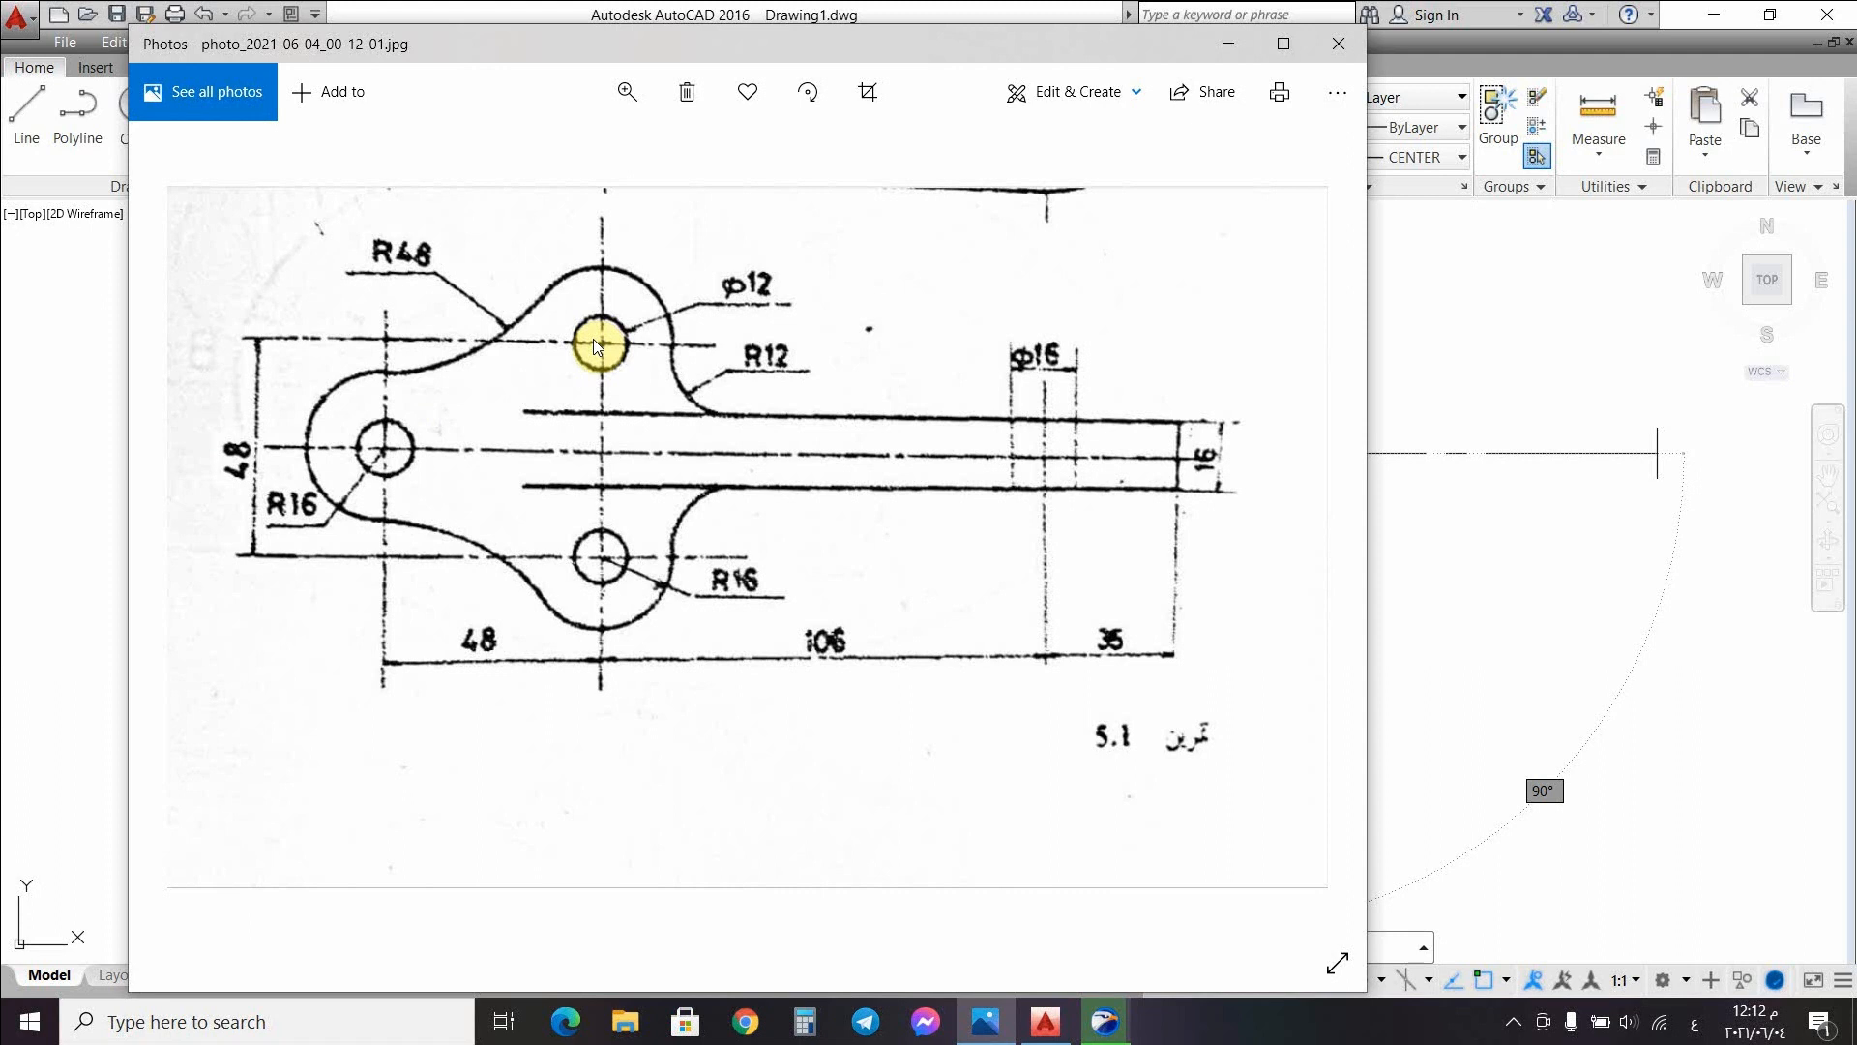
pyautogui.click(1235, 55)
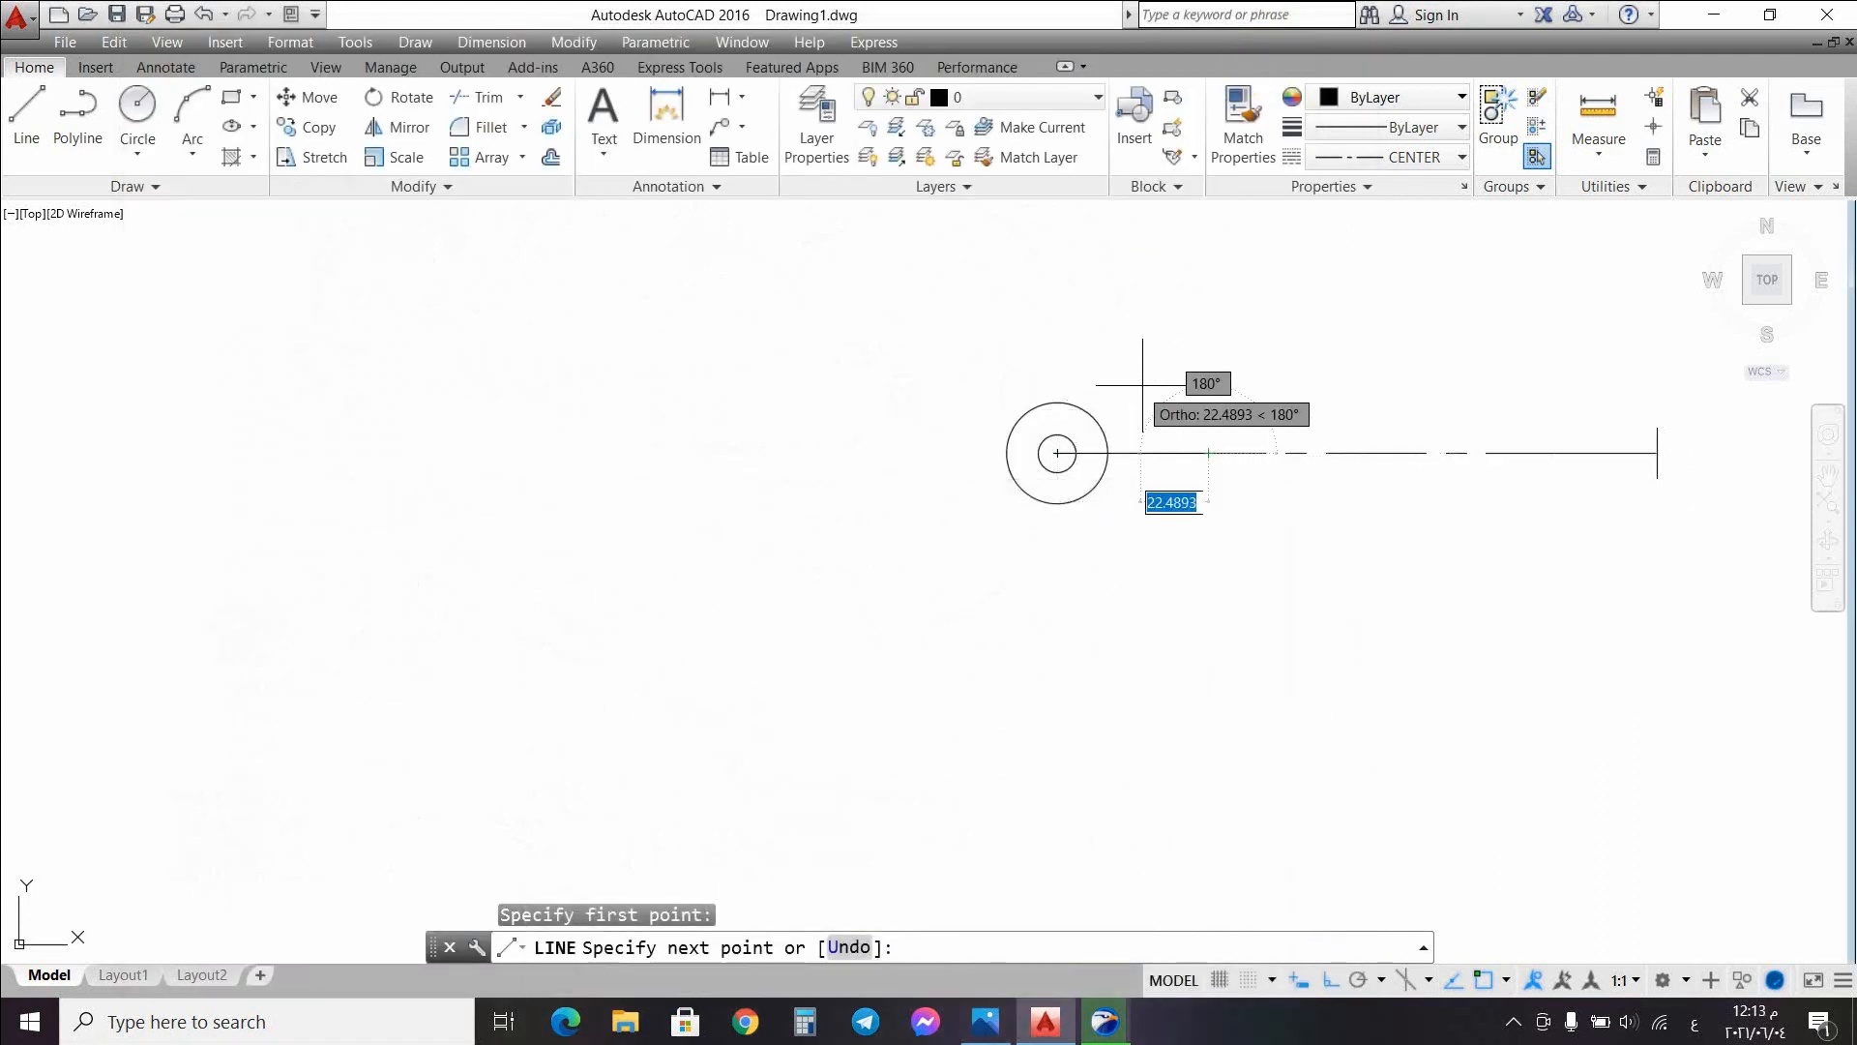
pyautogui.write('24')
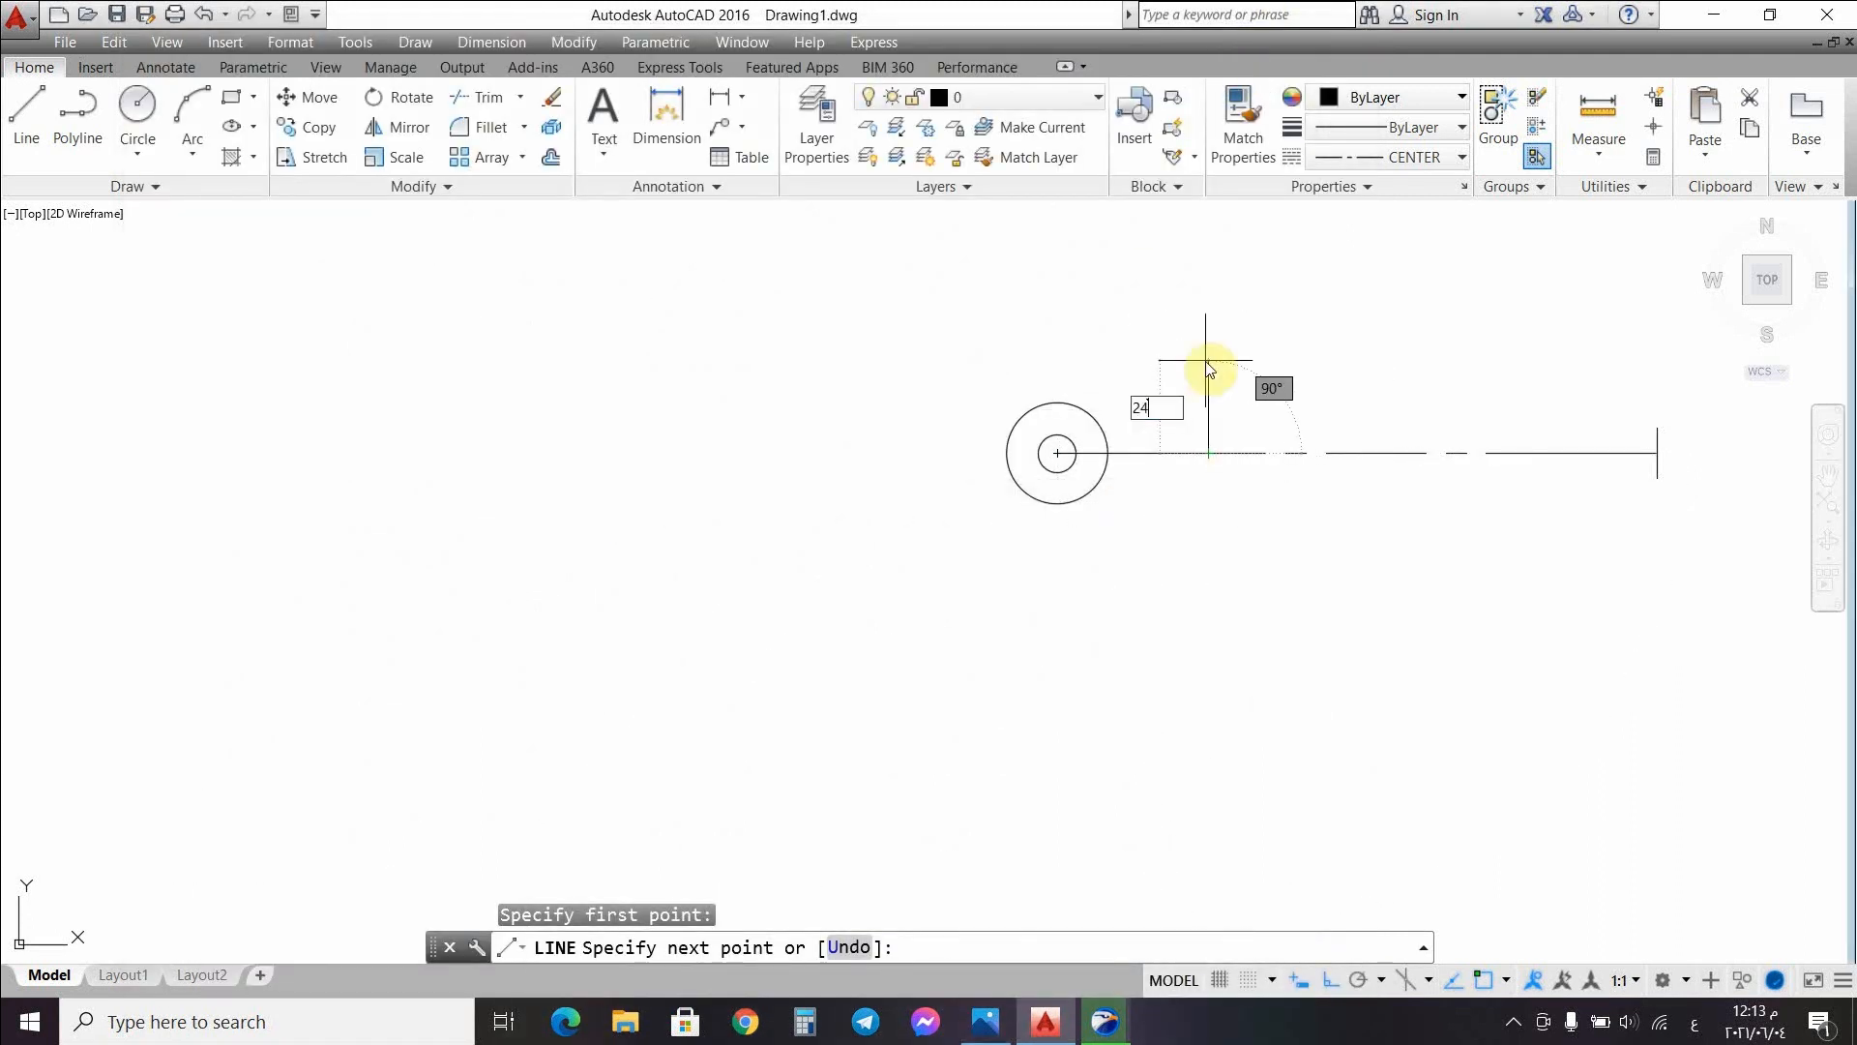
pyautogui.press('Return')
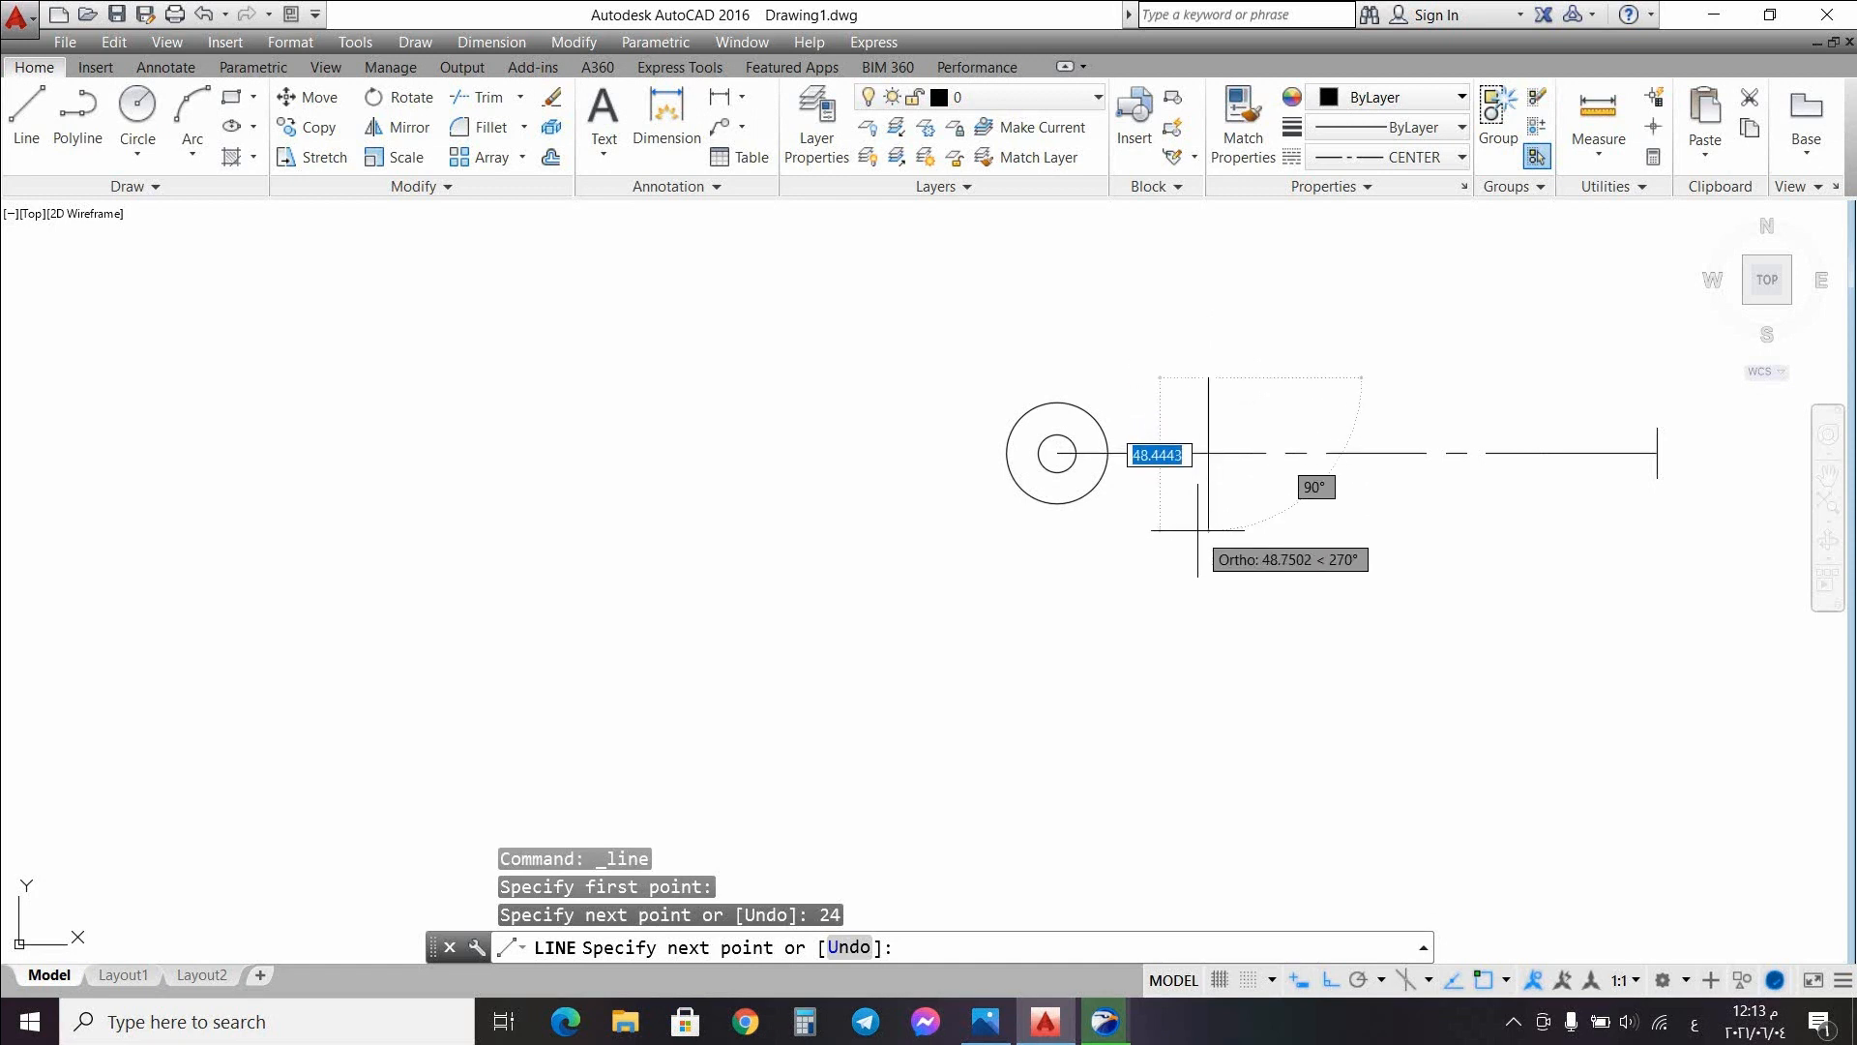
pyautogui.press('Escape')
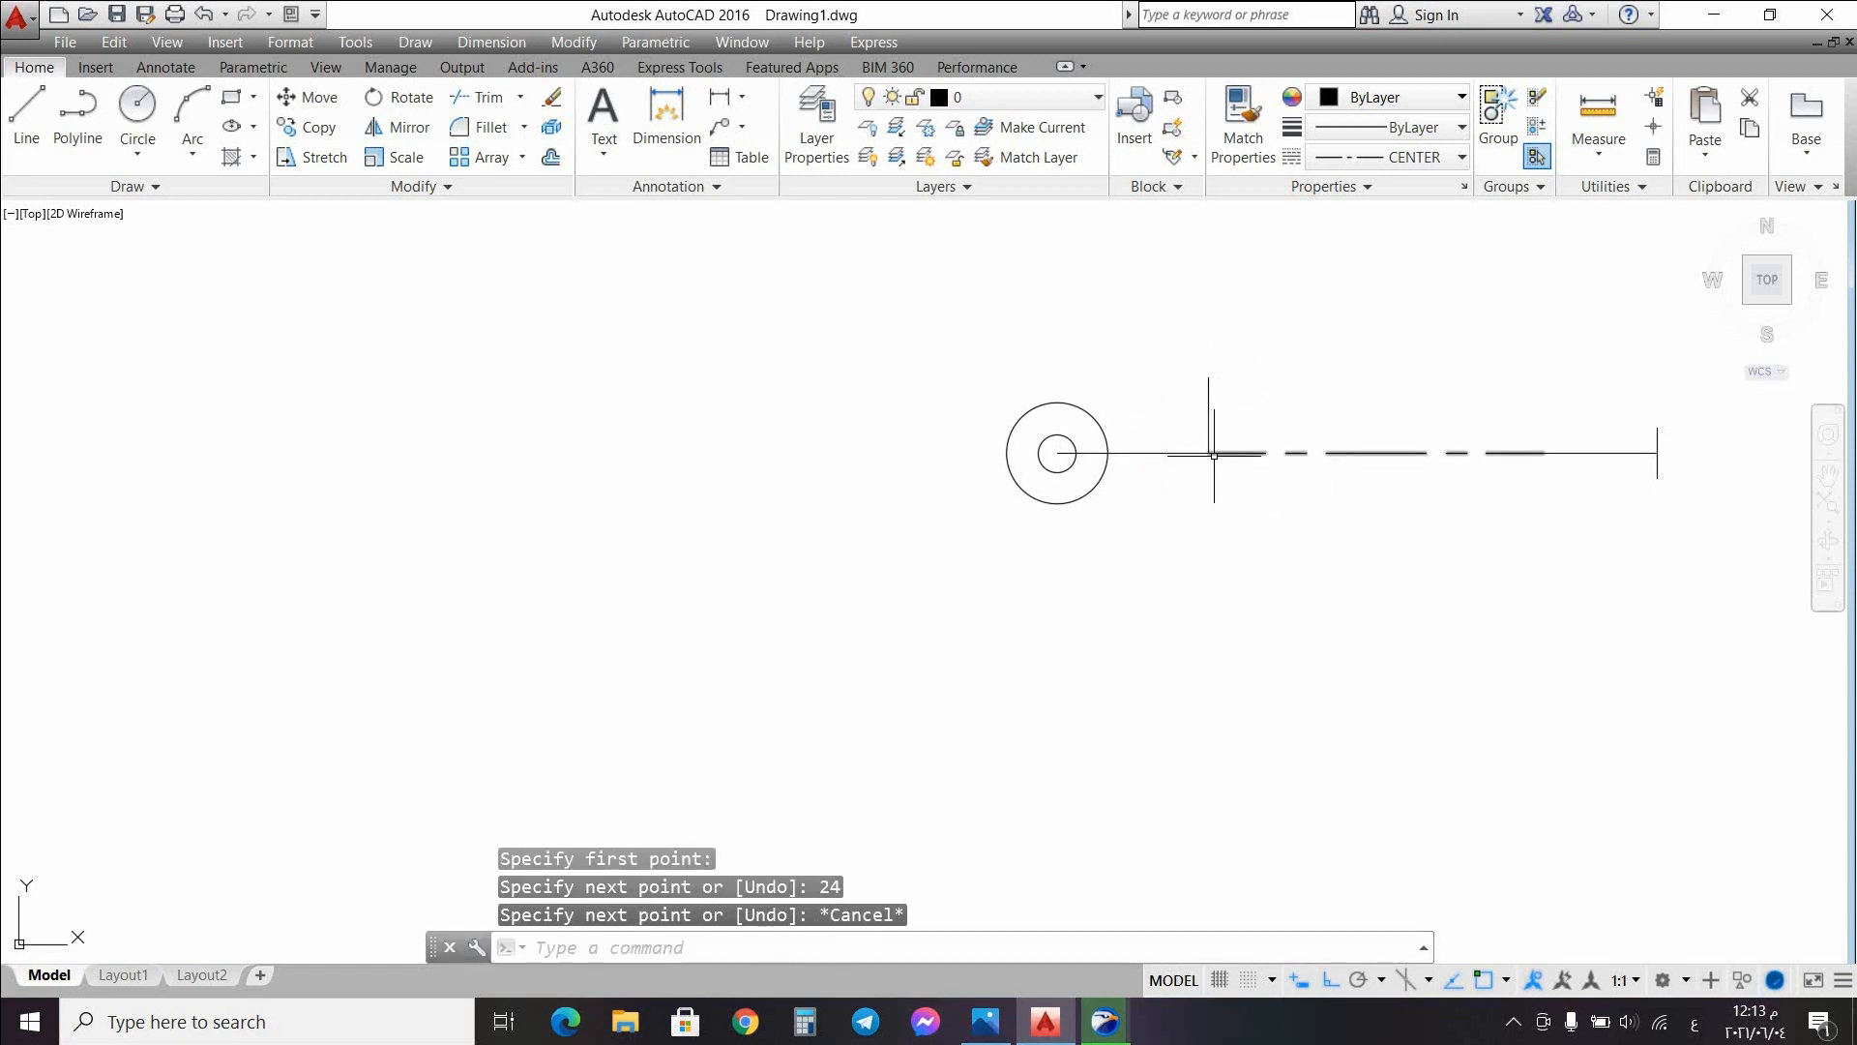
# Step: Set the current linetype to ByLayer and draw a vertical line 24 long downward from the same centerline junction
pyautogui.click(1383, 159)
pyautogui.click(1372, 185)
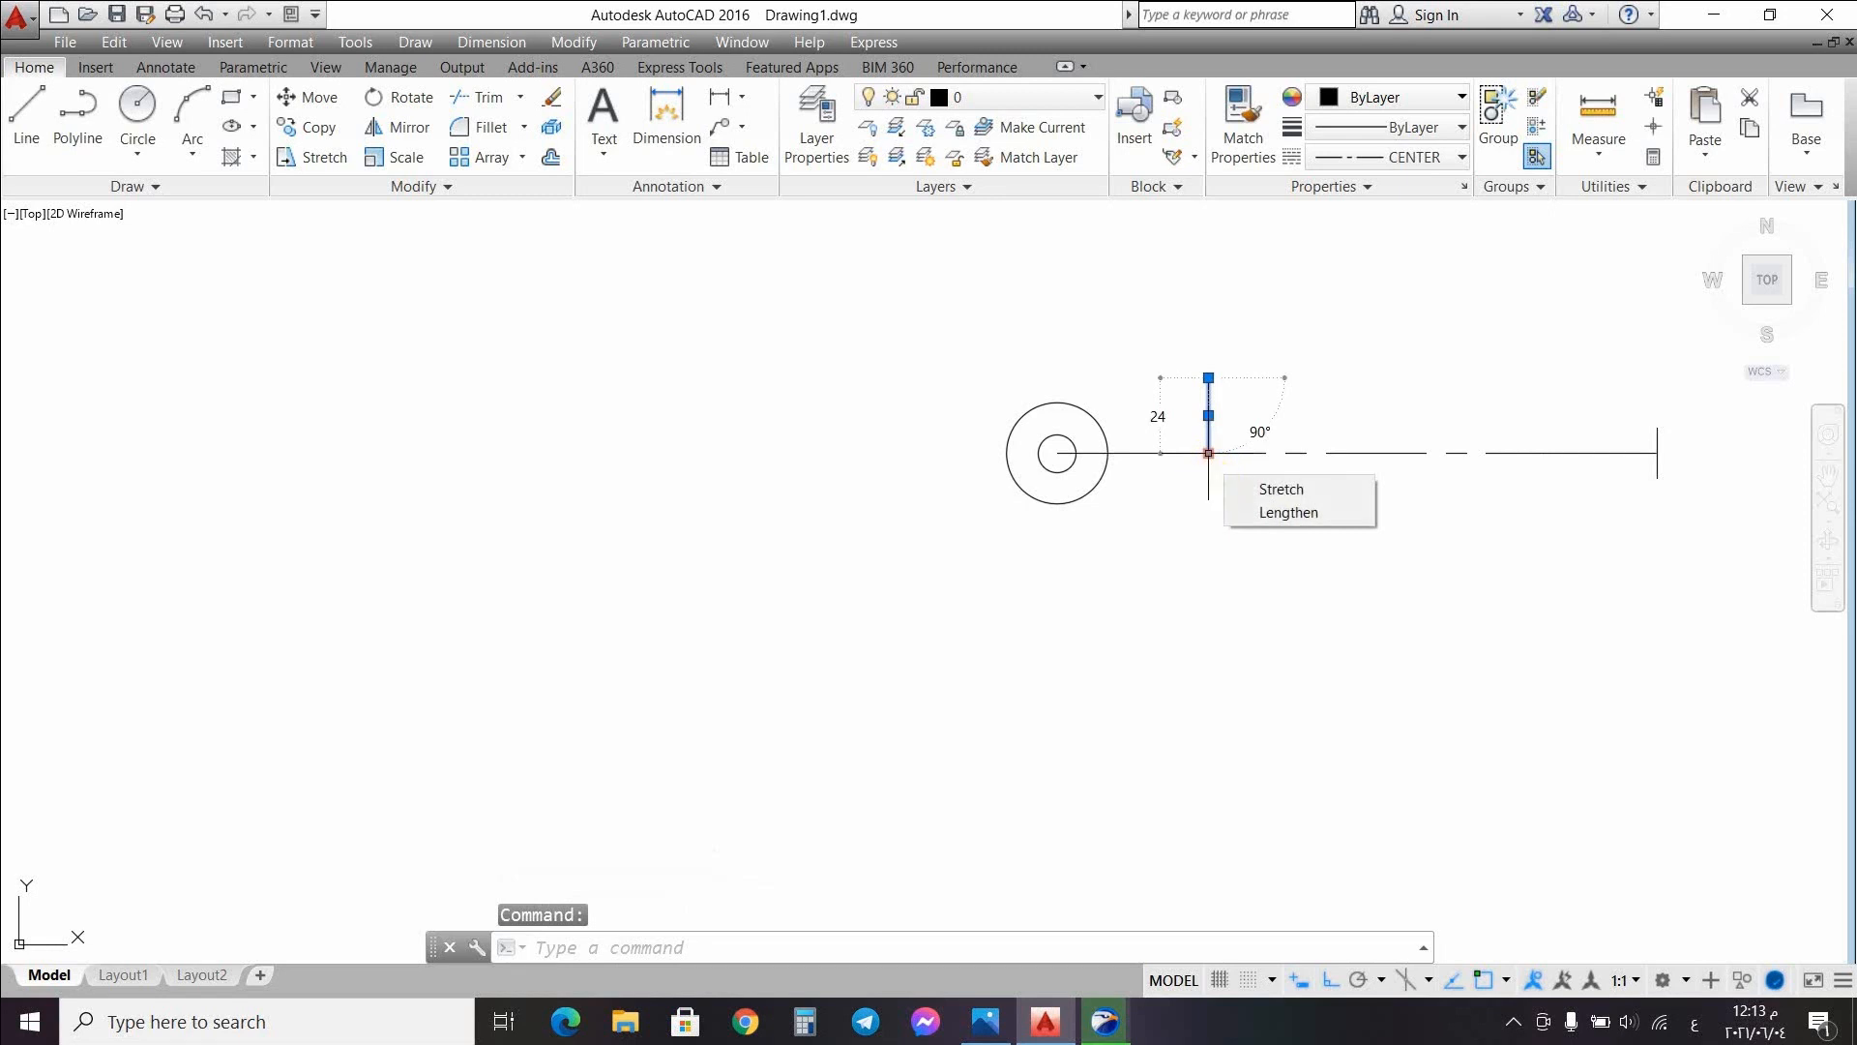
pyautogui.click(1151, 520)
pyautogui.click(27, 116)
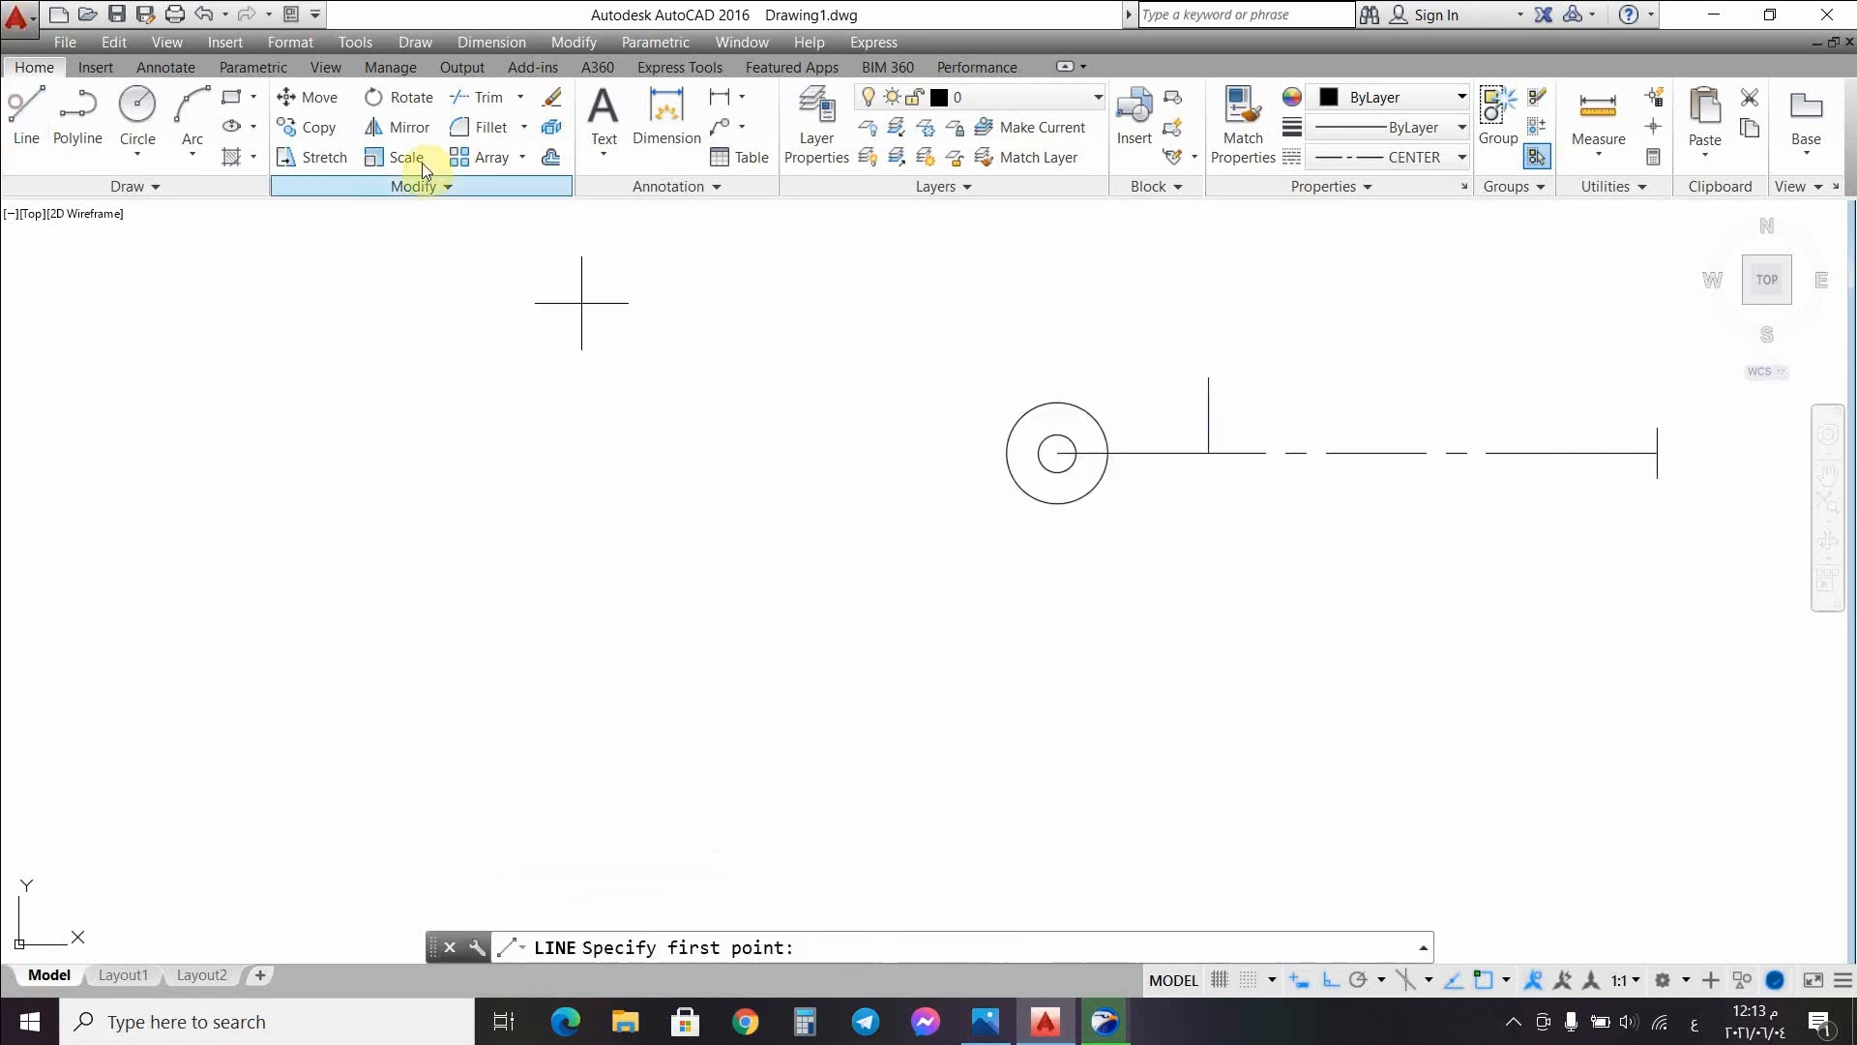
pyautogui.click(1208, 452)
pyautogui.write('24')
pyautogui.press('Return')
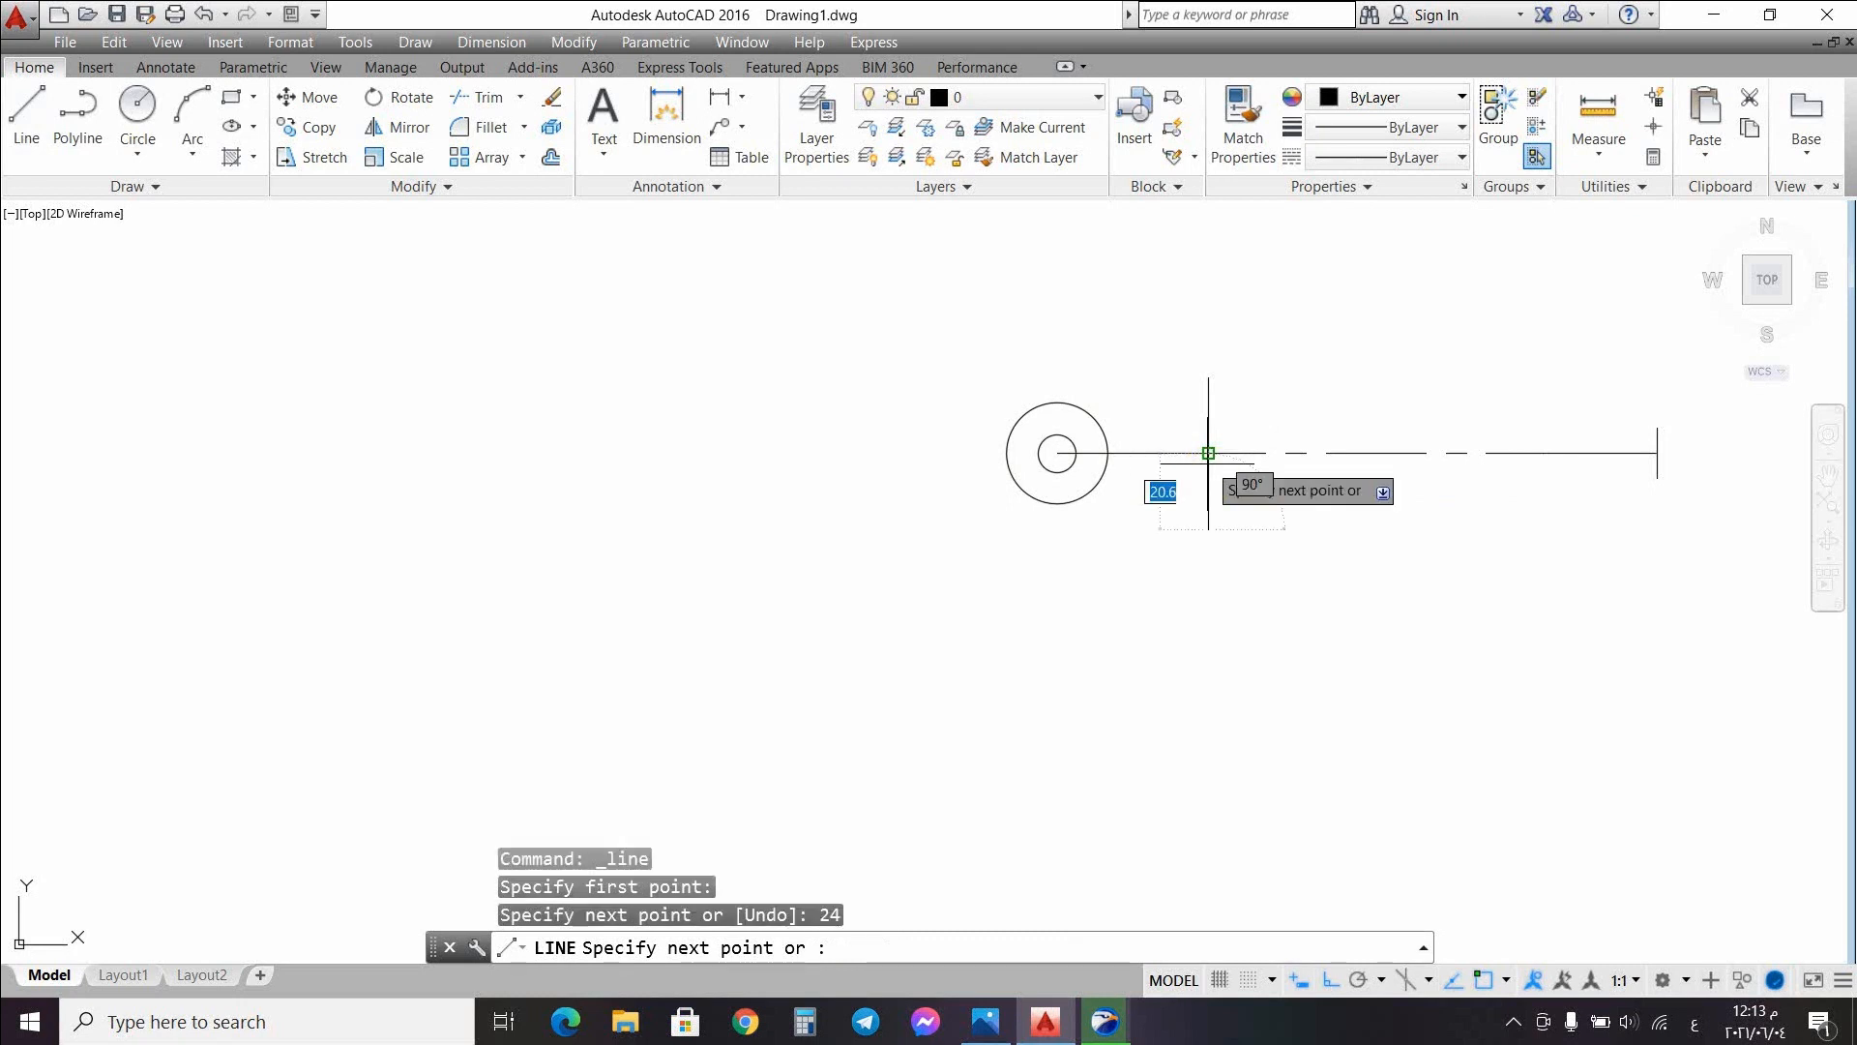
pyautogui.press('Escape')
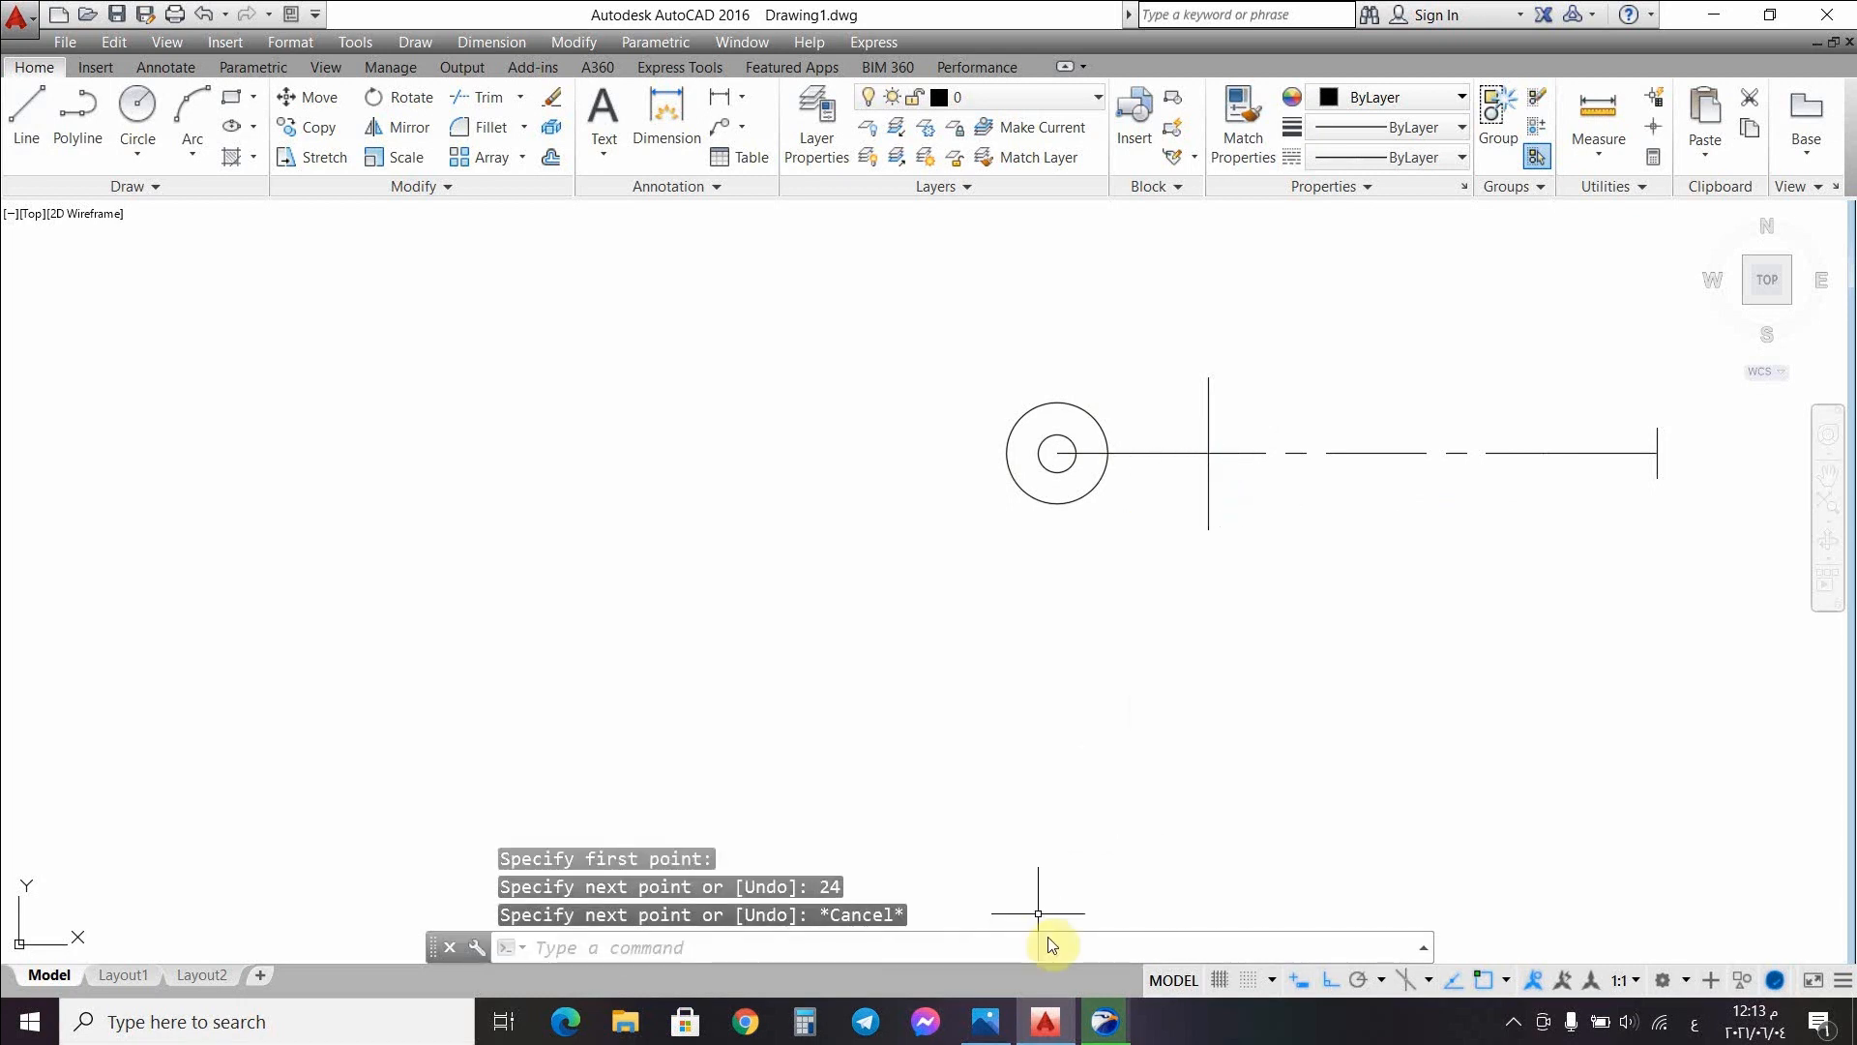
# Step: Check the hole size in the reference drawing and draw a circle of radius 6 at the upper end of the vertical line
pyautogui.click(990, 1037)
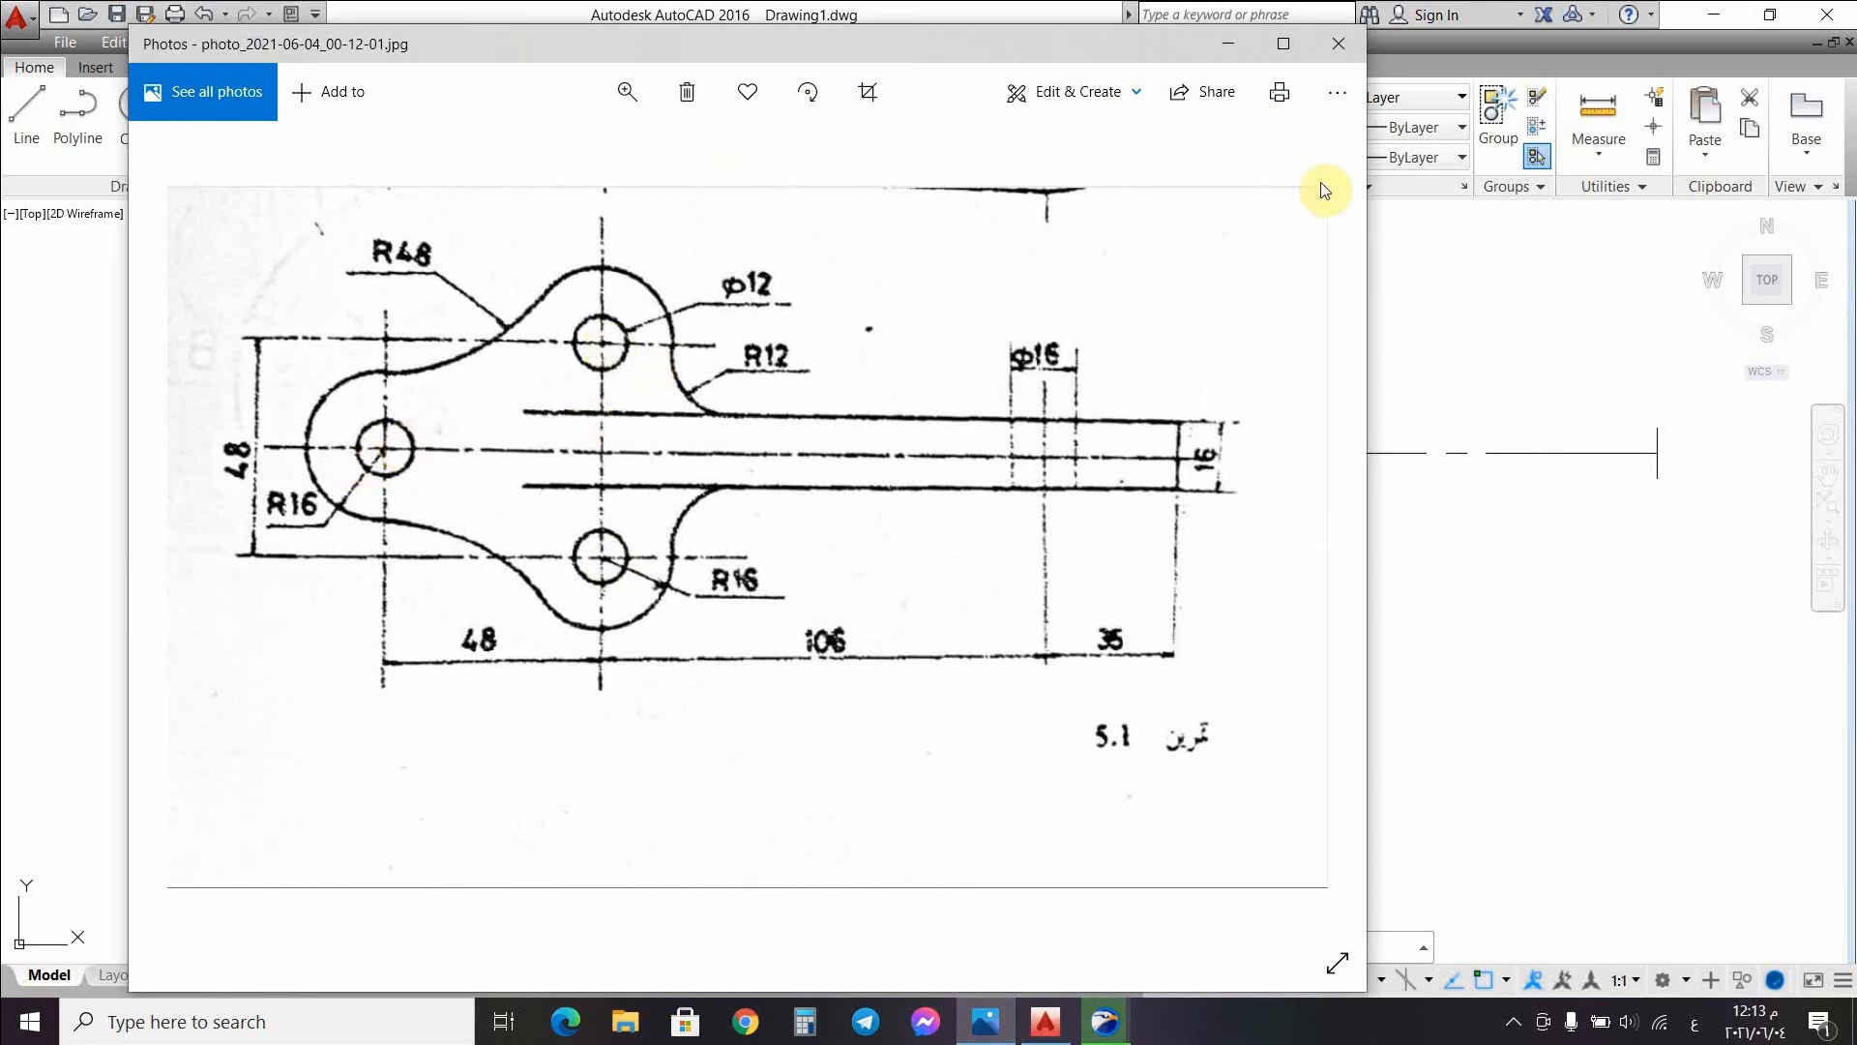
pyautogui.click(1228, 43)
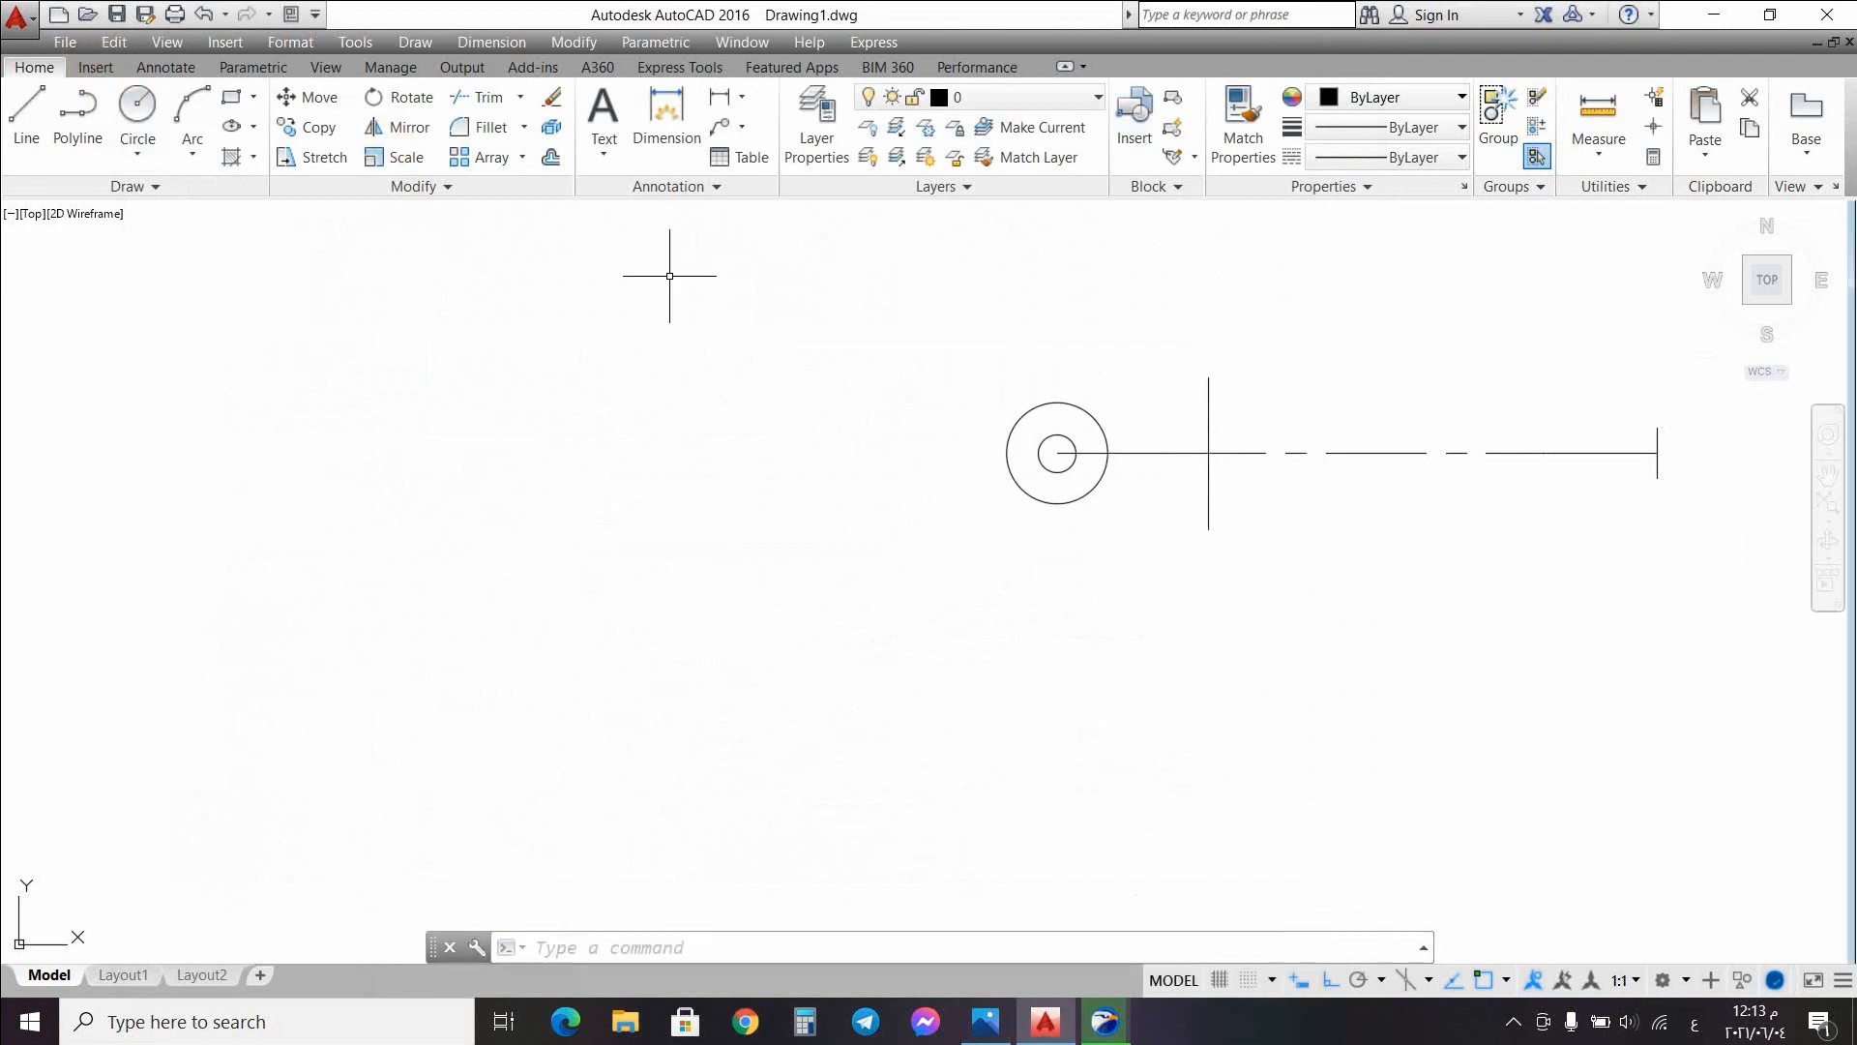
pyautogui.click(1208, 379)
pyautogui.click(133, 105)
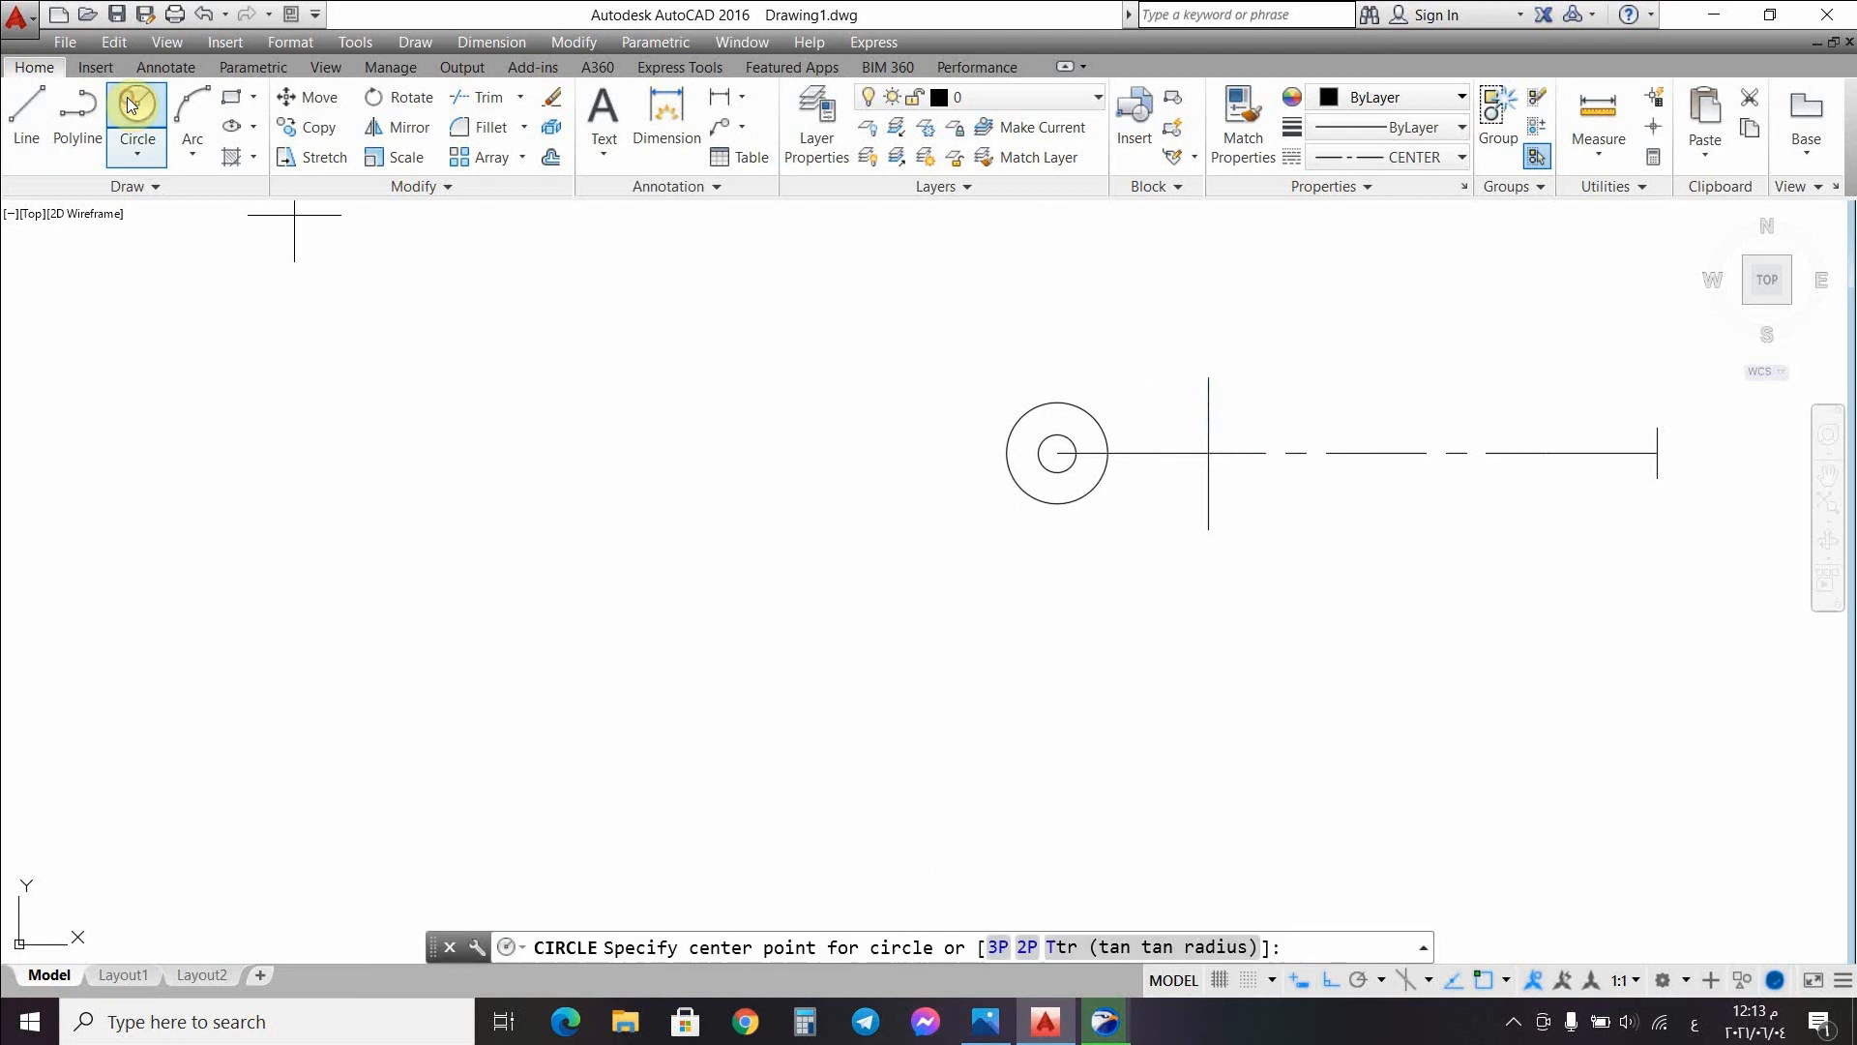
pyautogui.click(1209, 377)
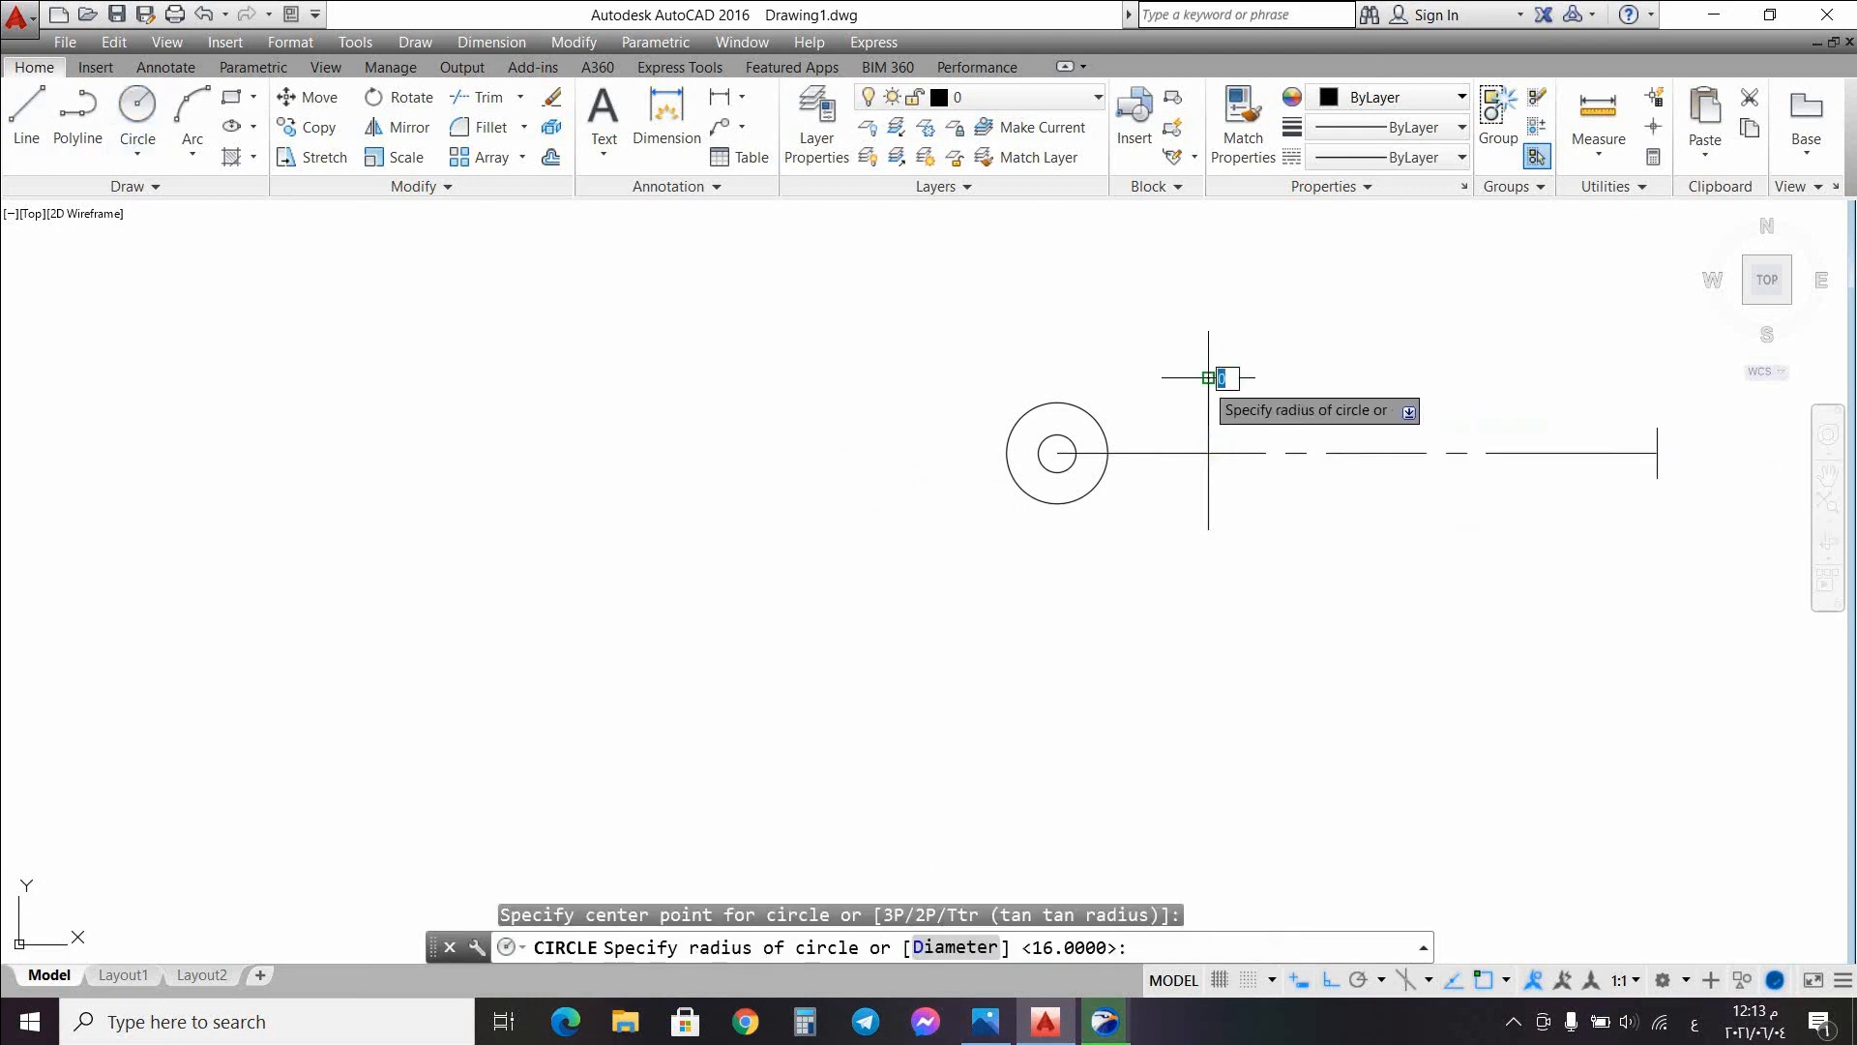
pyautogui.click(1208, 379)
pyautogui.write('6')
pyautogui.press('Return')
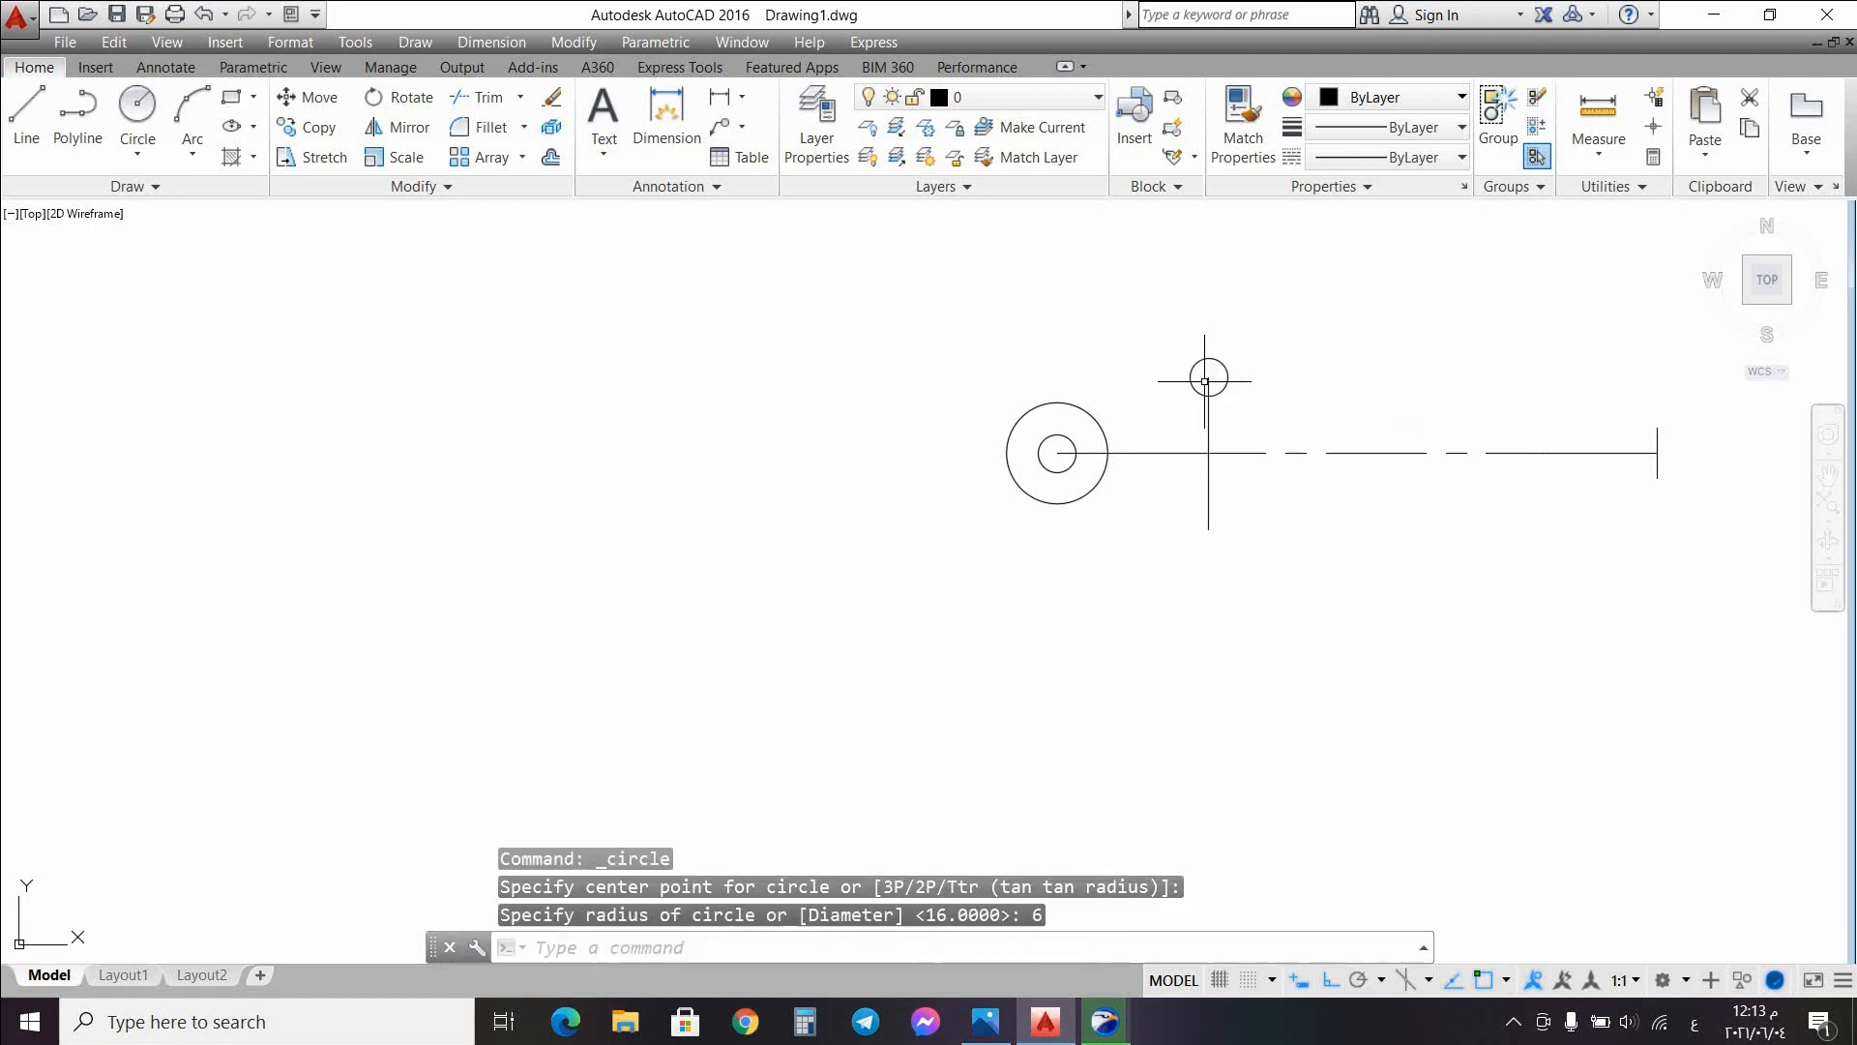
# Step: Draw a circle of radius 16 centered on the upper end of the vertical line, concentric with the upper hole
pyautogui.click(137, 111)
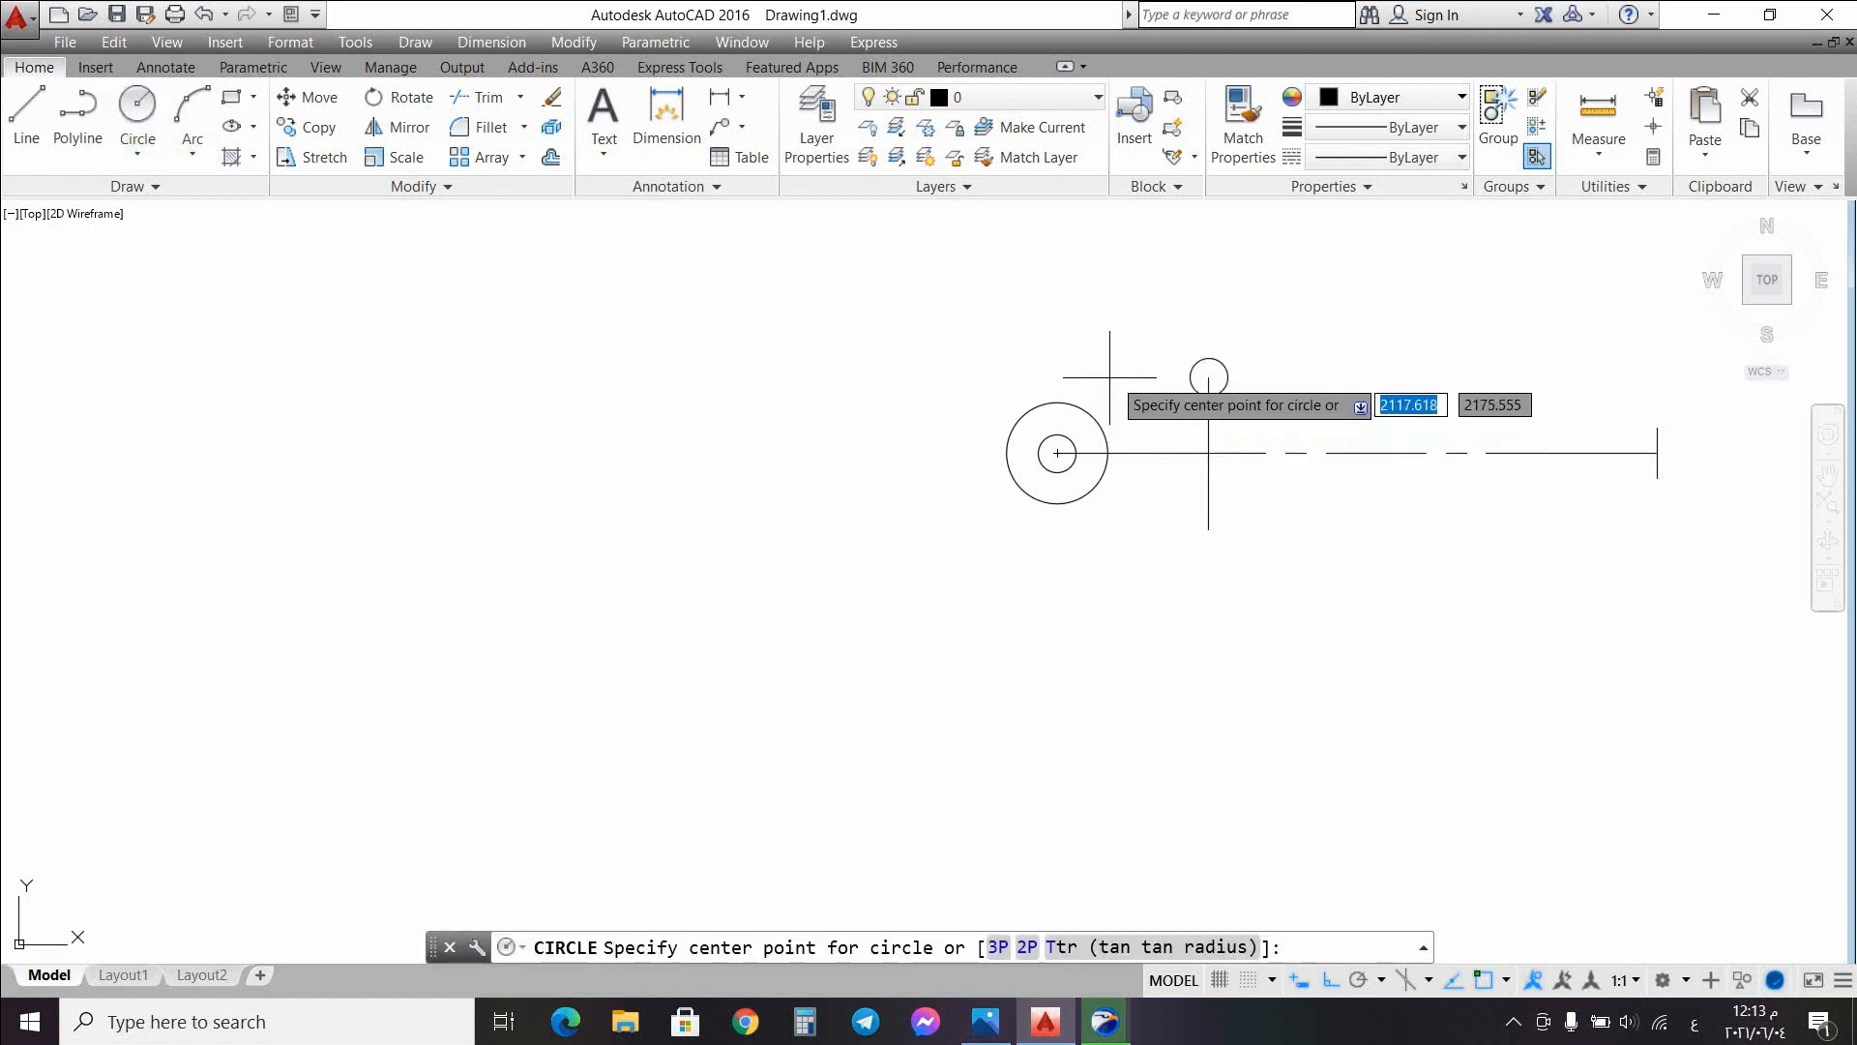
pyautogui.click(1209, 379)
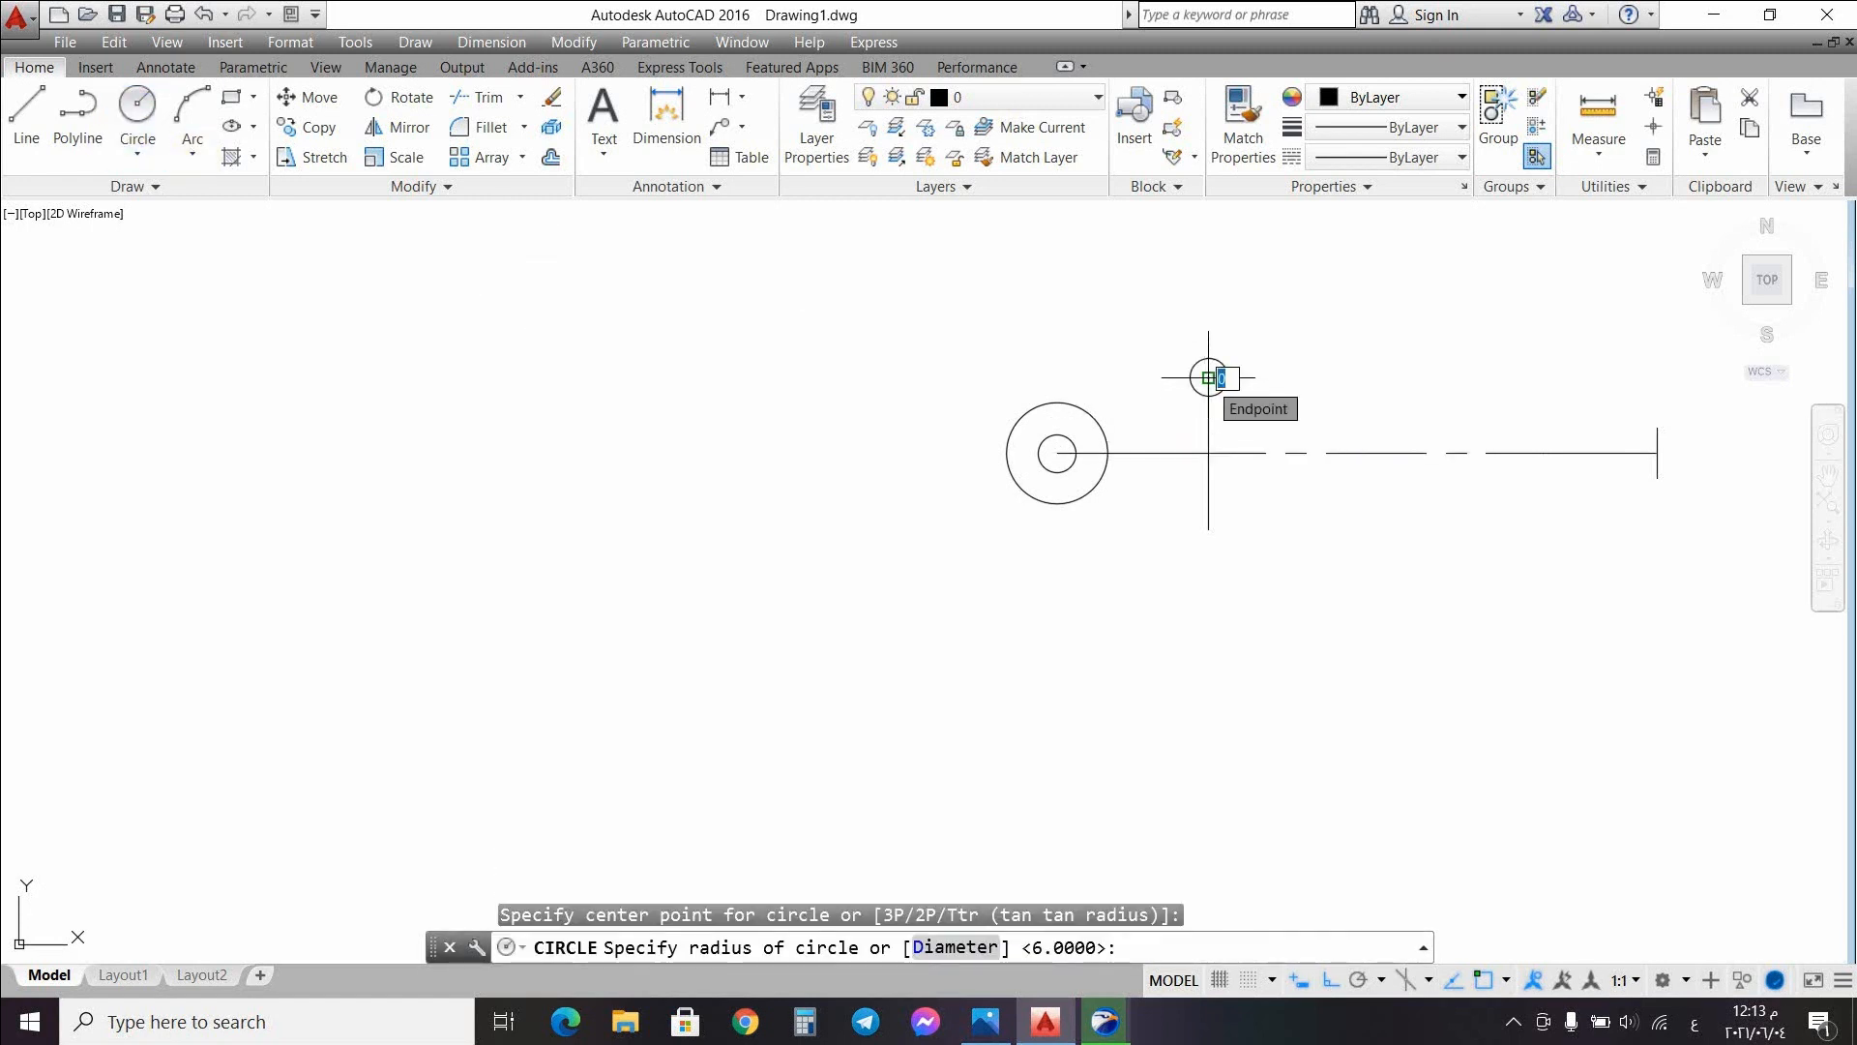
pyautogui.write('16')
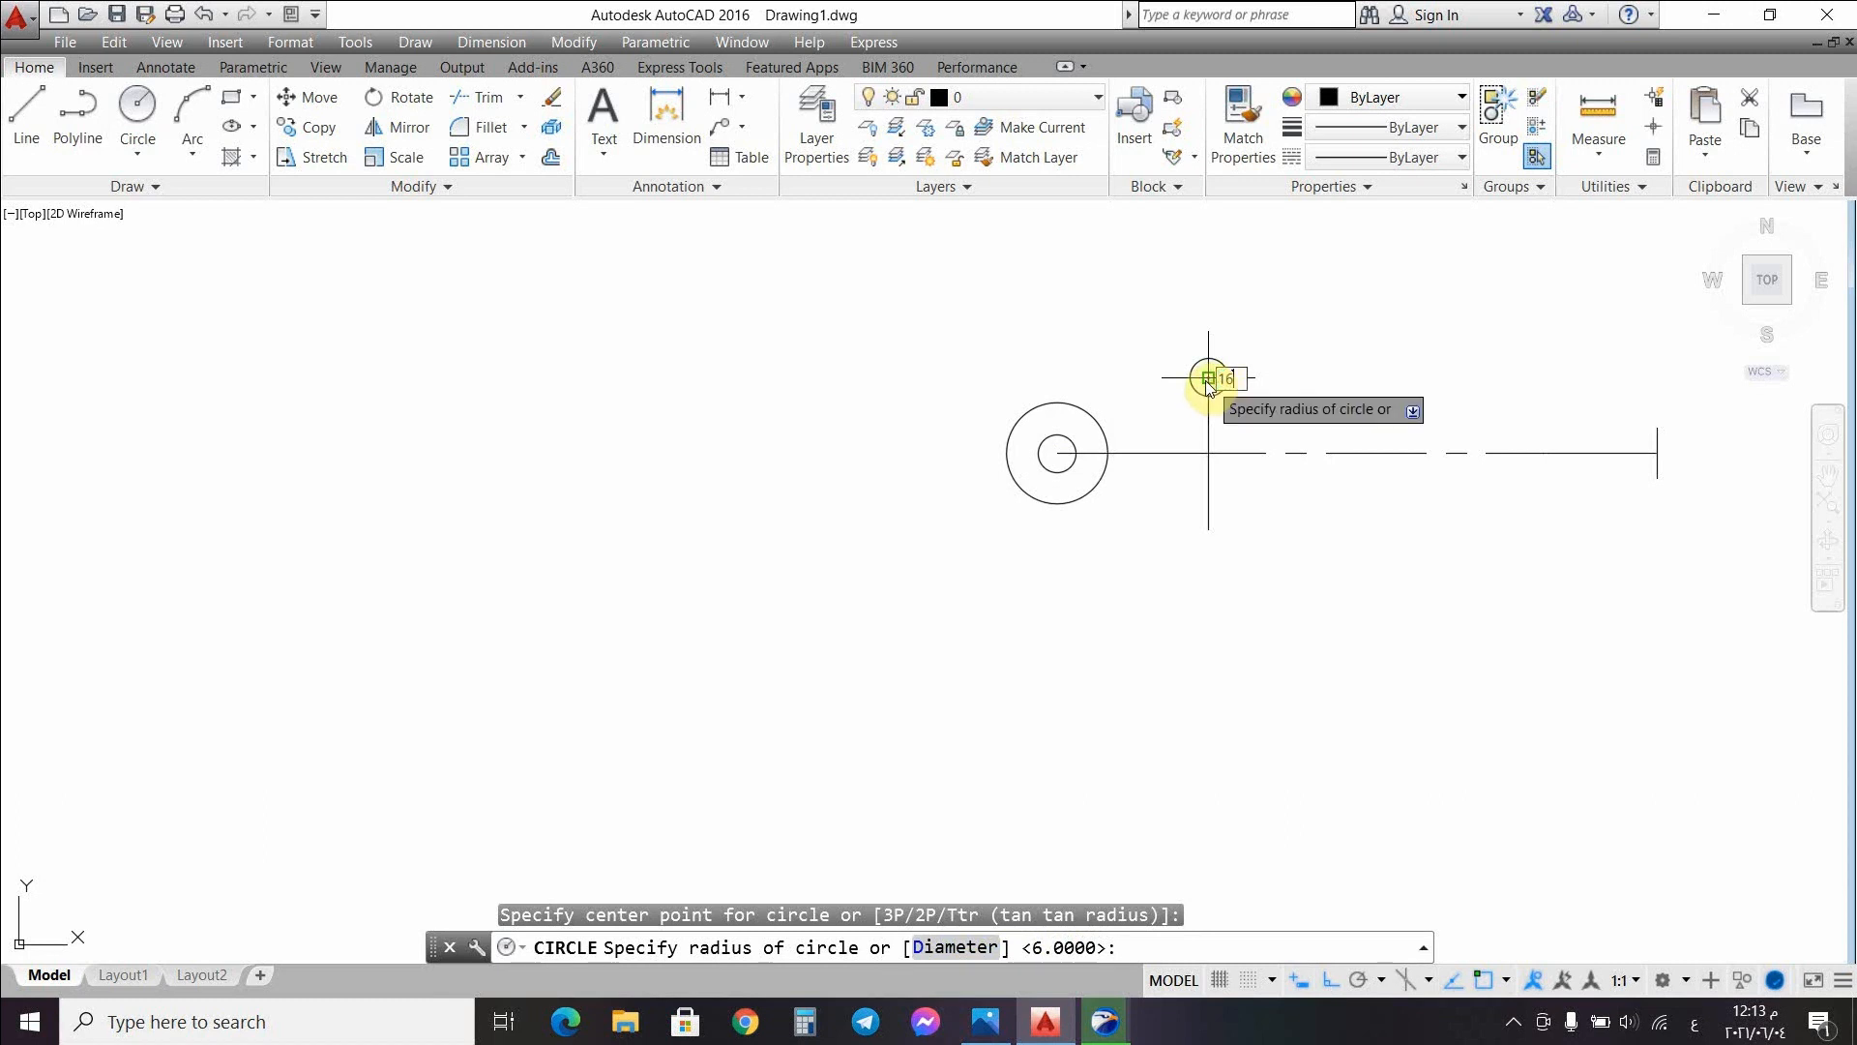
pyautogui.press('Return')
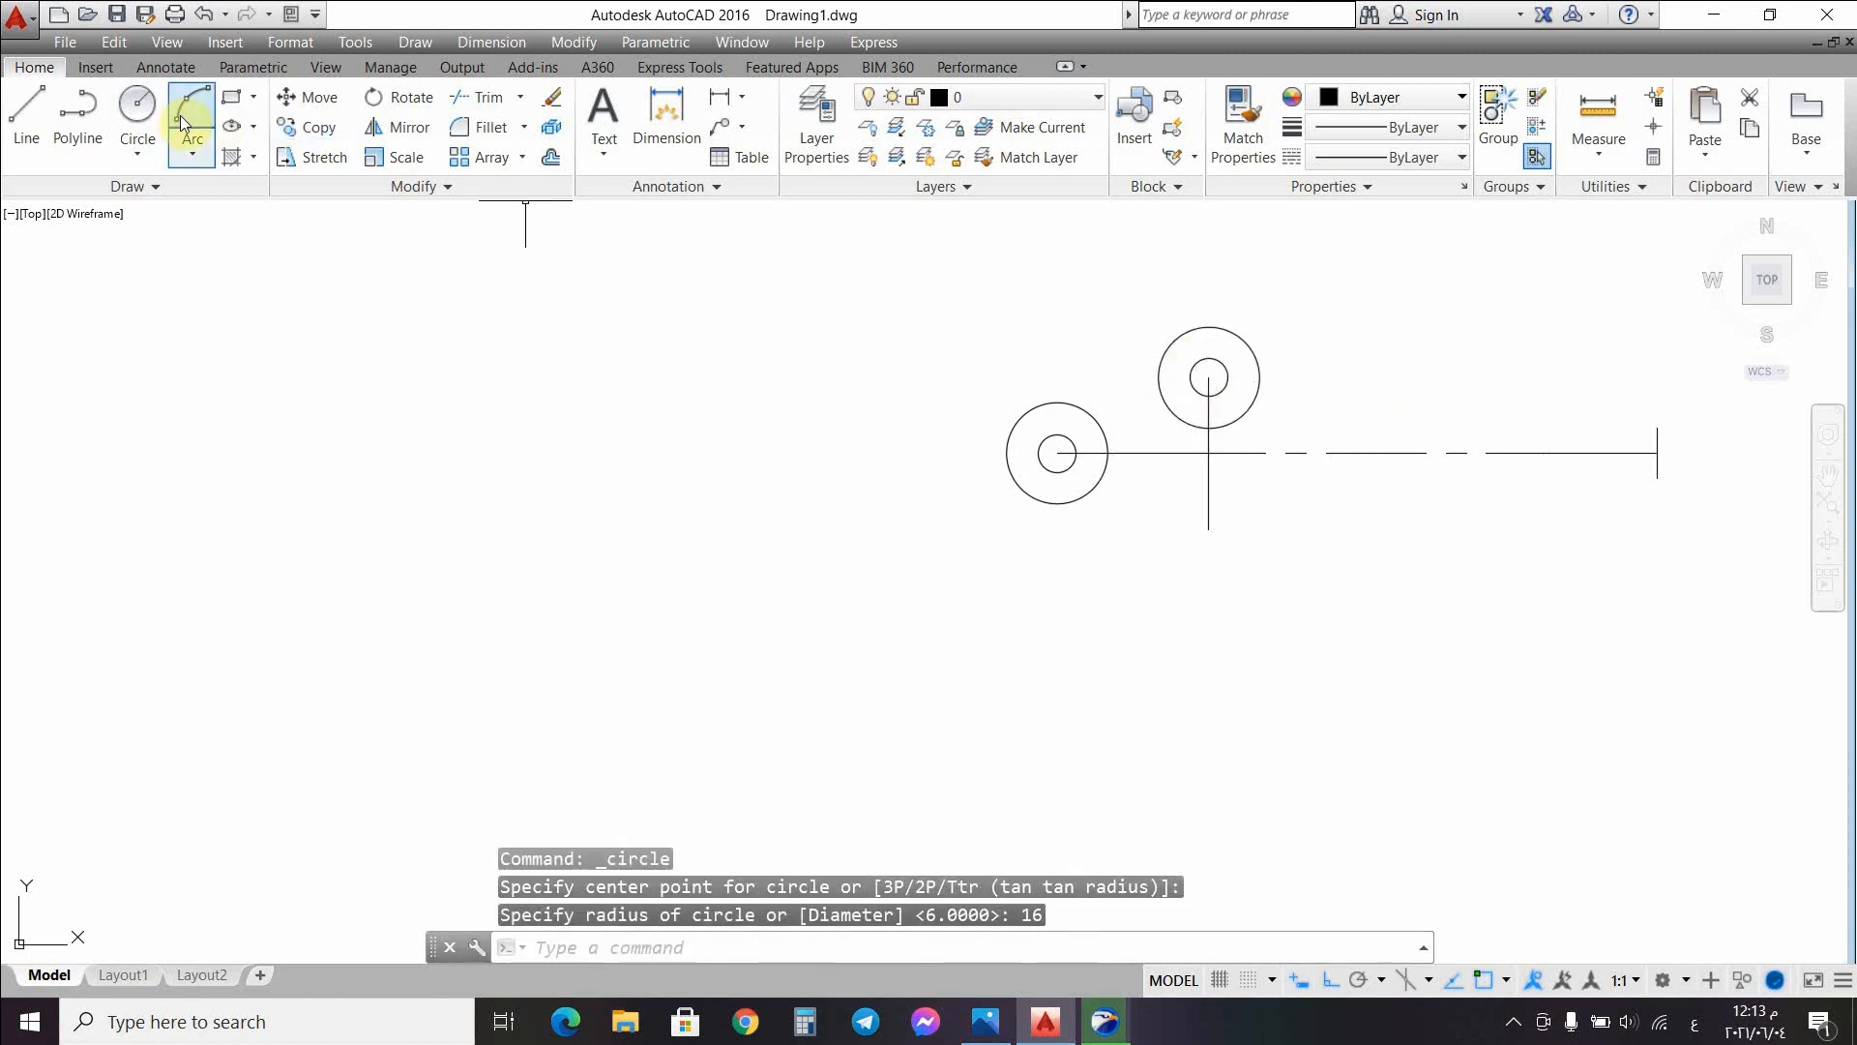
# Step: Draw two concentric circles of radius 6 and 16 centered on the lower end of the vertical line
pyautogui.click(136, 104)
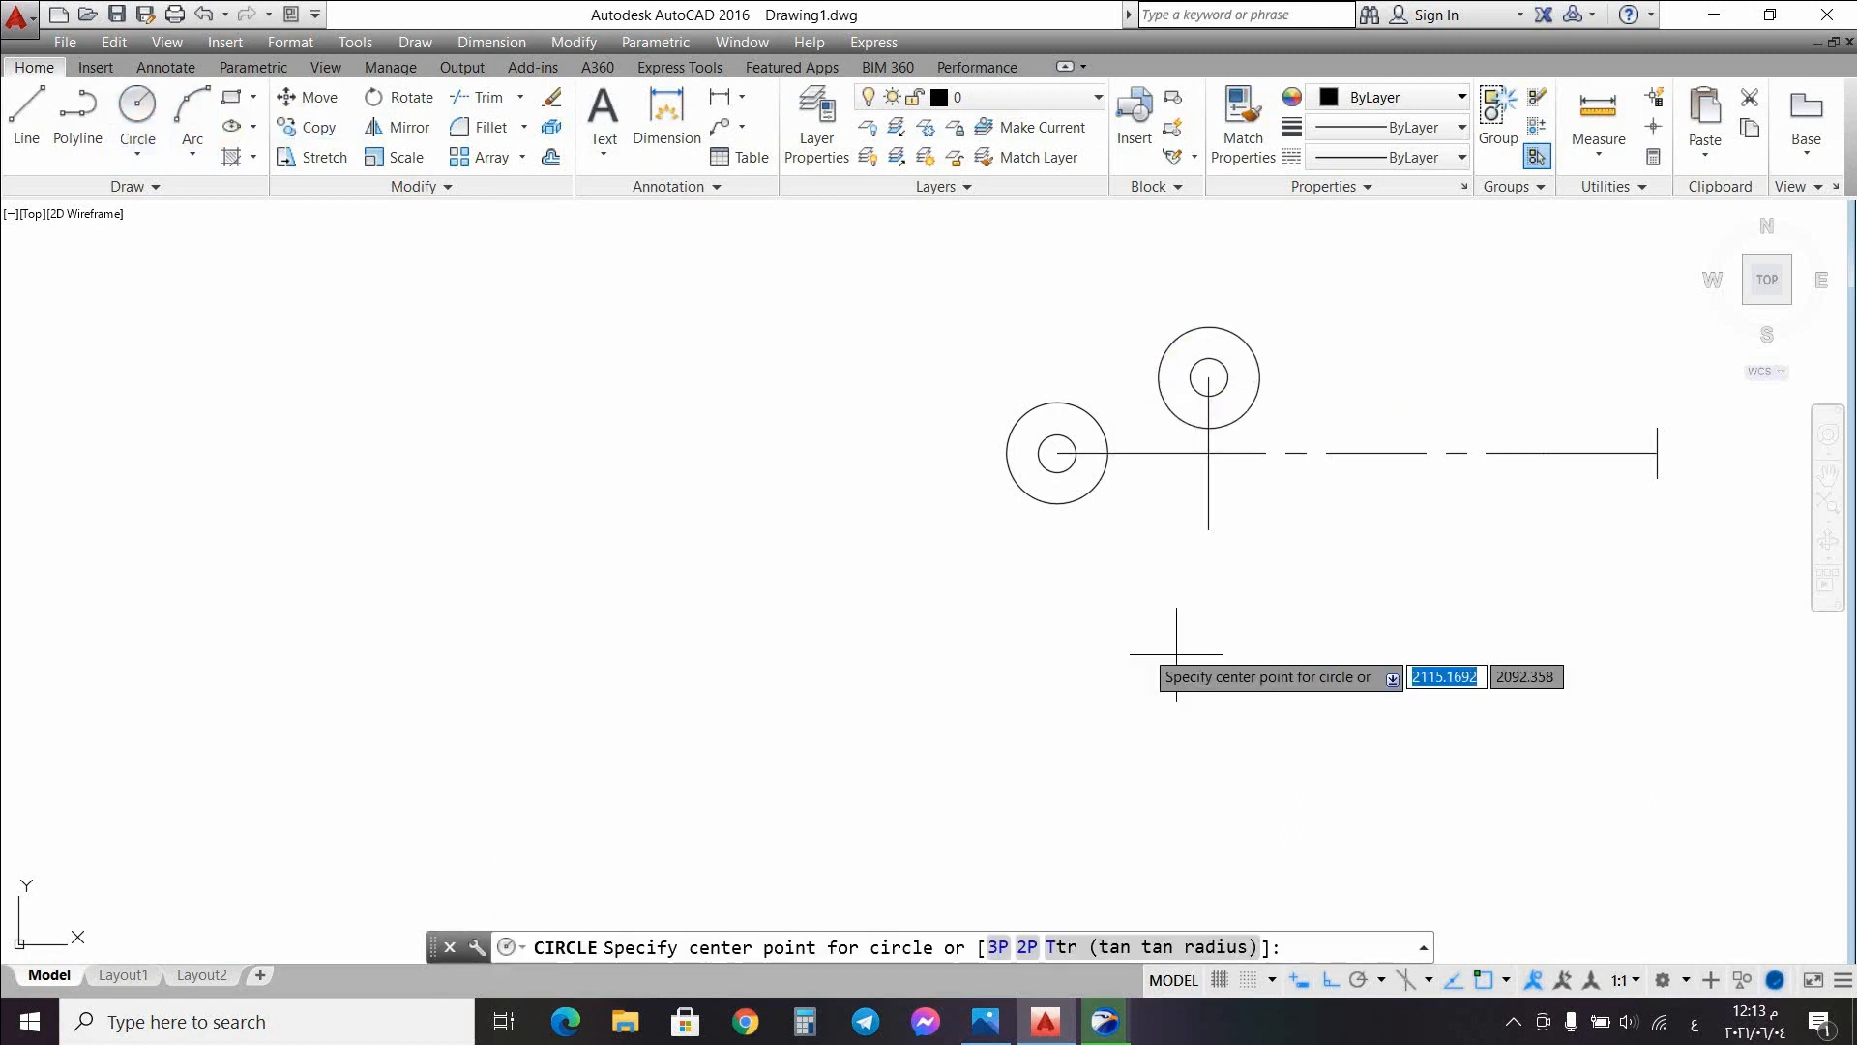
pyautogui.click(1209, 529)
pyautogui.write('6')
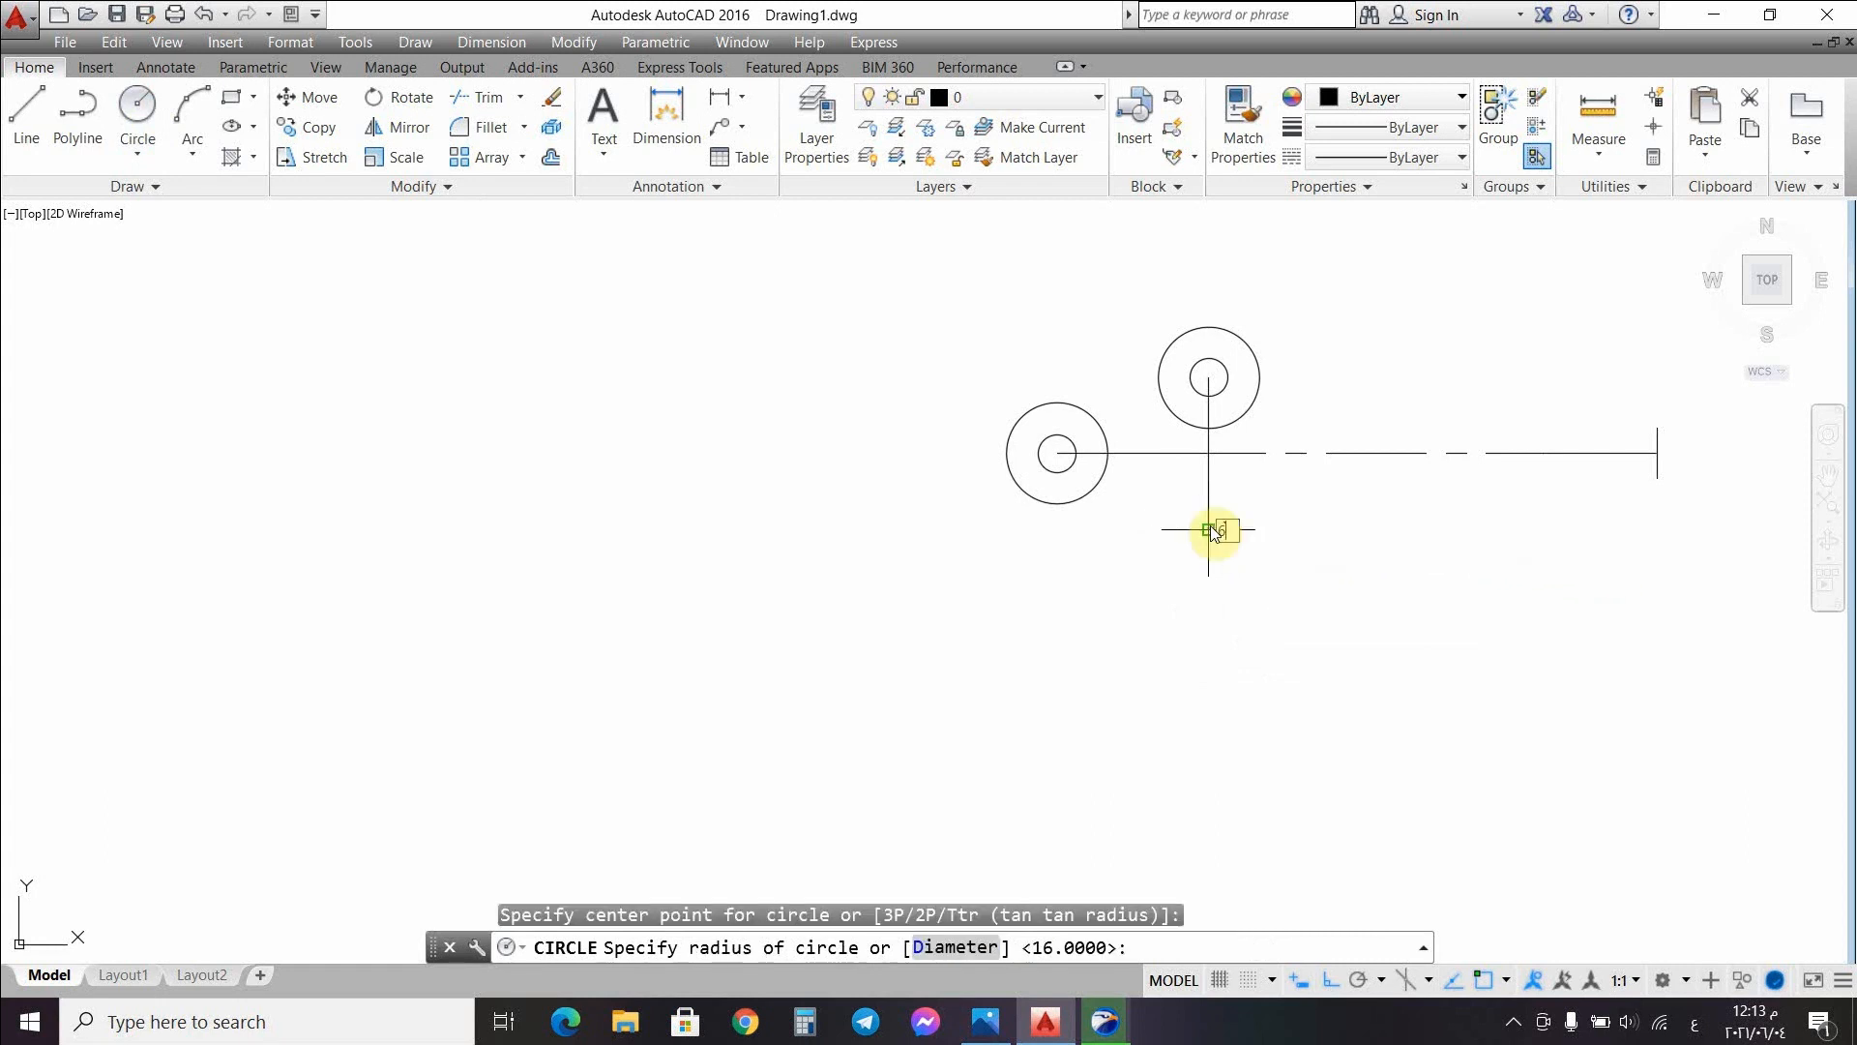
pyautogui.press('Return')
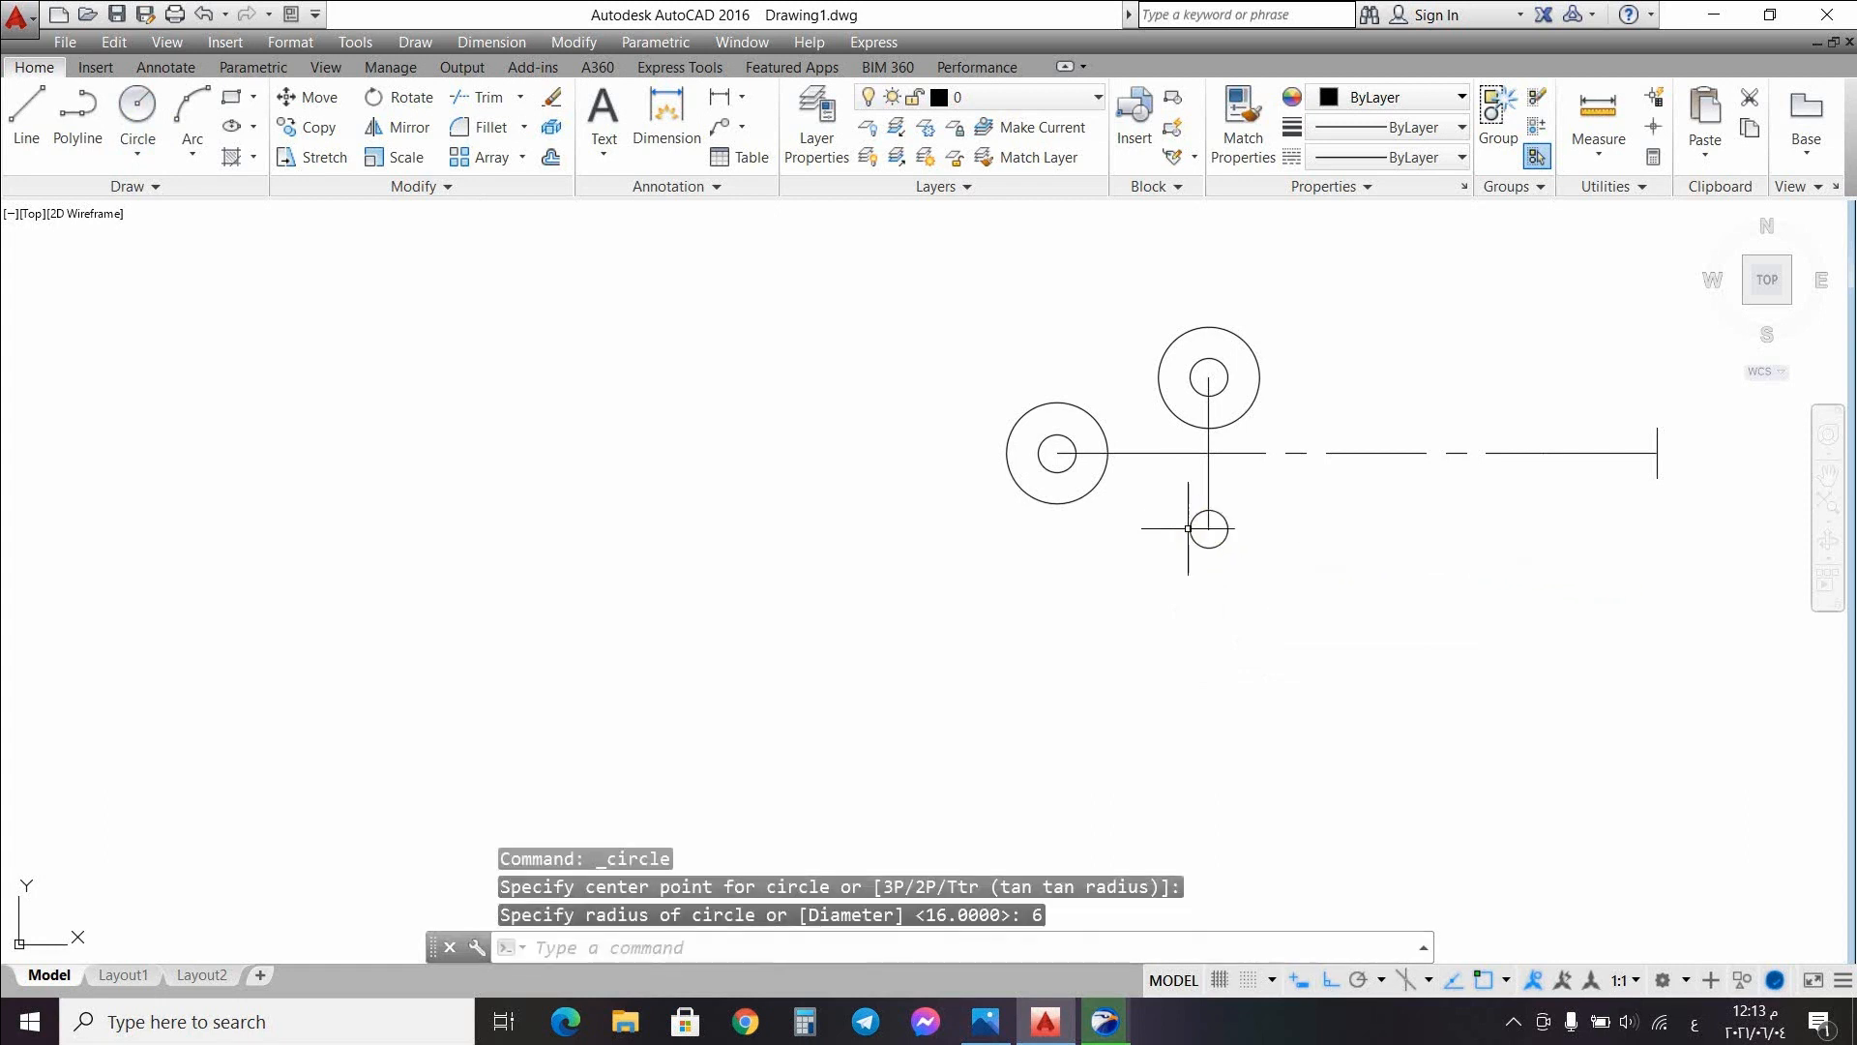
pyautogui.click(136, 104)
pyautogui.click(1208, 529)
pyautogui.write('1')
pyautogui.press('Return')
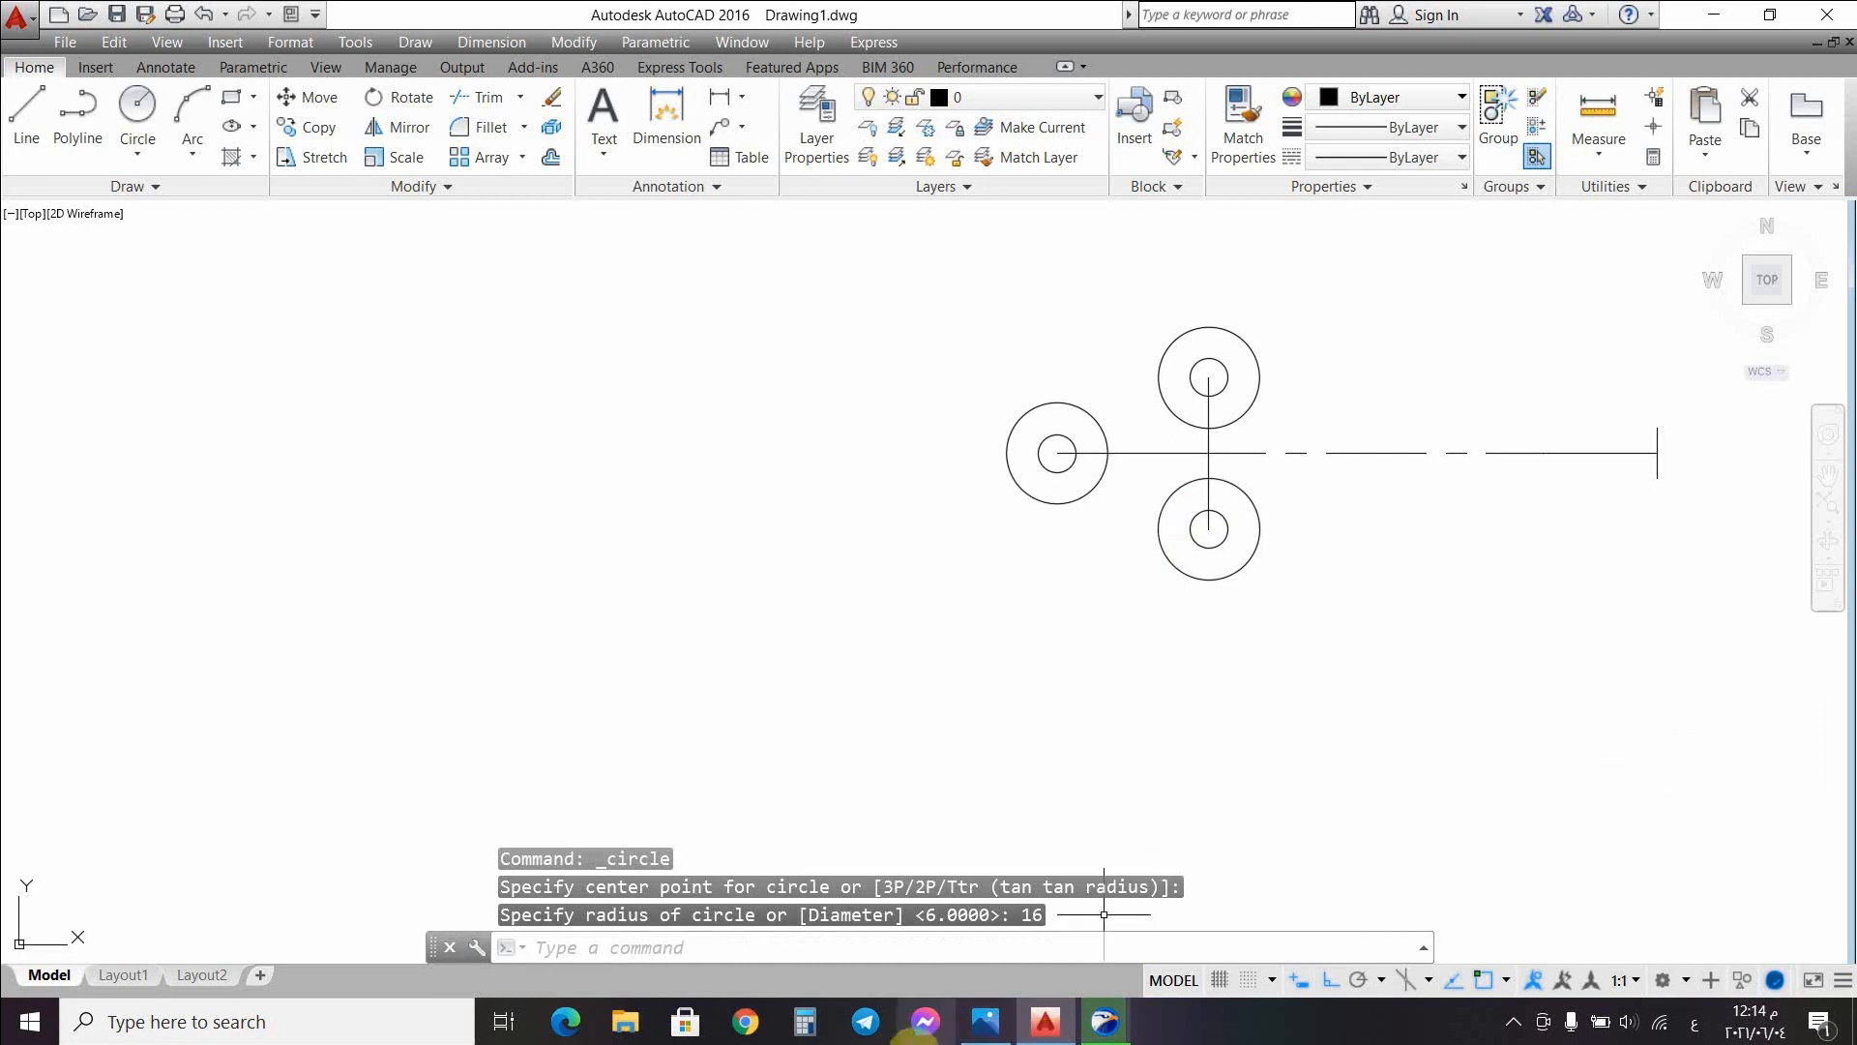
# Step: Check the bar in the reference drawing and draw a horizontal line 150 long leftward from the end edge's upper endpoint
pyautogui.click(985, 1021)
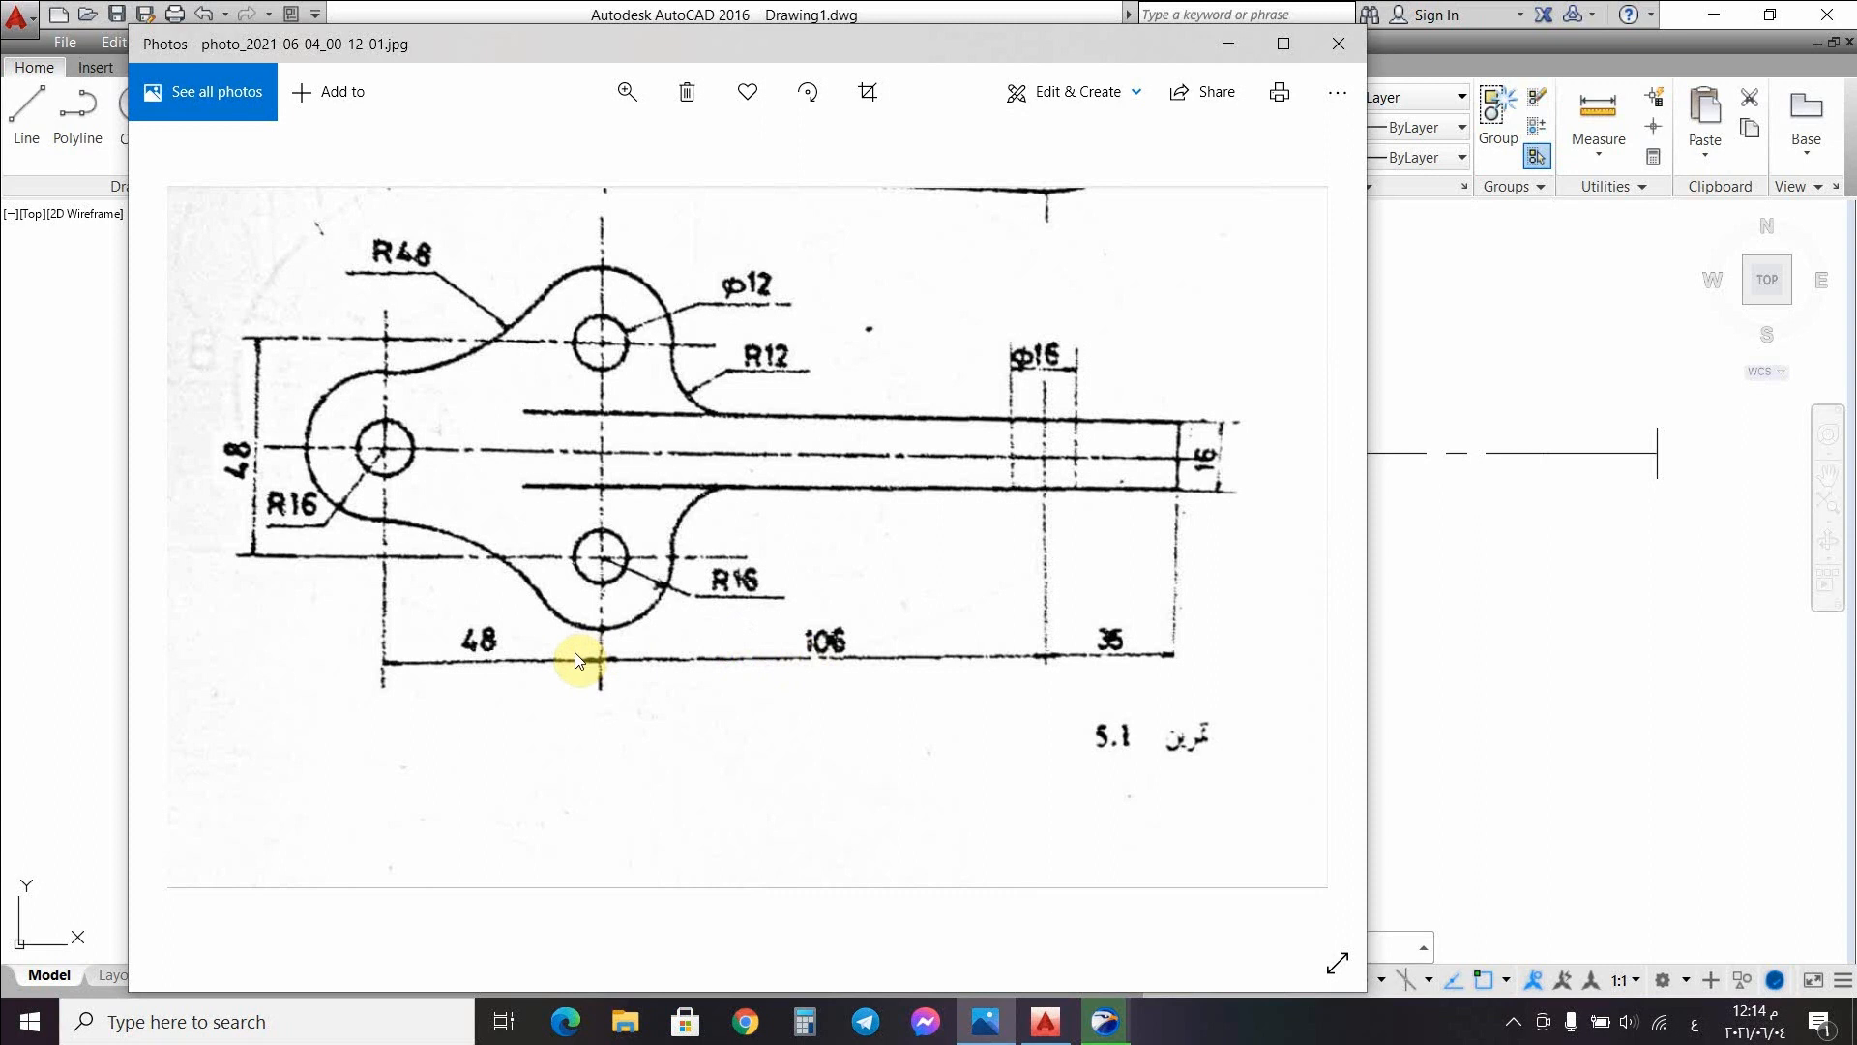
pyautogui.click(1221, 45)
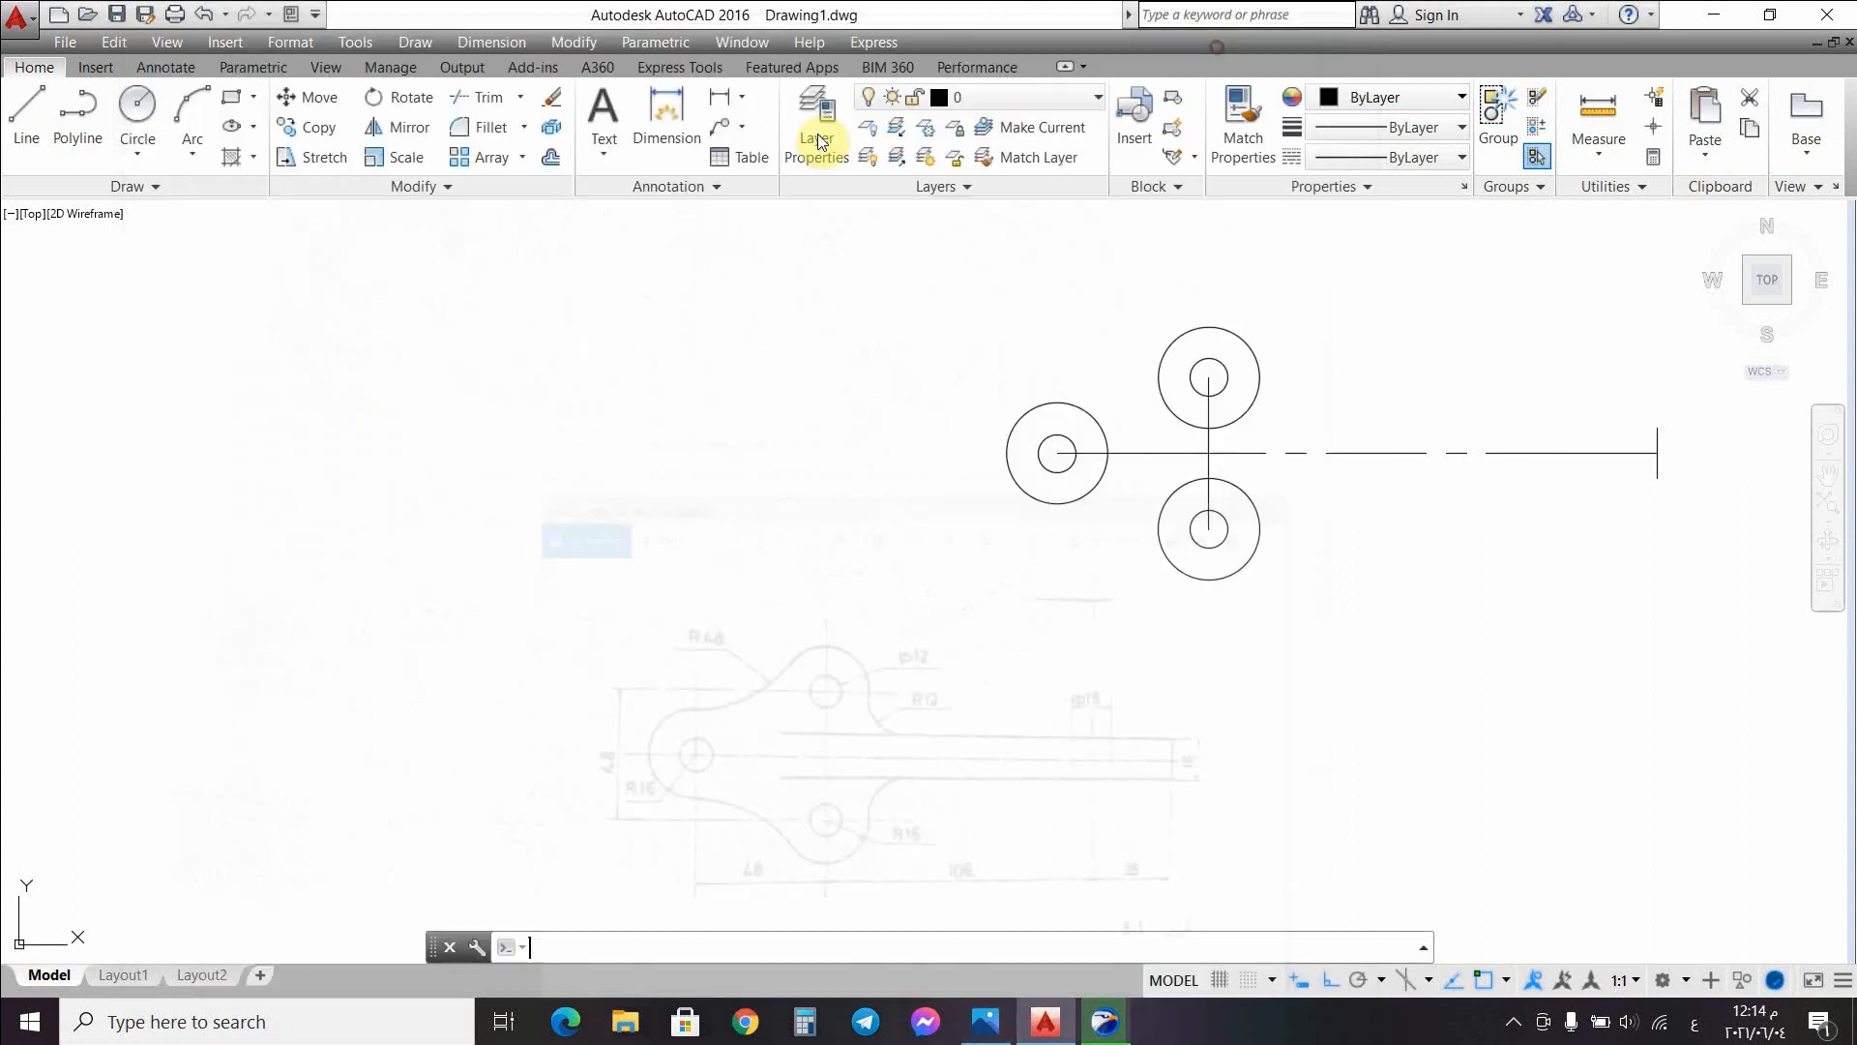
pyautogui.click(1658, 440)
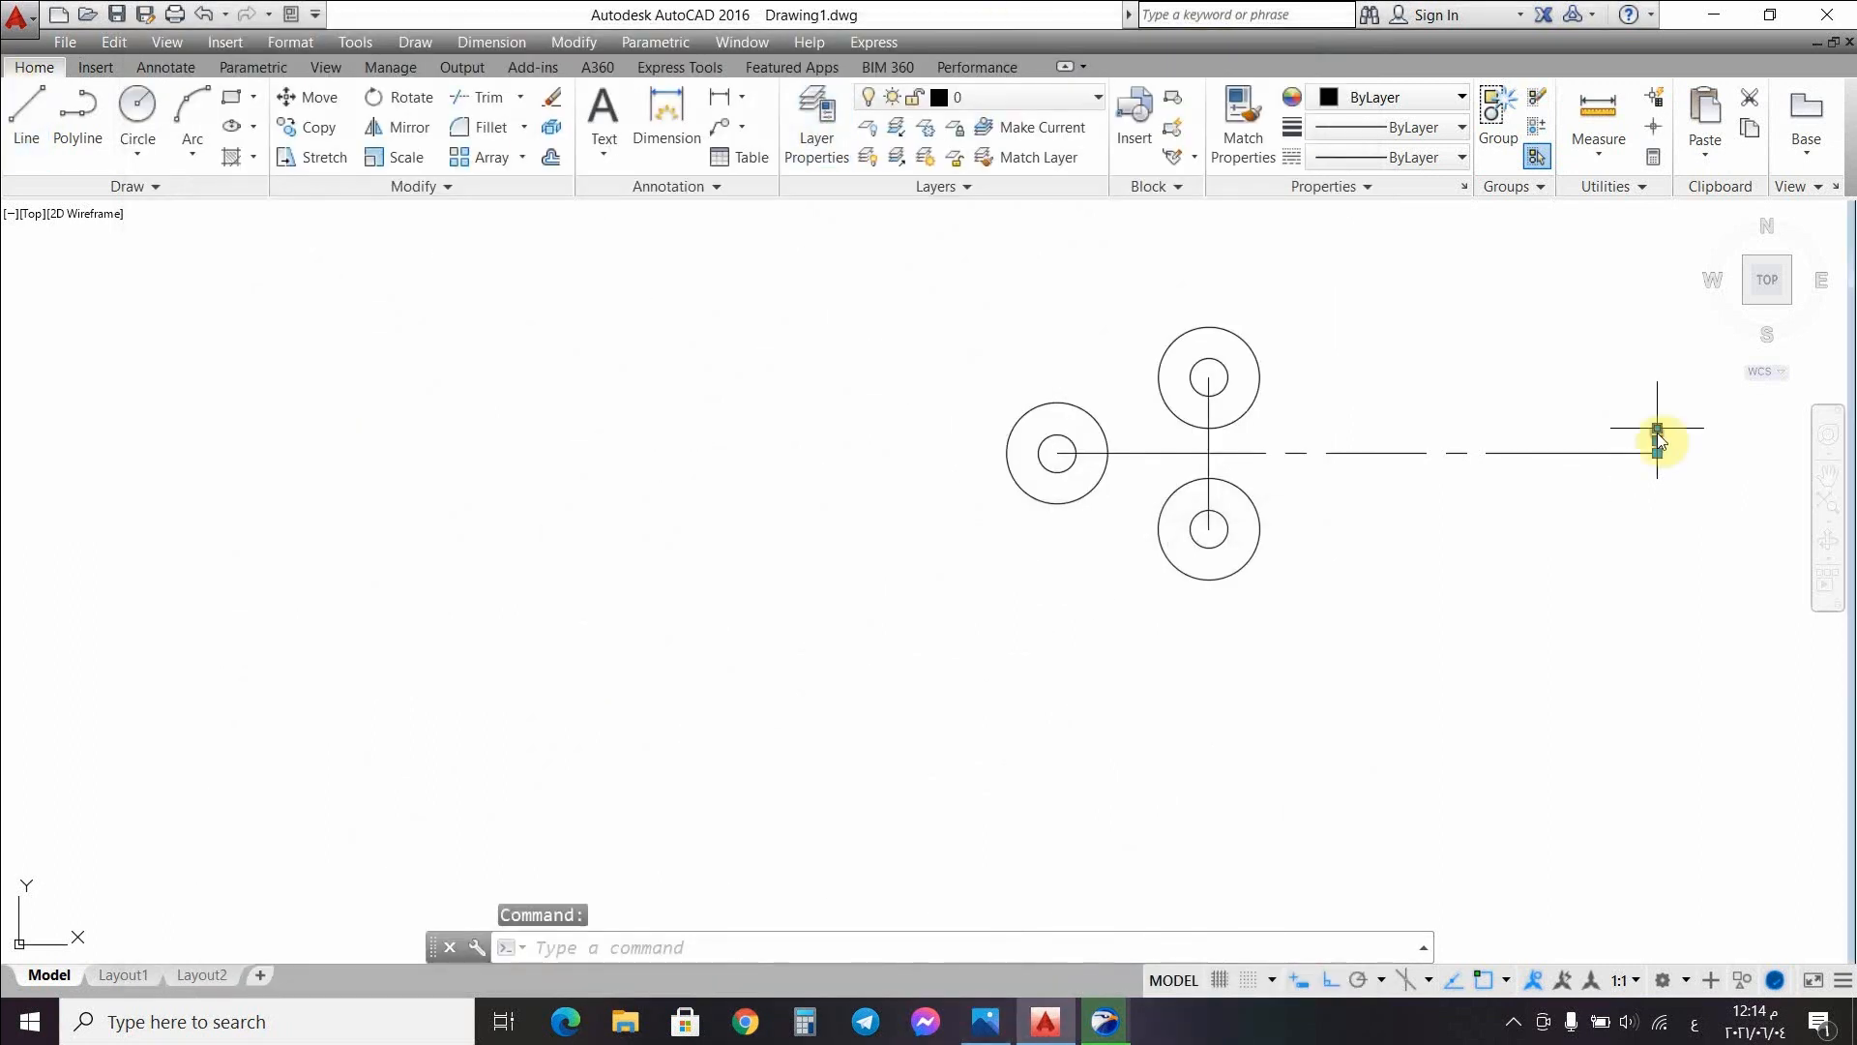
pyautogui.click(37, 124)
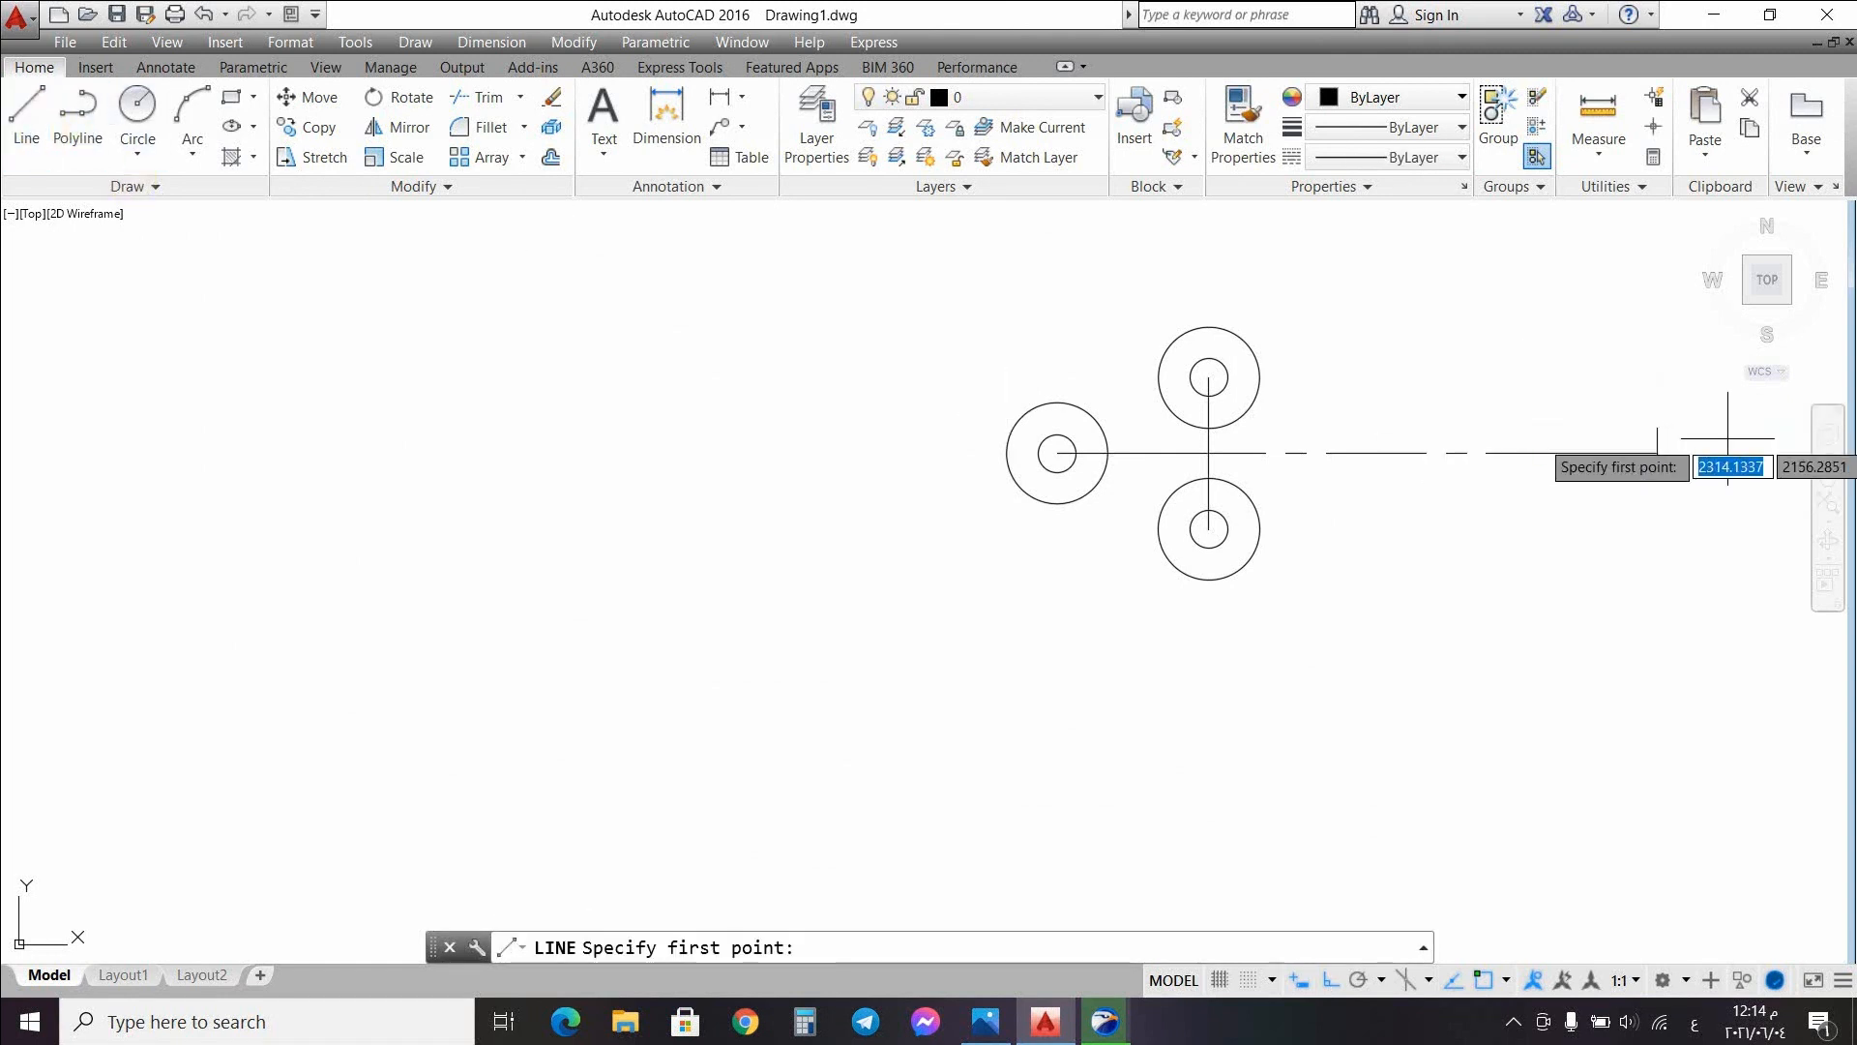
pyautogui.click(1657, 427)
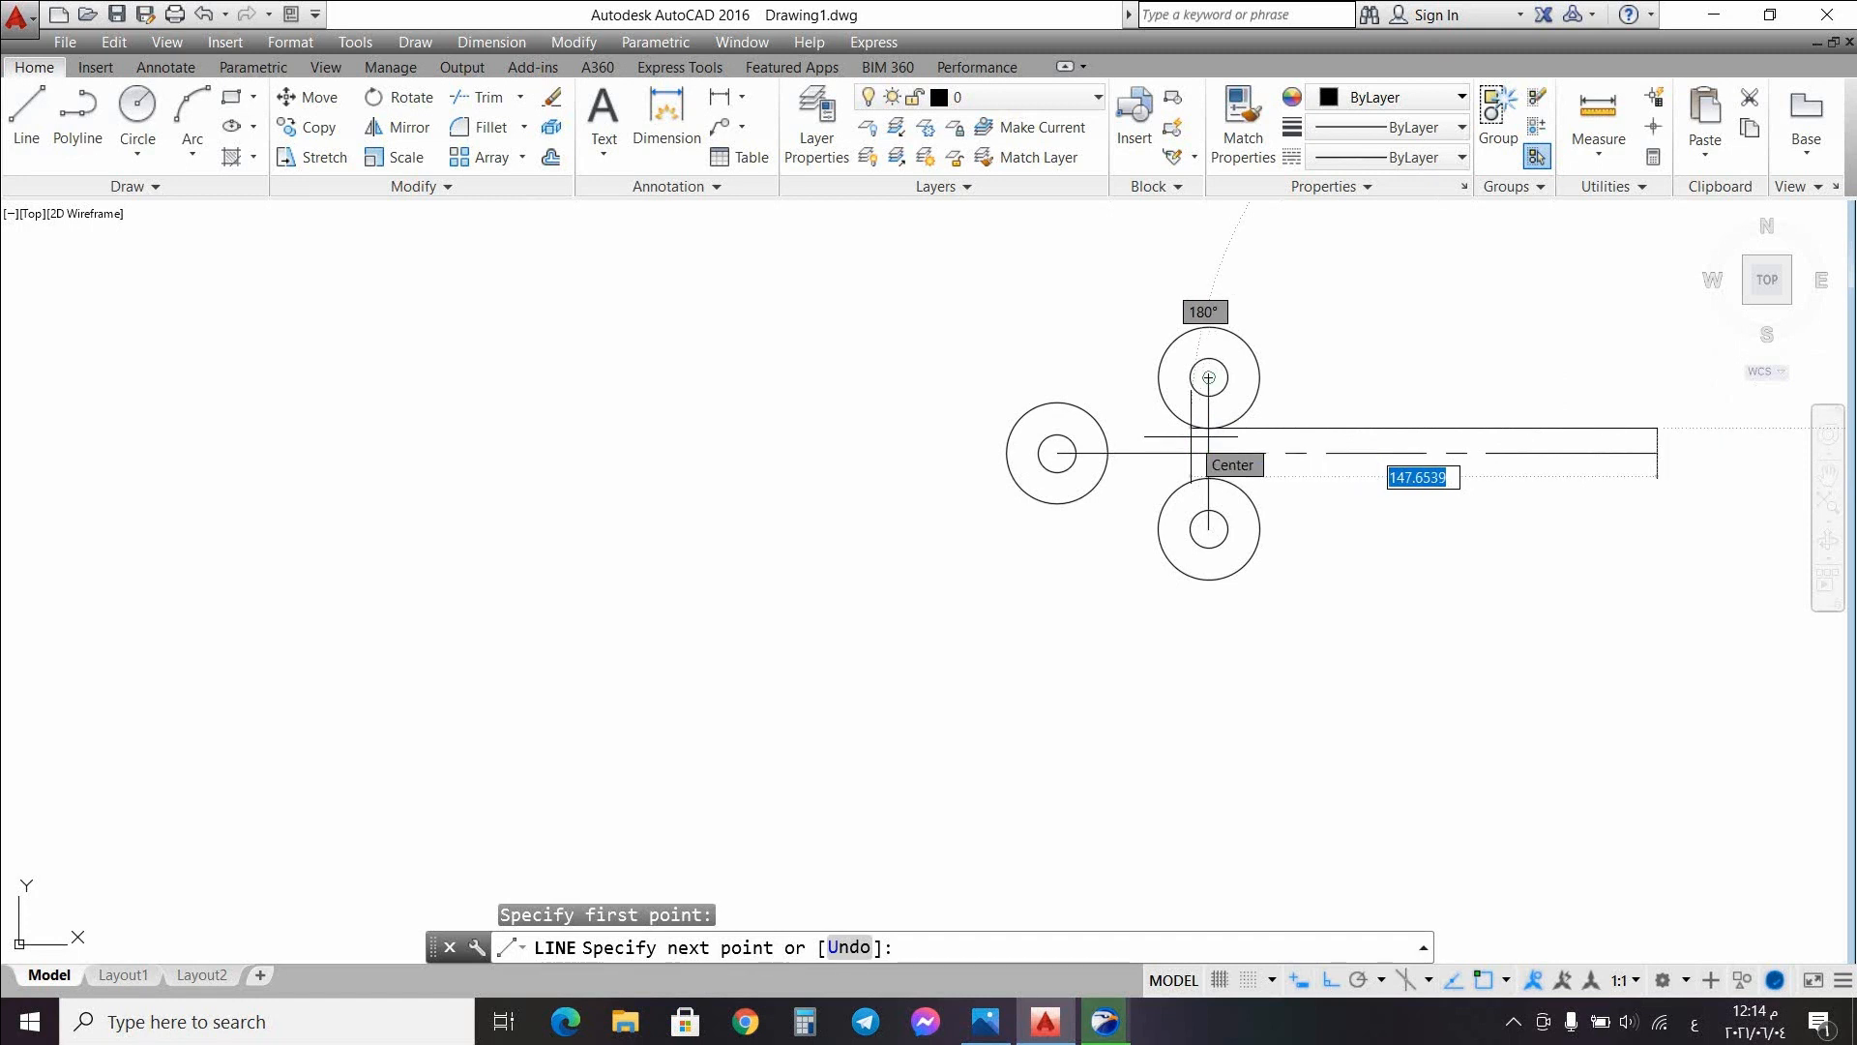
pyautogui.write('150')
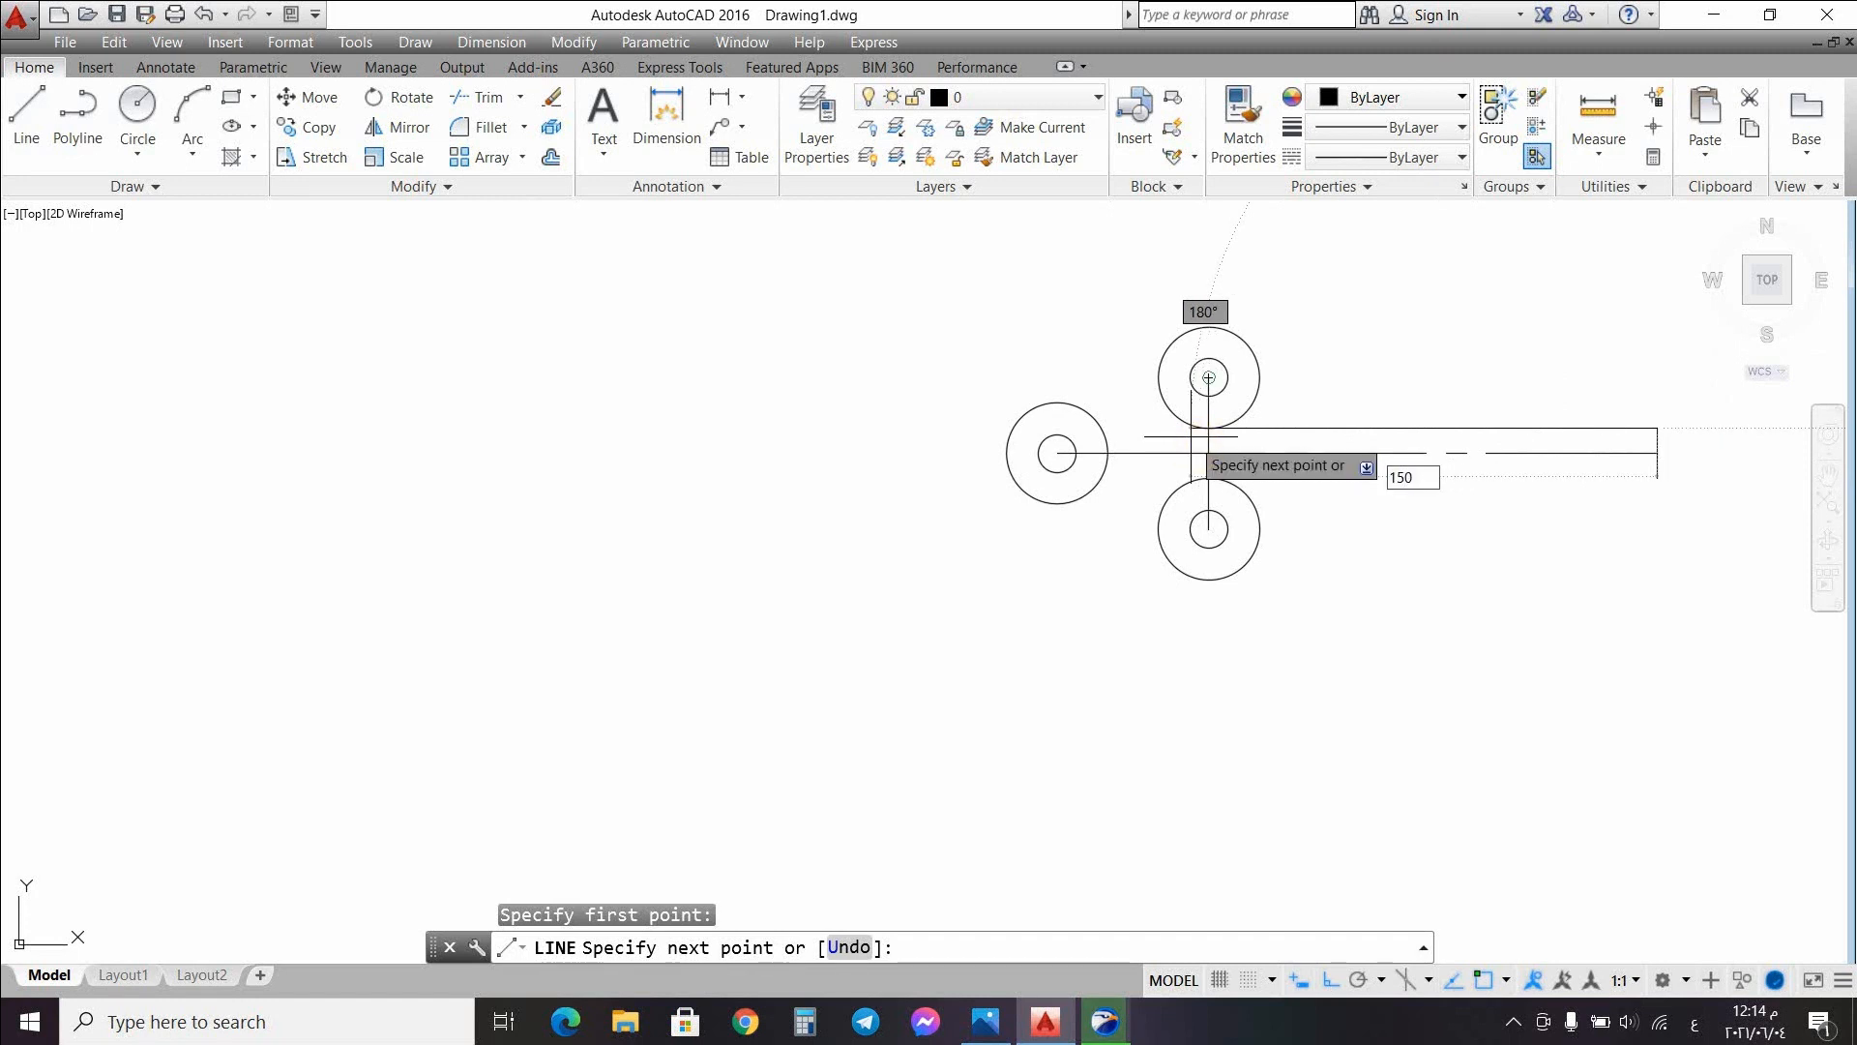
pyautogui.press('Return')
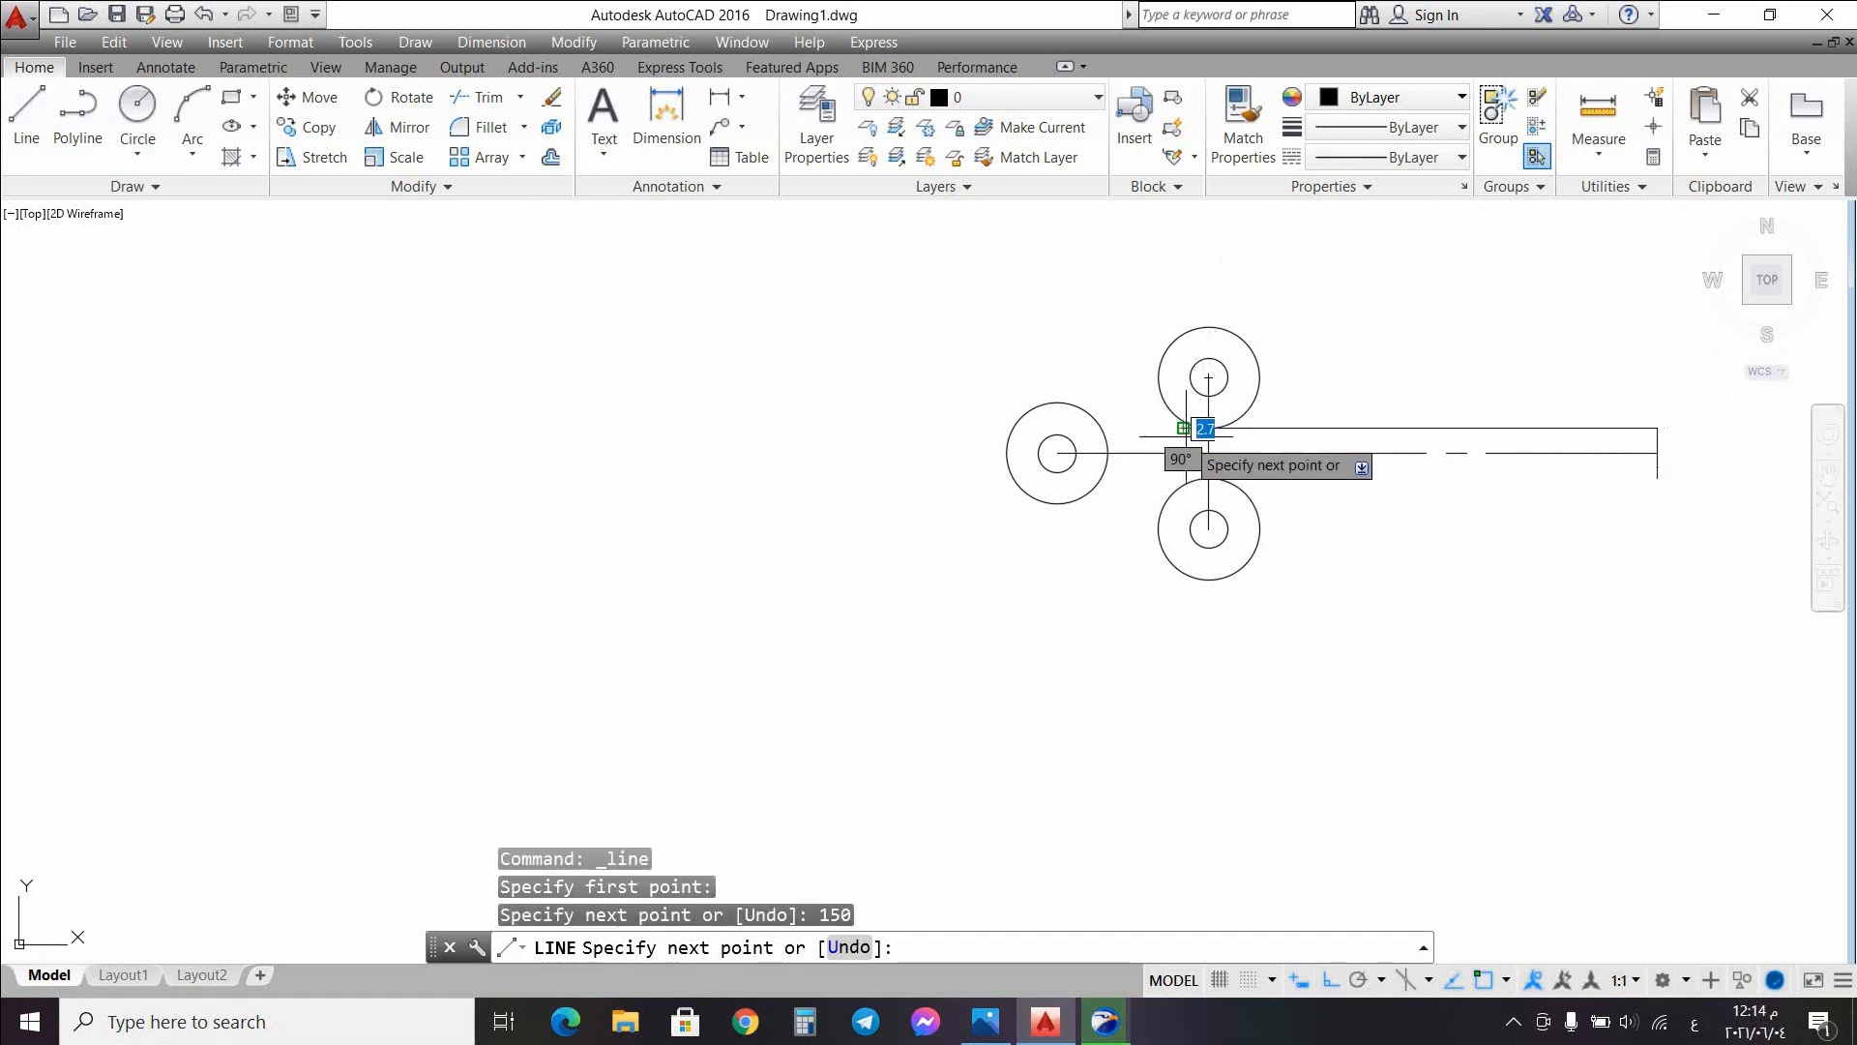
# Step: Draw a horizontal line 150 long leftward from the lower endpoint of the bar's end edge
pyautogui.click(32, 109)
pyautogui.click(1658, 478)
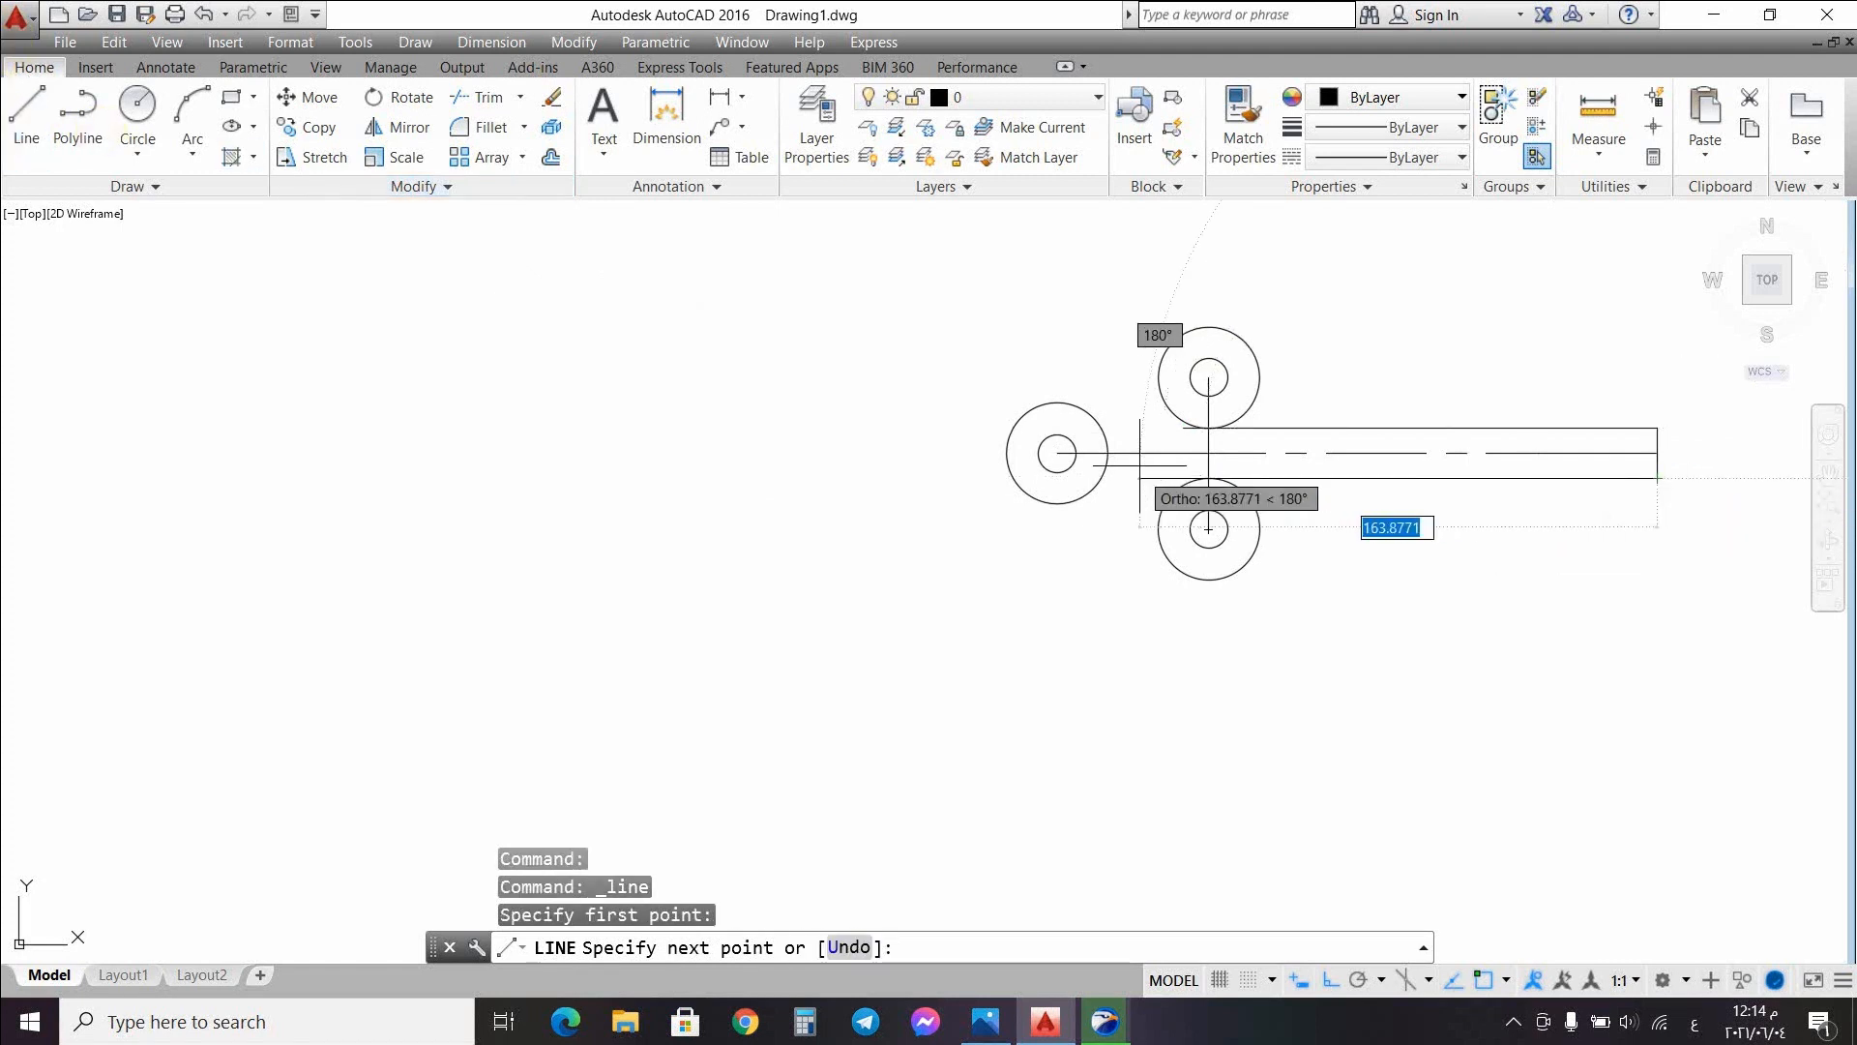
pyautogui.write('15')
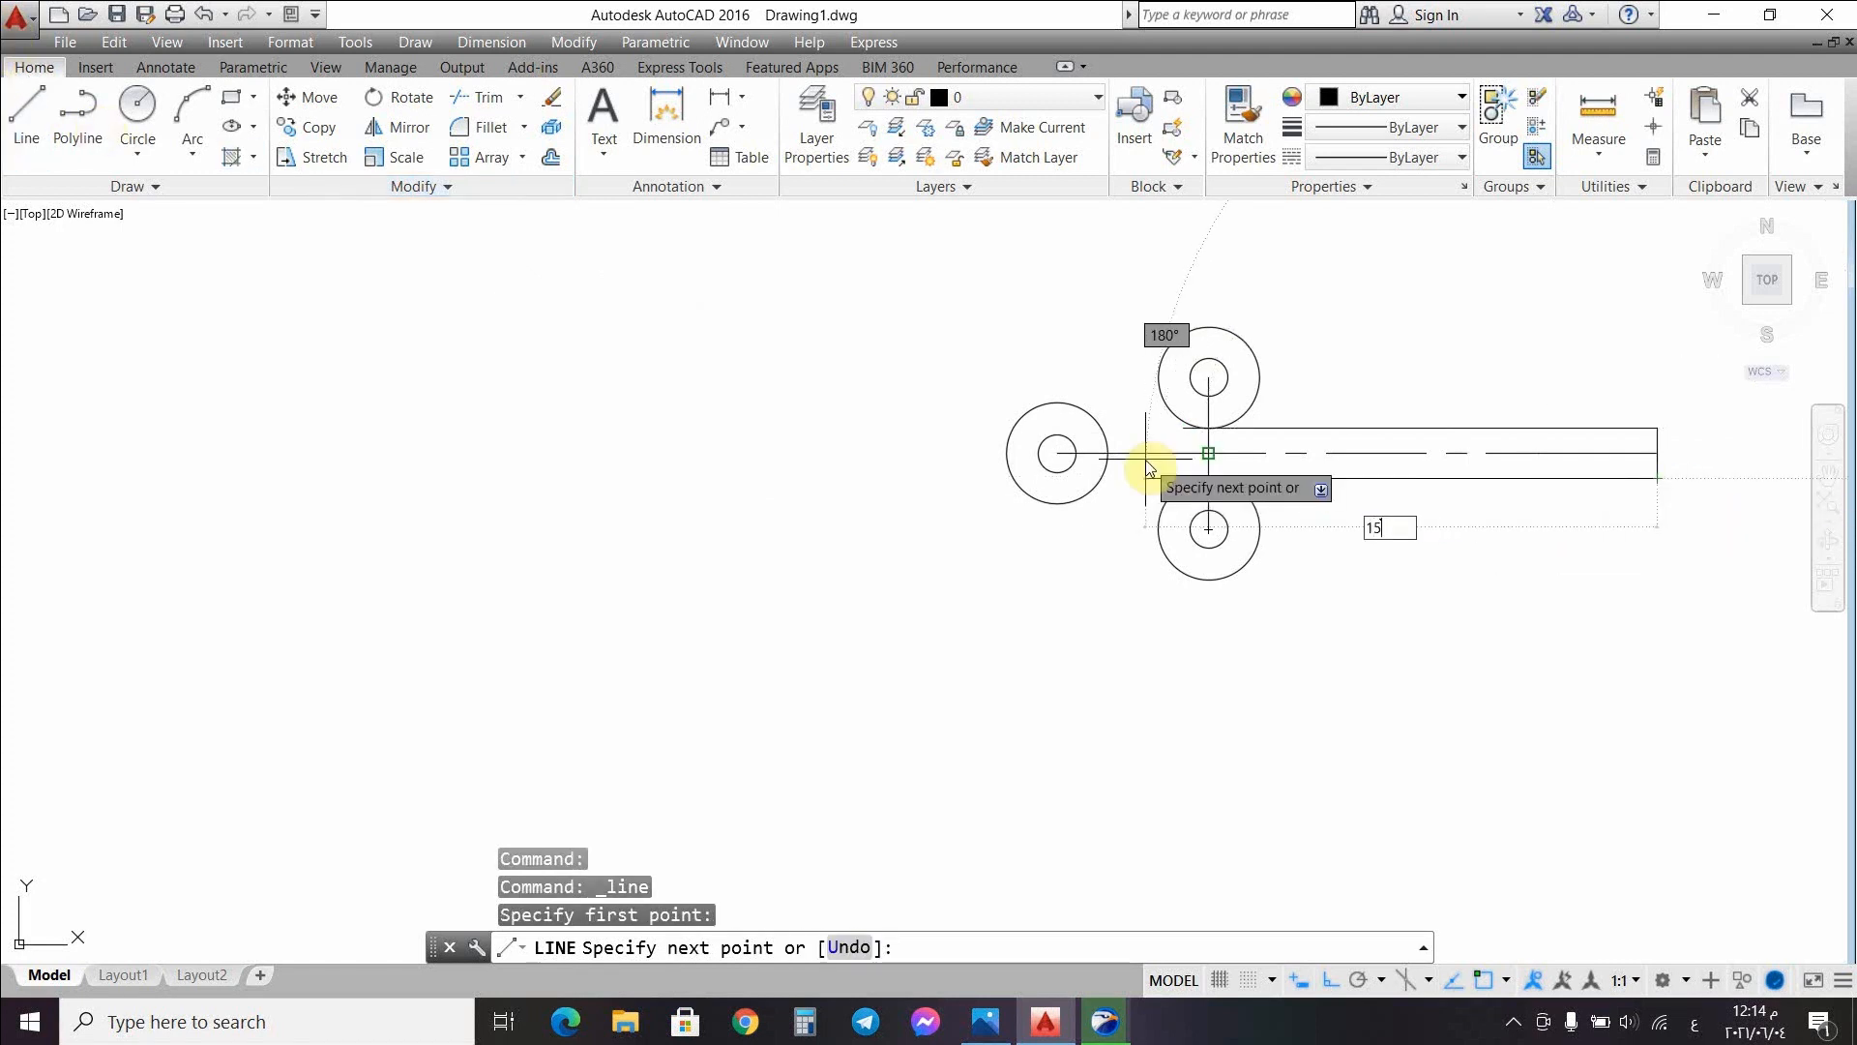
pyautogui.write('0')
pyautogui.press('Return')
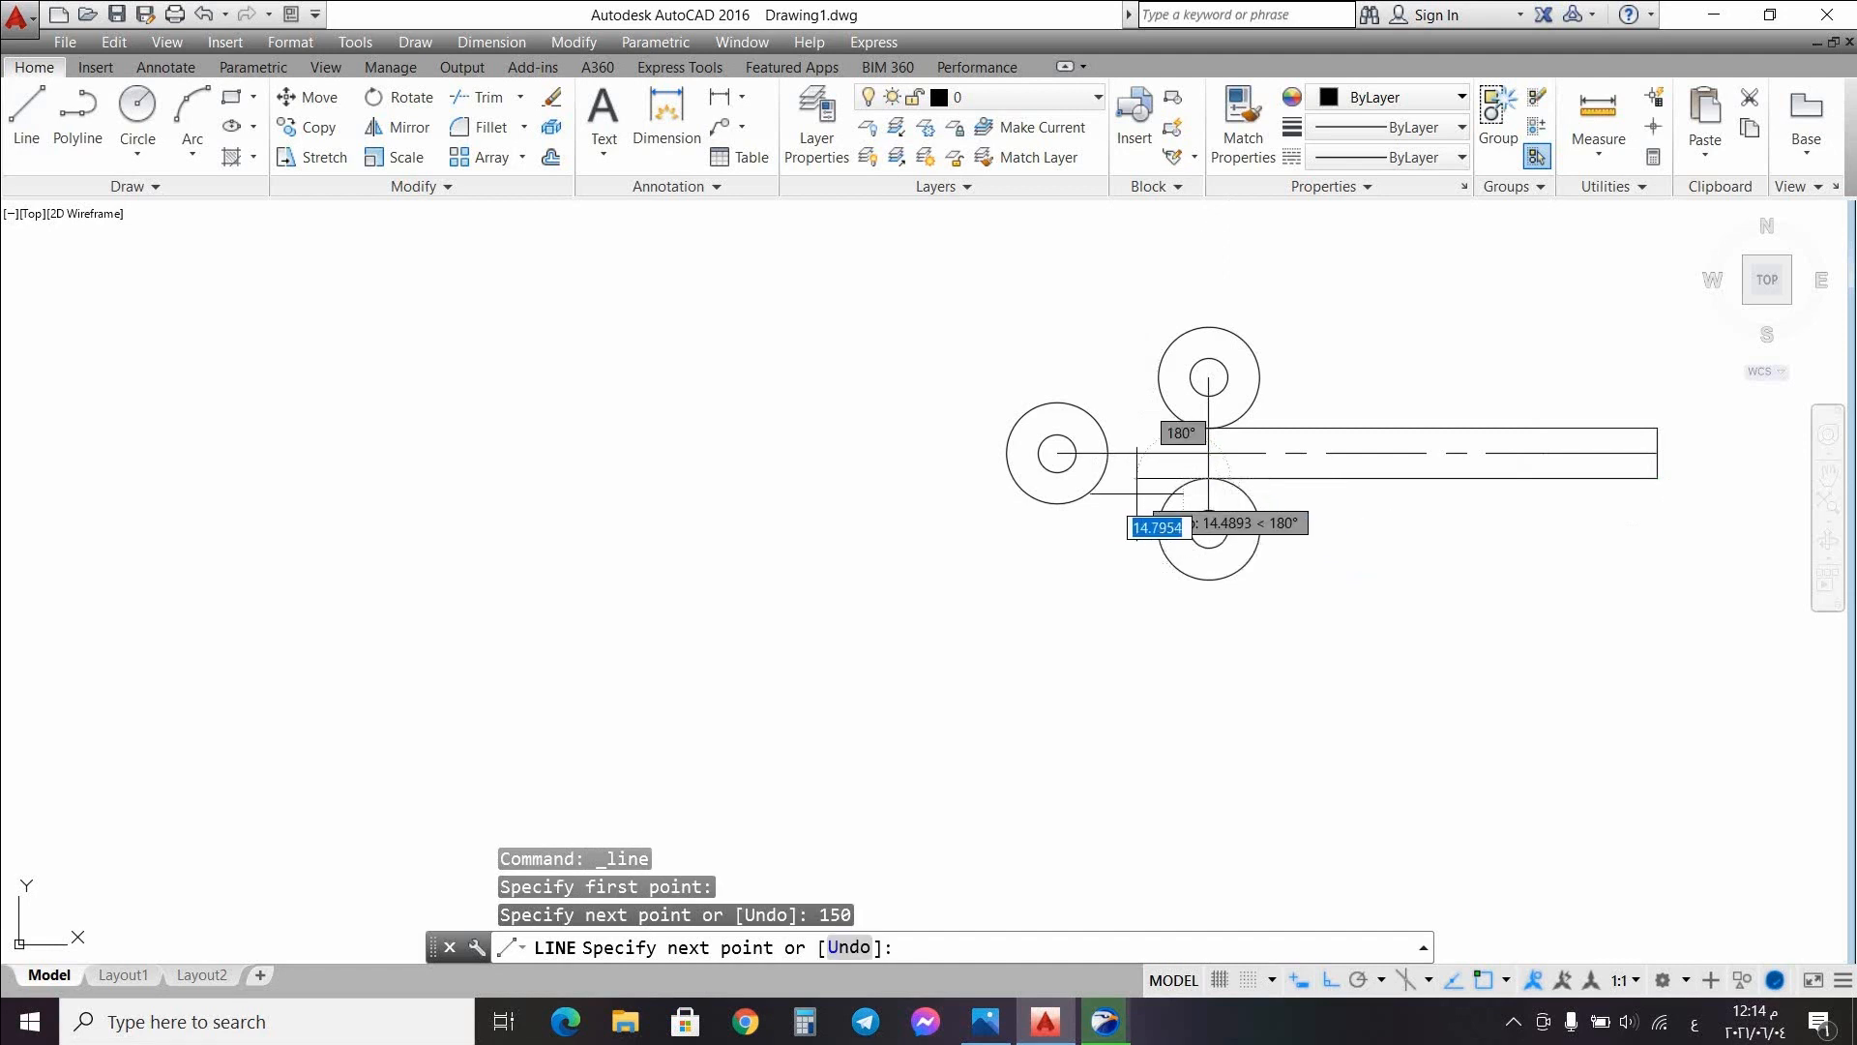
pyautogui.press('Escape')
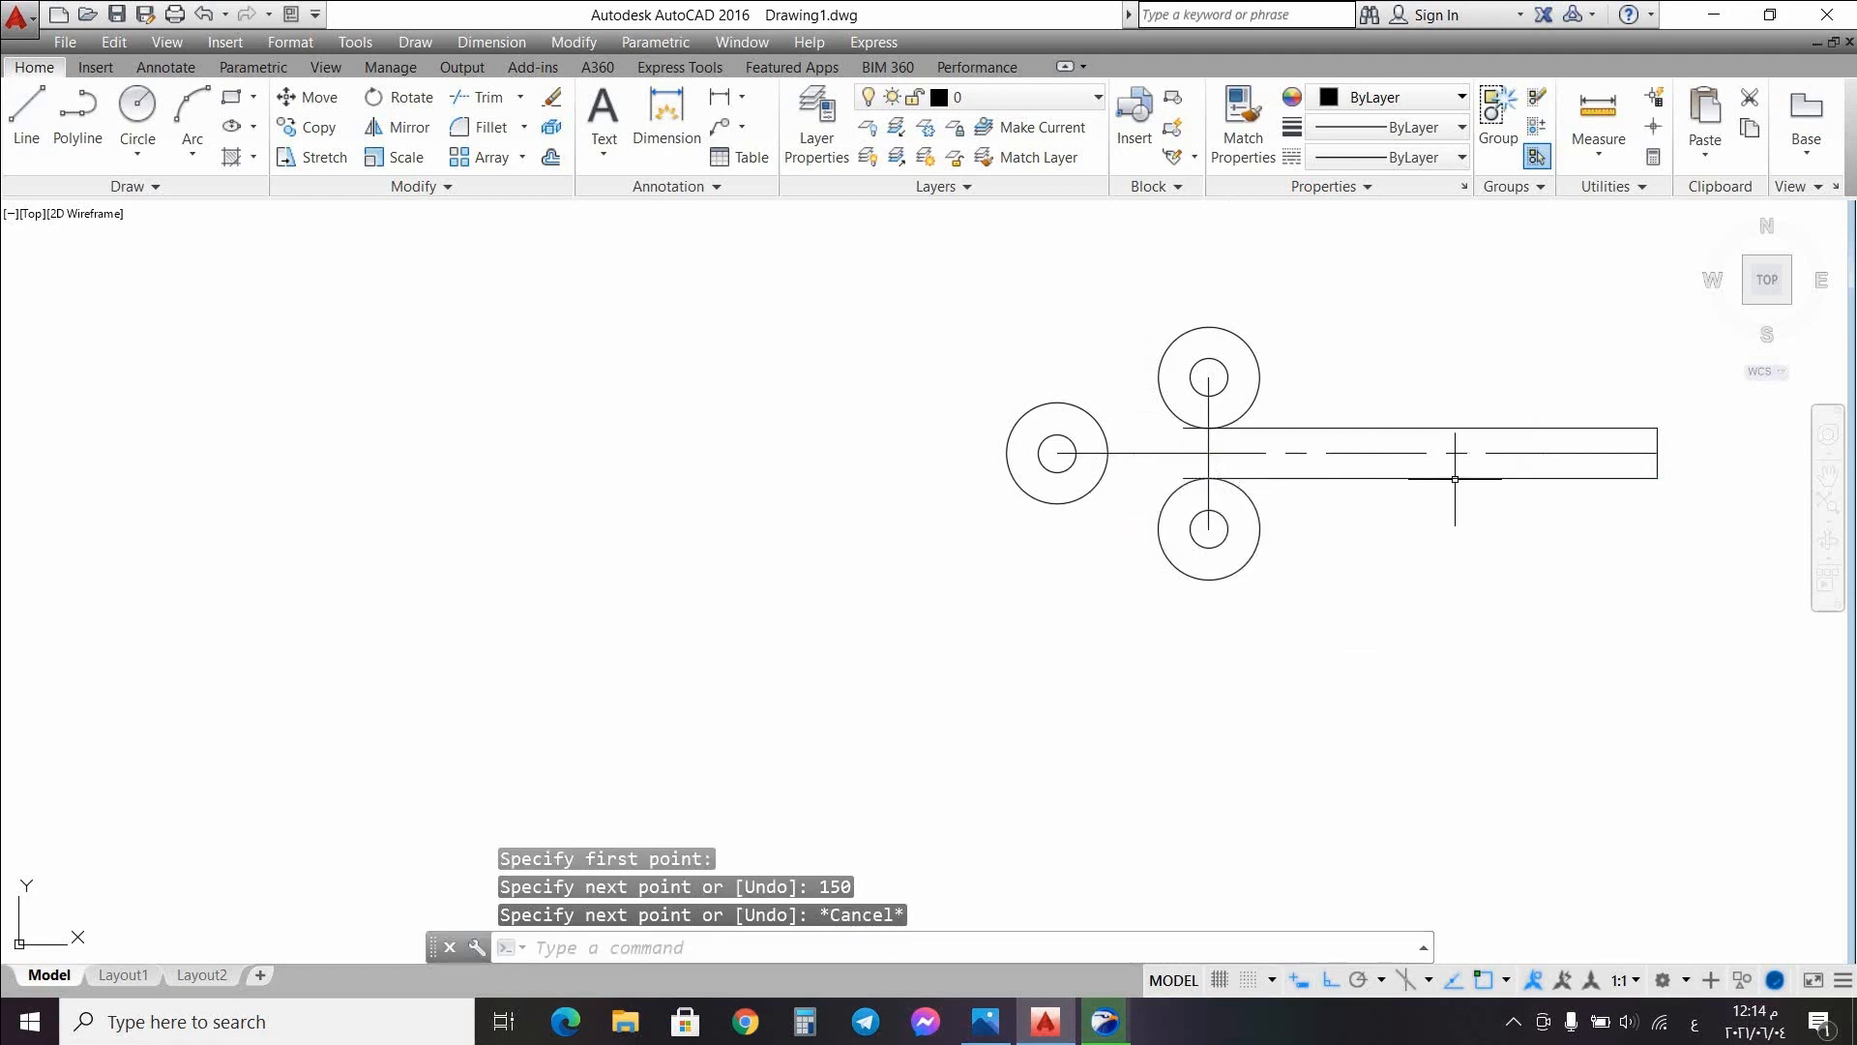
# Step: Examine the radii of the arcs joining the left, upper and lower lobes in the exercise 5.1 reference drawing
pyautogui.click(979, 1022)
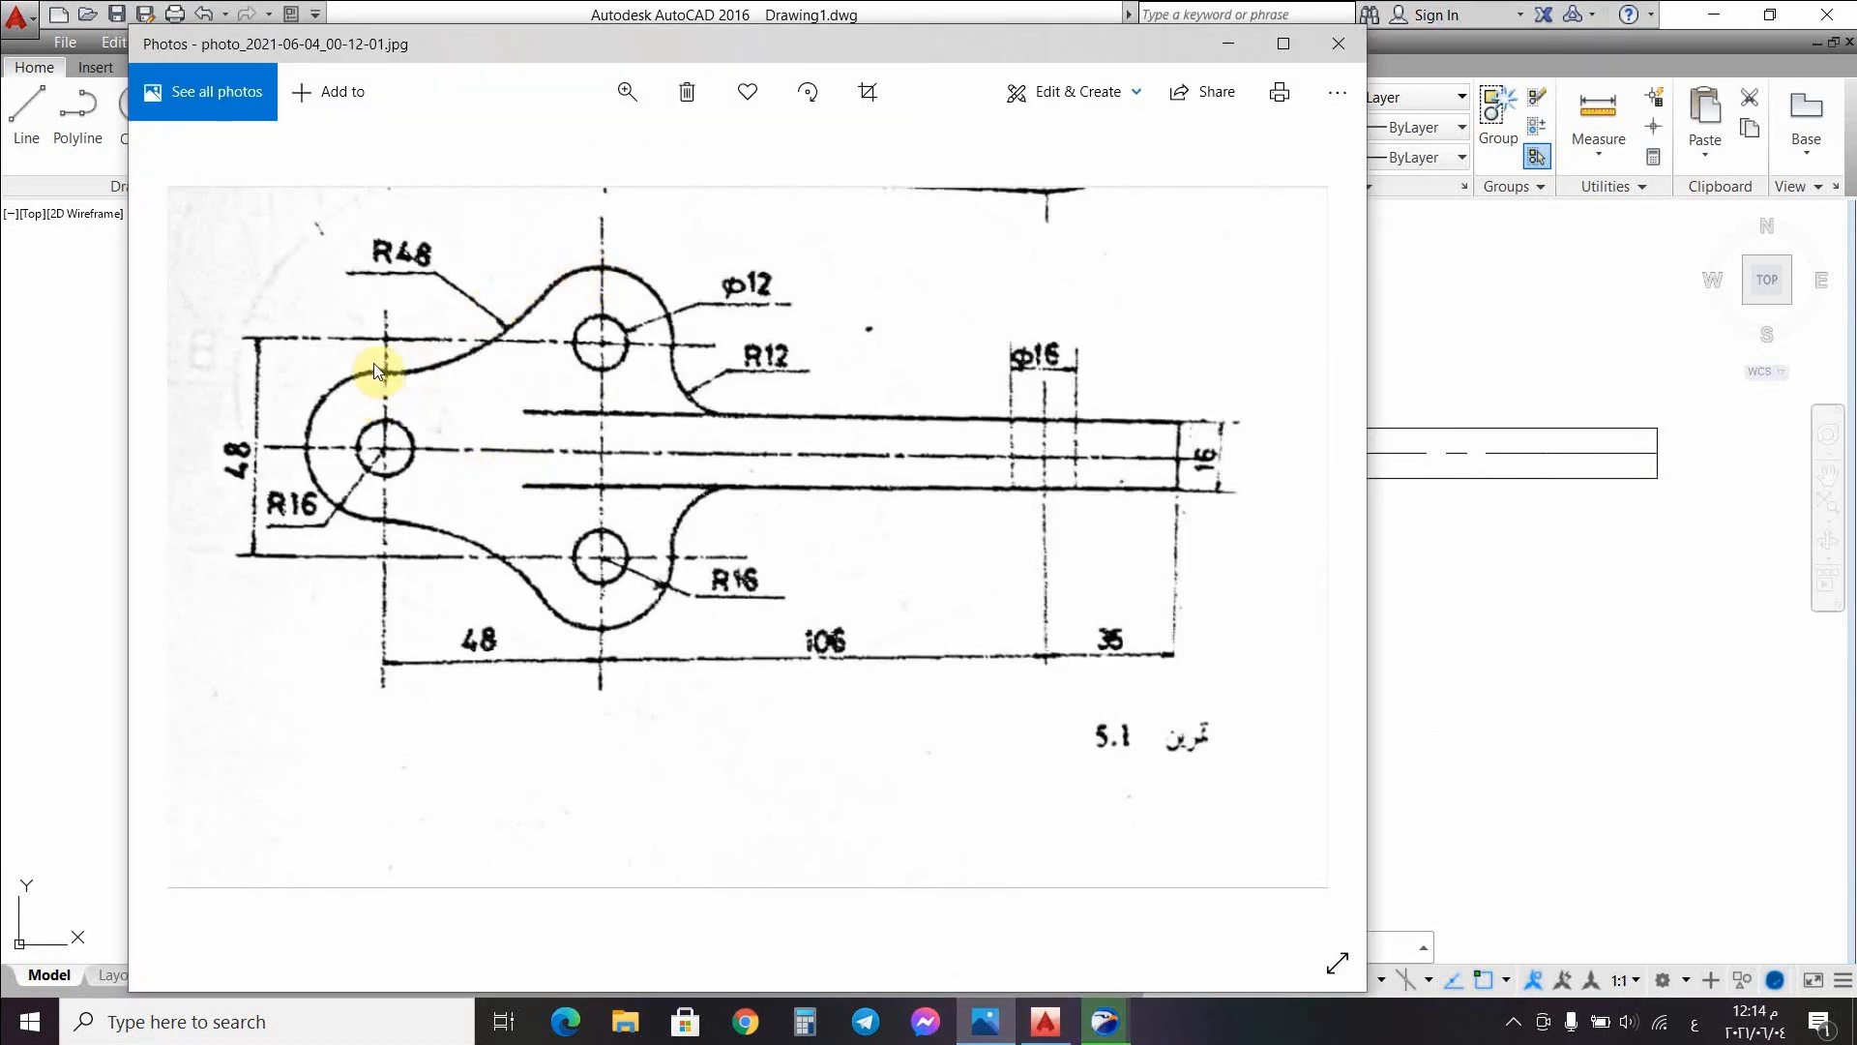
pyautogui.click(1228, 43)
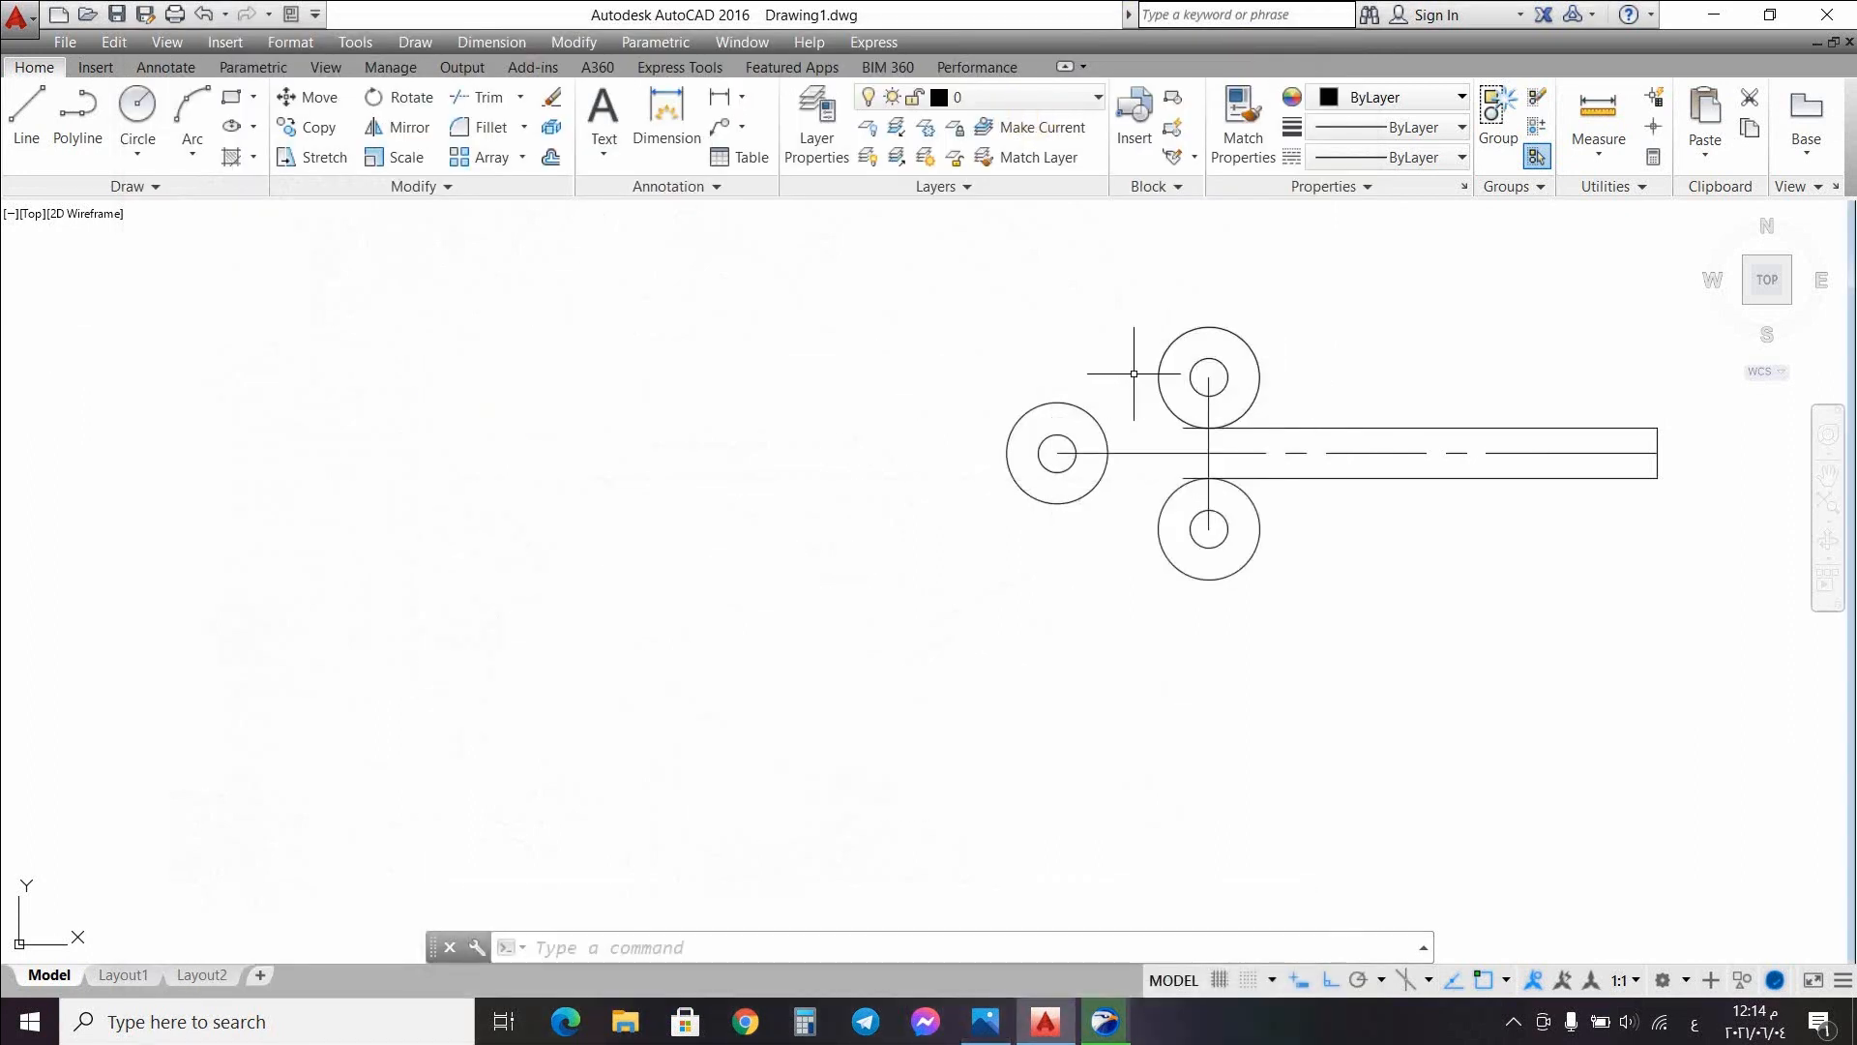
pyautogui.click(984, 1022)
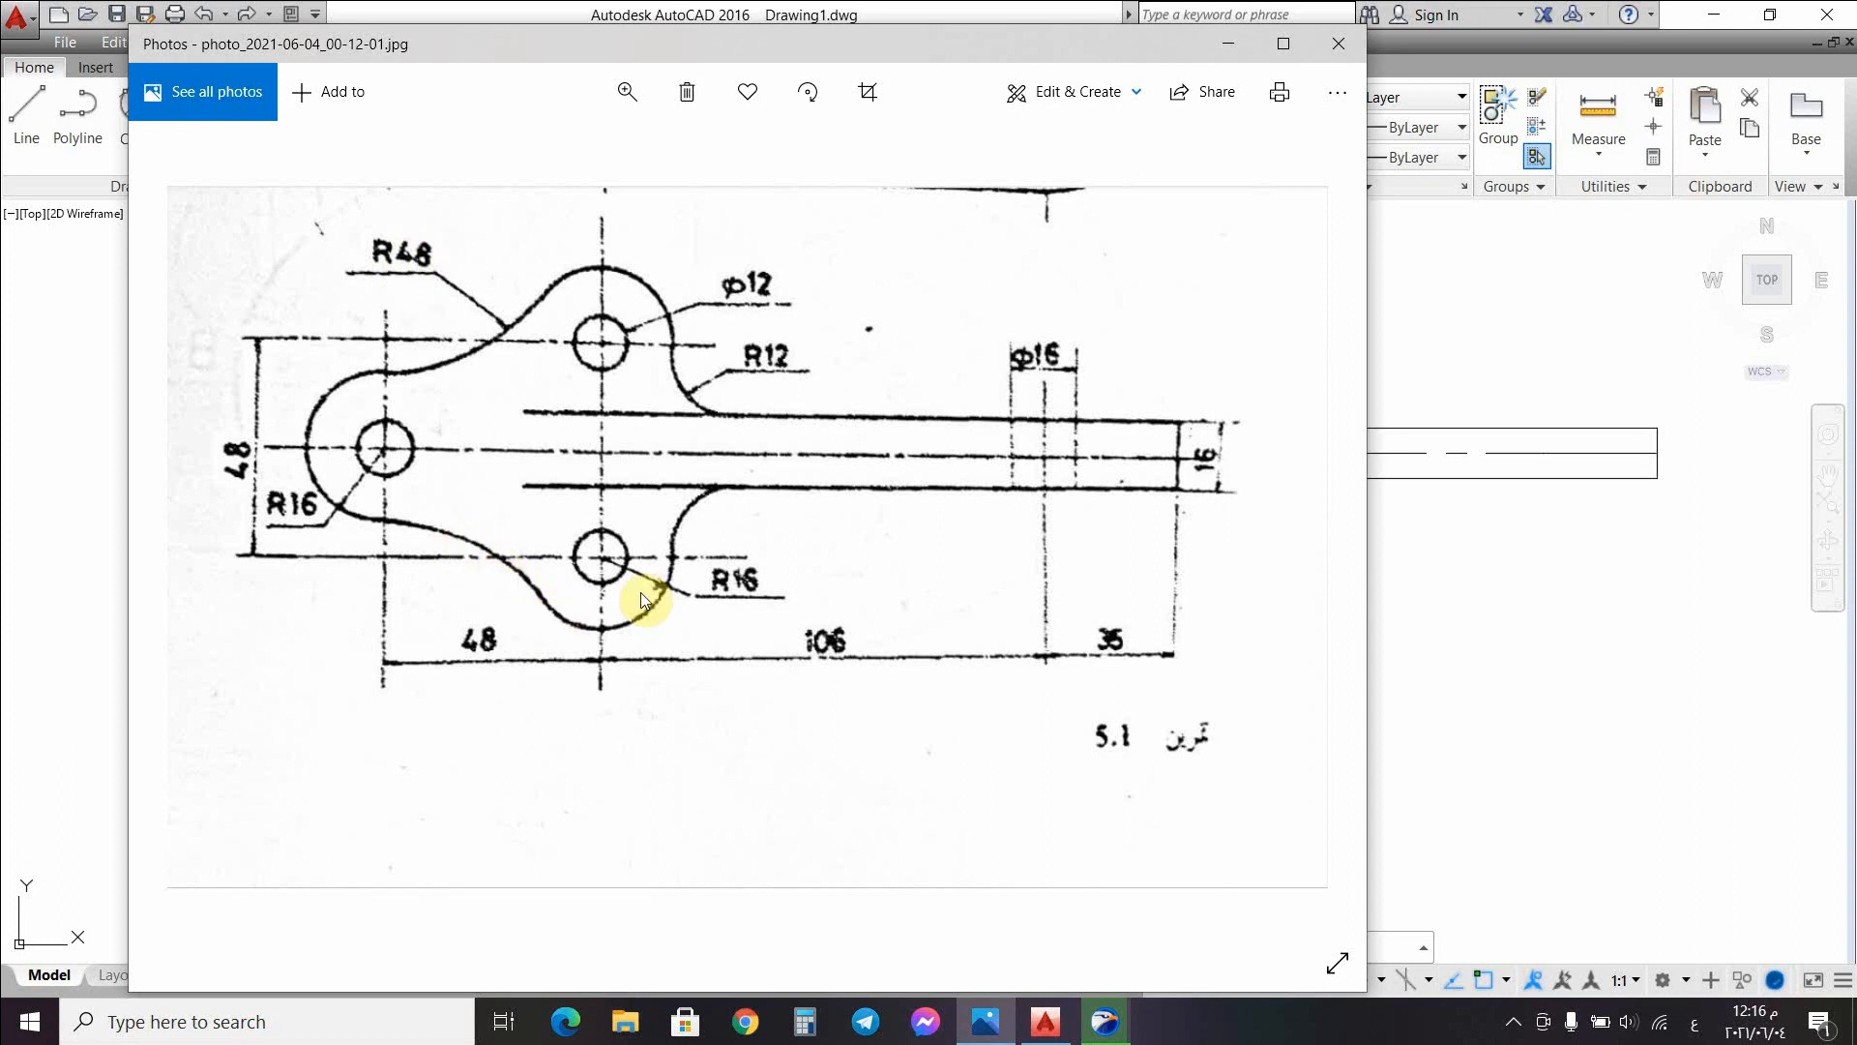
pyautogui.click(1228, 44)
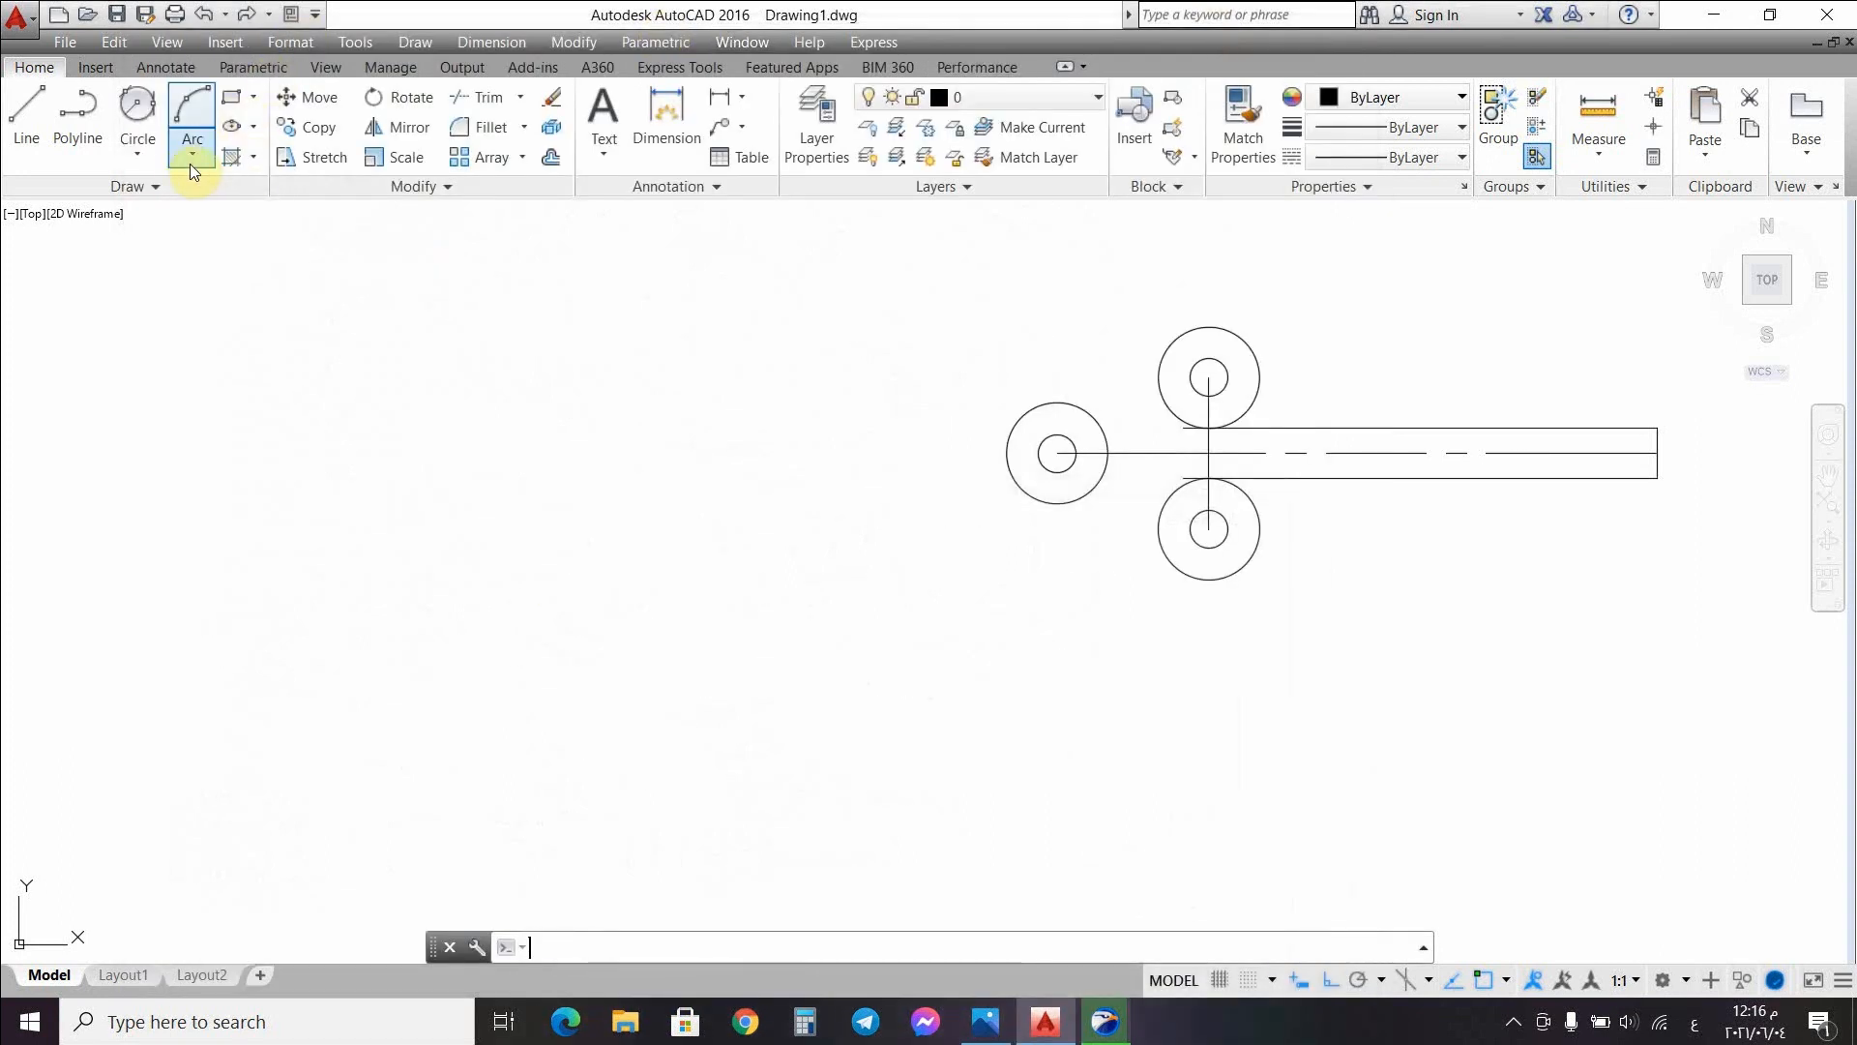
# Step: Try a Tan, Tan, Radius circle of radius 16 touching the upper and left outer circles, and undo it
pyautogui.click(137, 157)
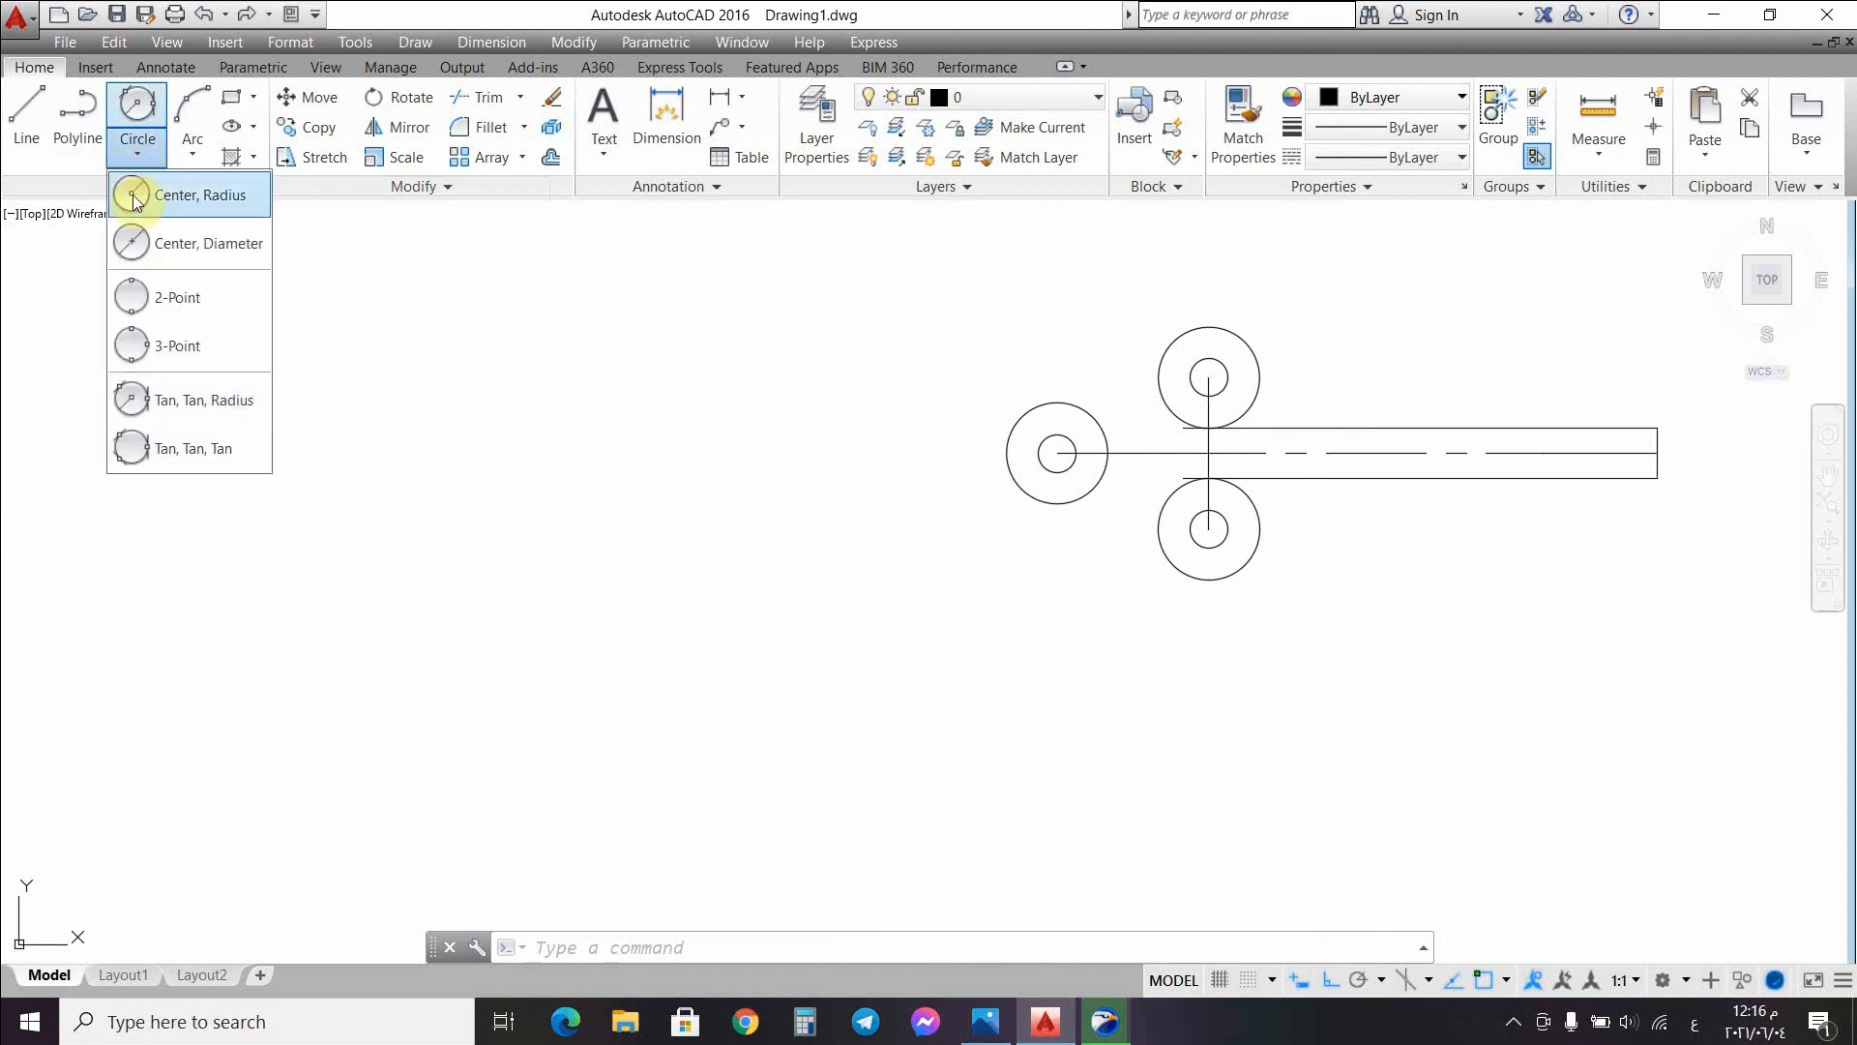
pyautogui.click(193, 406)
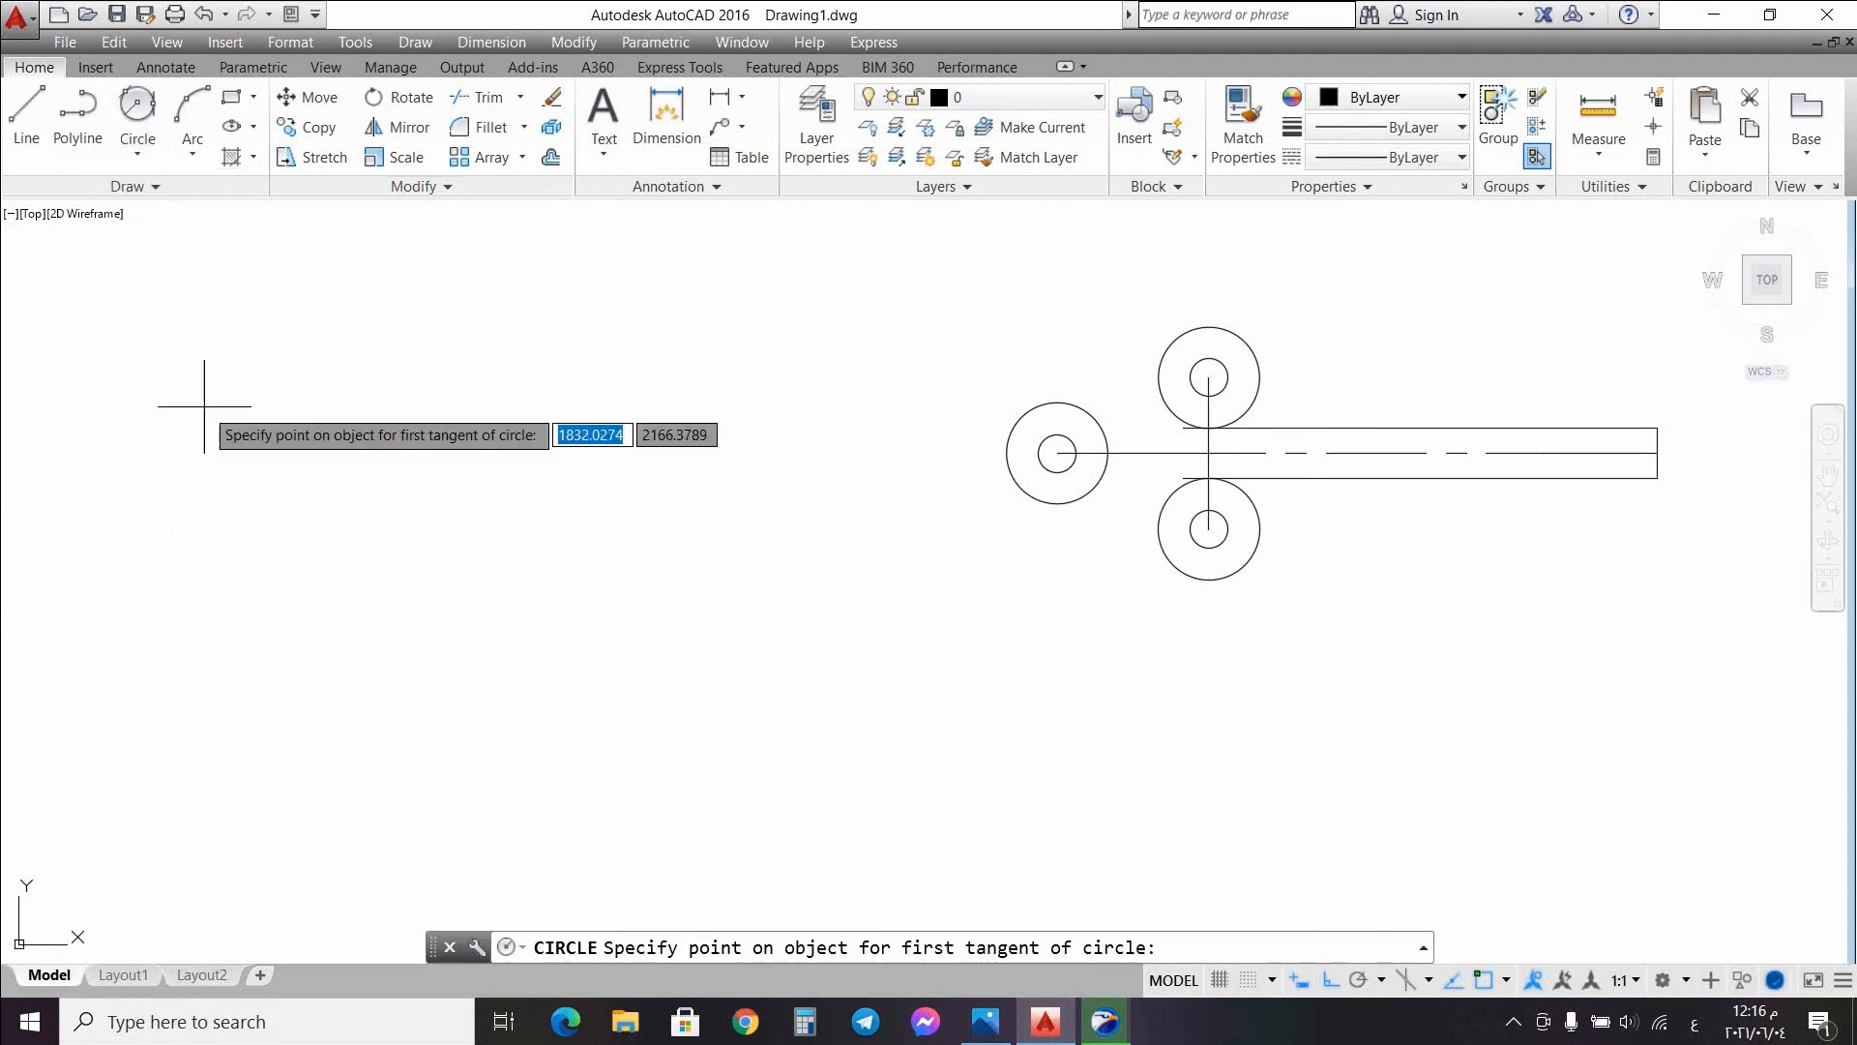
pyautogui.click(1165, 357)
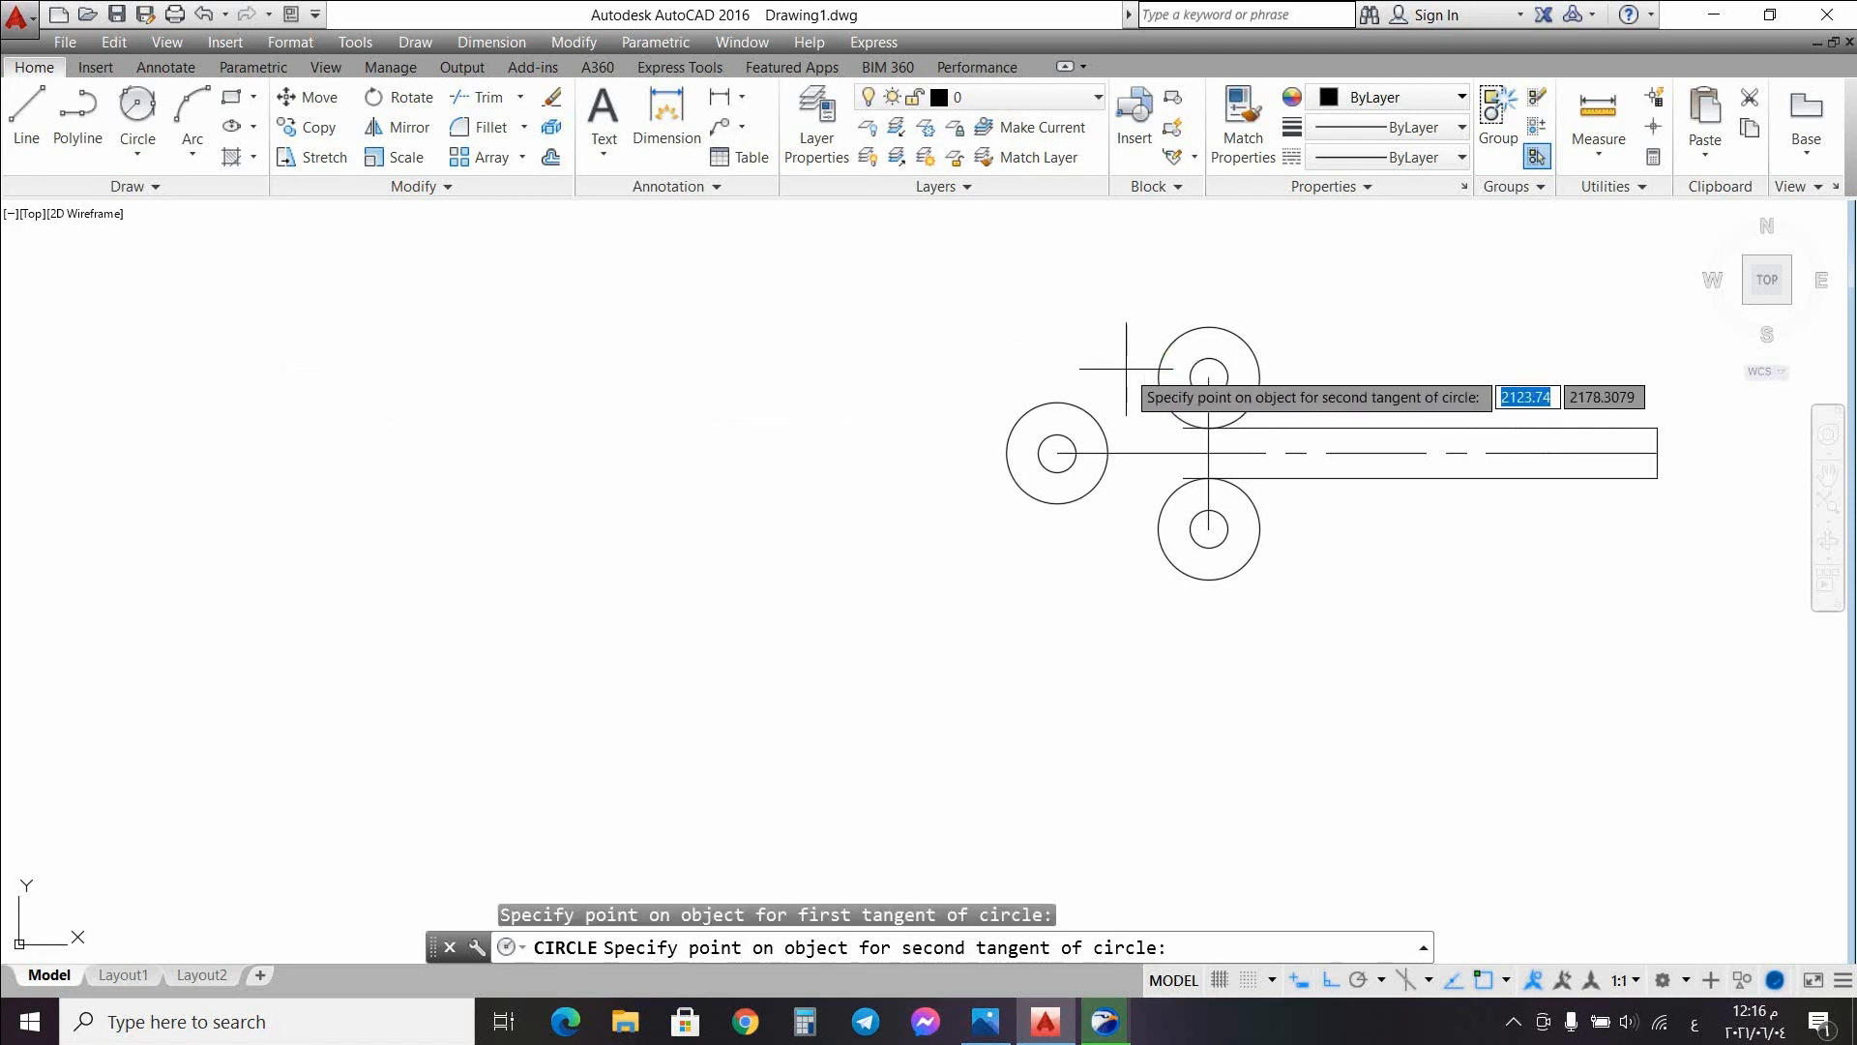
pyautogui.click(1083, 405)
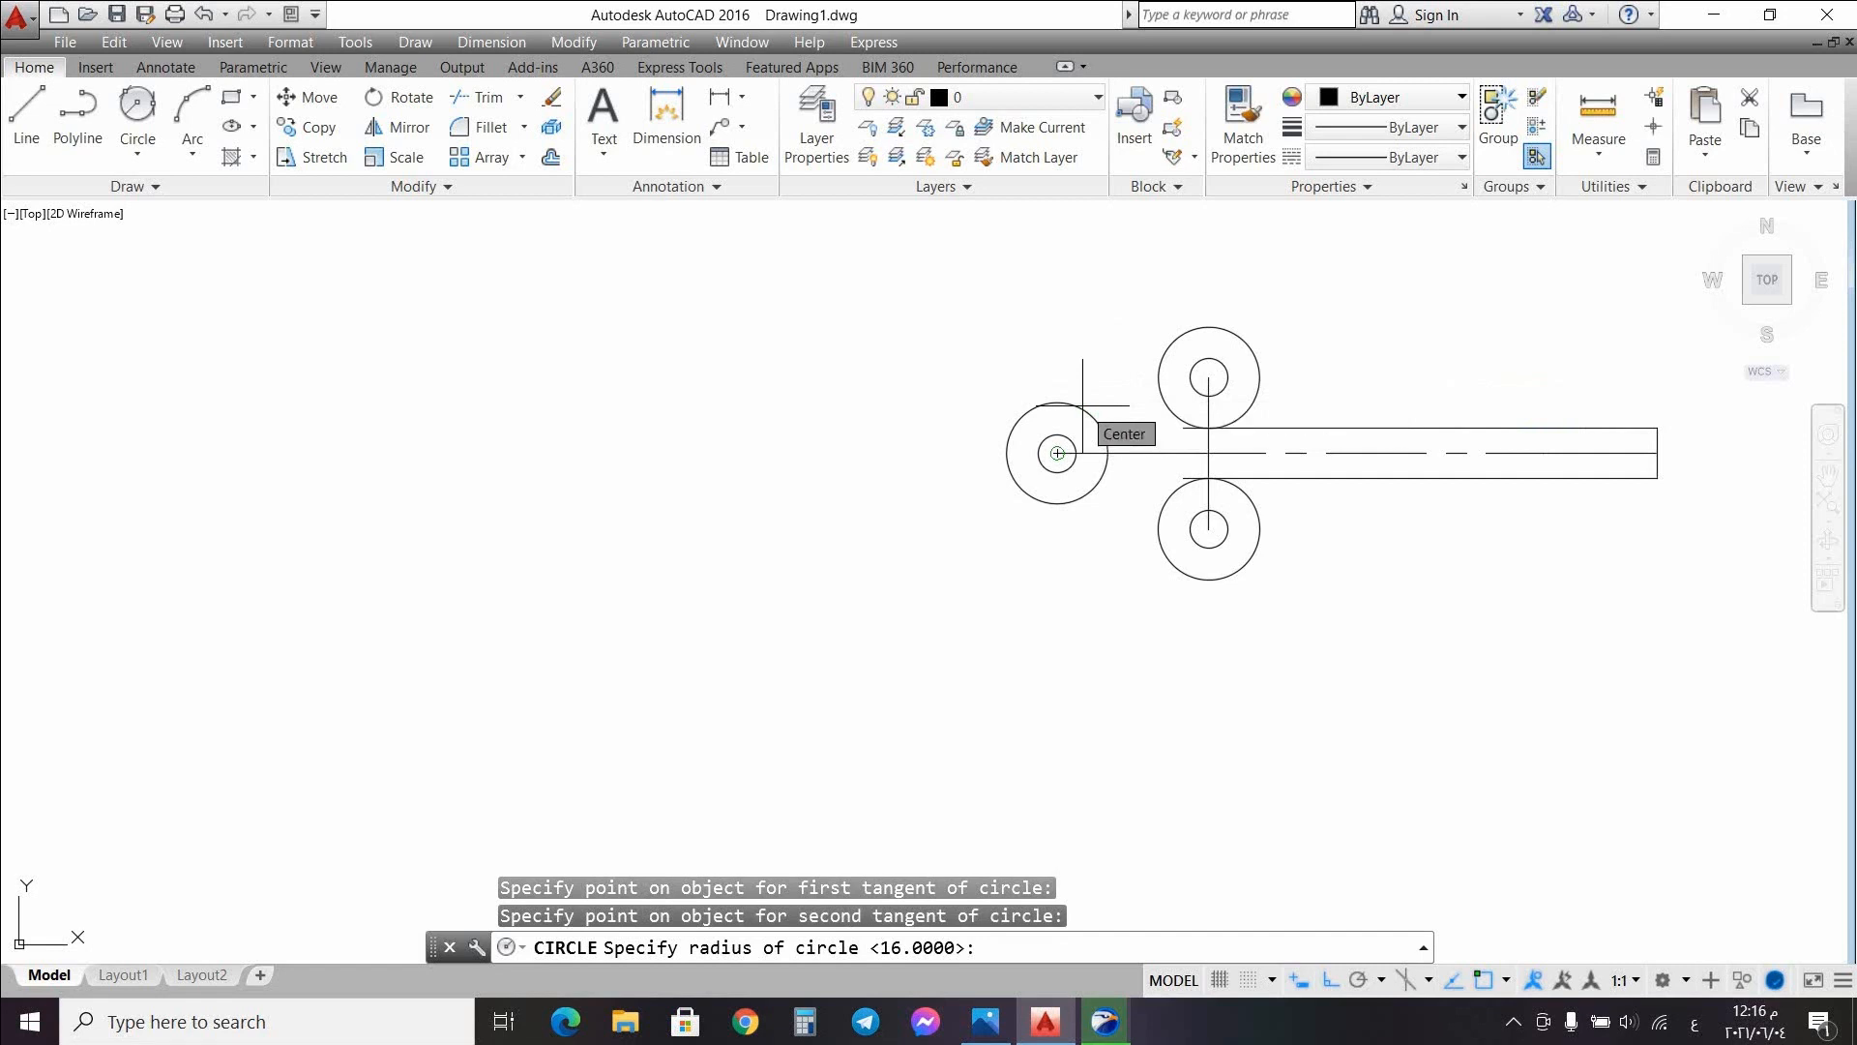
pyautogui.press('Return')
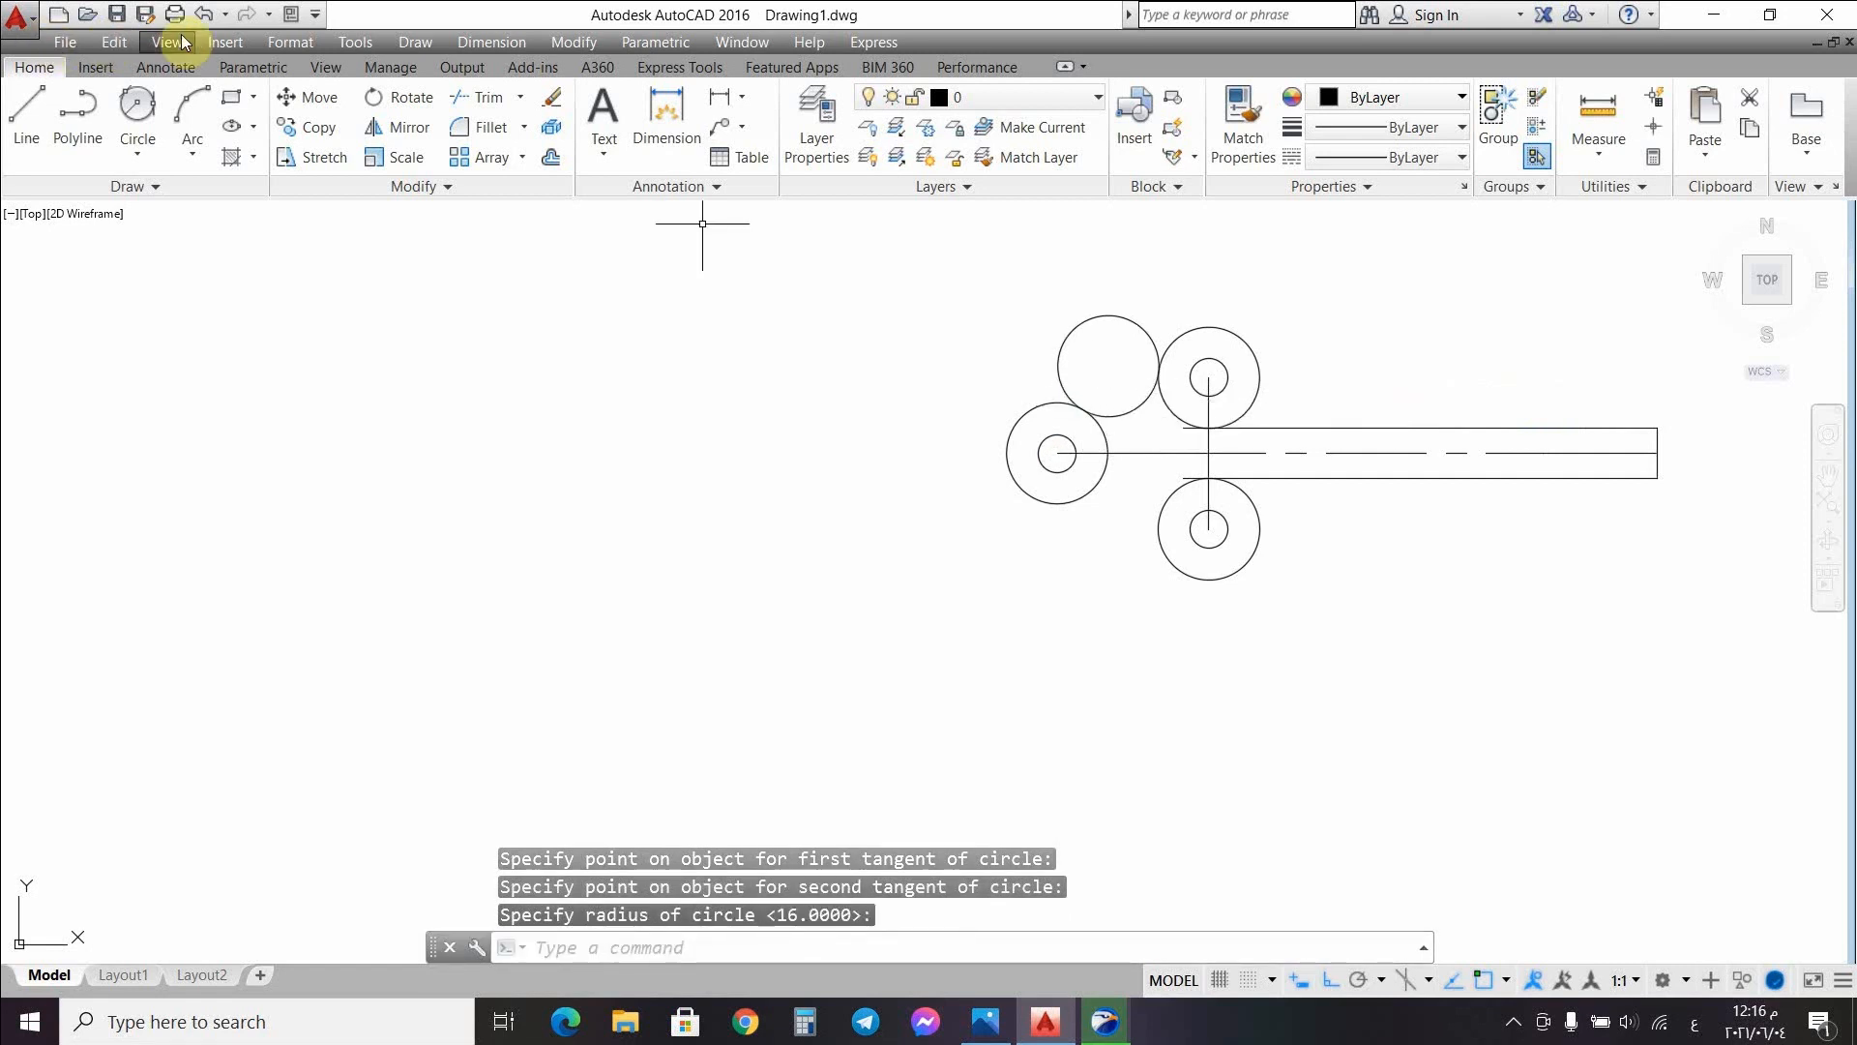
pyautogui.click(203, 14)
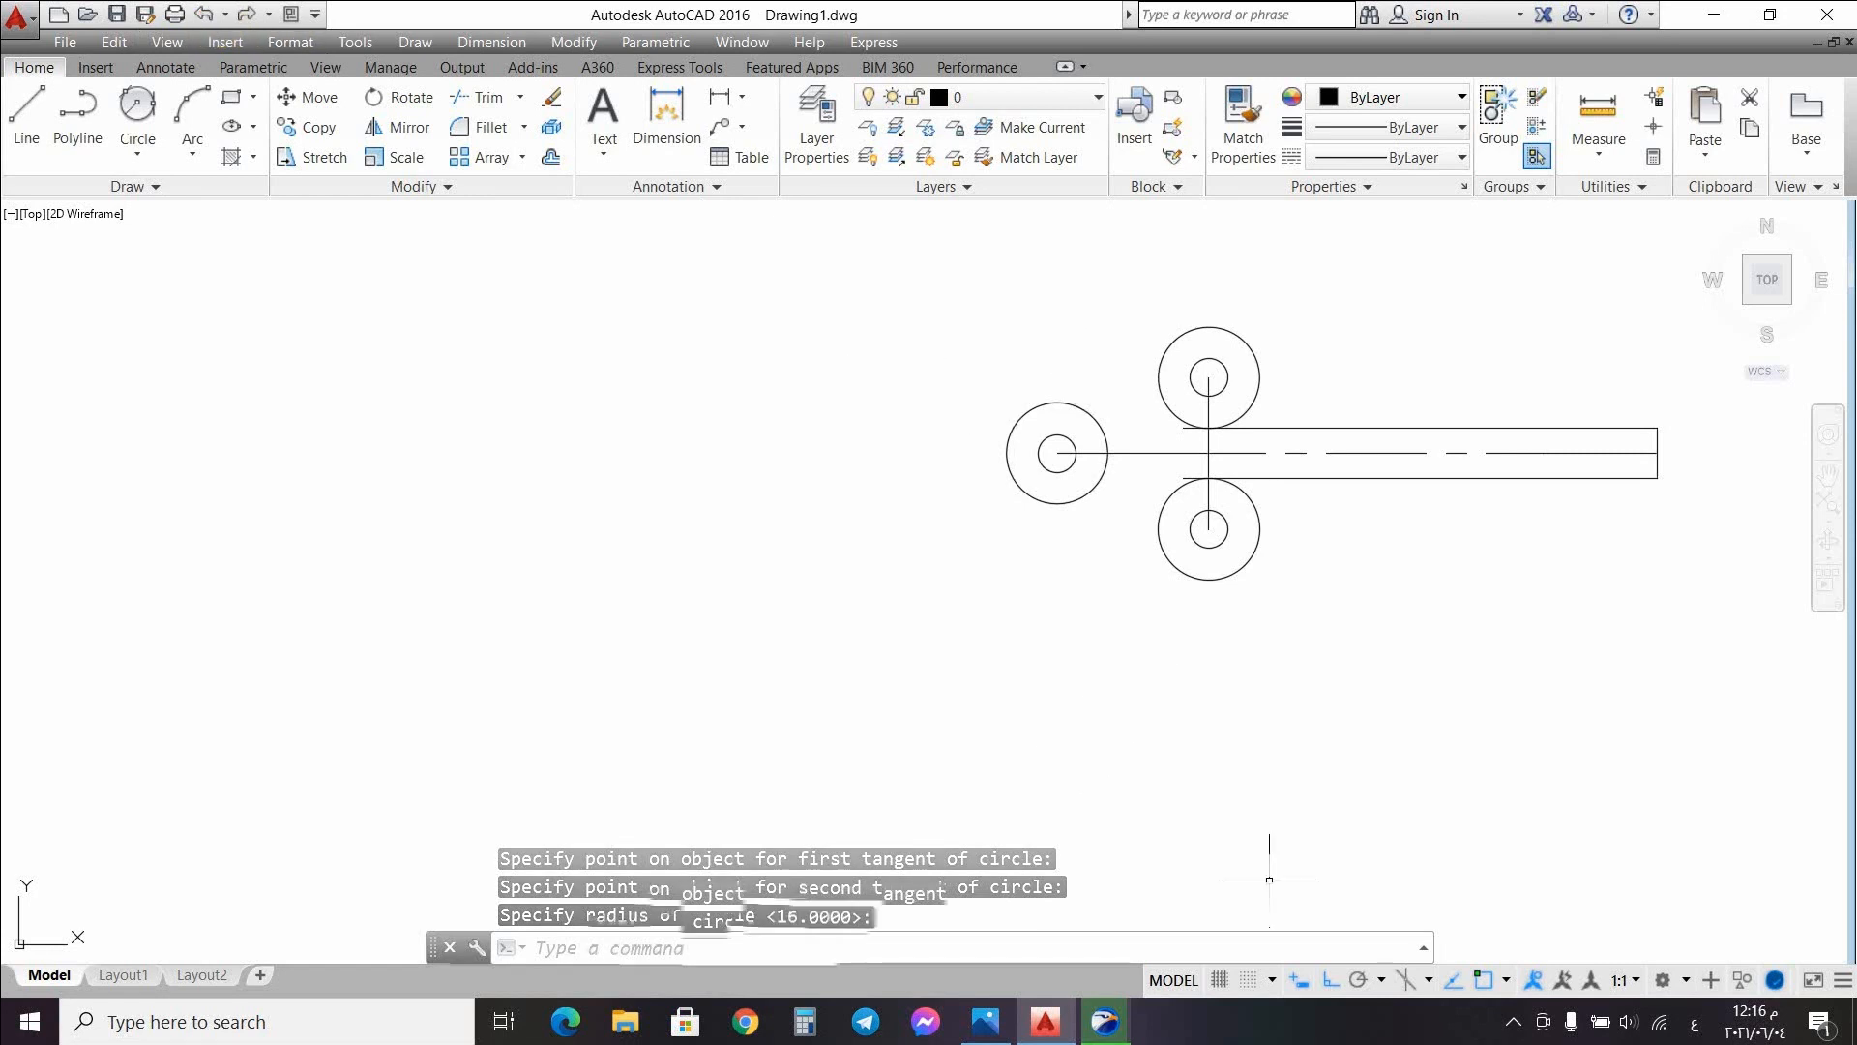
# Step: Draw a Tan, Tan, Radius circle of radius 48 tangent to the upper and left outer circles
pyautogui.click(137, 147)
pyautogui.click(203, 400)
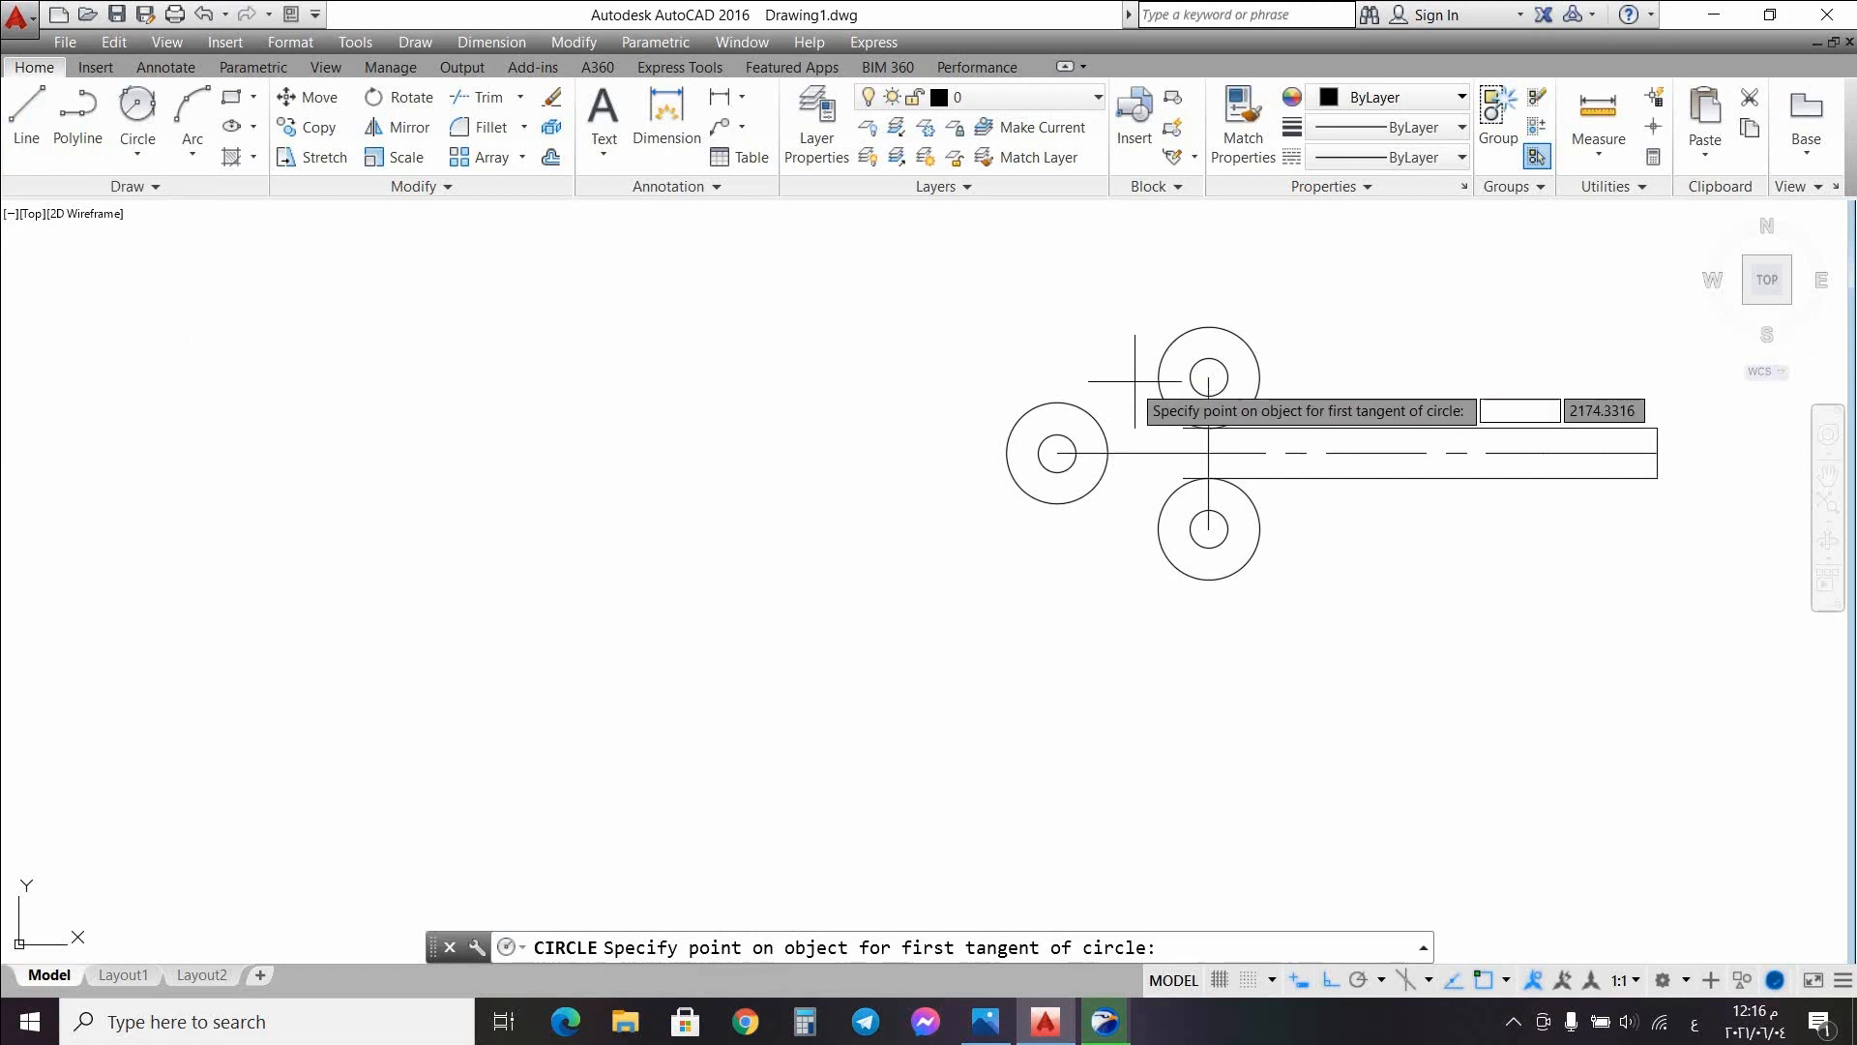
pyautogui.click(1164, 370)
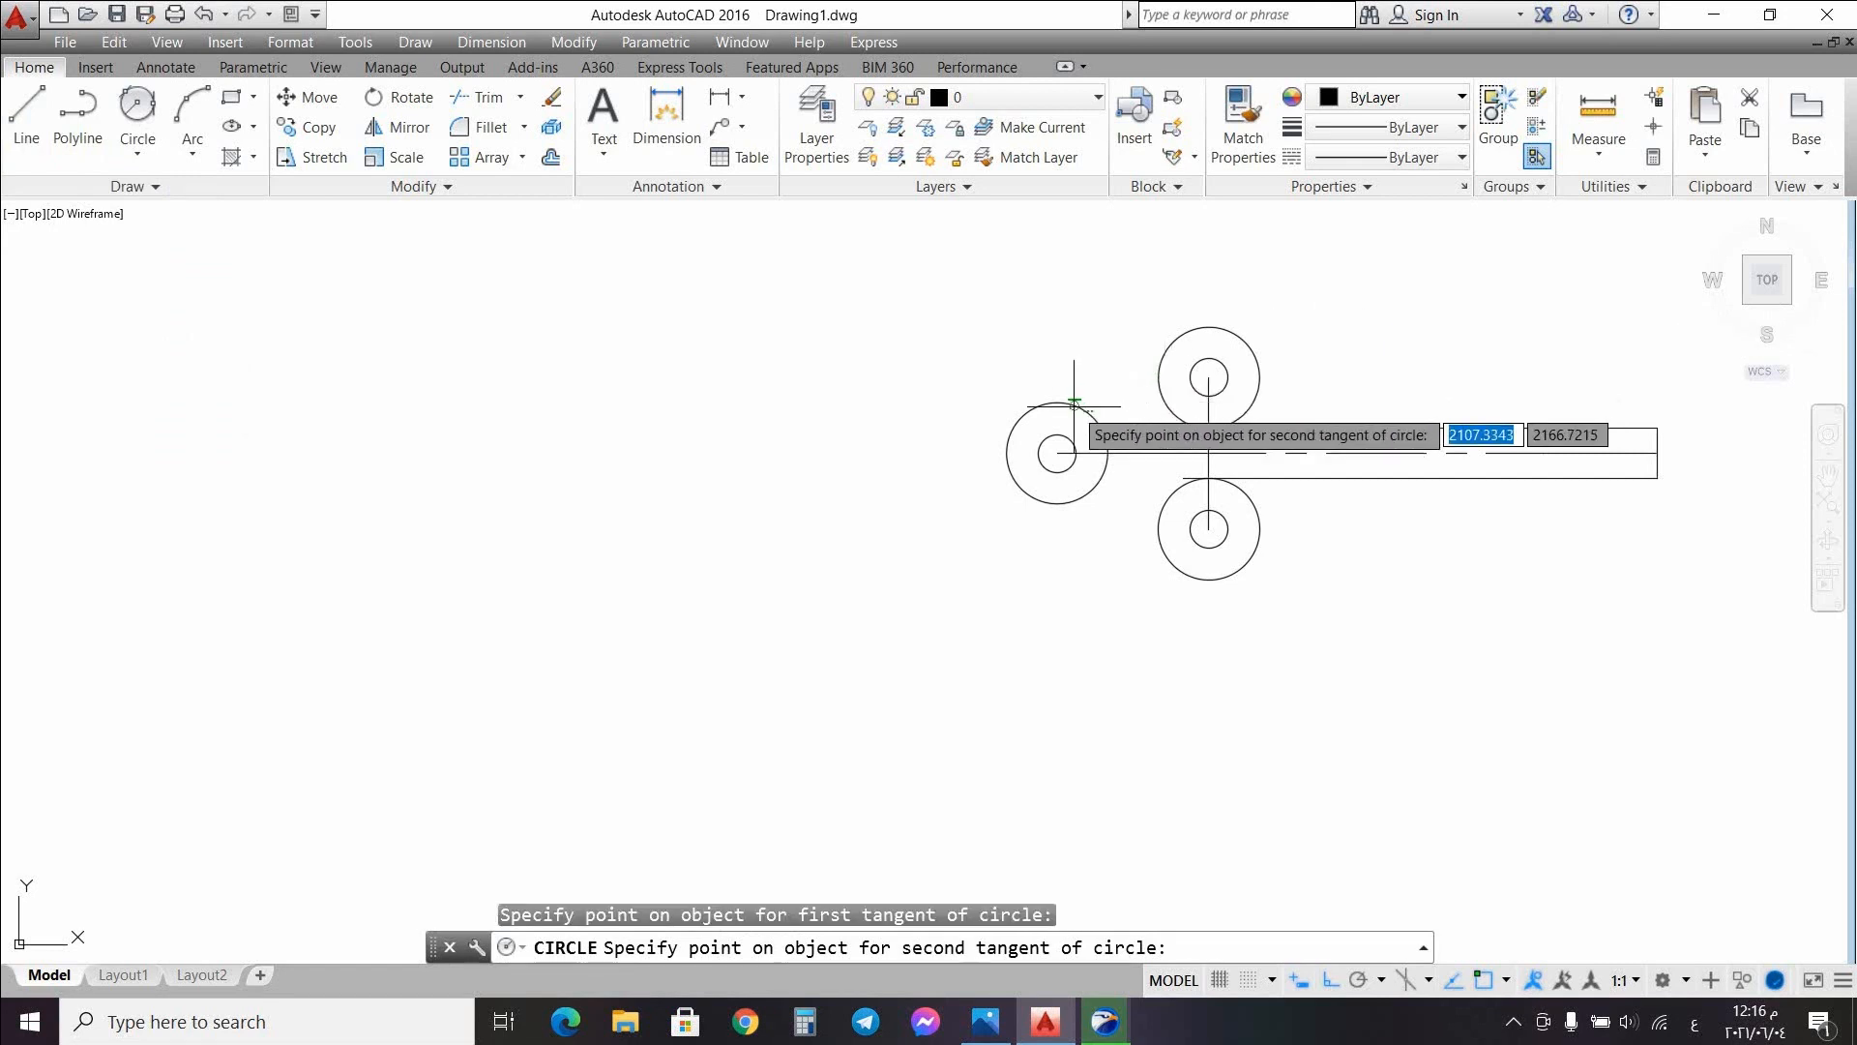
pyautogui.click(1073, 404)
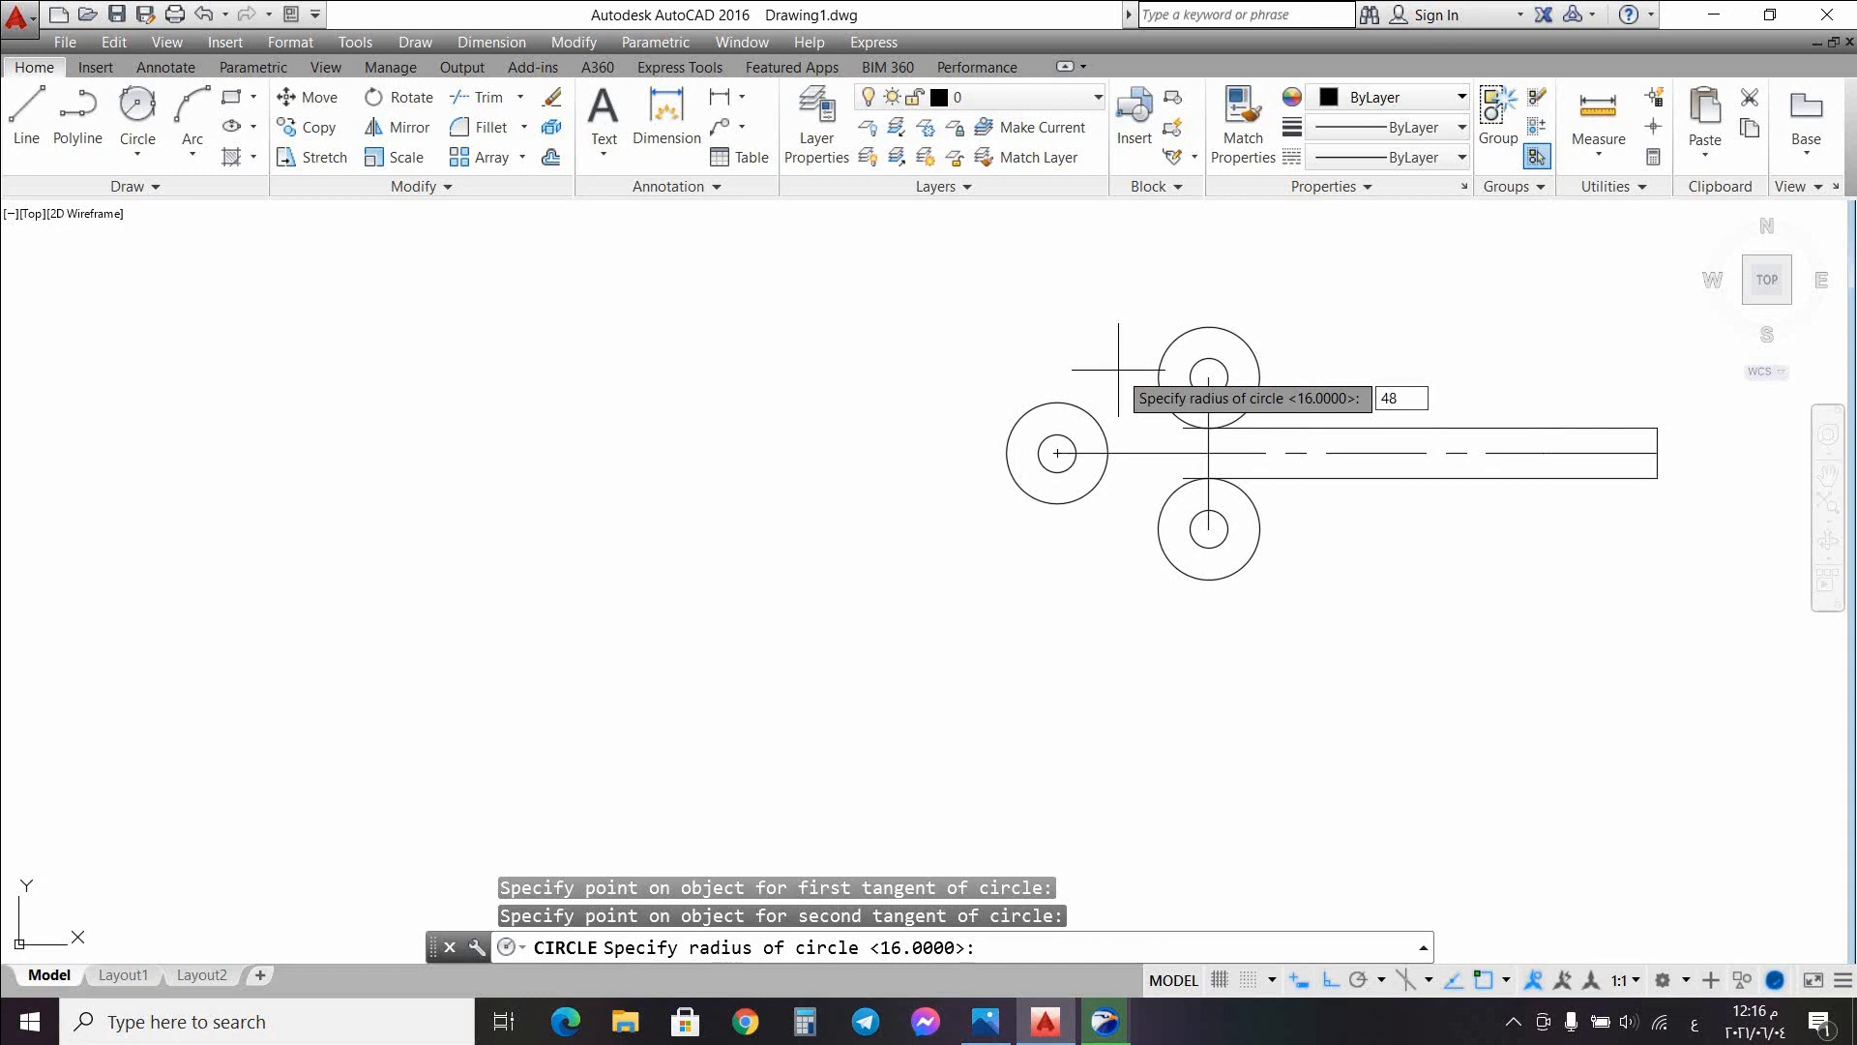
pyautogui.press('Return')
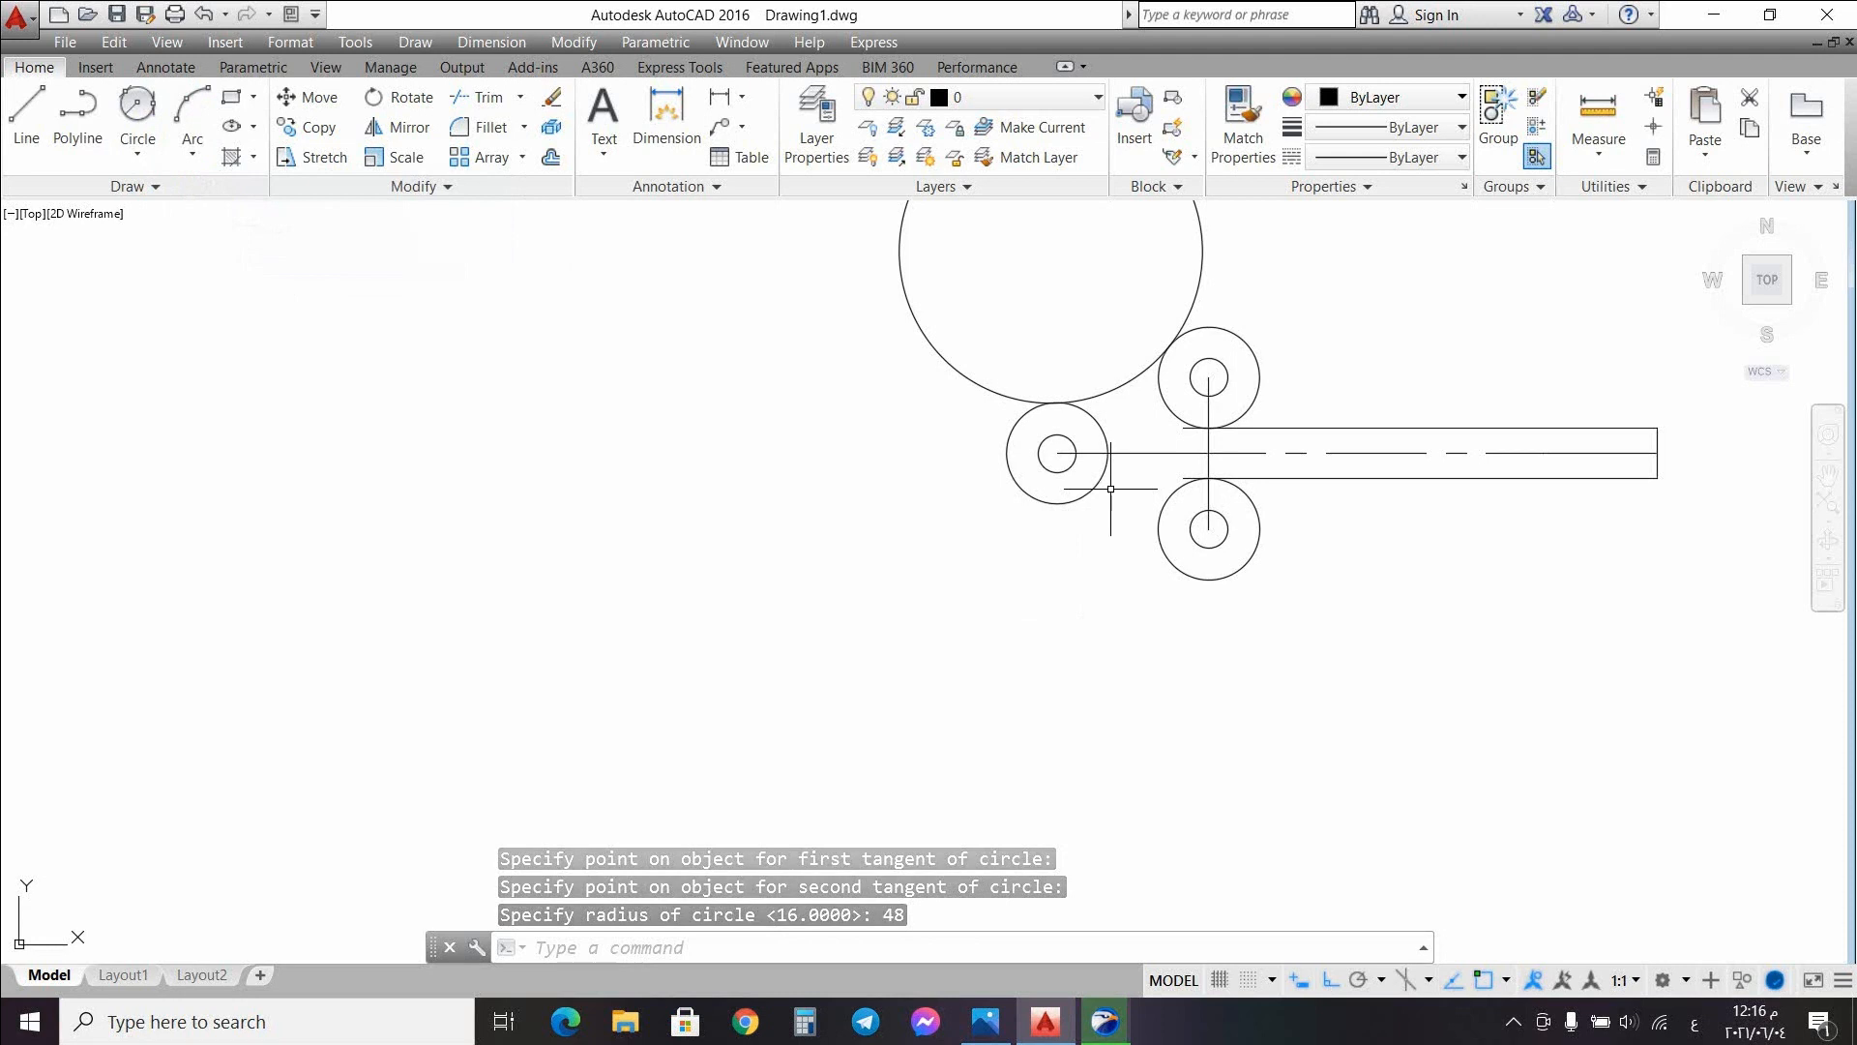
# Step: Draw a Tan, Tan, Radius circle of radius 48 tangent to the left and lower outer circles
pyautogui.click(136, 106)
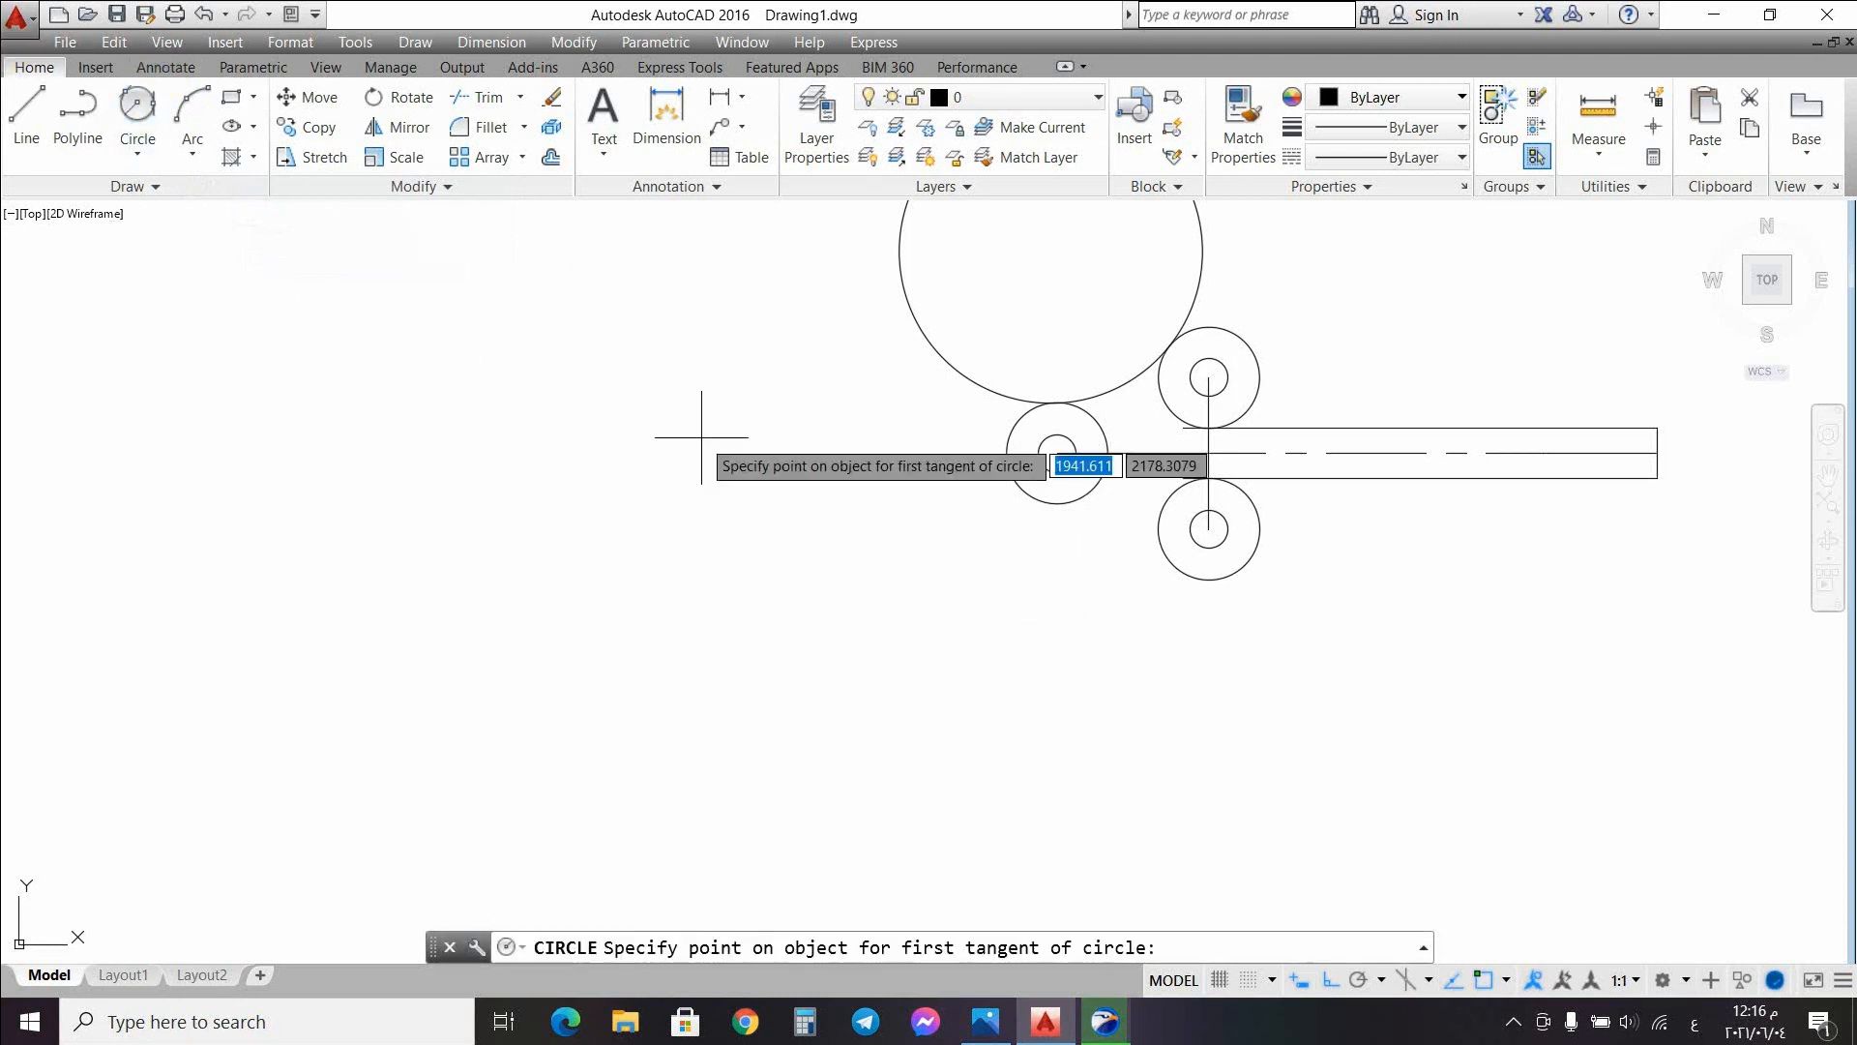
pyautogui.click(1080, 496)
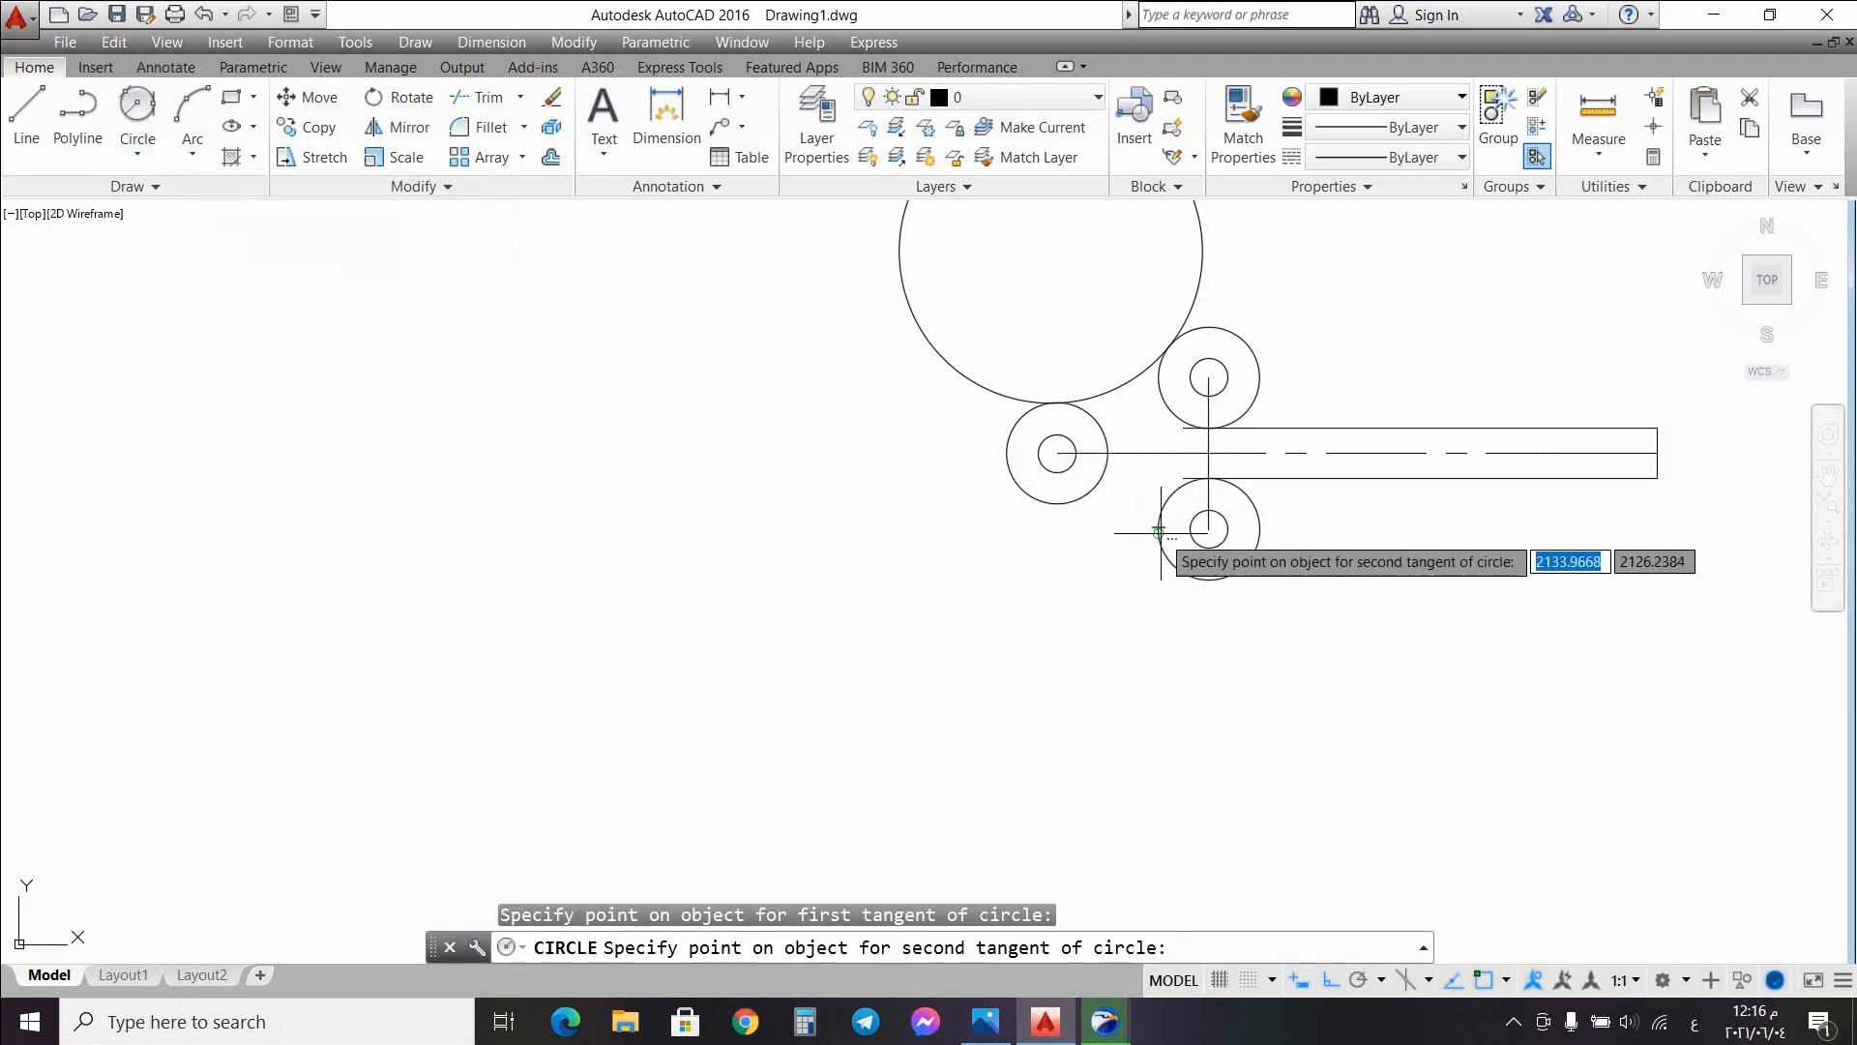
pyautogui.click(1161, 533)
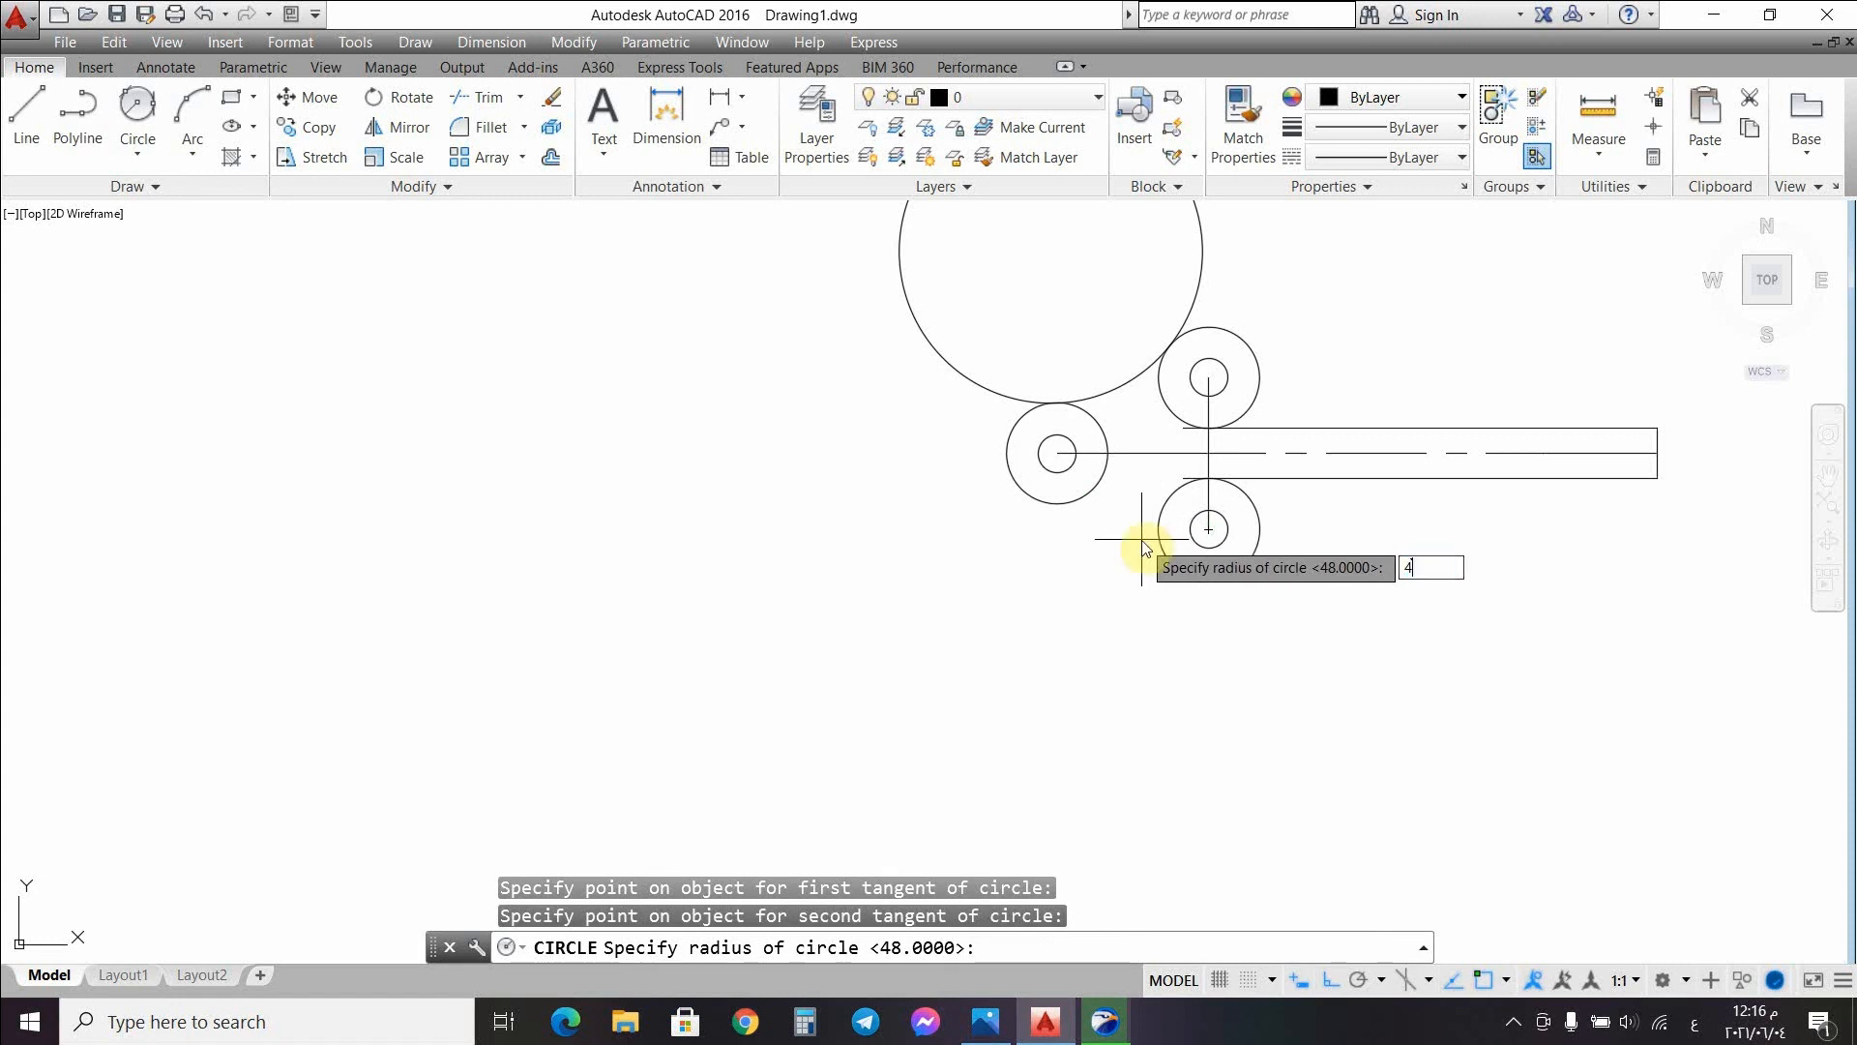
pyautogui.write('48')
pyautogui.press('Return')
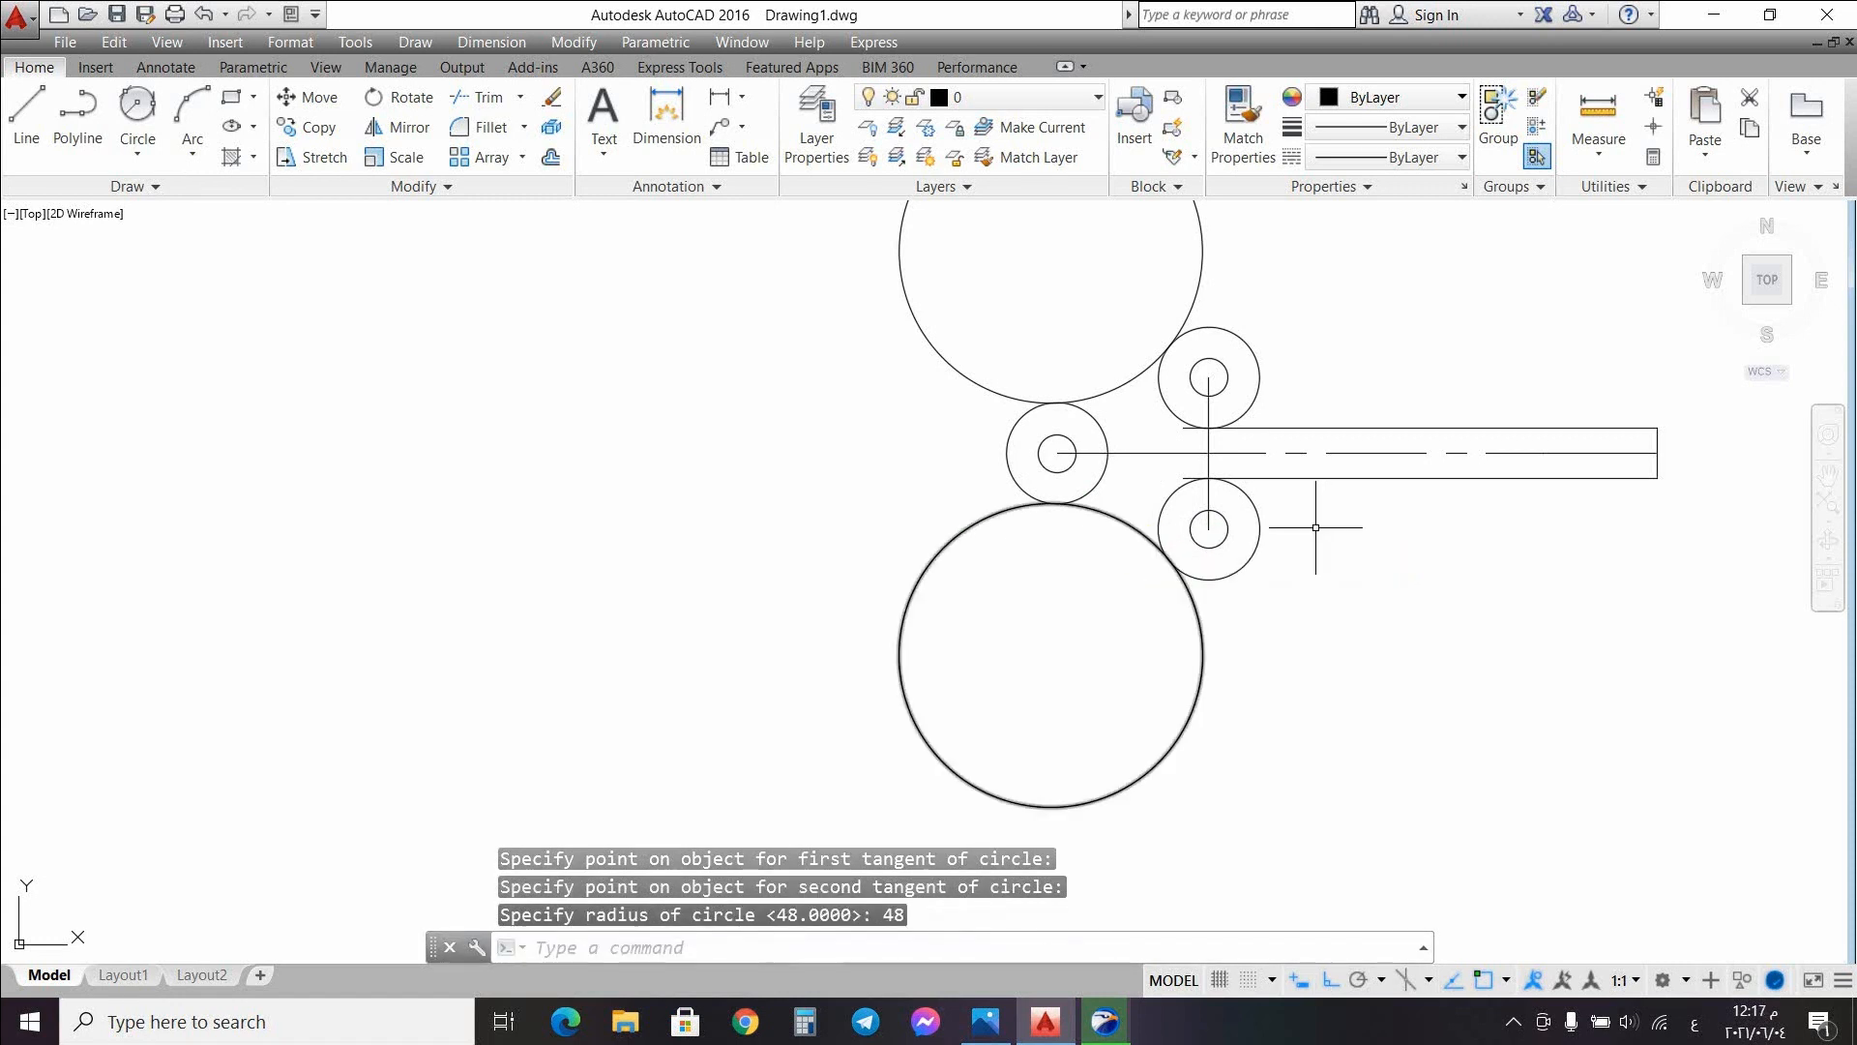
# Step: Check the fillet radius in the reference photo and draw a radius 12 circle tangent to the upper outer circle and the bar's upper edge
pyautogui.click(988, 1025)
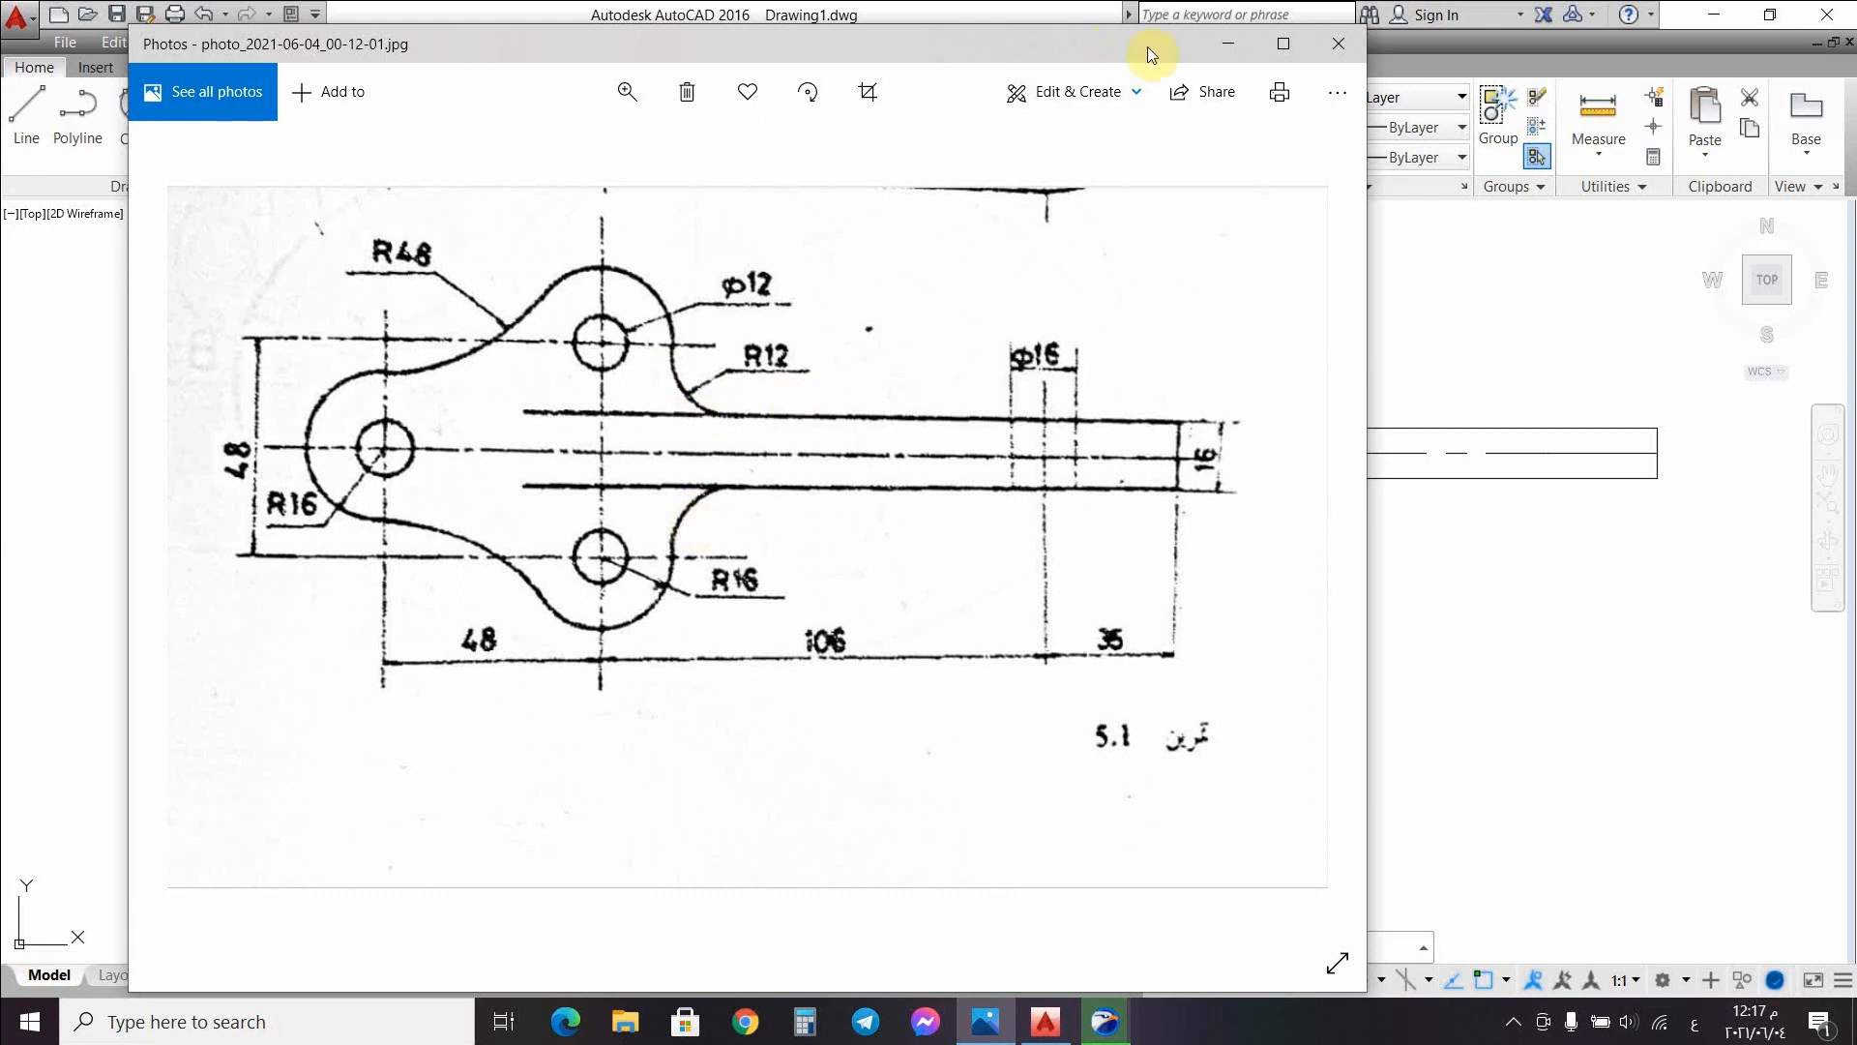
pyautogui.click(1220, 48)
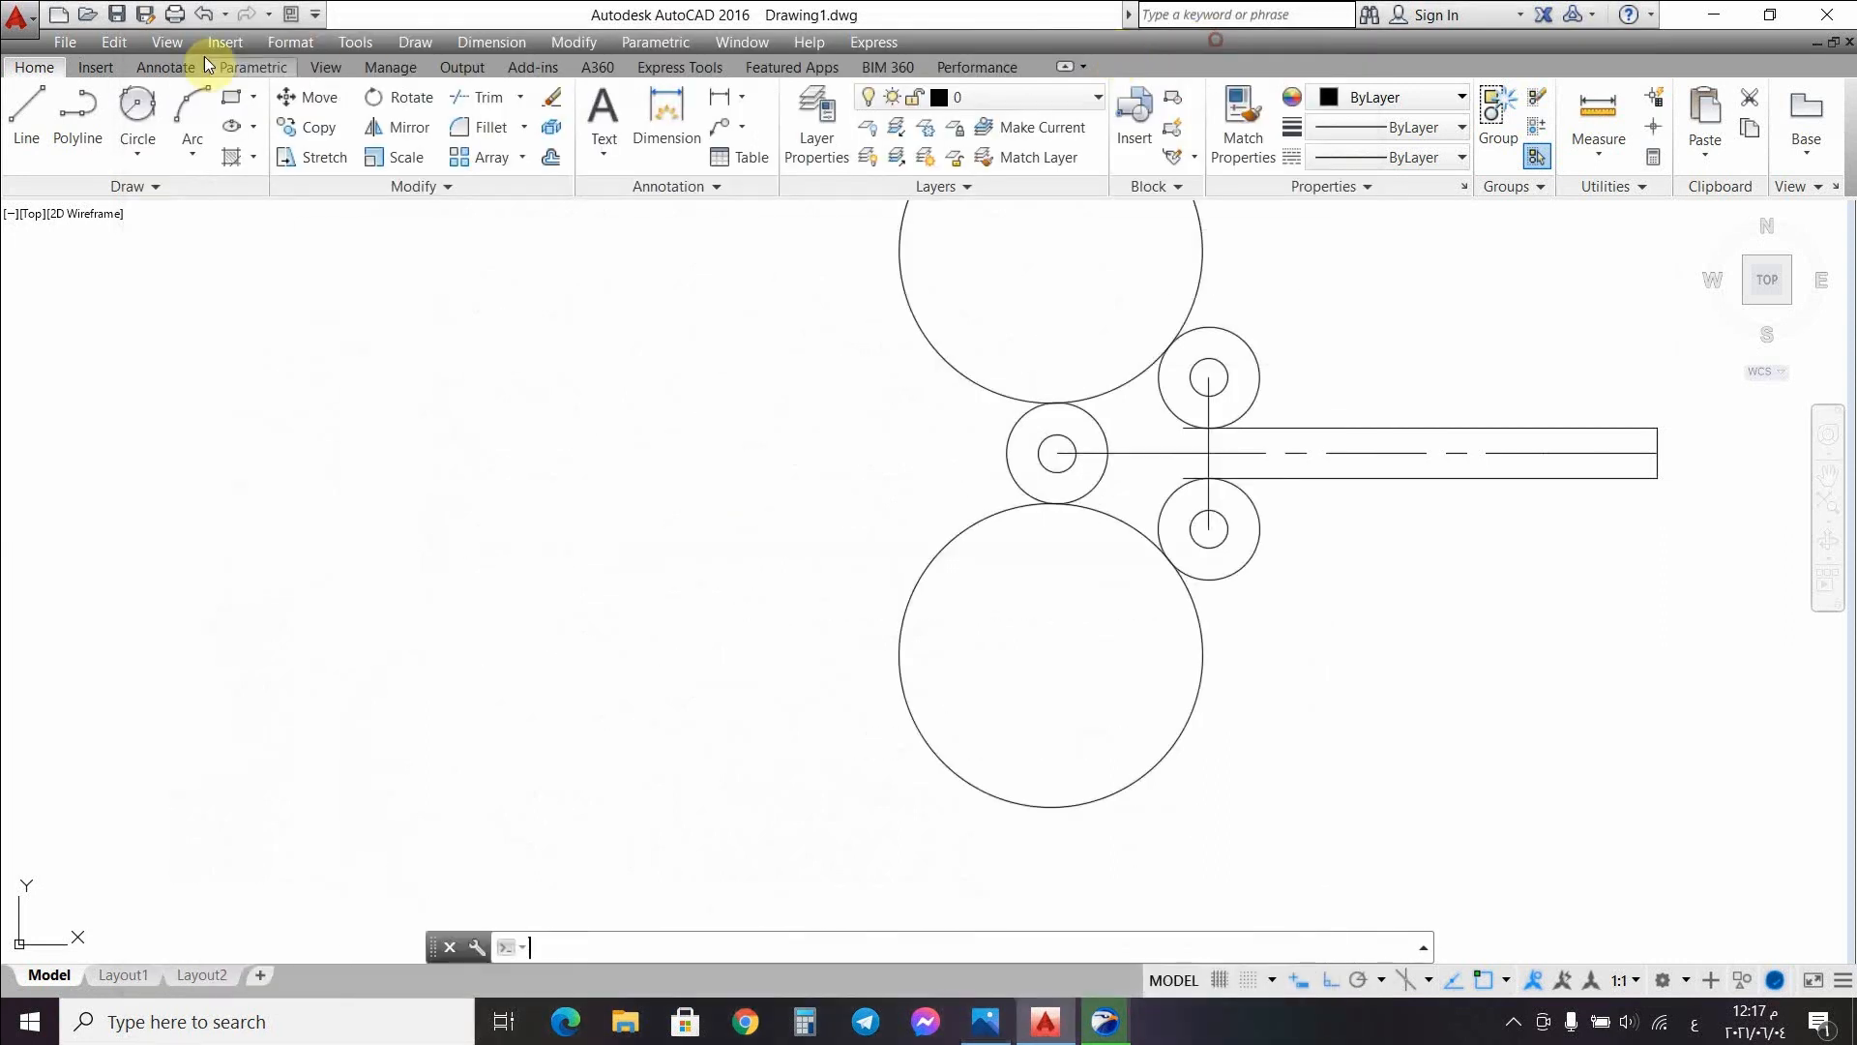
pyautogui.click(143, 113)
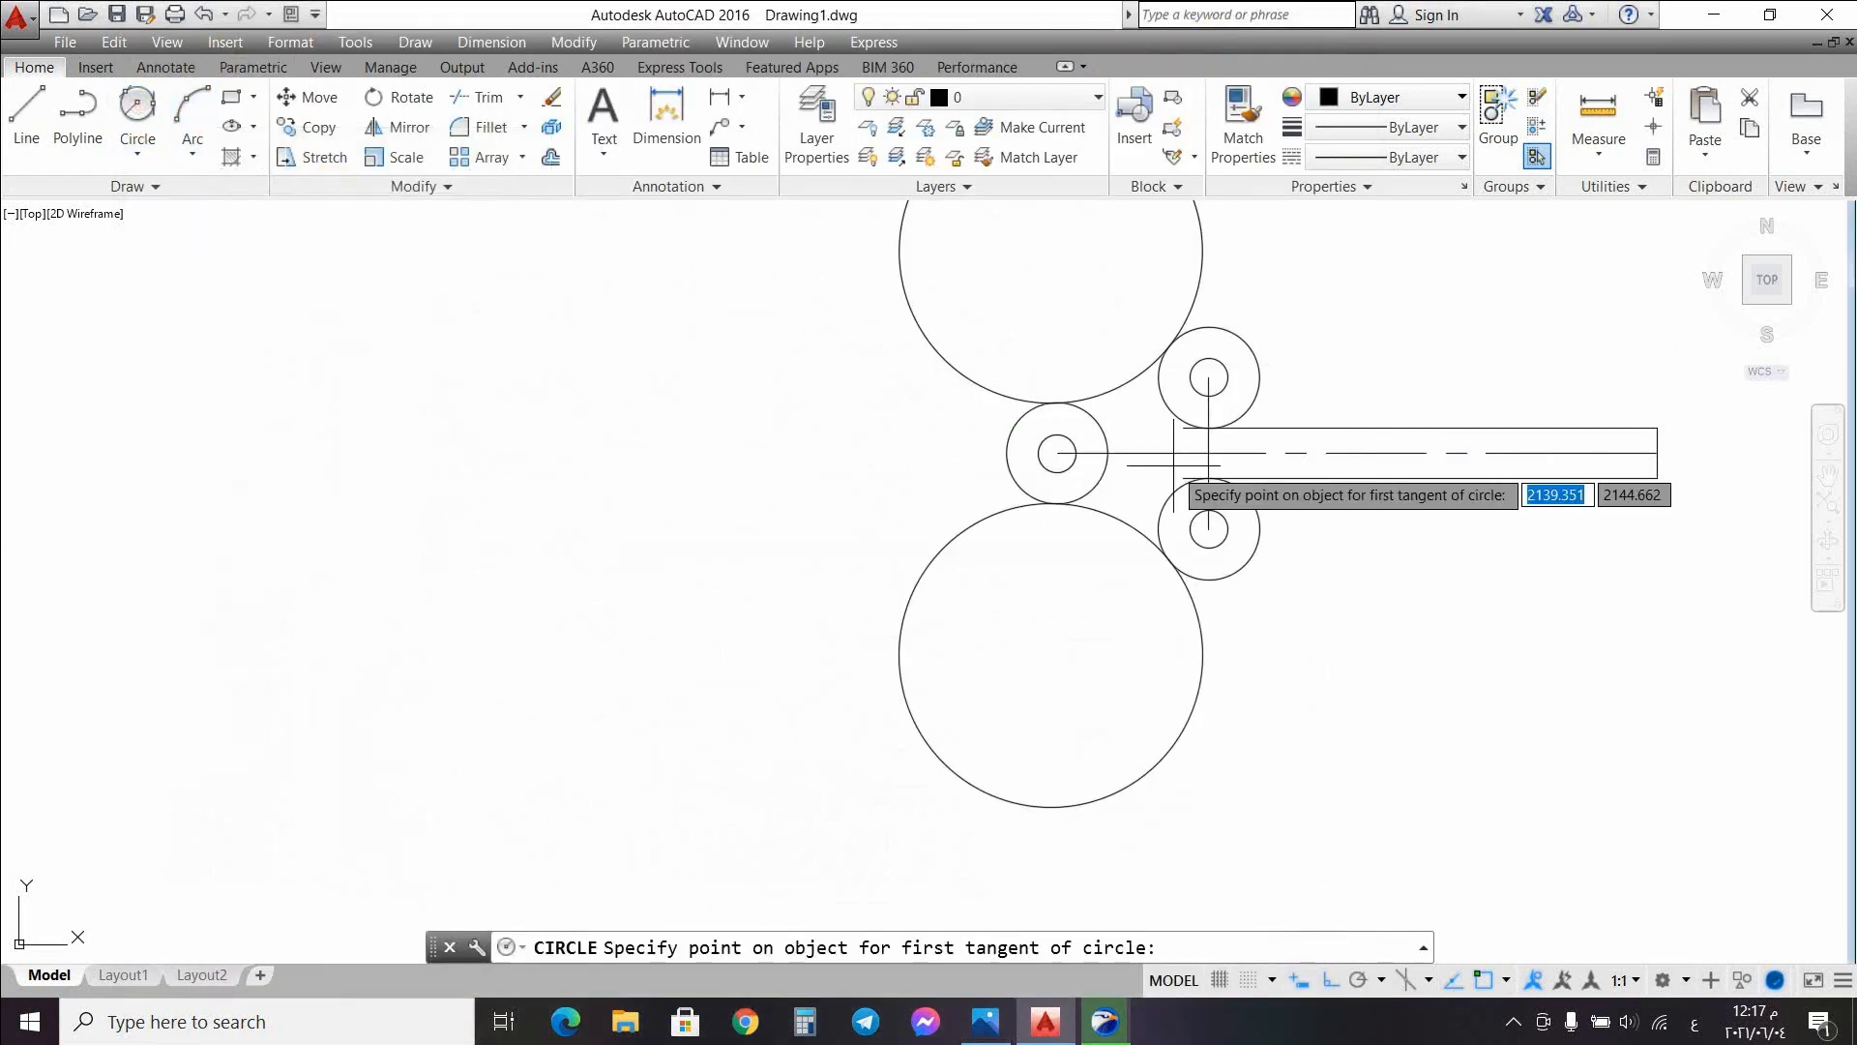
pyautogui.click(1251, 405)
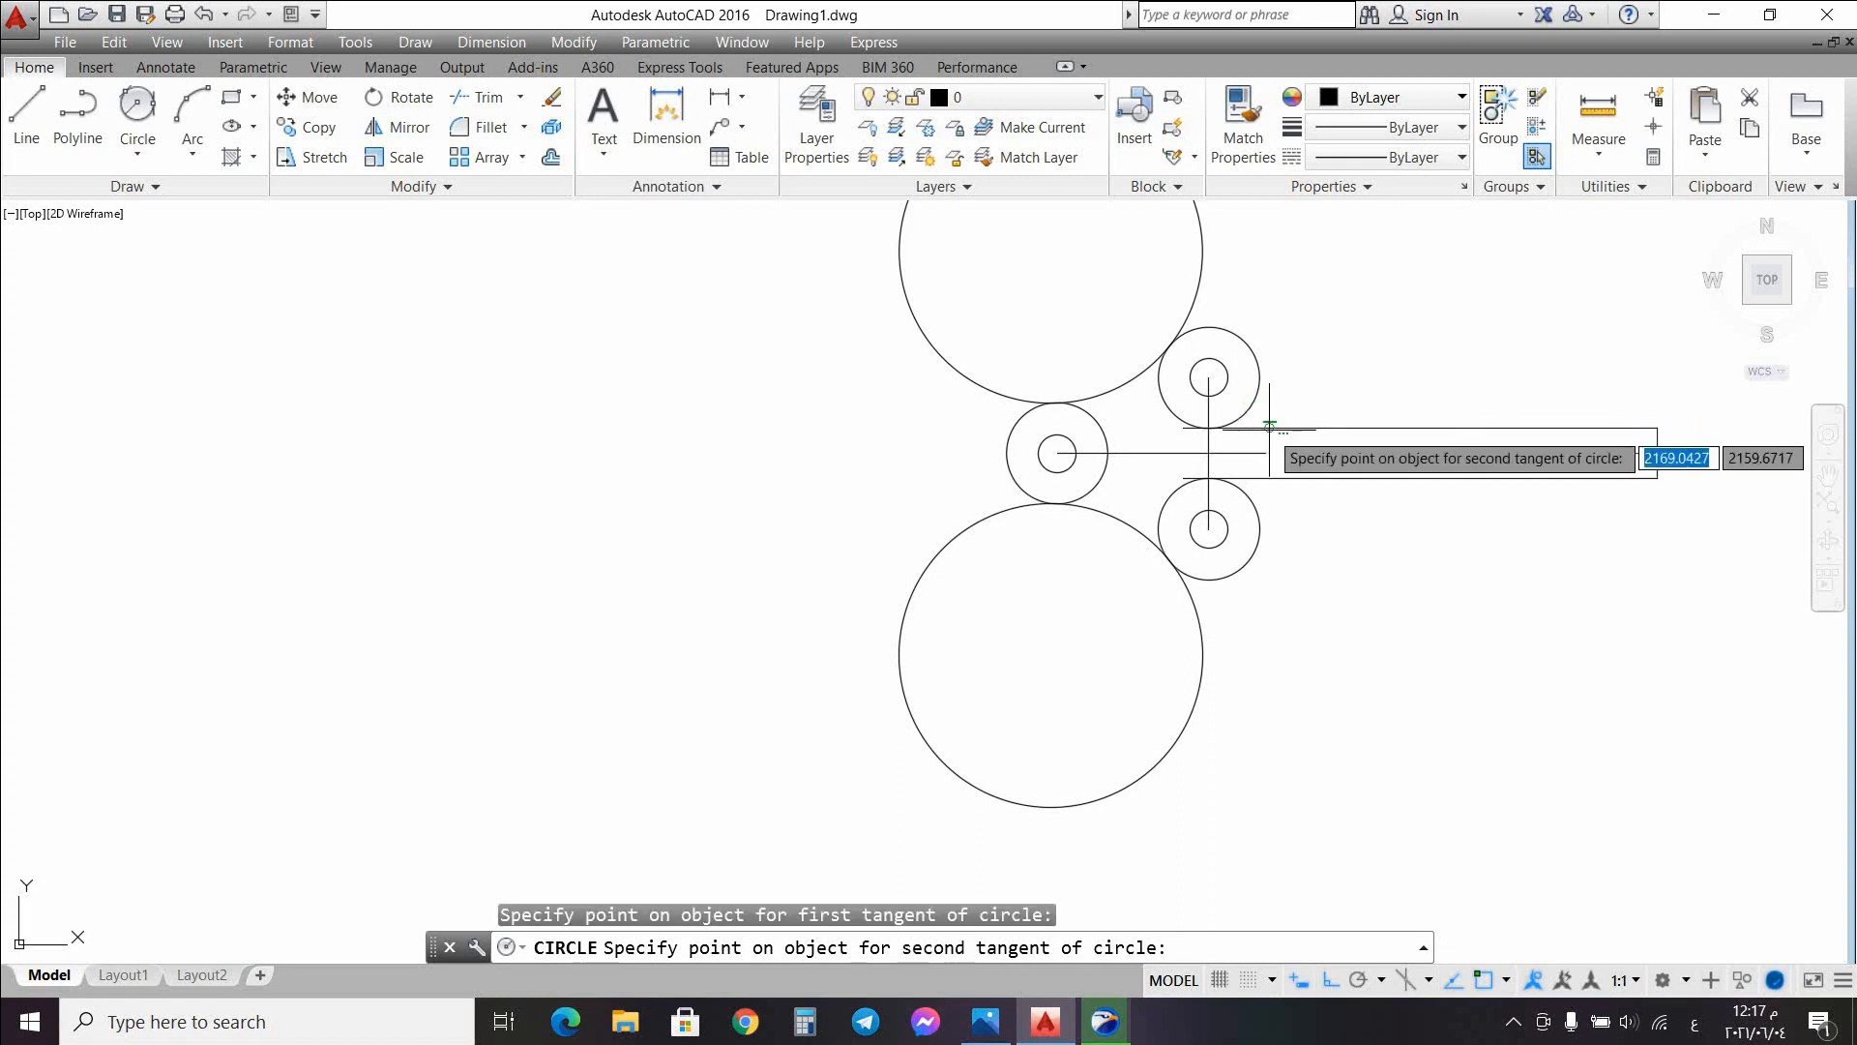
pyautogui.click(1269, 429)
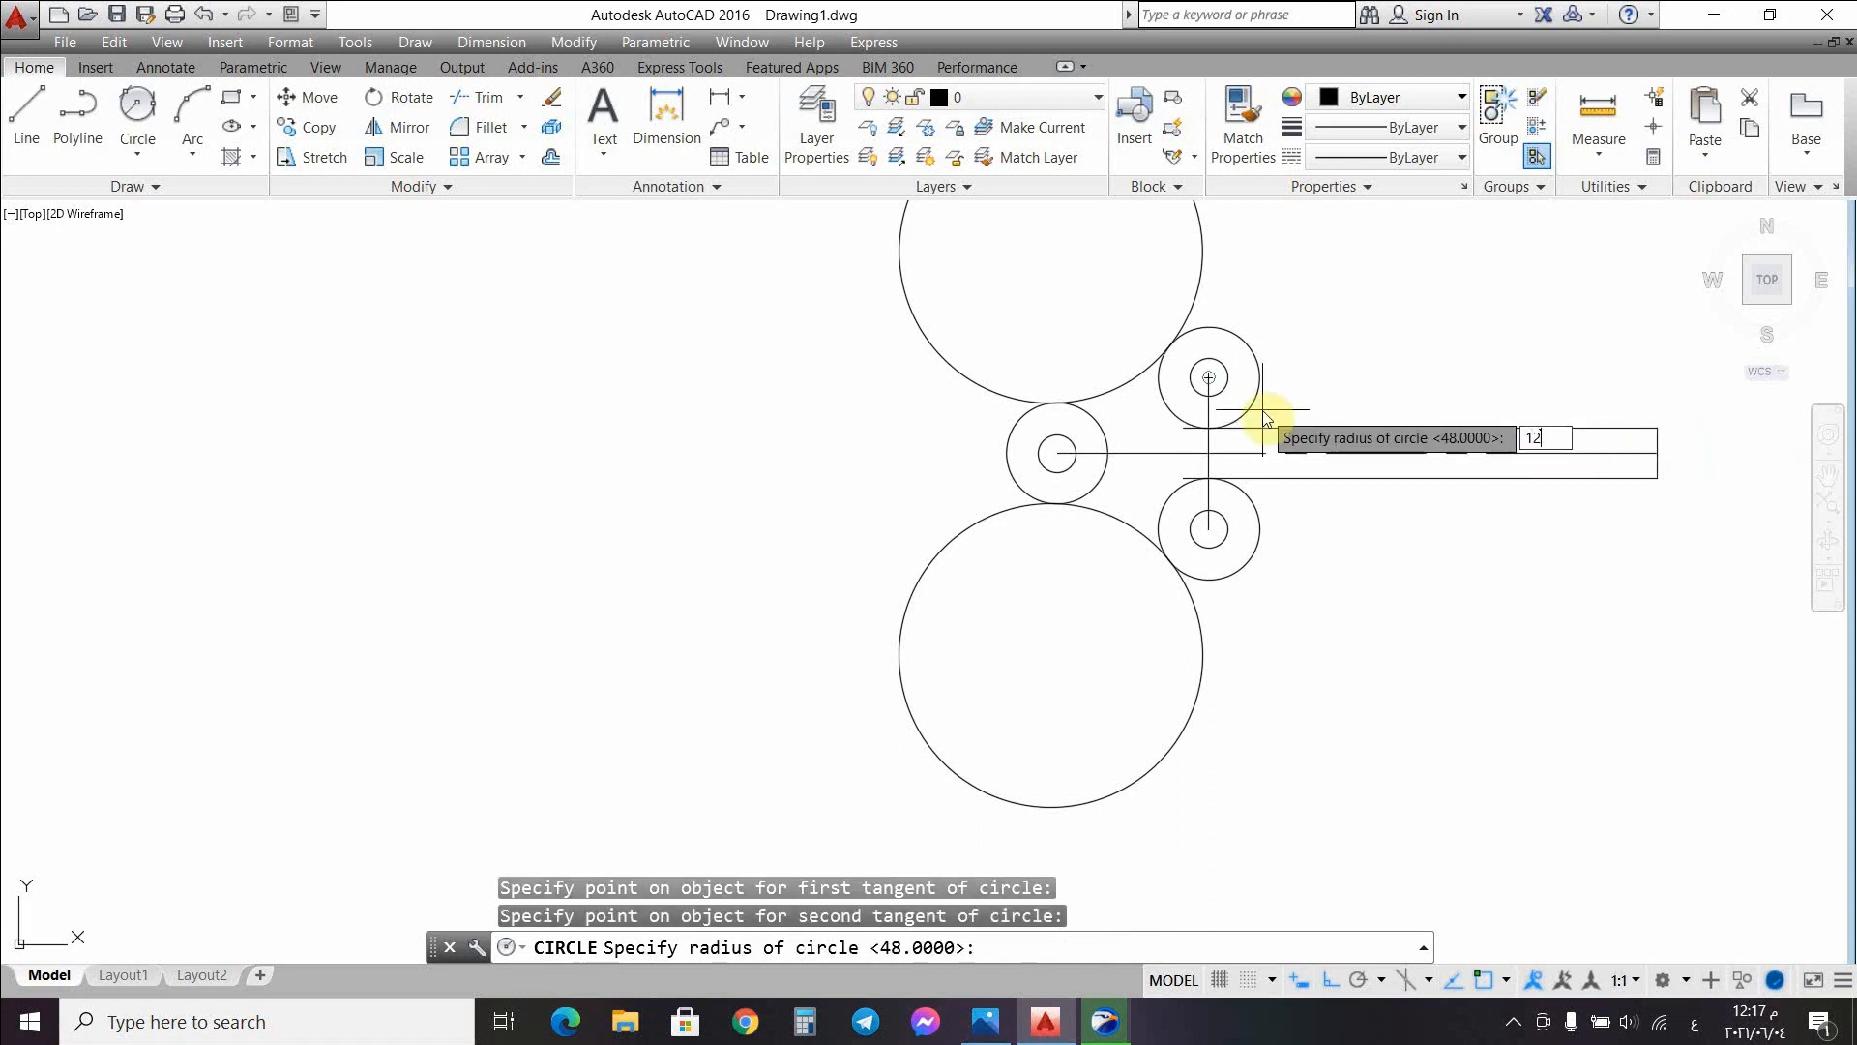
pyautogui.press('Return')
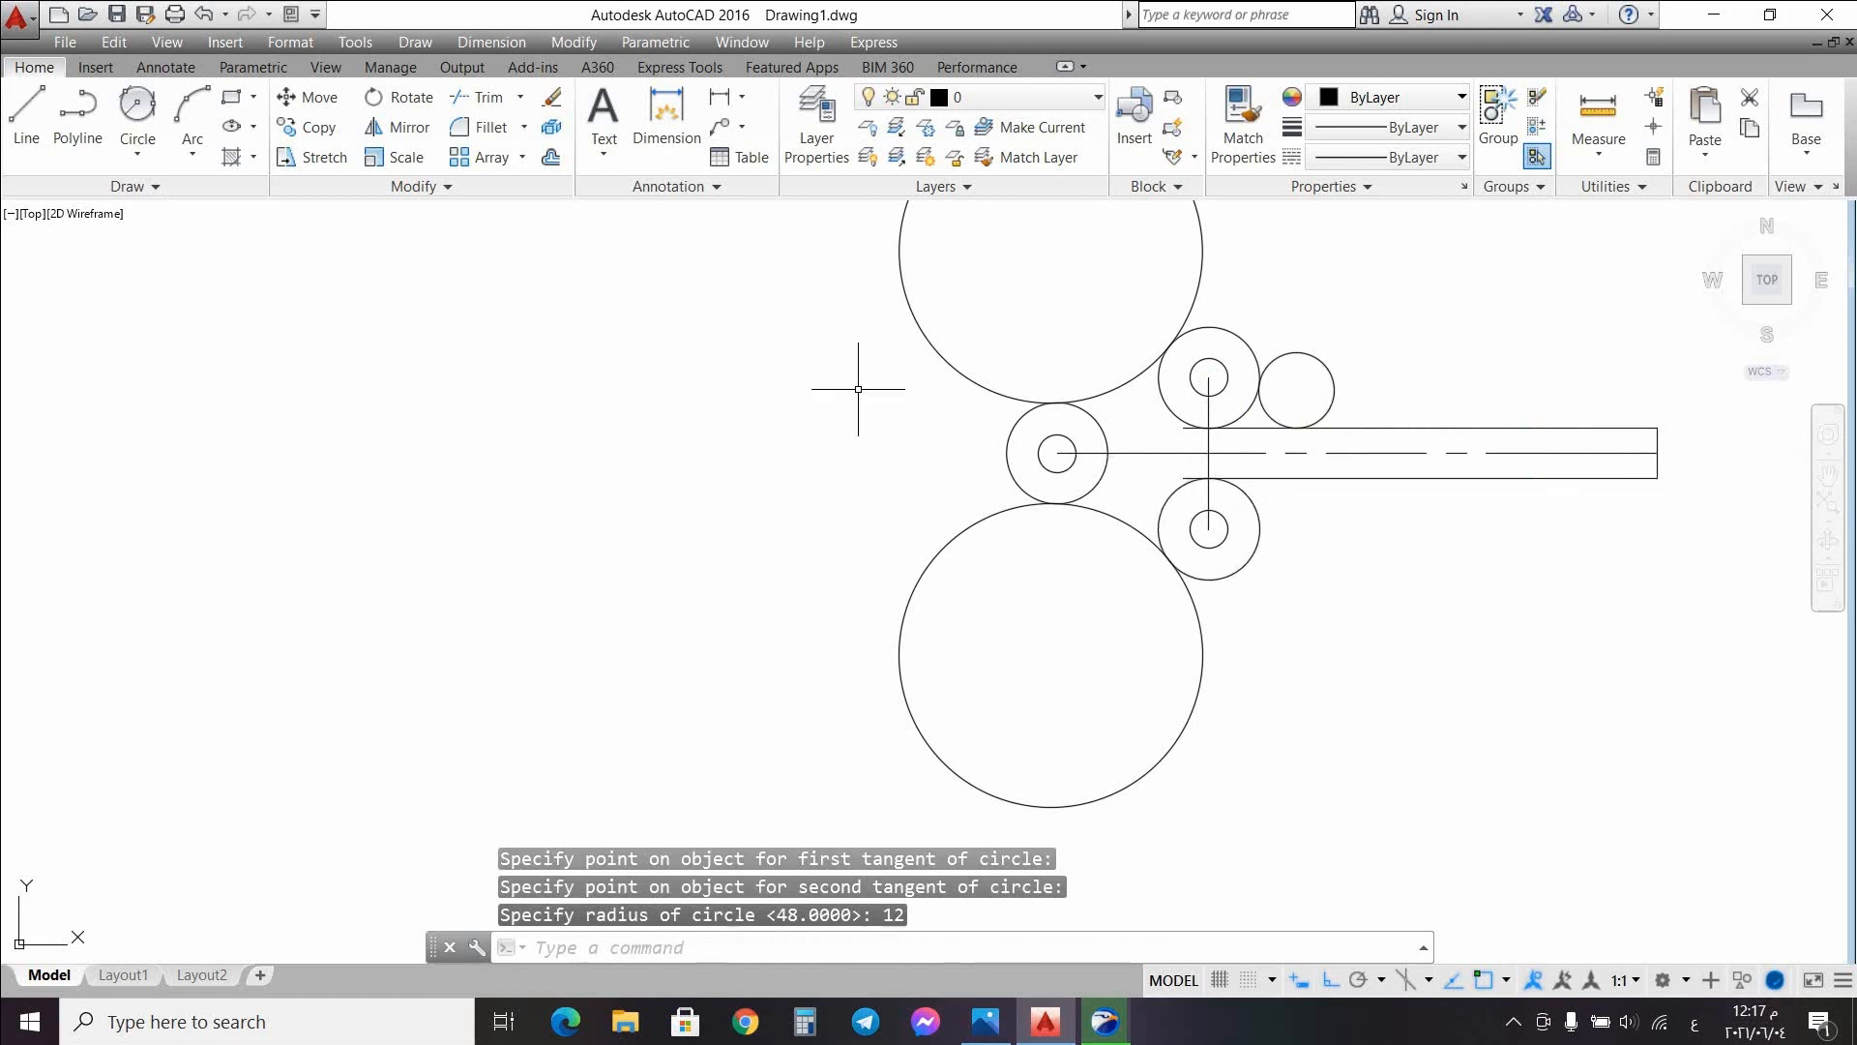
# Step: Draw a Tan, Tan, Radius circle of radius 12 tangent to the lower outer circle and the bar's lower edge
pyautogui.click(136, 104)
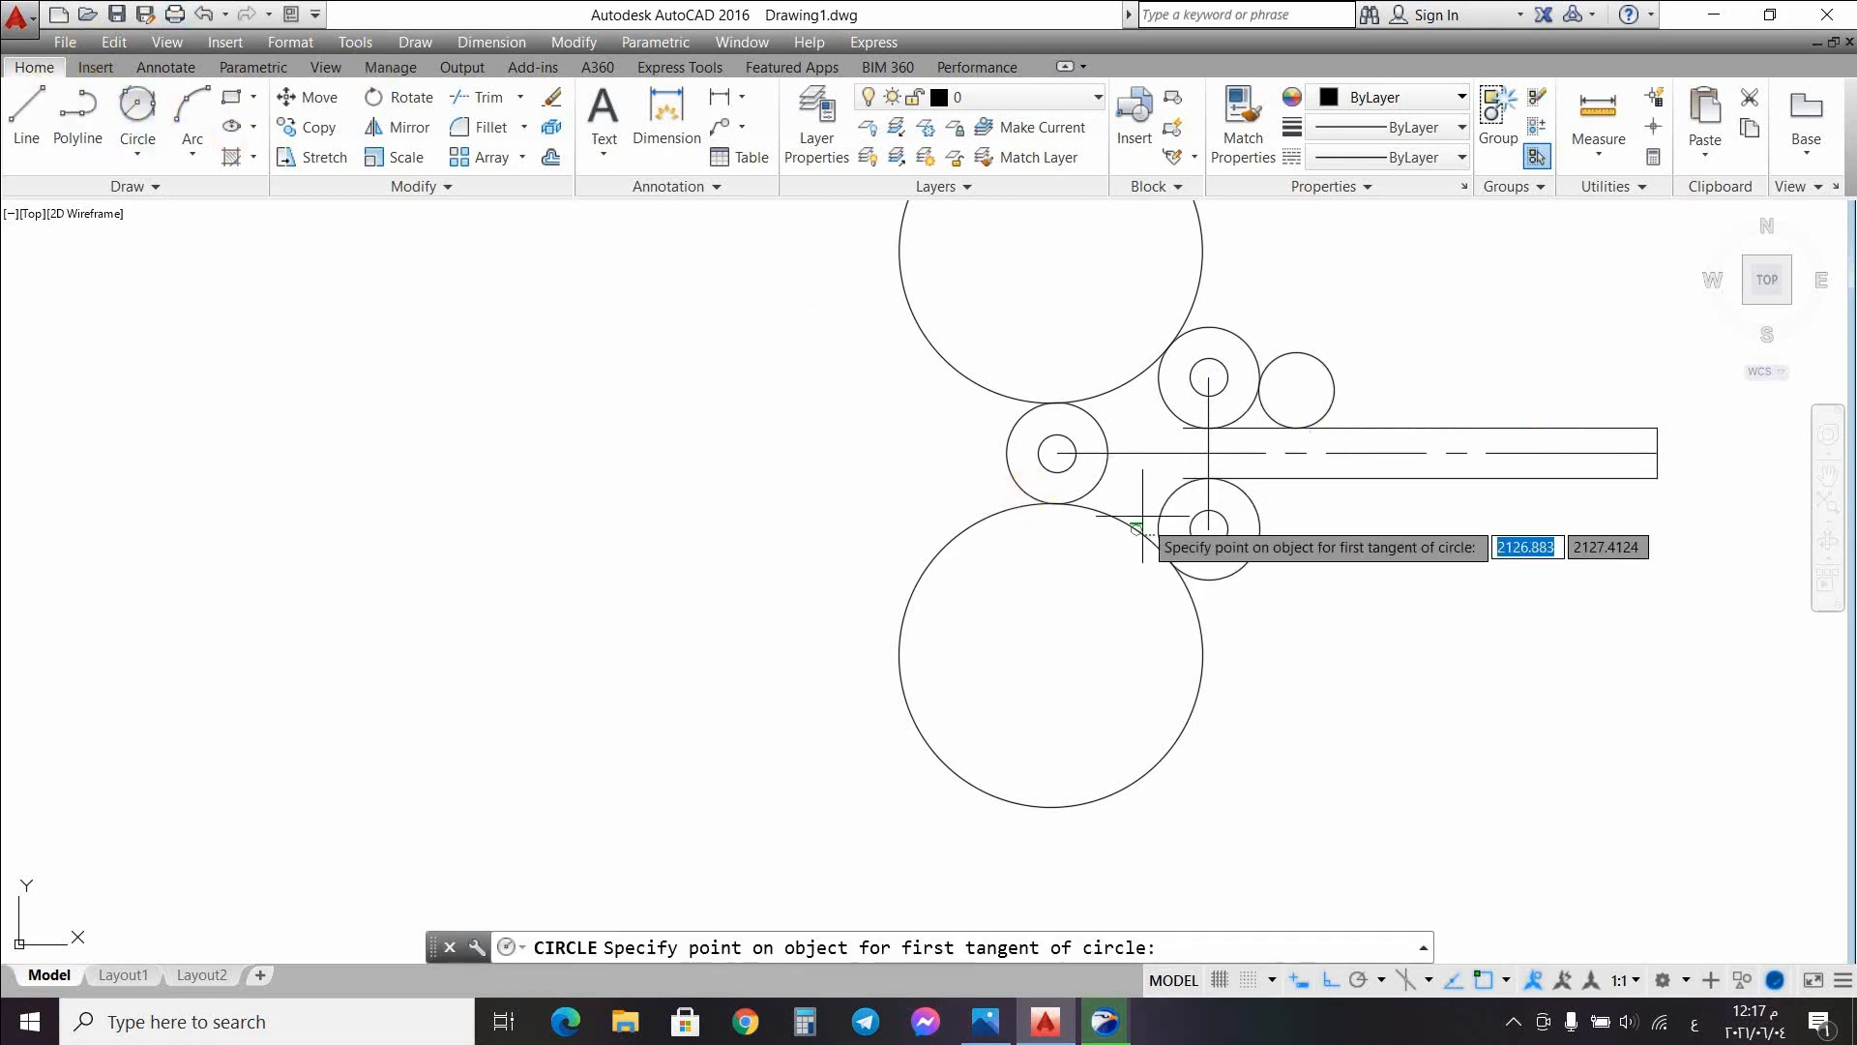
pyautogui.click(1254, 510)
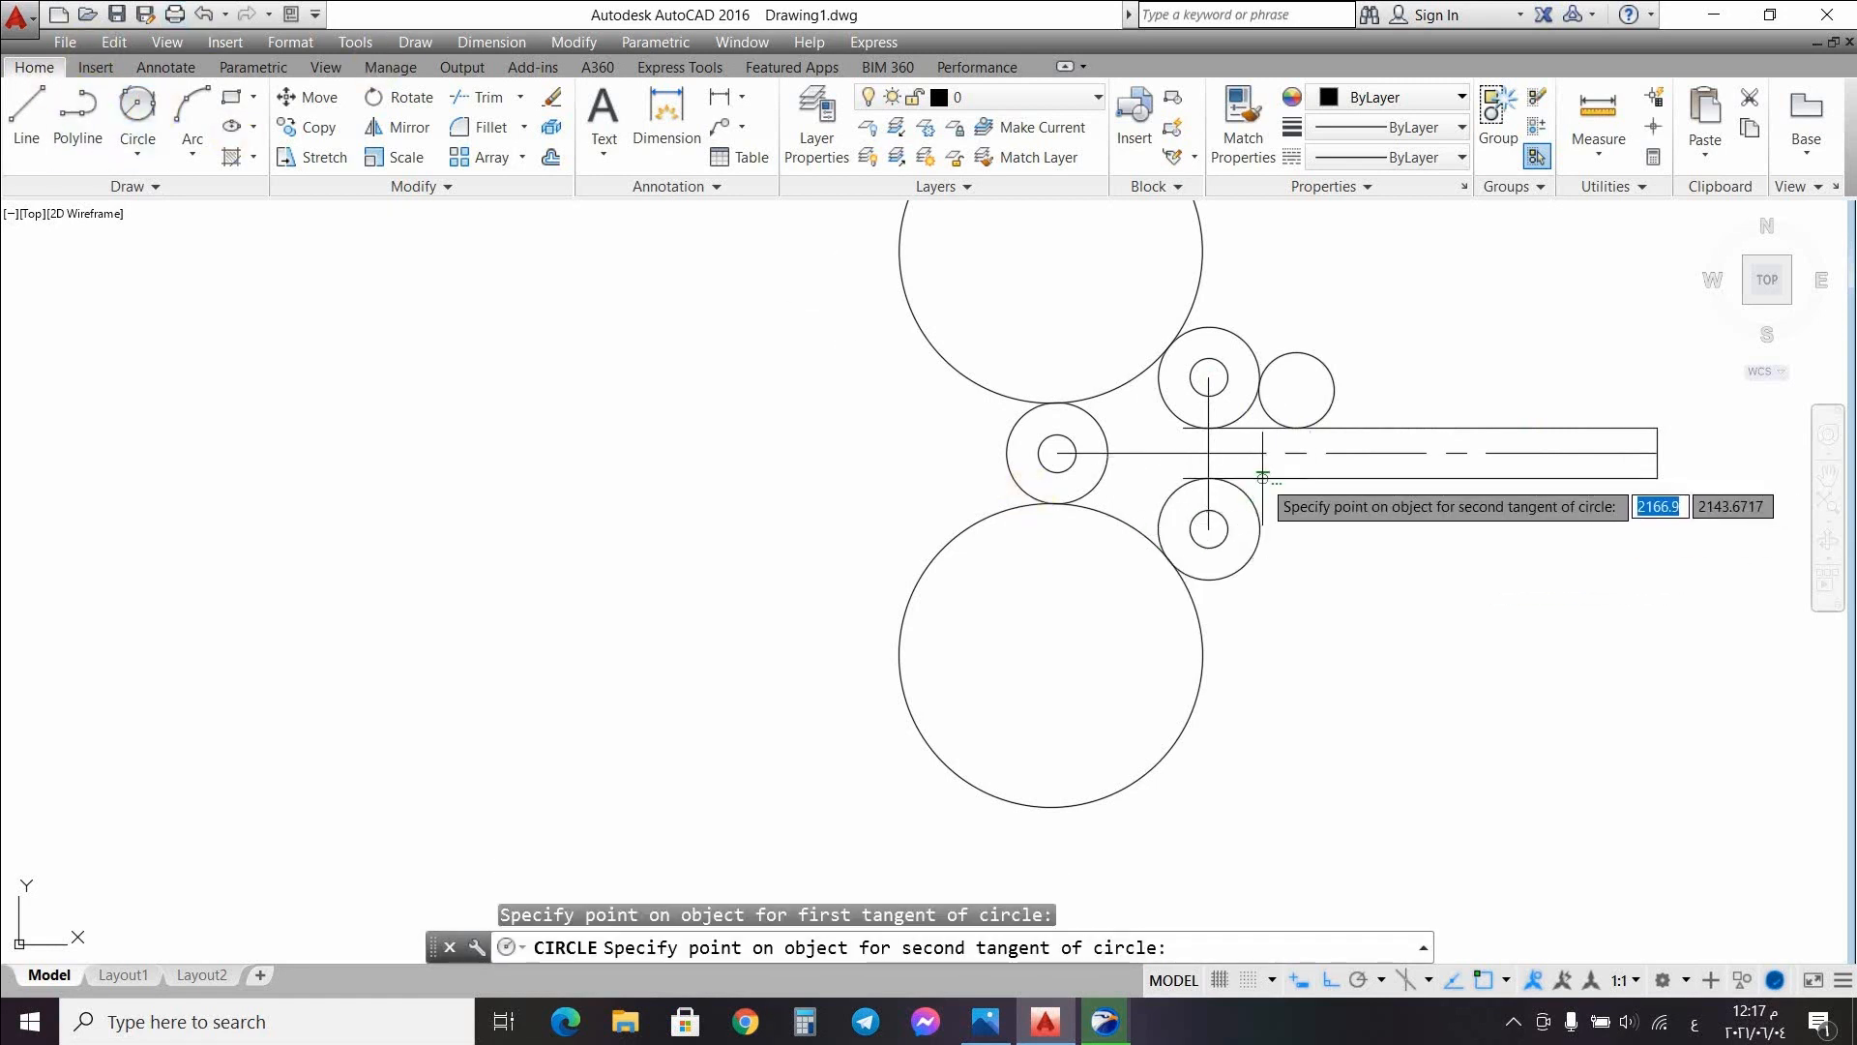
pyautogui.click(1260, 478)
pyautogui.write('12')
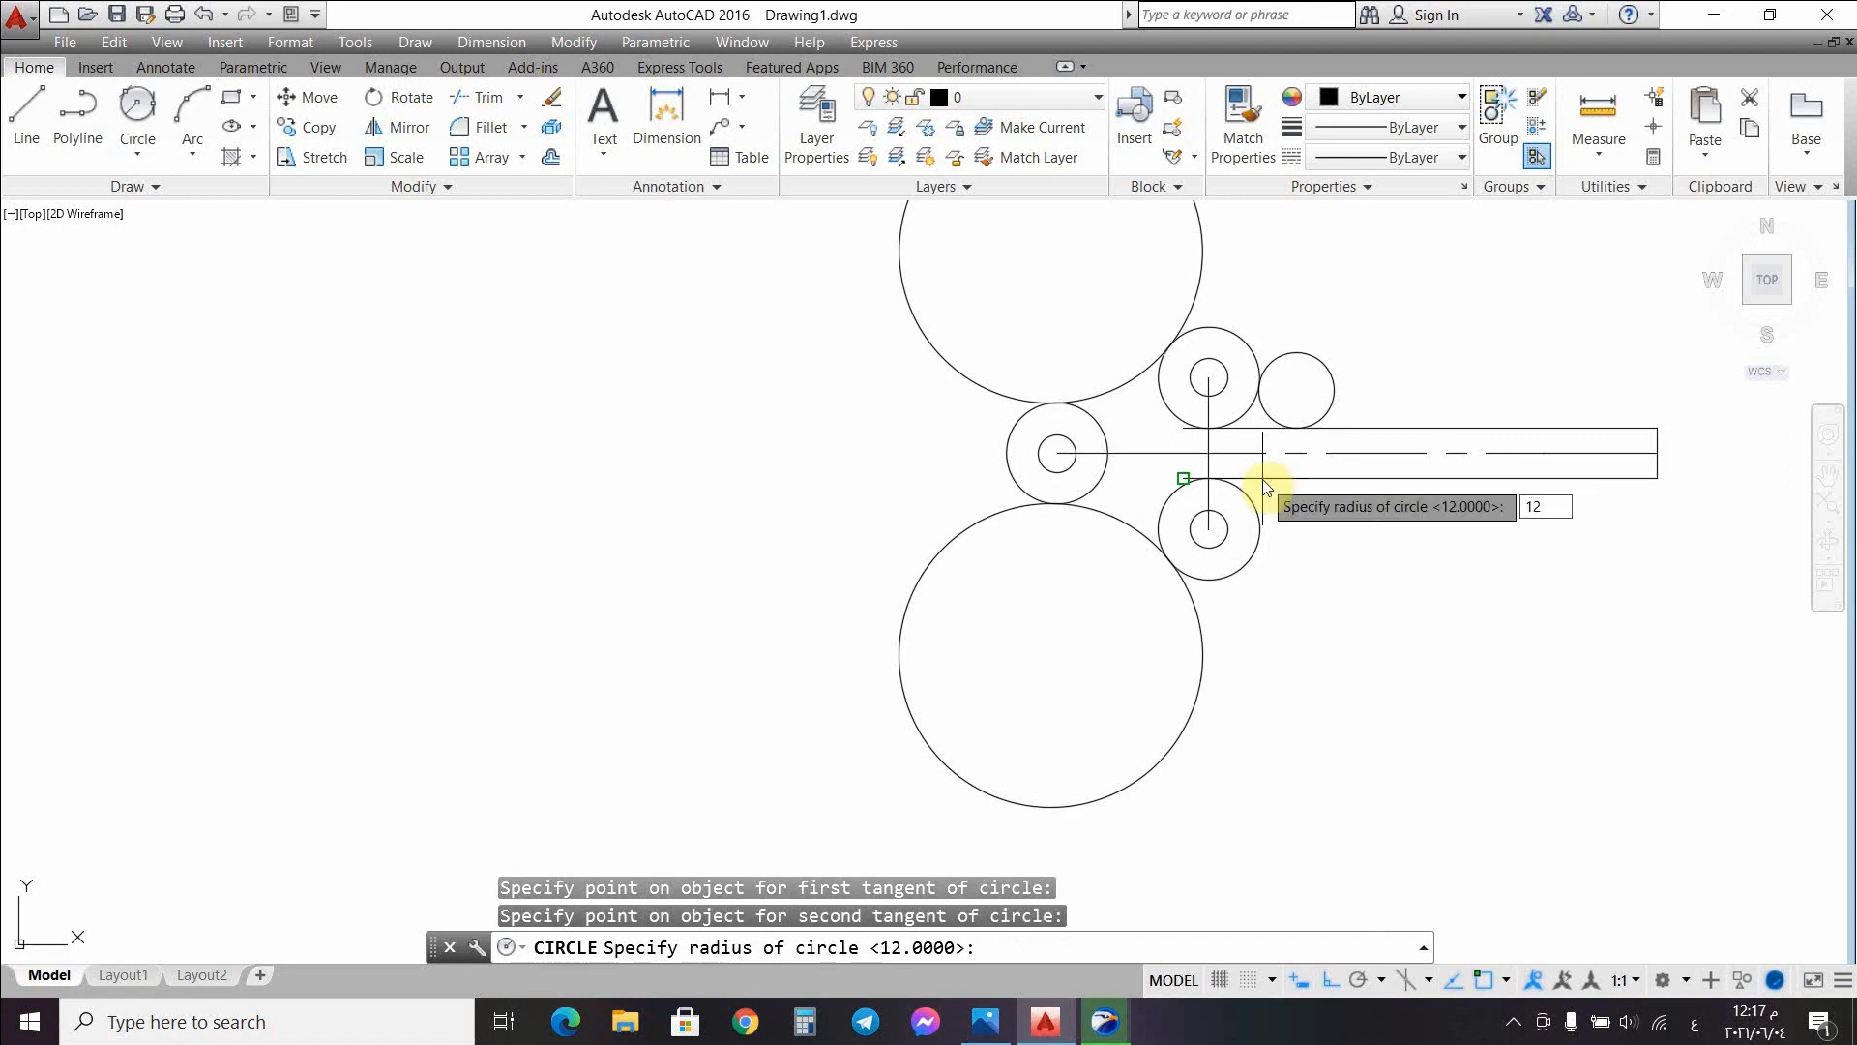
pyautogui.press('Return')
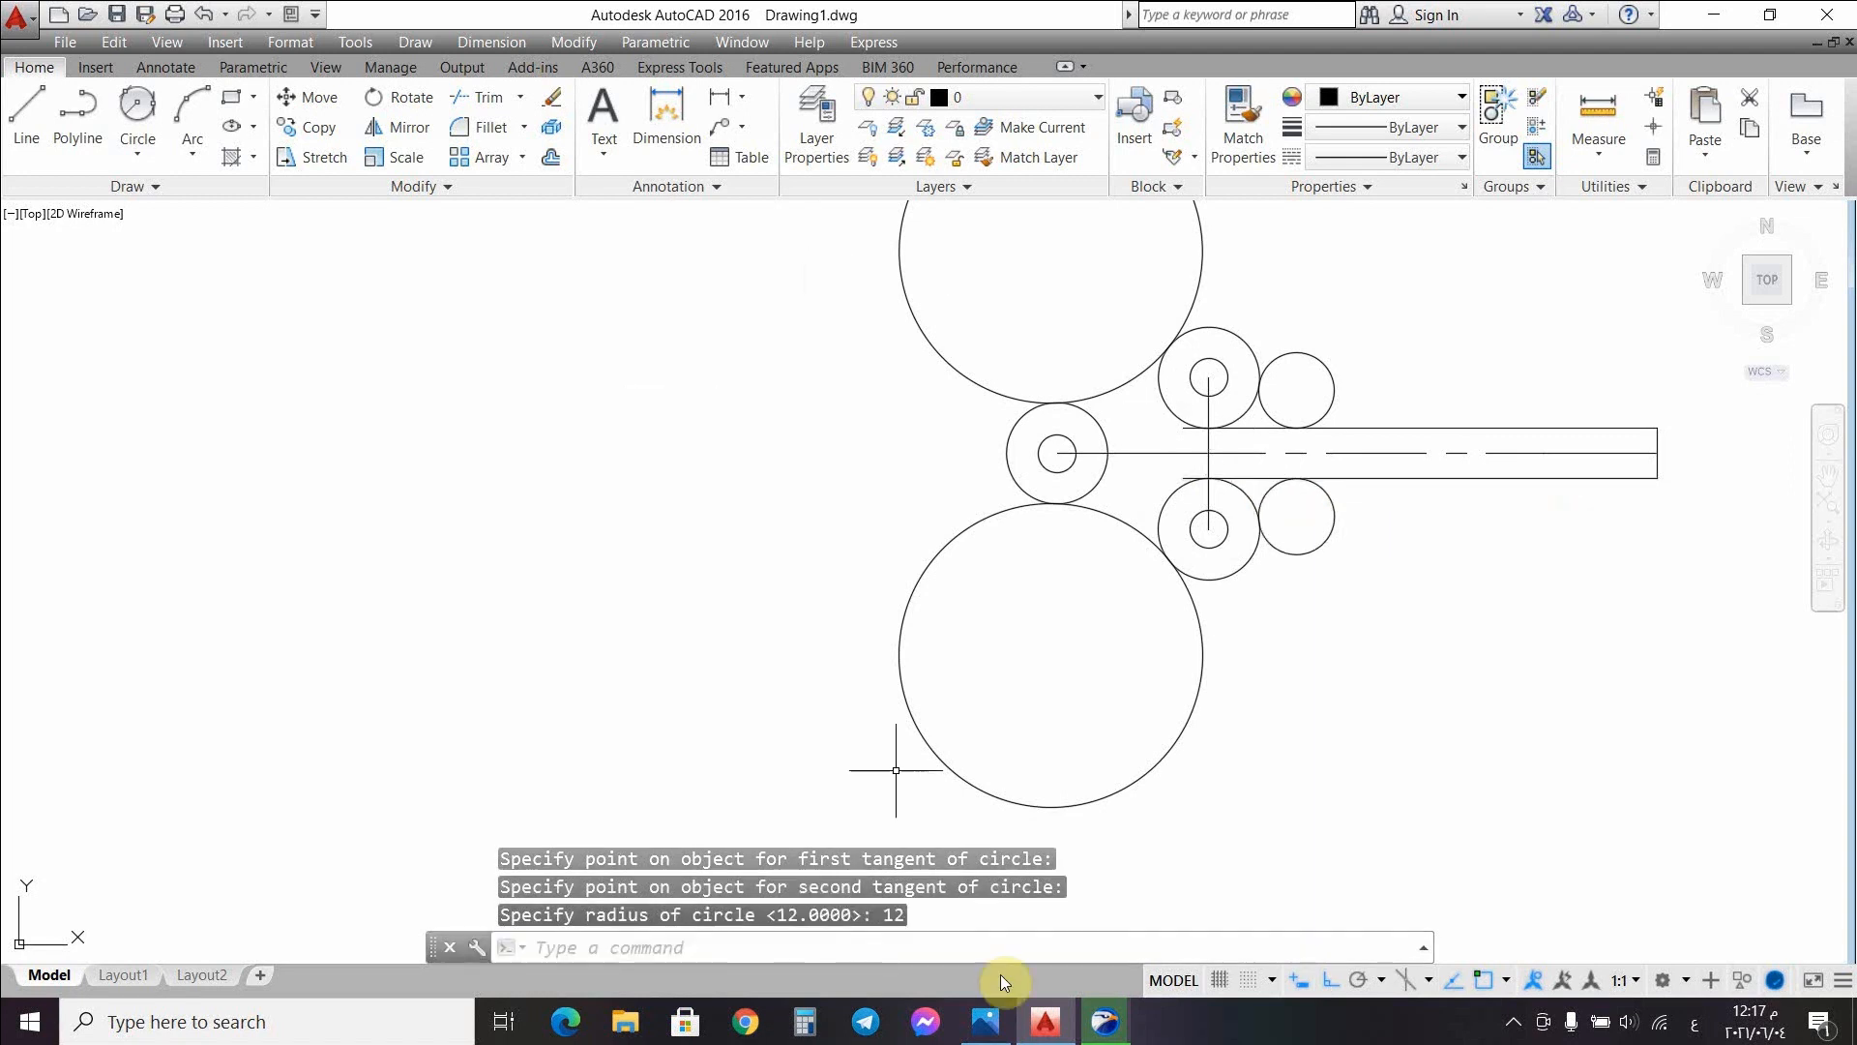
# Step: Using the part's geometry as cutting edges, trim the R48 and R12 tangent circles to the connecting arcs shown in the reference photo
pyautogui.moveTo(981, 1034)
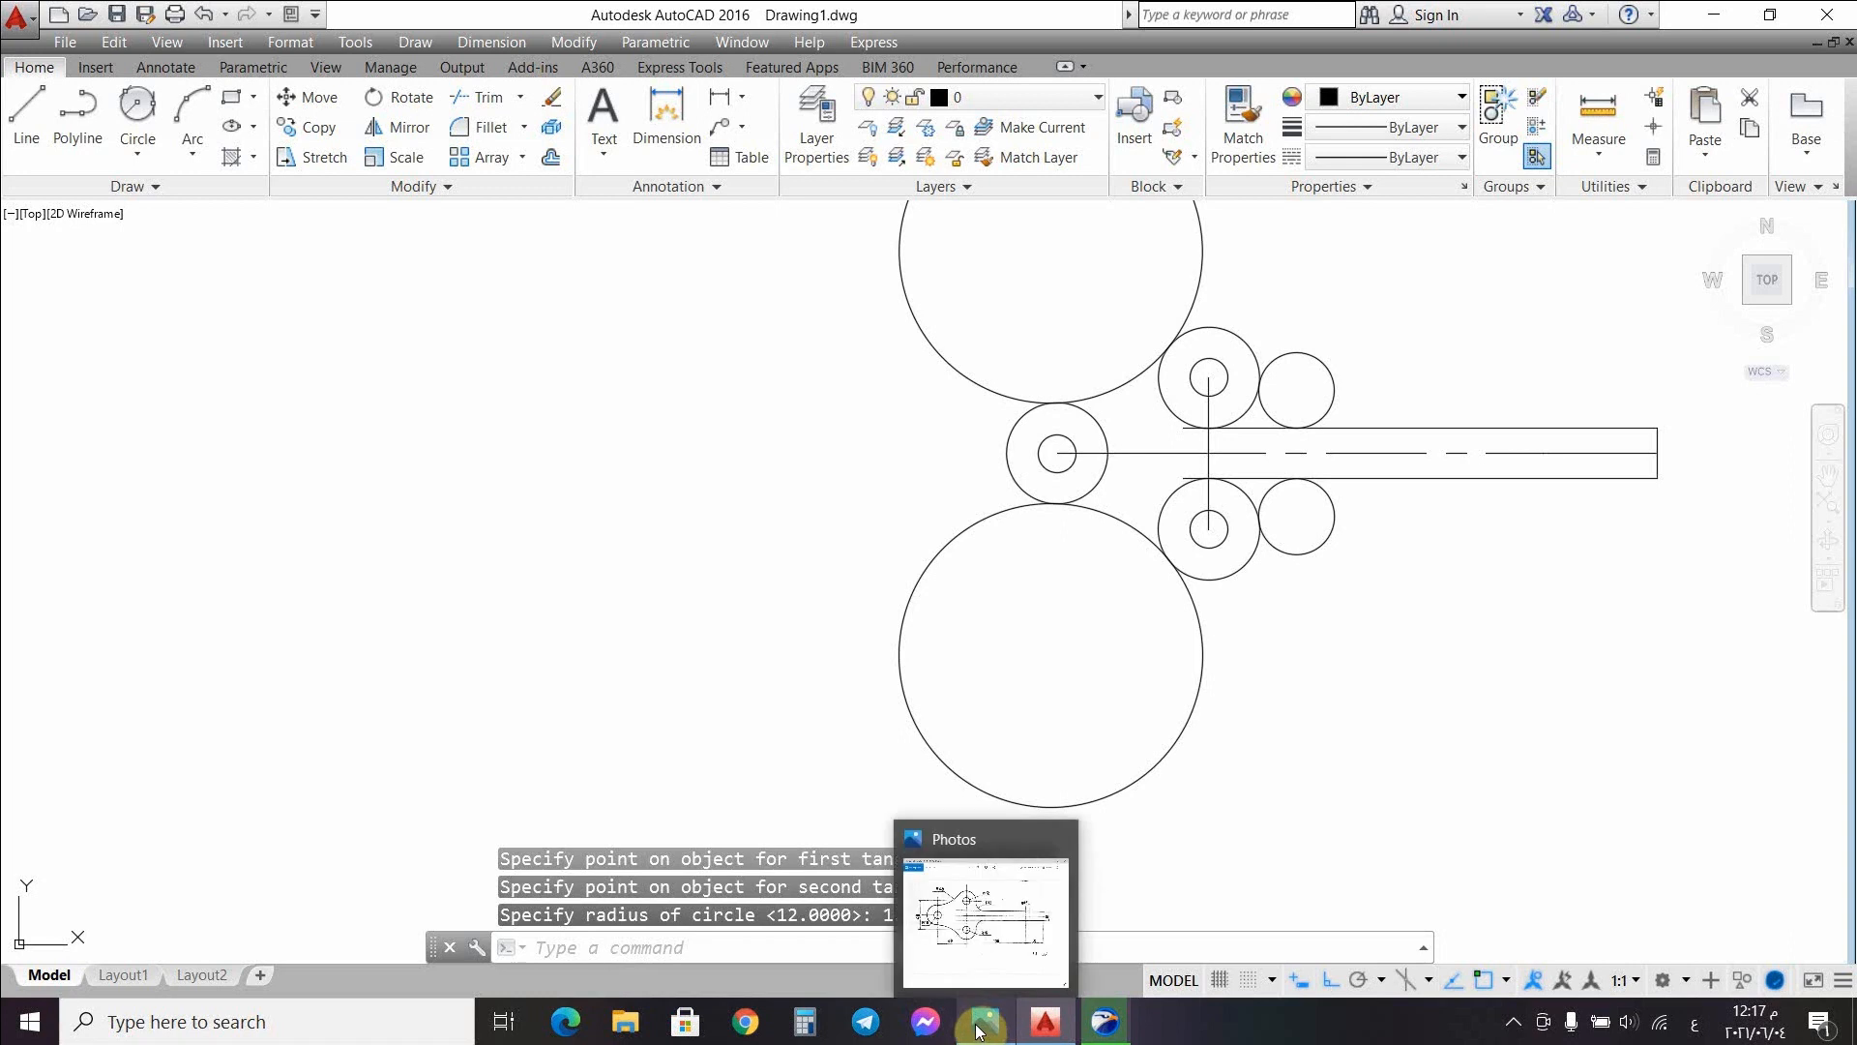
pyautogui.click(966, 979)
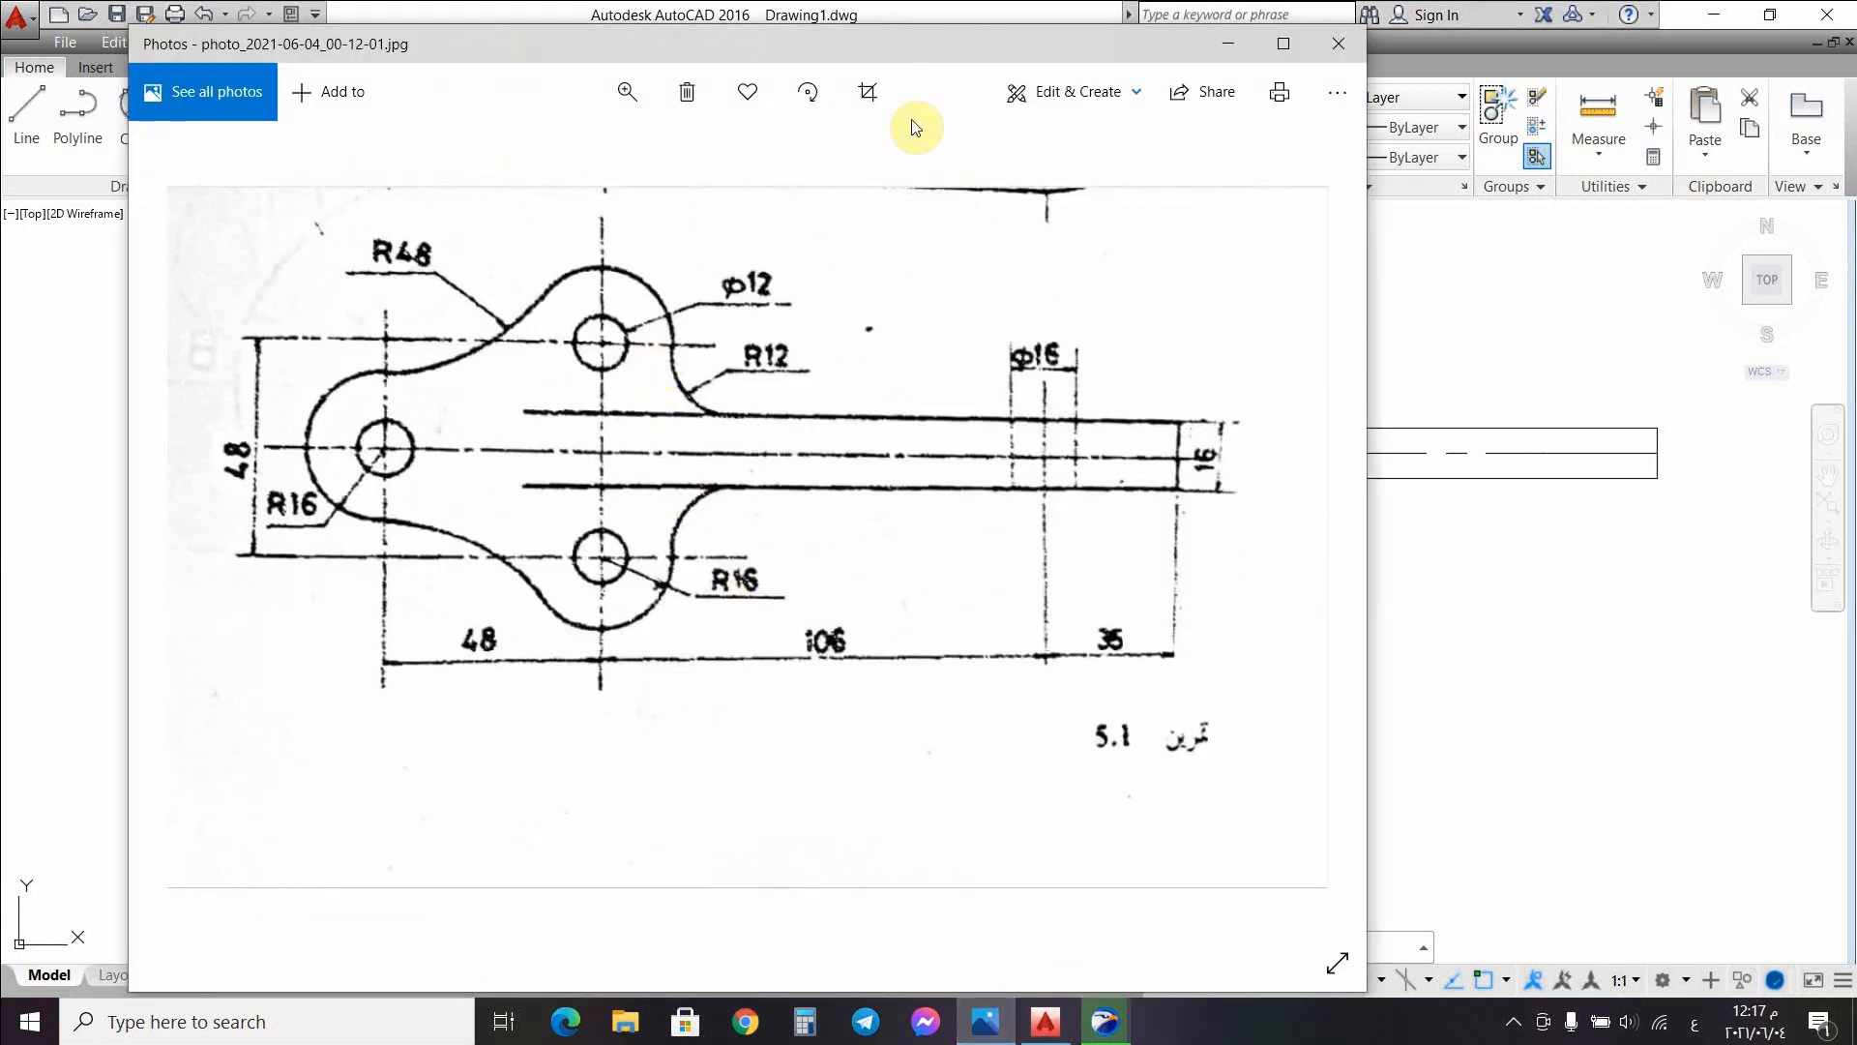
pyautogui.moveTo(985, 50)
pyautogui.mouseDown()
pyautogui.moveTo(715, 164)
pyautogui.moveTo(609, 112)
pyautogui.moveTo(519, 107)
pyautogui.moveTo(689, 102)
pyautogui.moveTo(666, 91)
pyautogui.moveTo(462, 91)
pyautogui.moveTo(909, 87)
pyautogui.mouseUp()
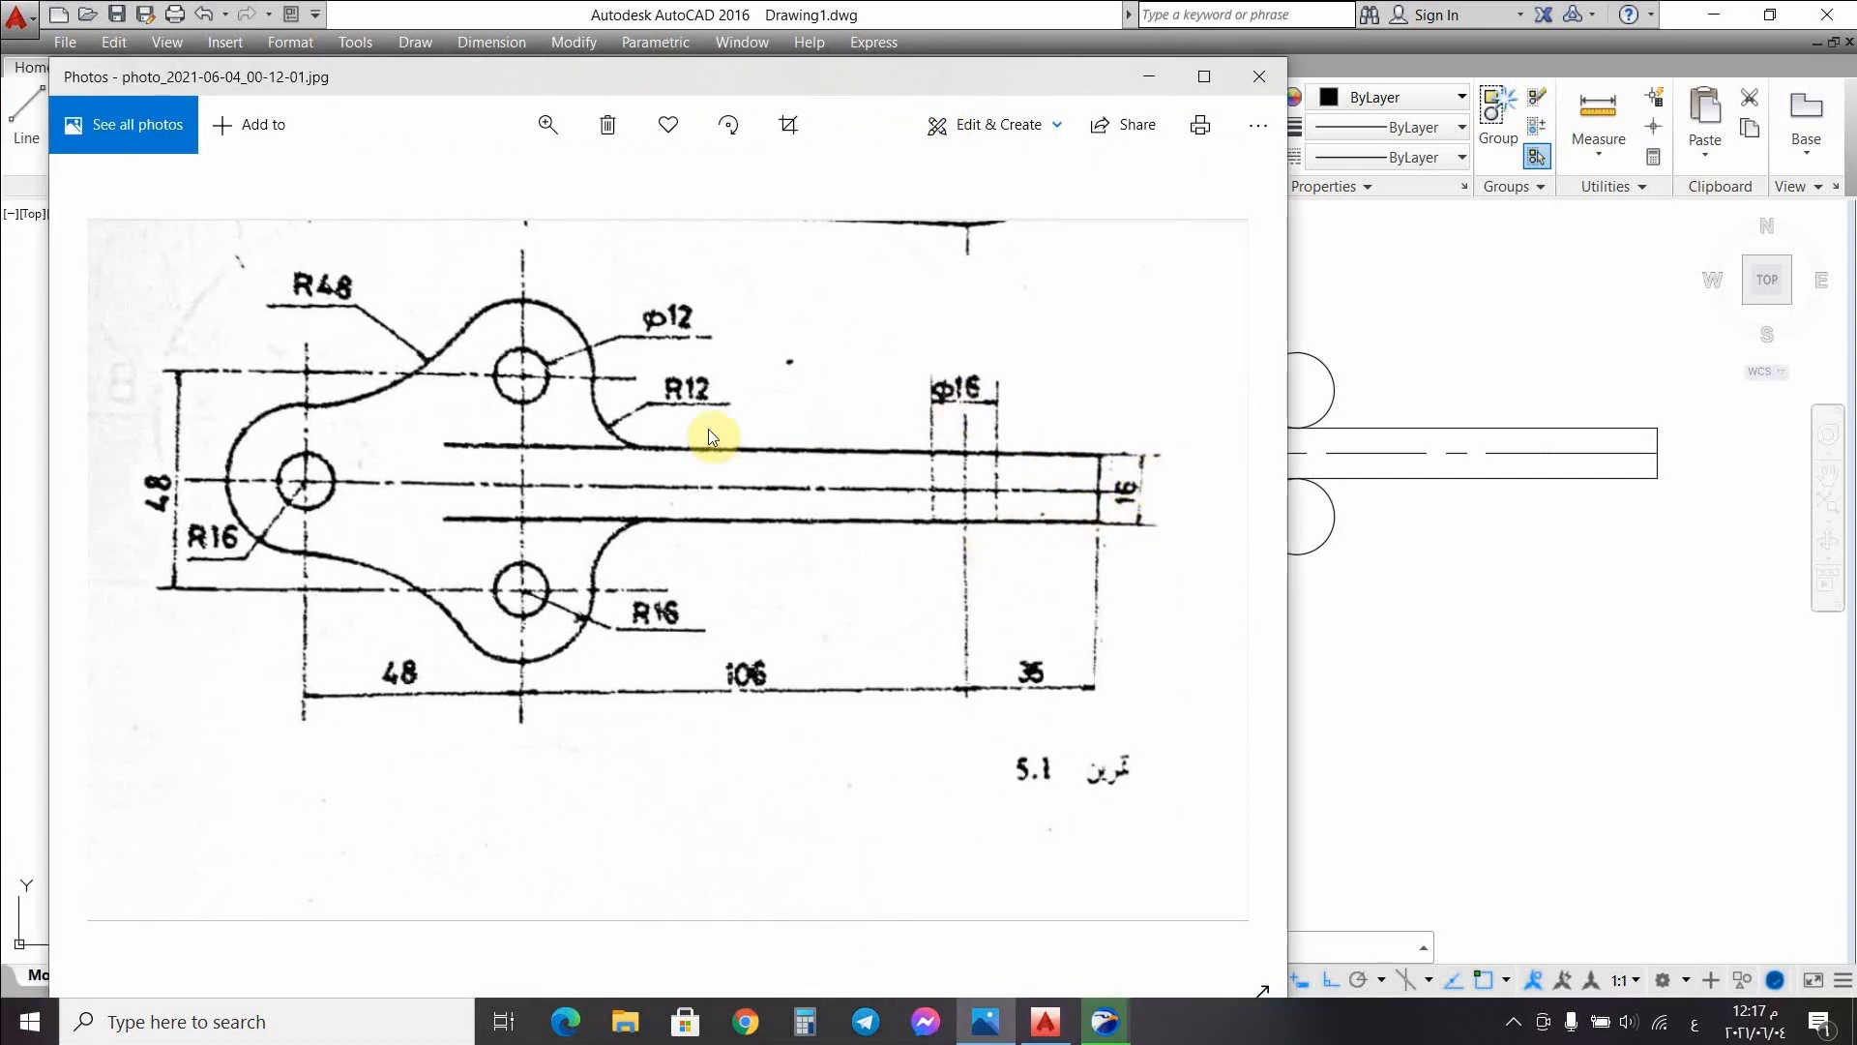
pyautogui.click(1150, 83)
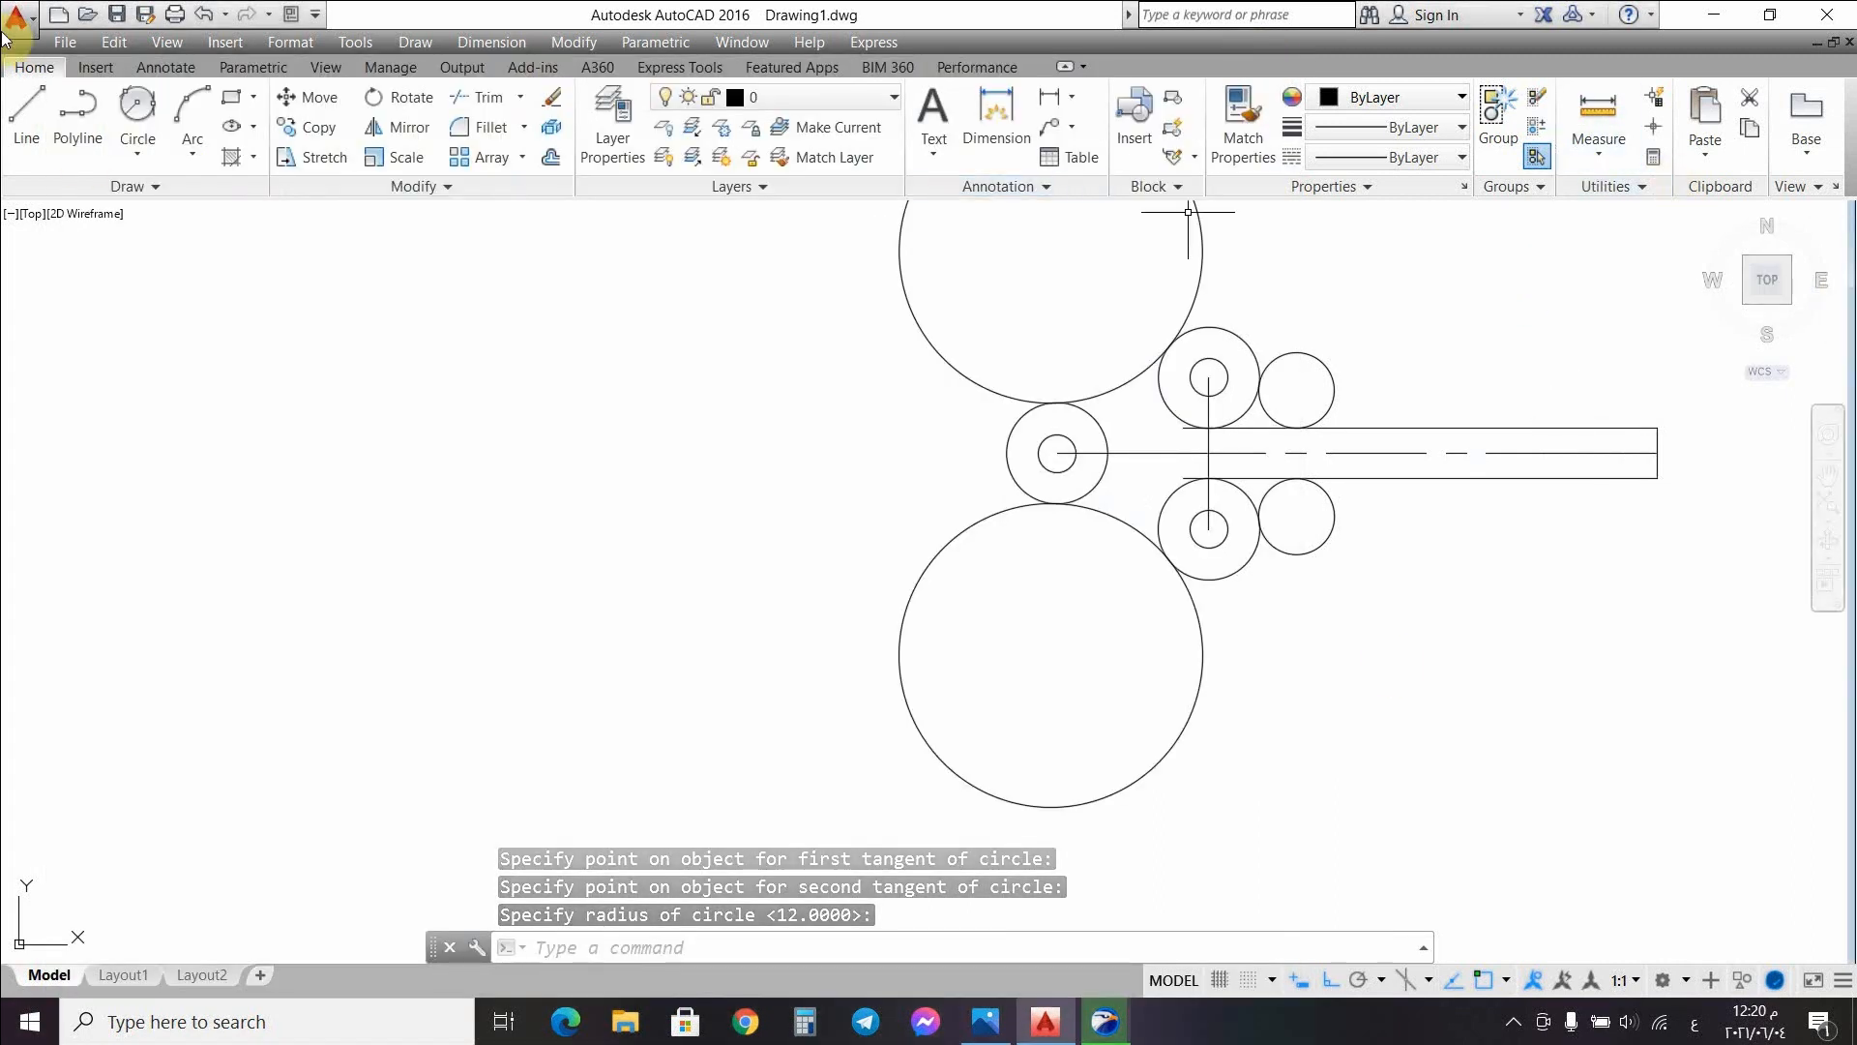
pyautogui.press('Escape')
pyautogui.click(1504, 234)
pyautogui.moveTo(1569, 397)
pyautogui.mouseDown()
pyautogui.moveTo(725, 432)
pyautogui.moveTo(730, 257)
pyautogui.moveTo(970, 800)
pyautogui.moveTo(1025, 772)
pyautogui.mouseUp()
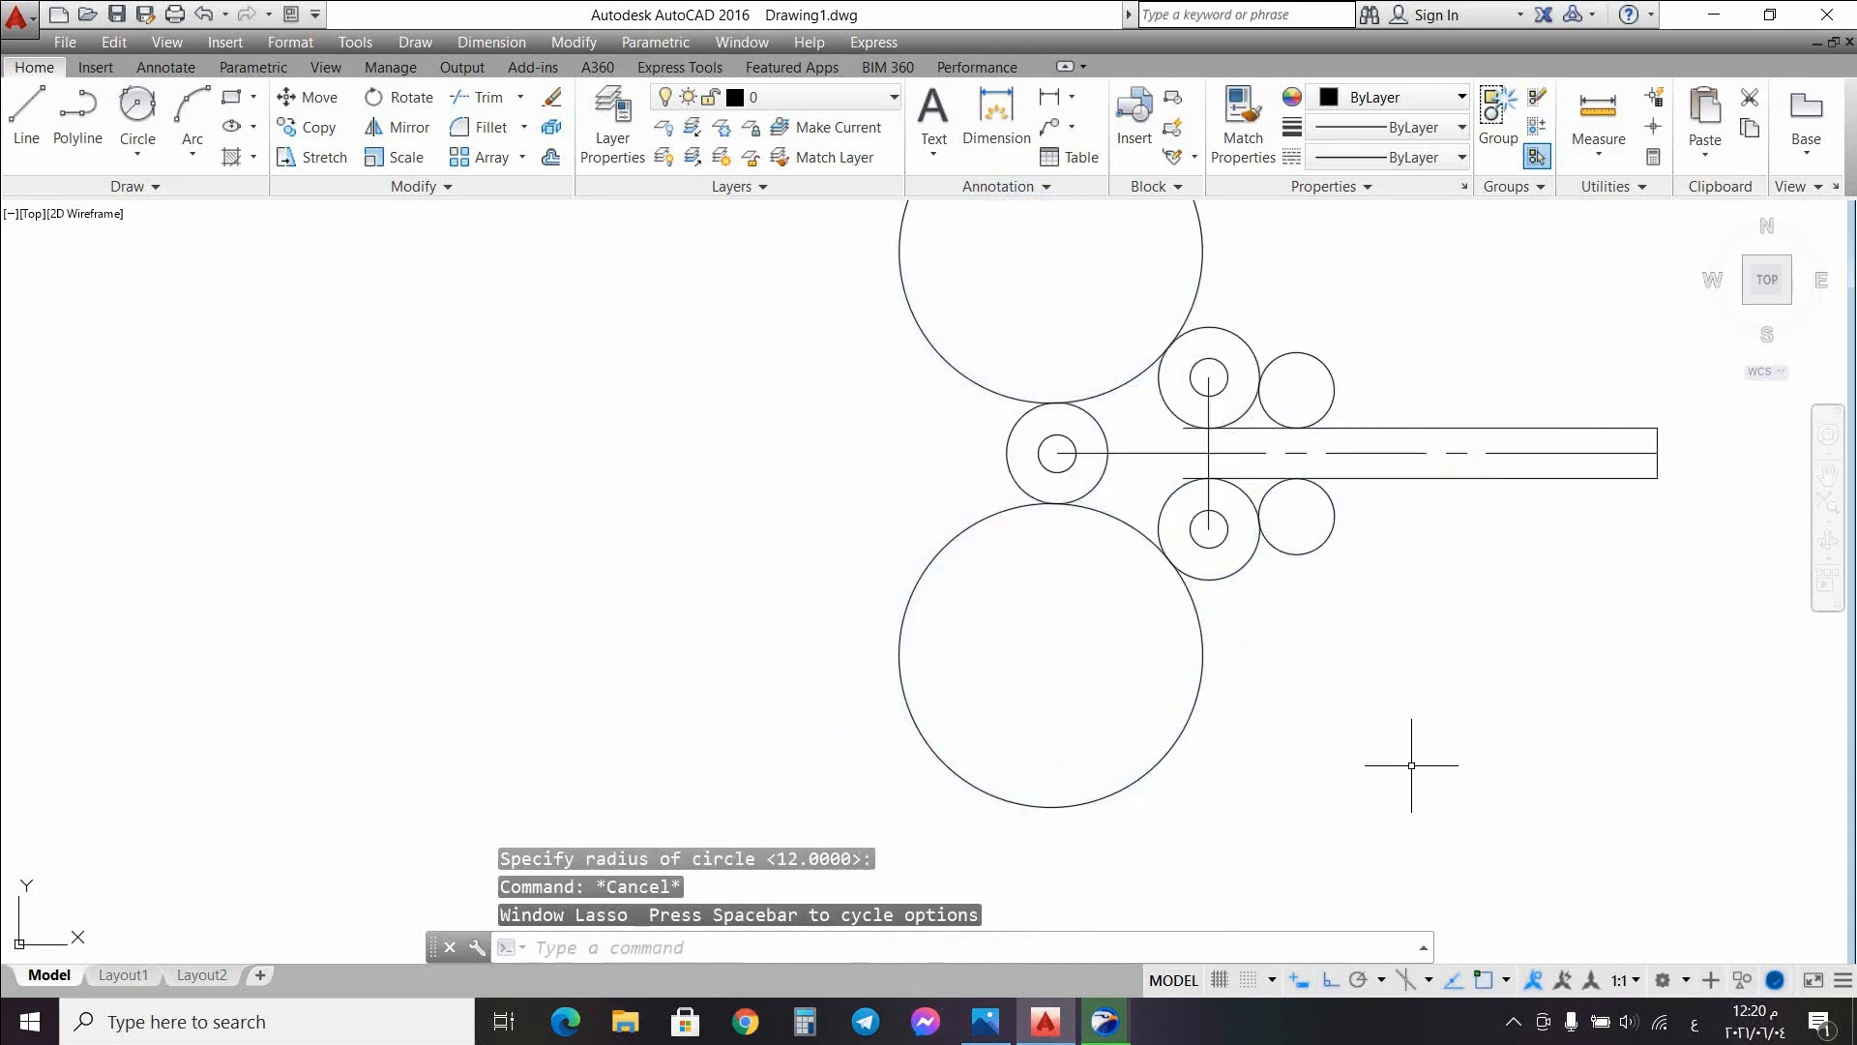
pyautogui.moveTo(1502, 249)
pyautogui.mouseDown()
pyautogui.moveTo(802, 532)
pyautogui.moveTo(746, 130)
pyautogui.moveTo(949, 241)
pyautogui.moveTo(1159, 165)
pyautogui.moveTo(1248, 246)
pyautogui.mouseUp()
pyautogui.moveTo(1422, 794)
pyautogui.mouseDown()
pyautogui.moveTo(755, 655)
pyautogui.moveTo(767, 241)
pyautogui.moveTo(1099, 270)
pyautogui.moveTo(1204, 243)
pyautogui.mouseUp()
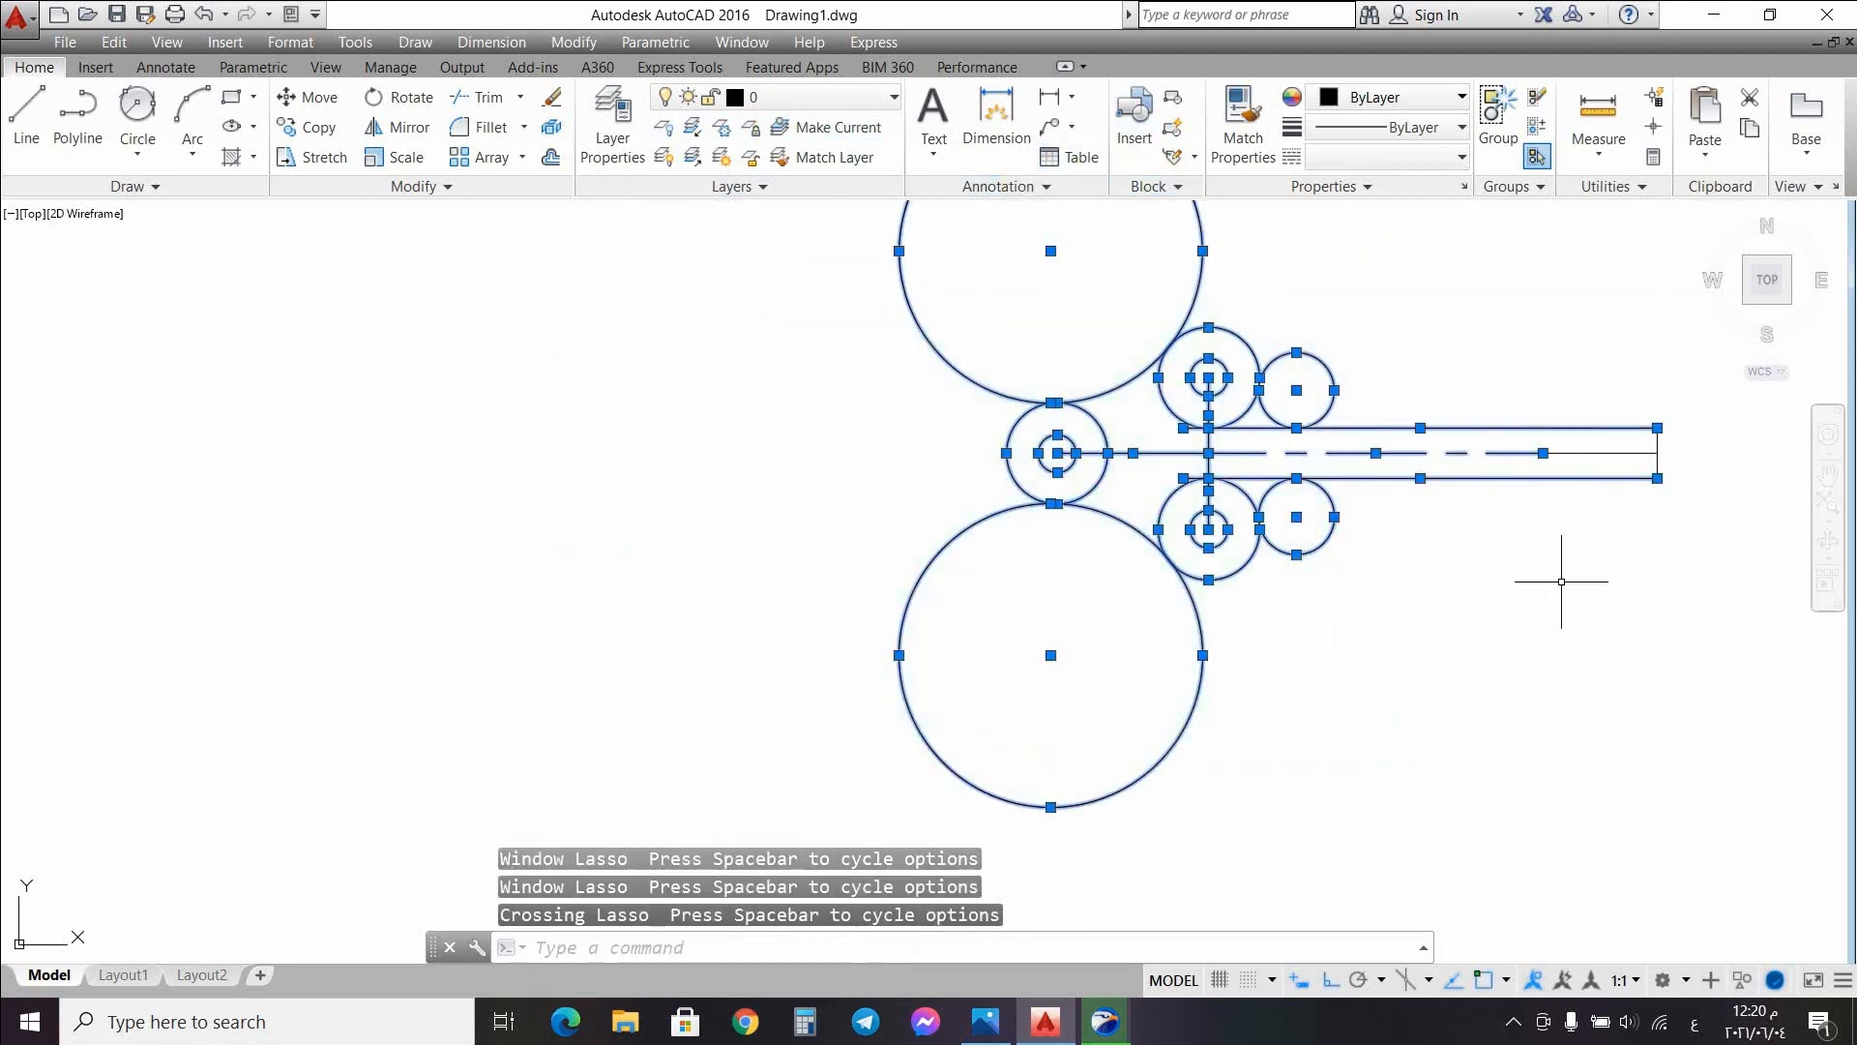
pyautogui.click(463, 98)
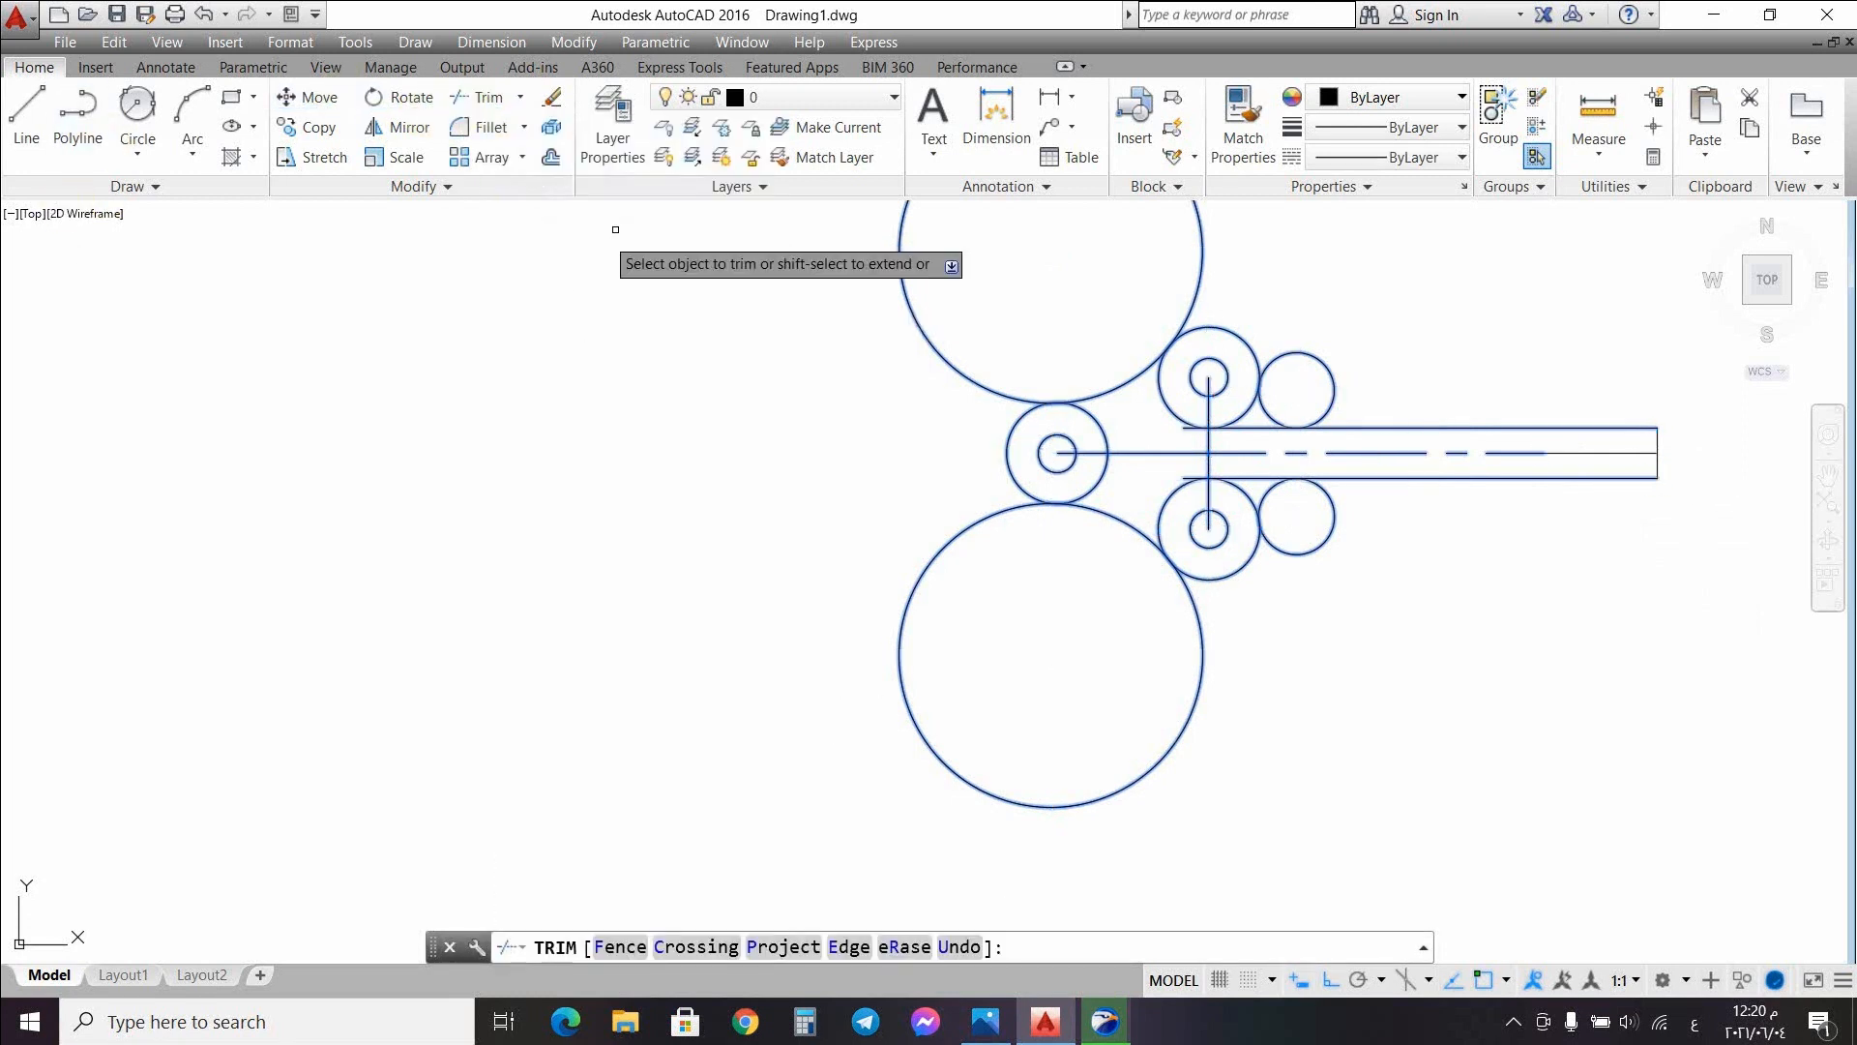
pyautogui.click(1201, 277)
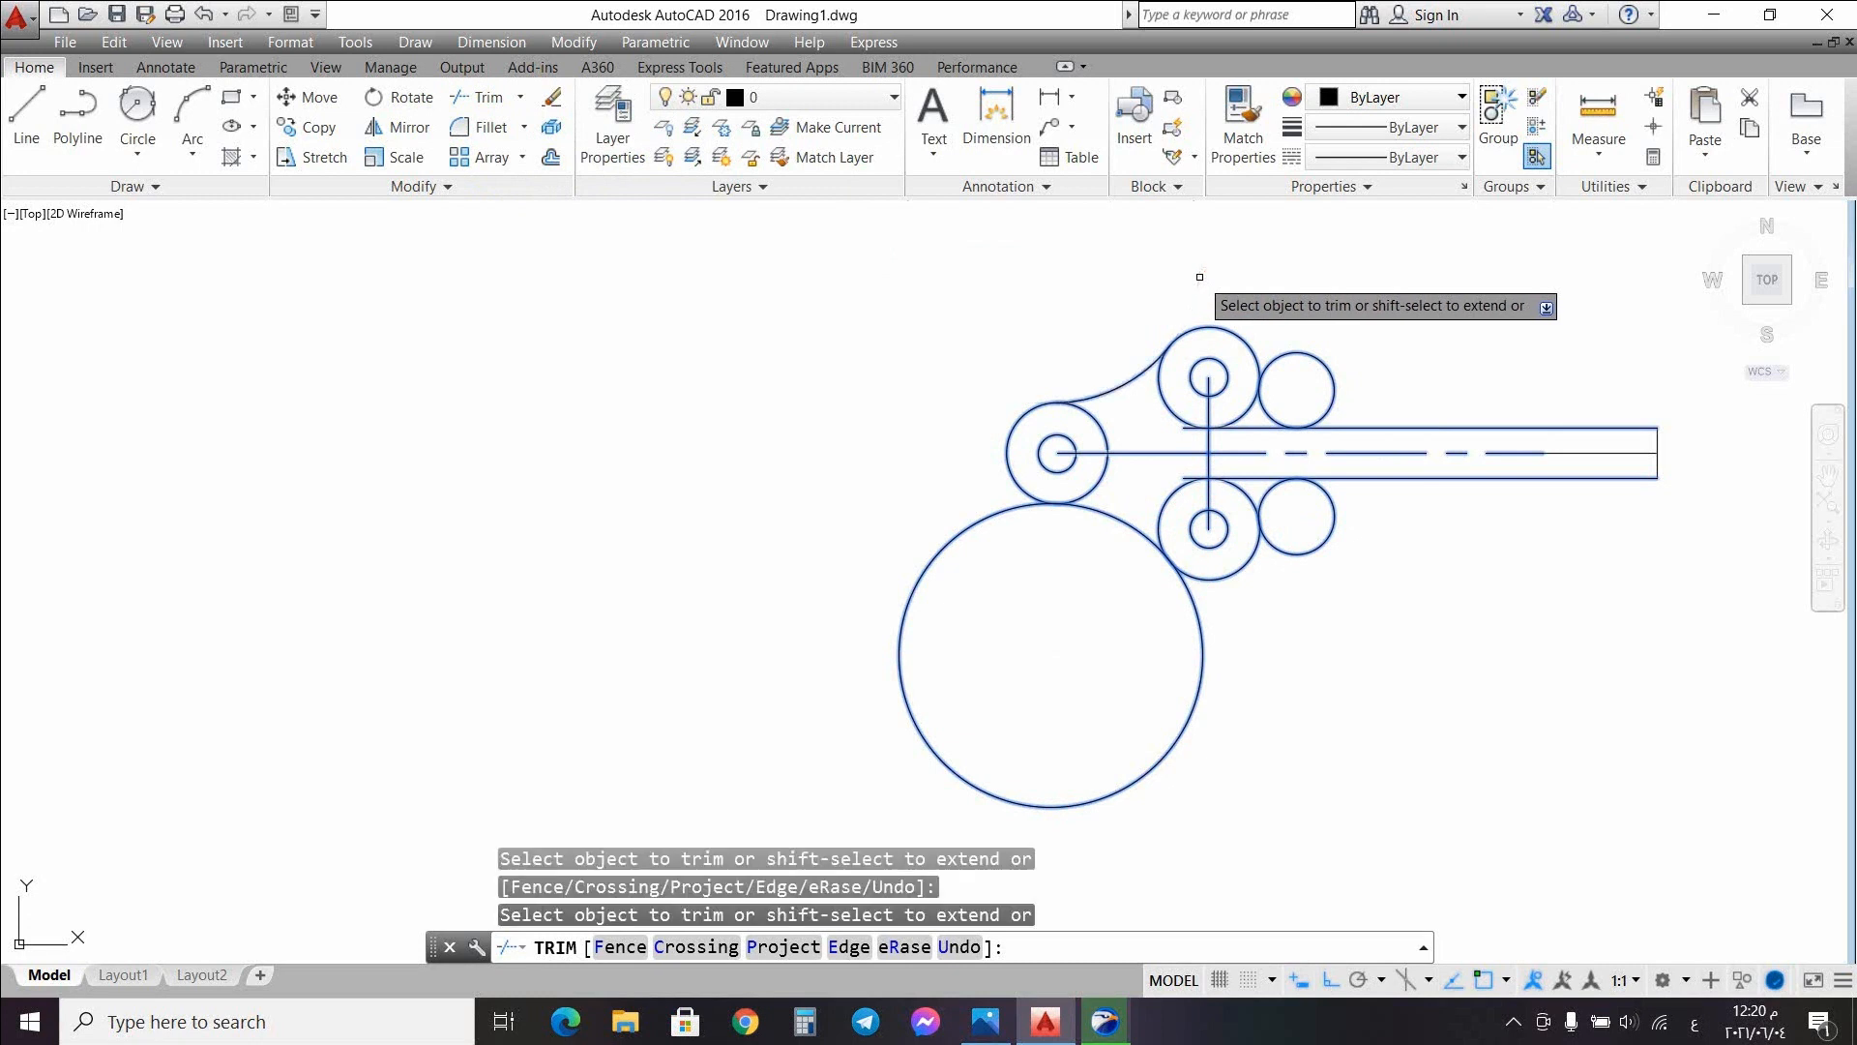
pyautogui.click(1200, 671)
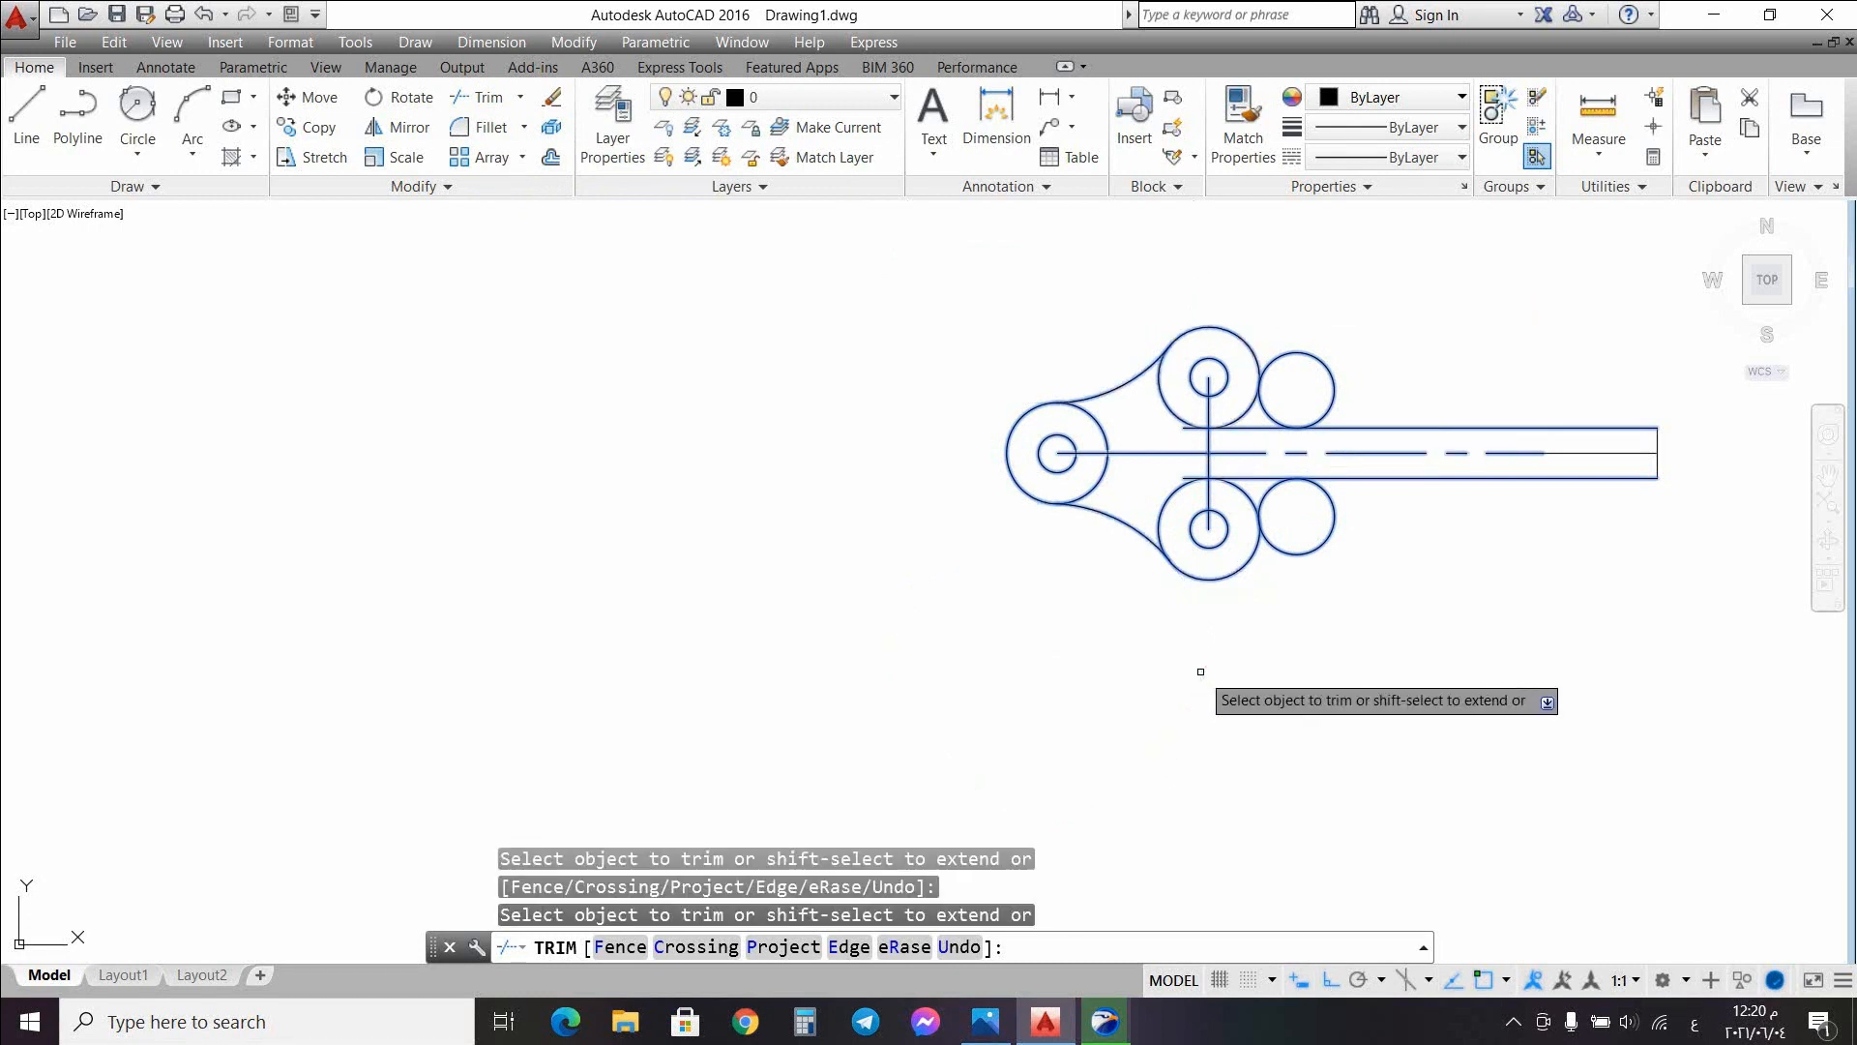
pyautogui.click(1302, 554)
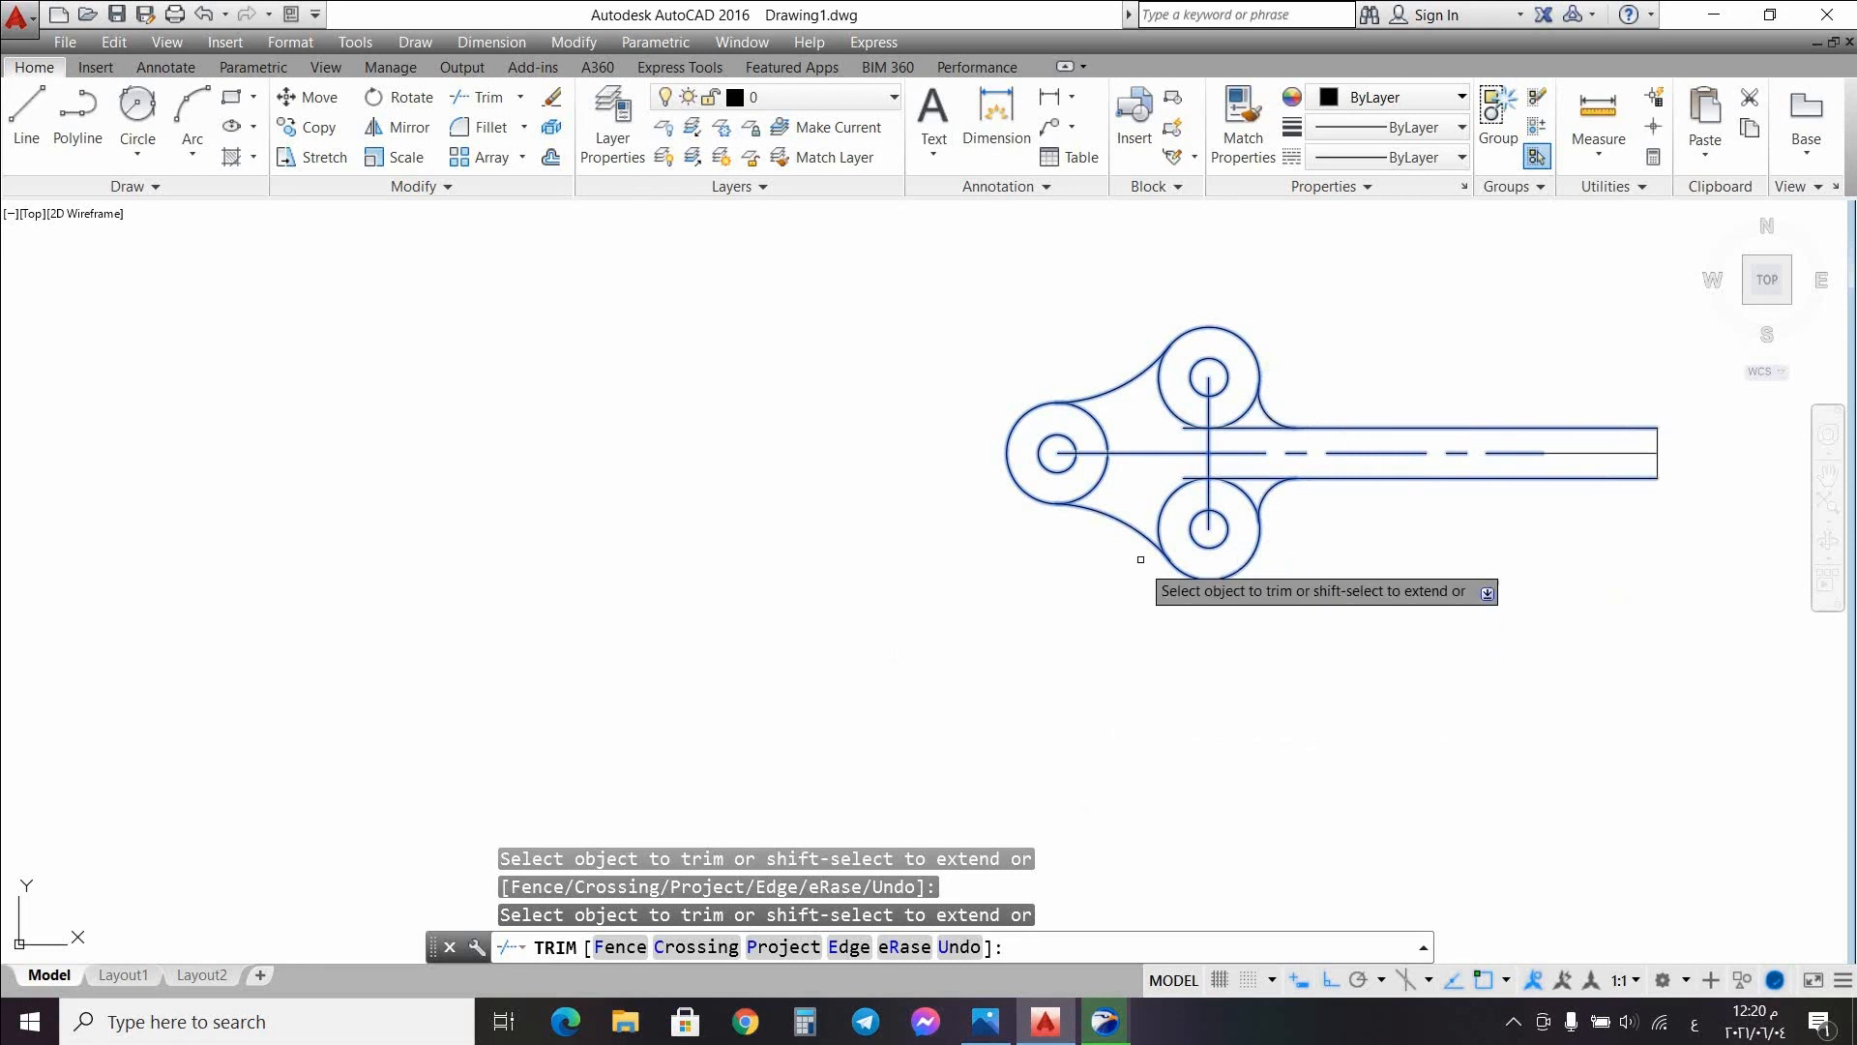
# Step: Trim the inner arcs of the left, upper and lower outer circles, leaving one continuous outline around the three holes
pyautogui.click(1174, 502)
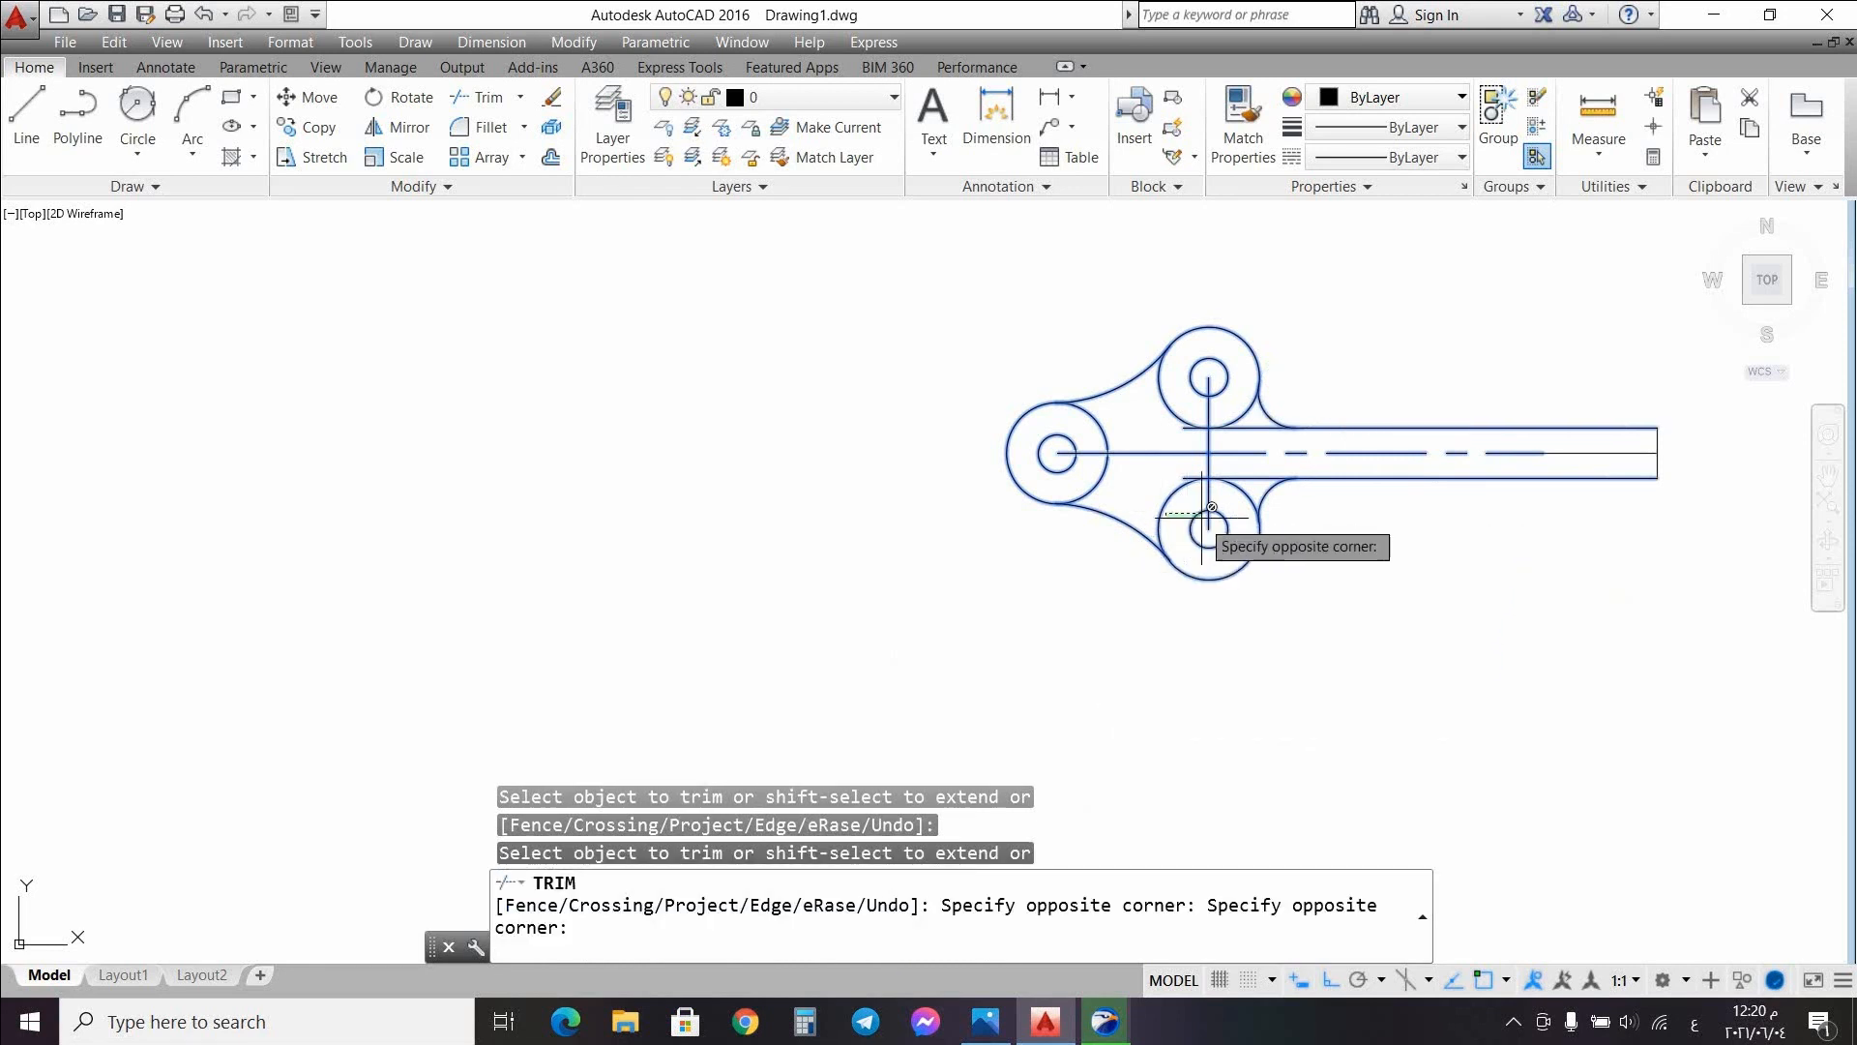
pyautogui.click(1169, 507)
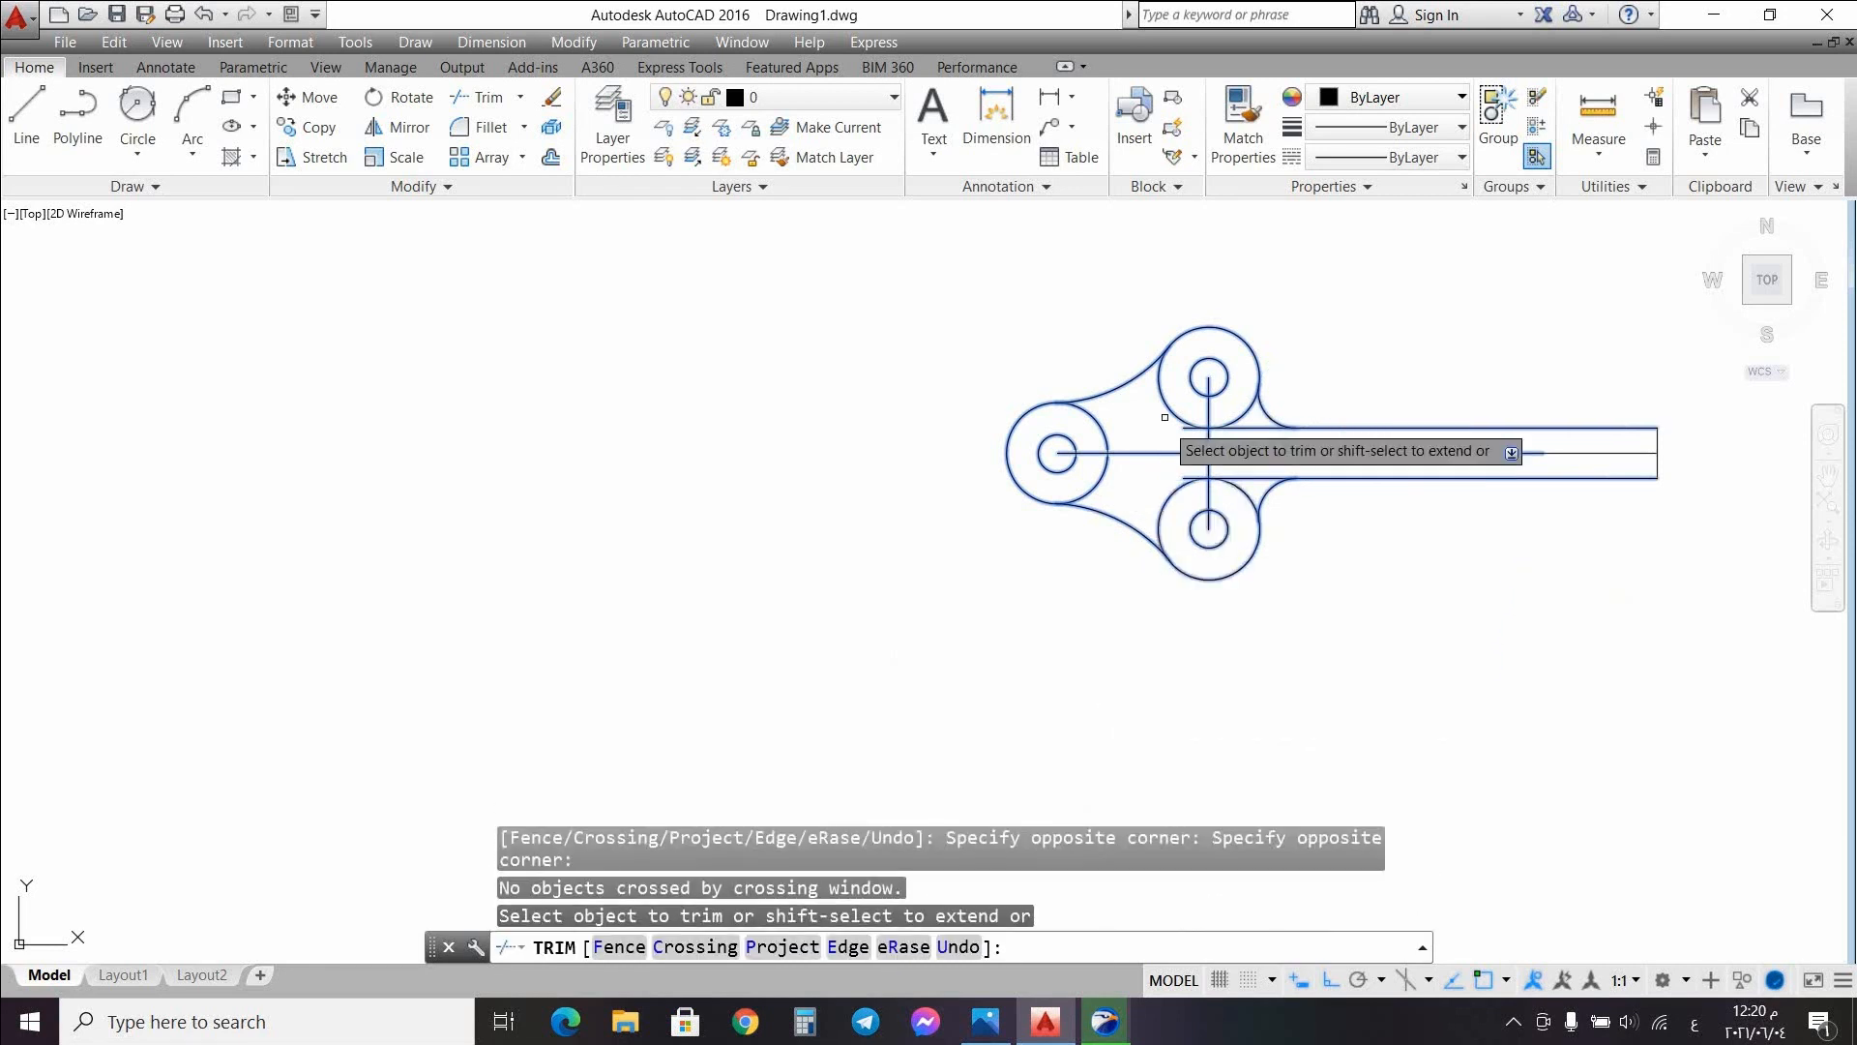
pyautogui.click(1165, 506)
pyautogui.click(1171, 392)
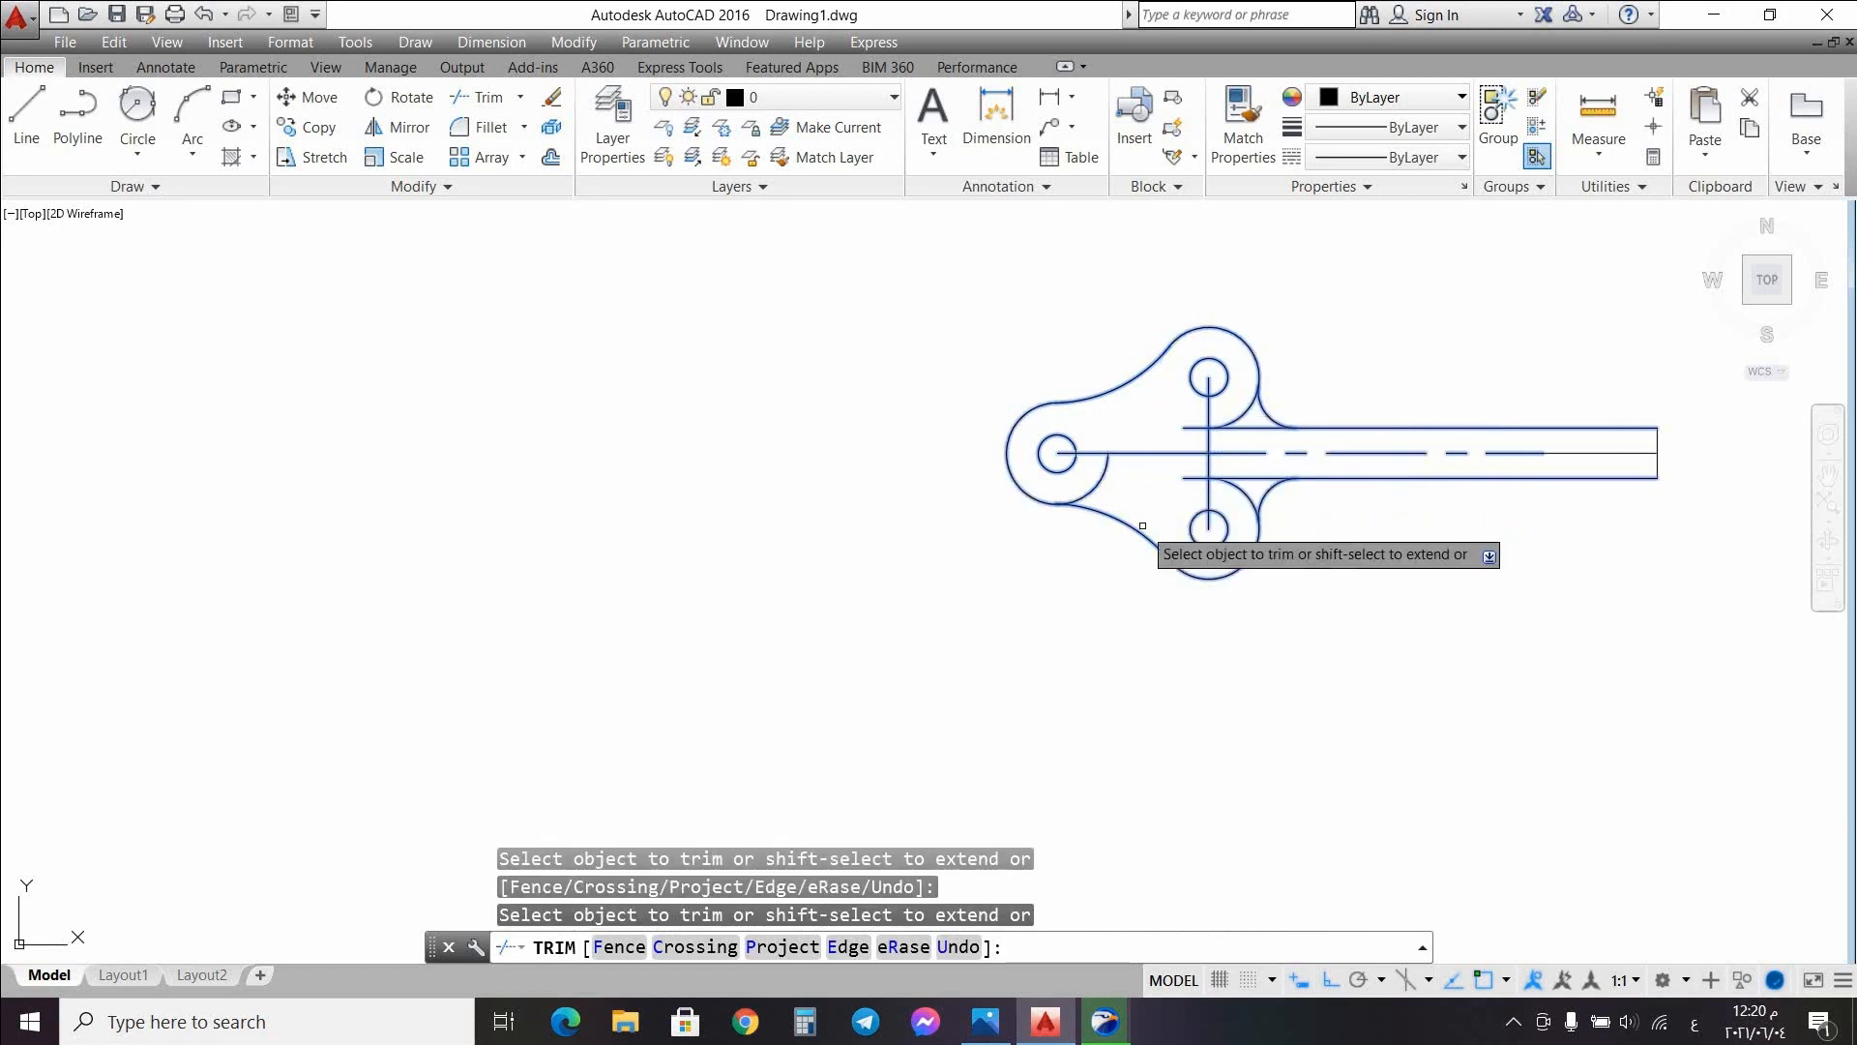
pyautogui.click(1104, 479)
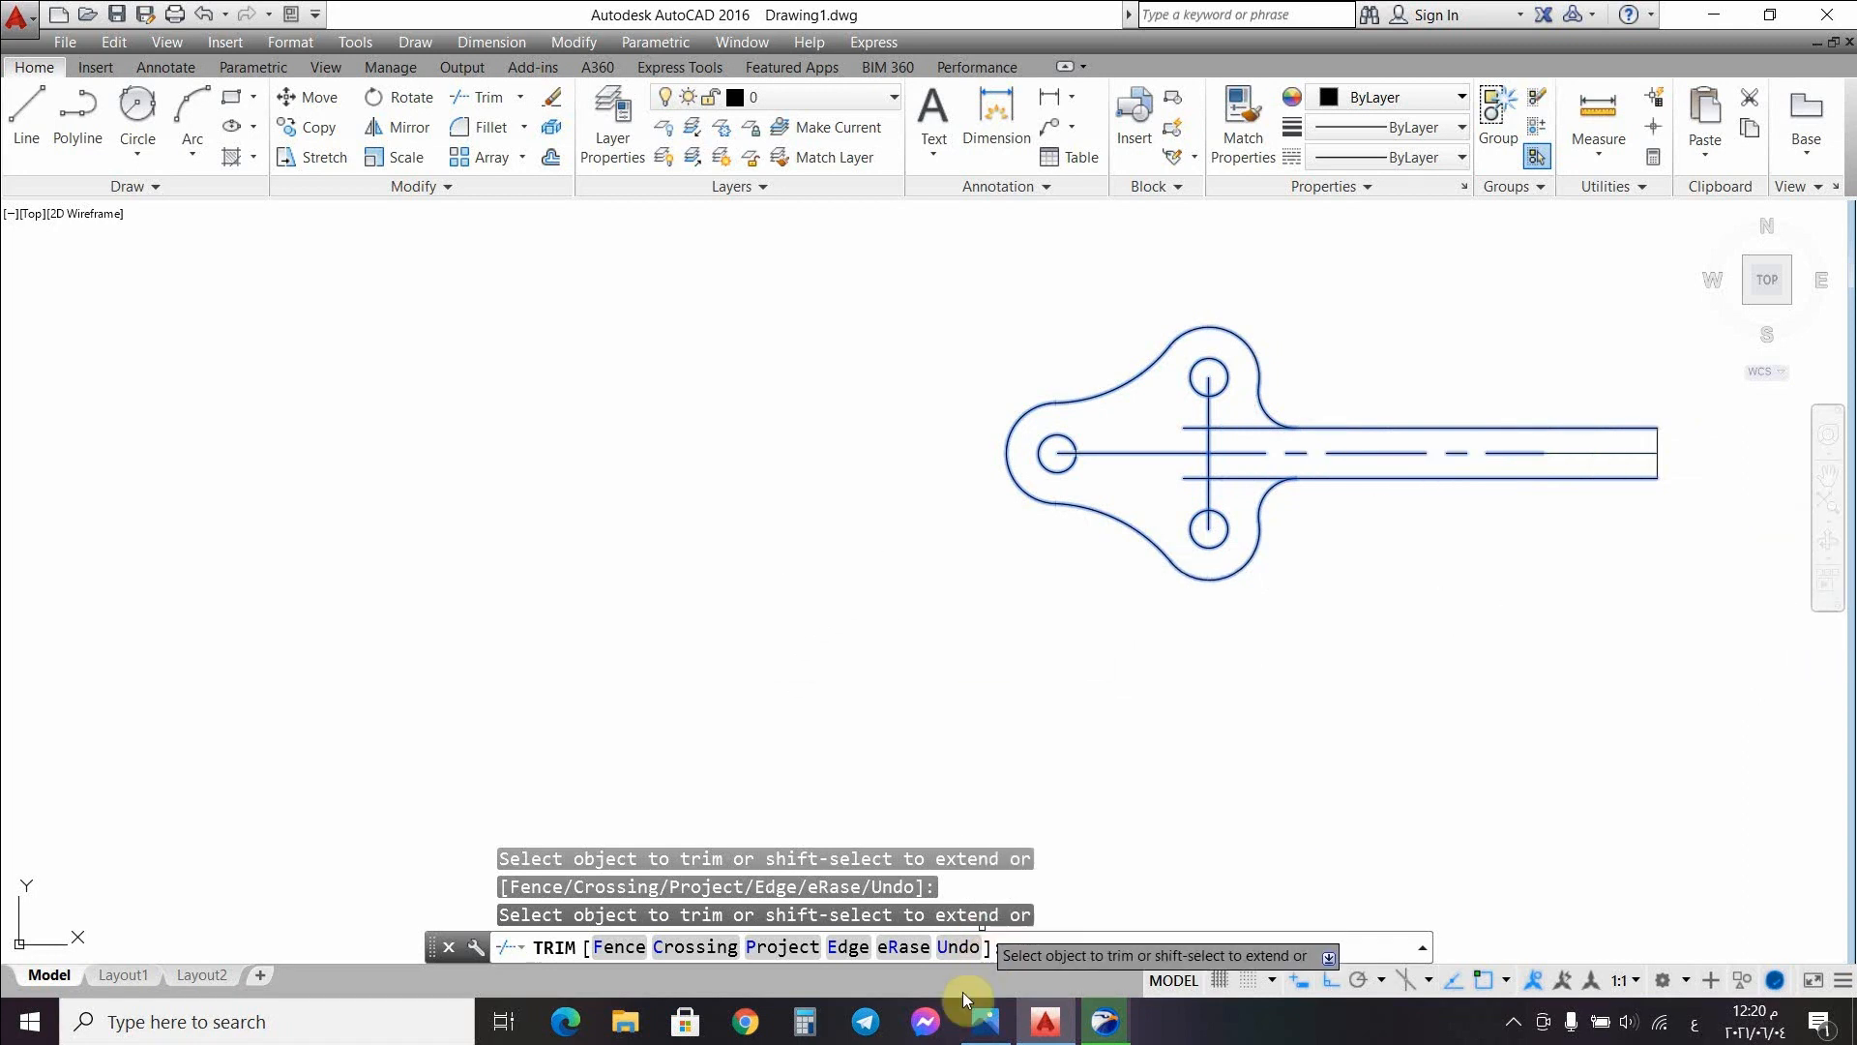
# Step: Compare the trimmed outline with the exercise 5.1 reference drawing
pyautogui.click(981, 1018)
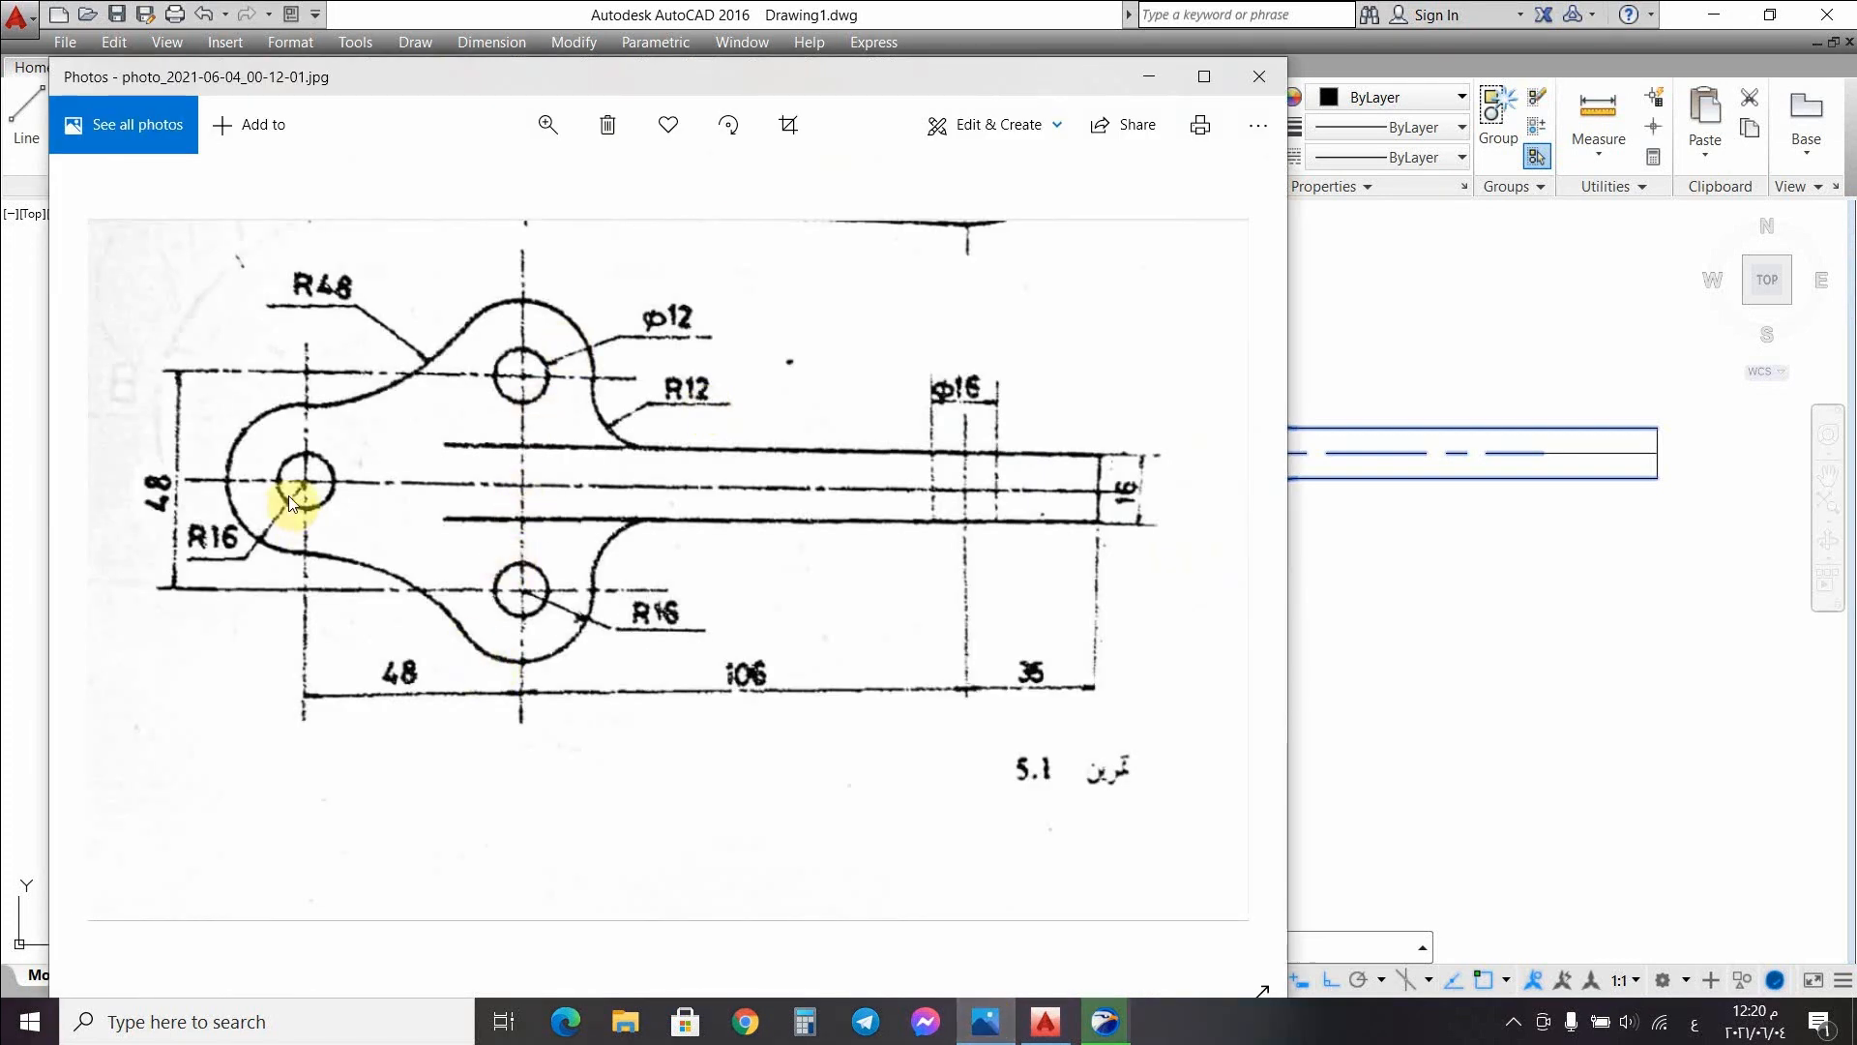
pyautogui.moveTo(982, 78)
pyautogui.mouseDown()
pyautogui.moveTo(666, 130)
pyautogui.moveTo(781, 87)
pyautogui.moveTo(747, 68)
pyautogui.moveTo(572, 81)
pyautogui.moveTo(869, 62)
pyautogui.moveTo(822, 80)
pyautogui.mouseUp()
pyautogui.click(994, 81)
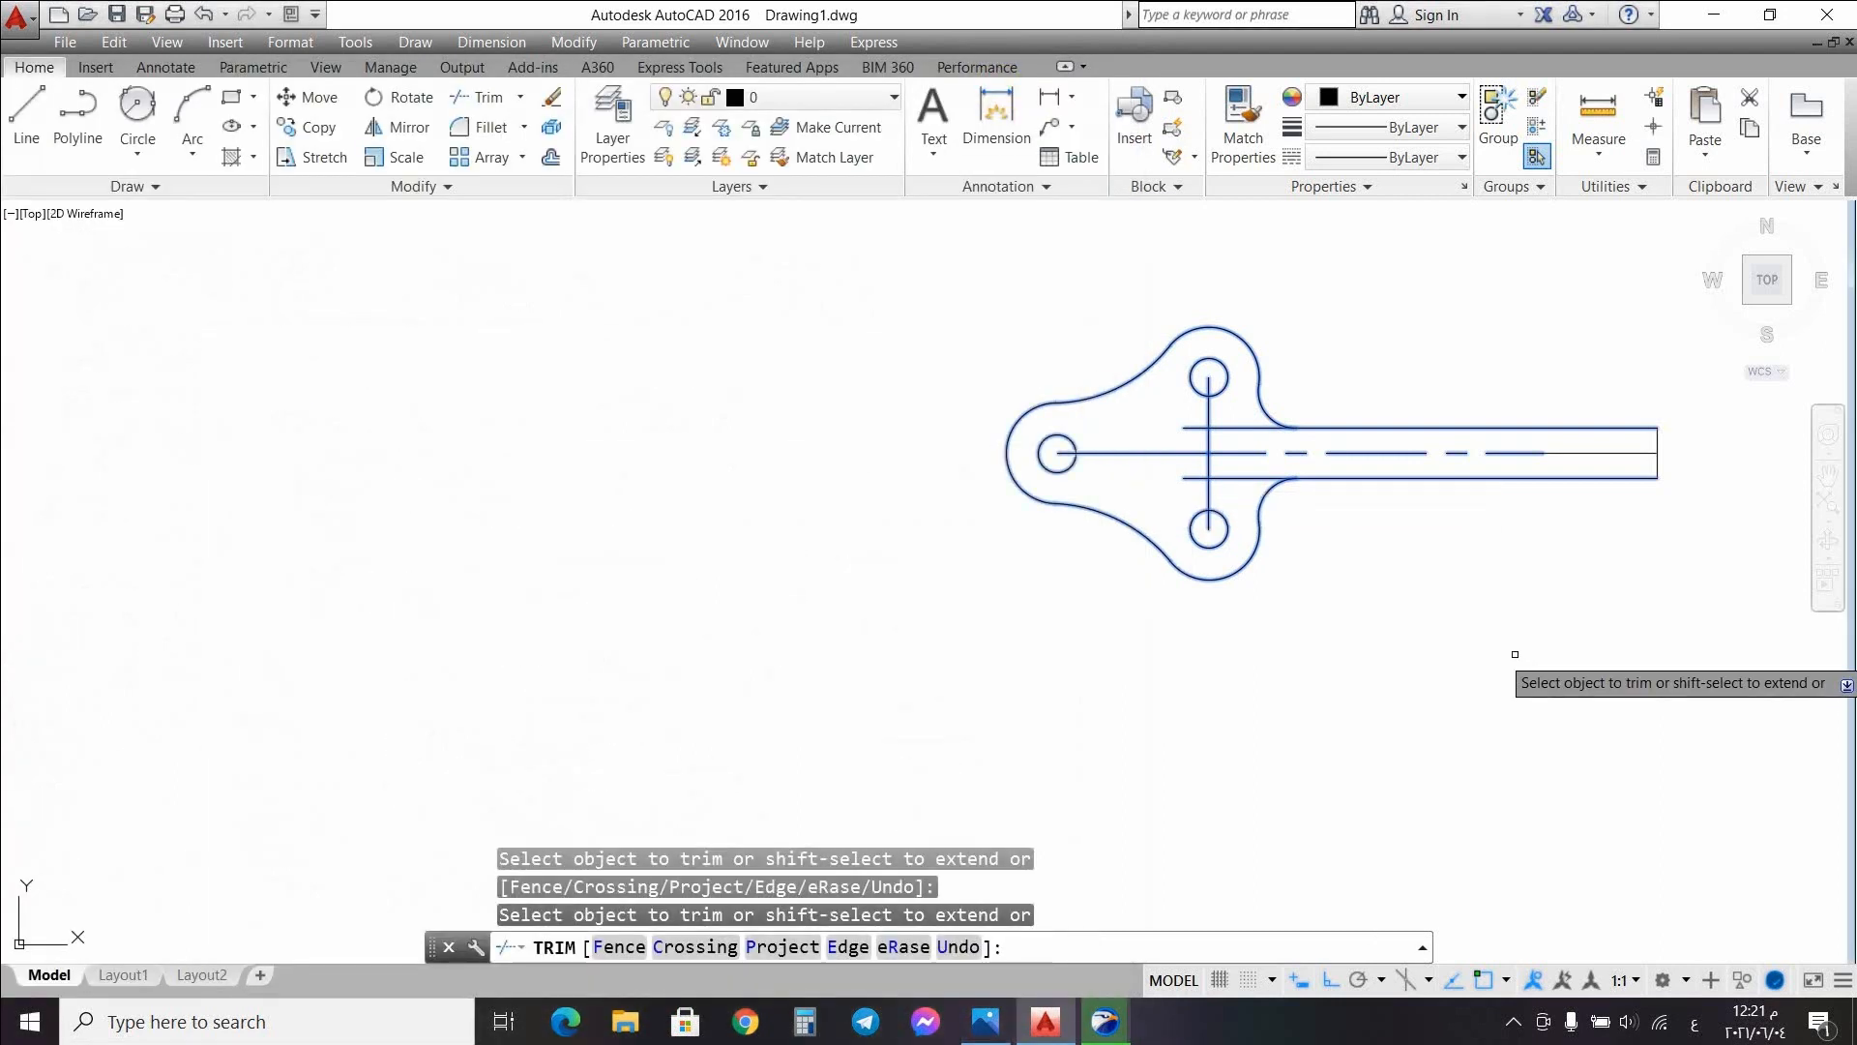
pyautogui.click(1514, 1022)
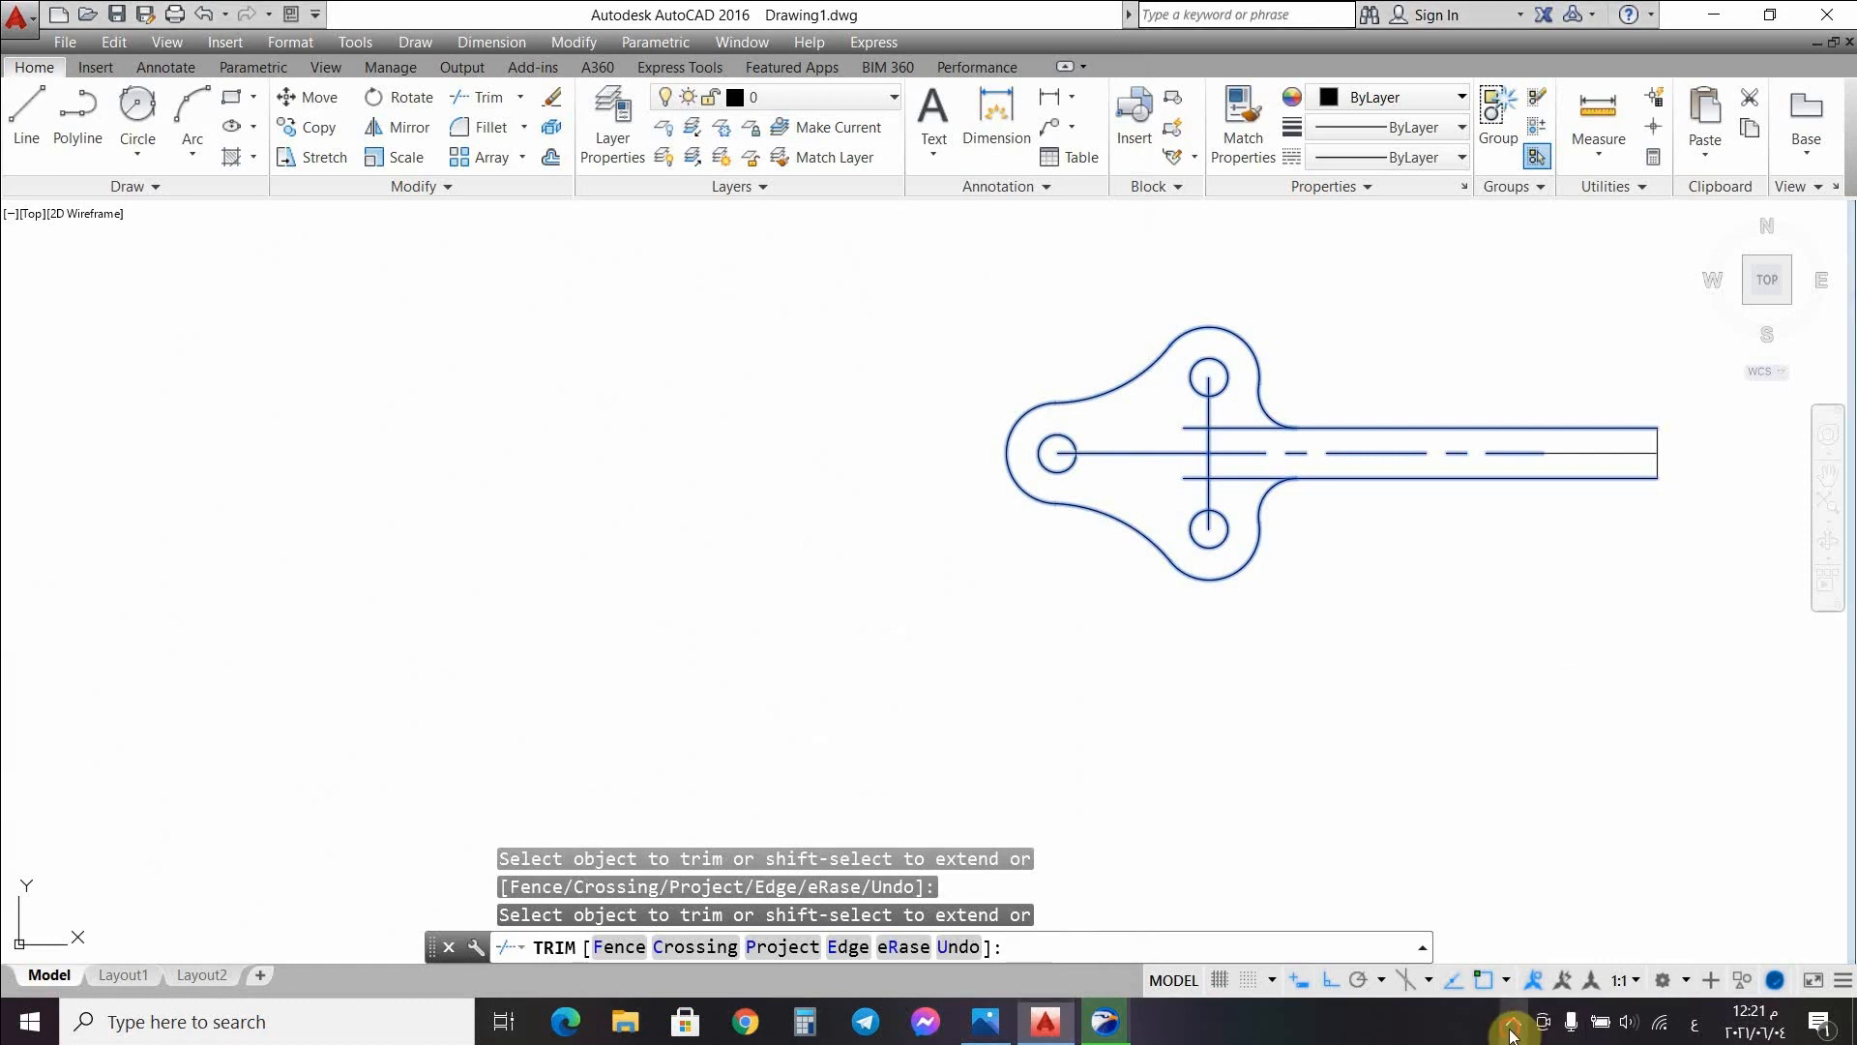
pyautogui.rightClick(1556, 922)
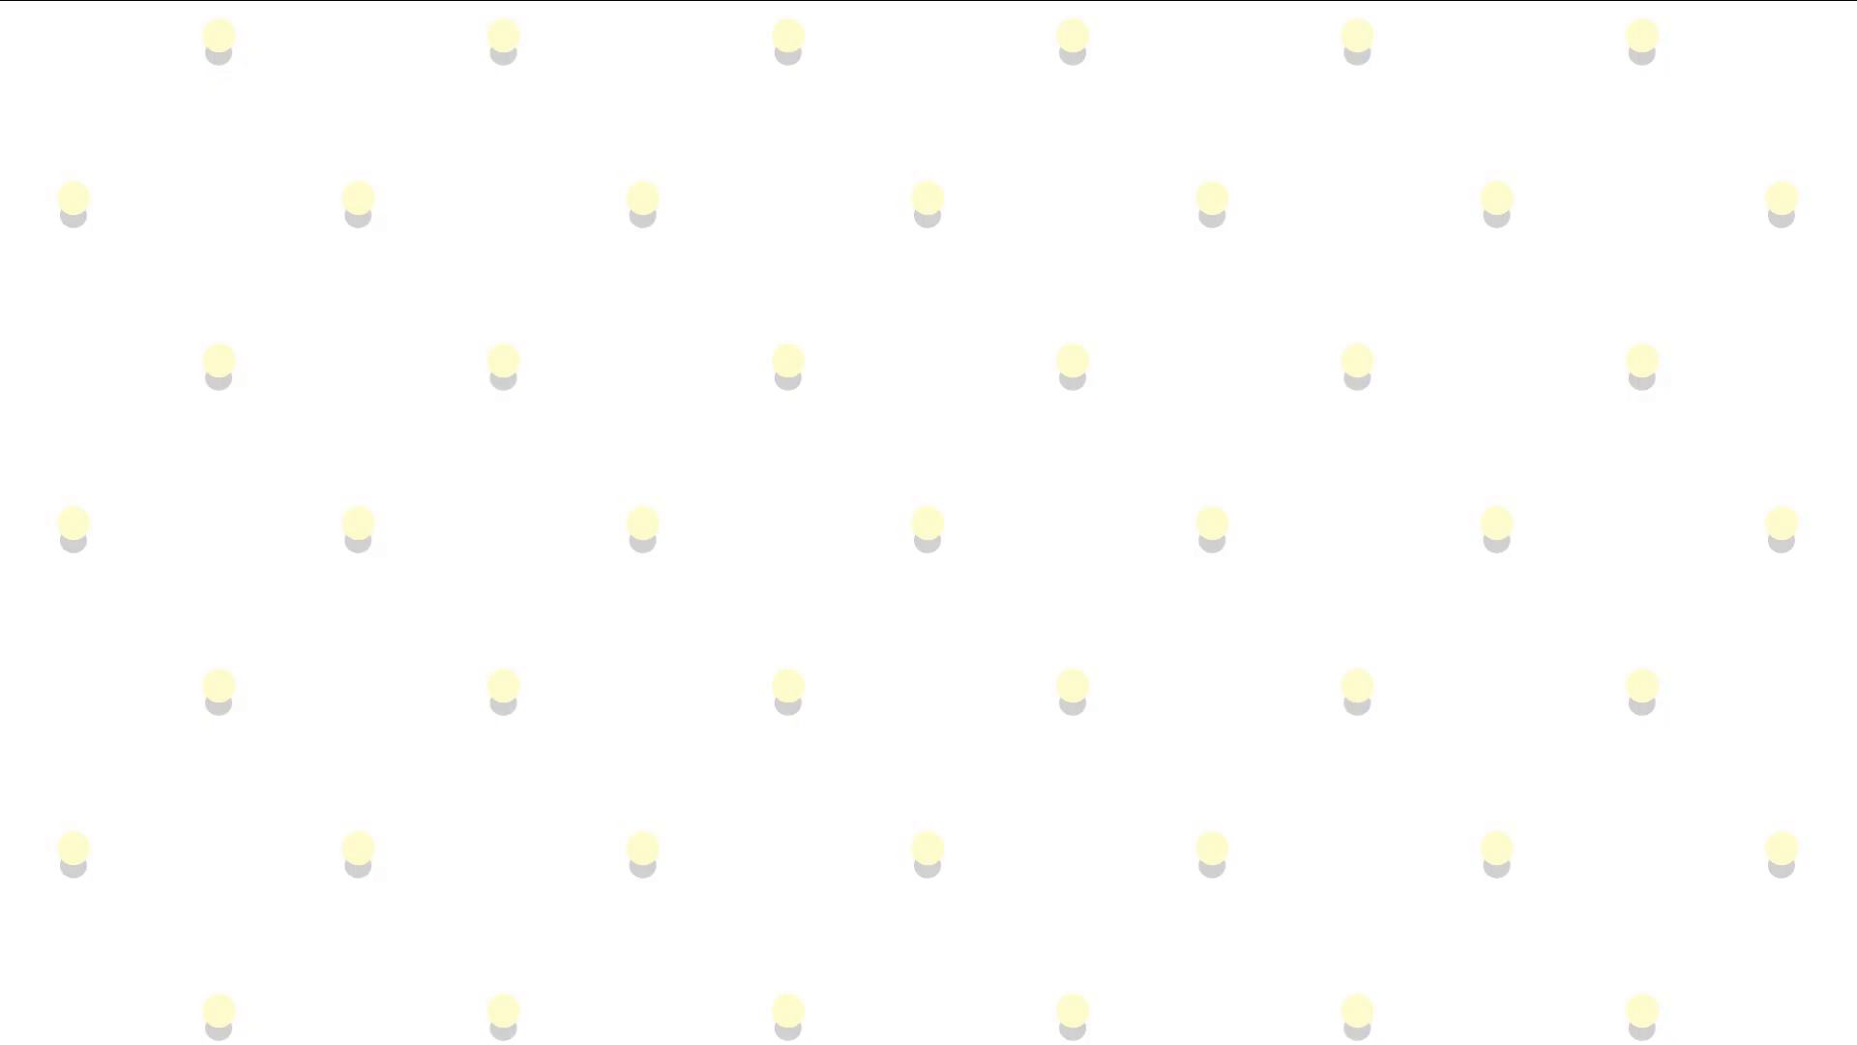